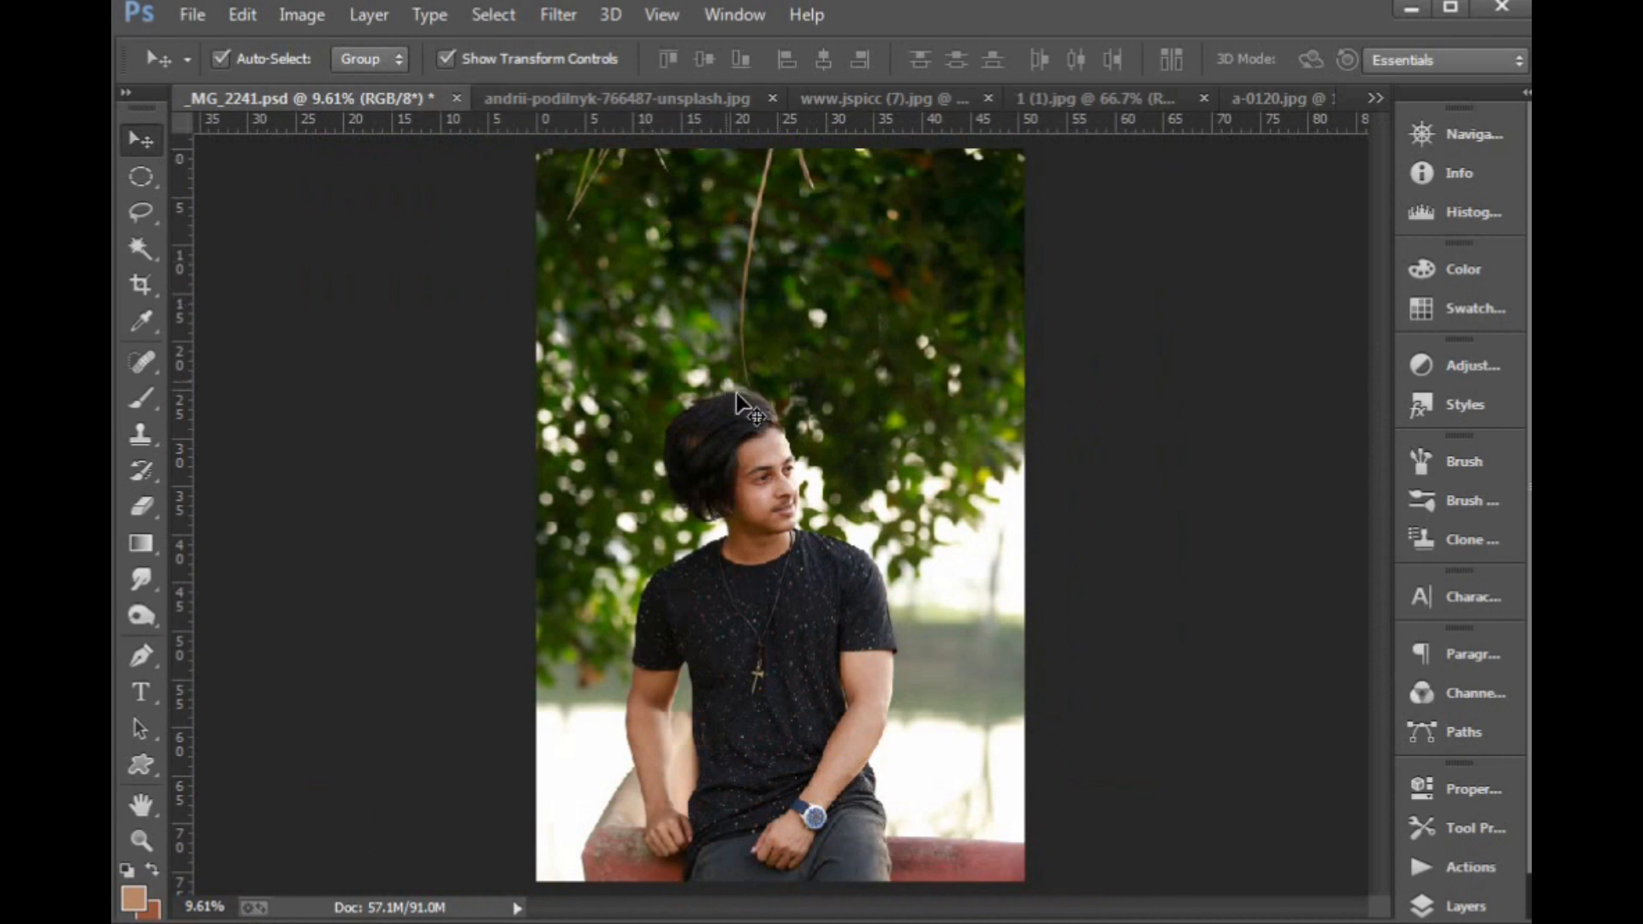
# Review the open source images: the window interior, orange glow, bokeh lights and a-0120.jpg, returning to the man's portrait.
pyautogui.click(669, 106)
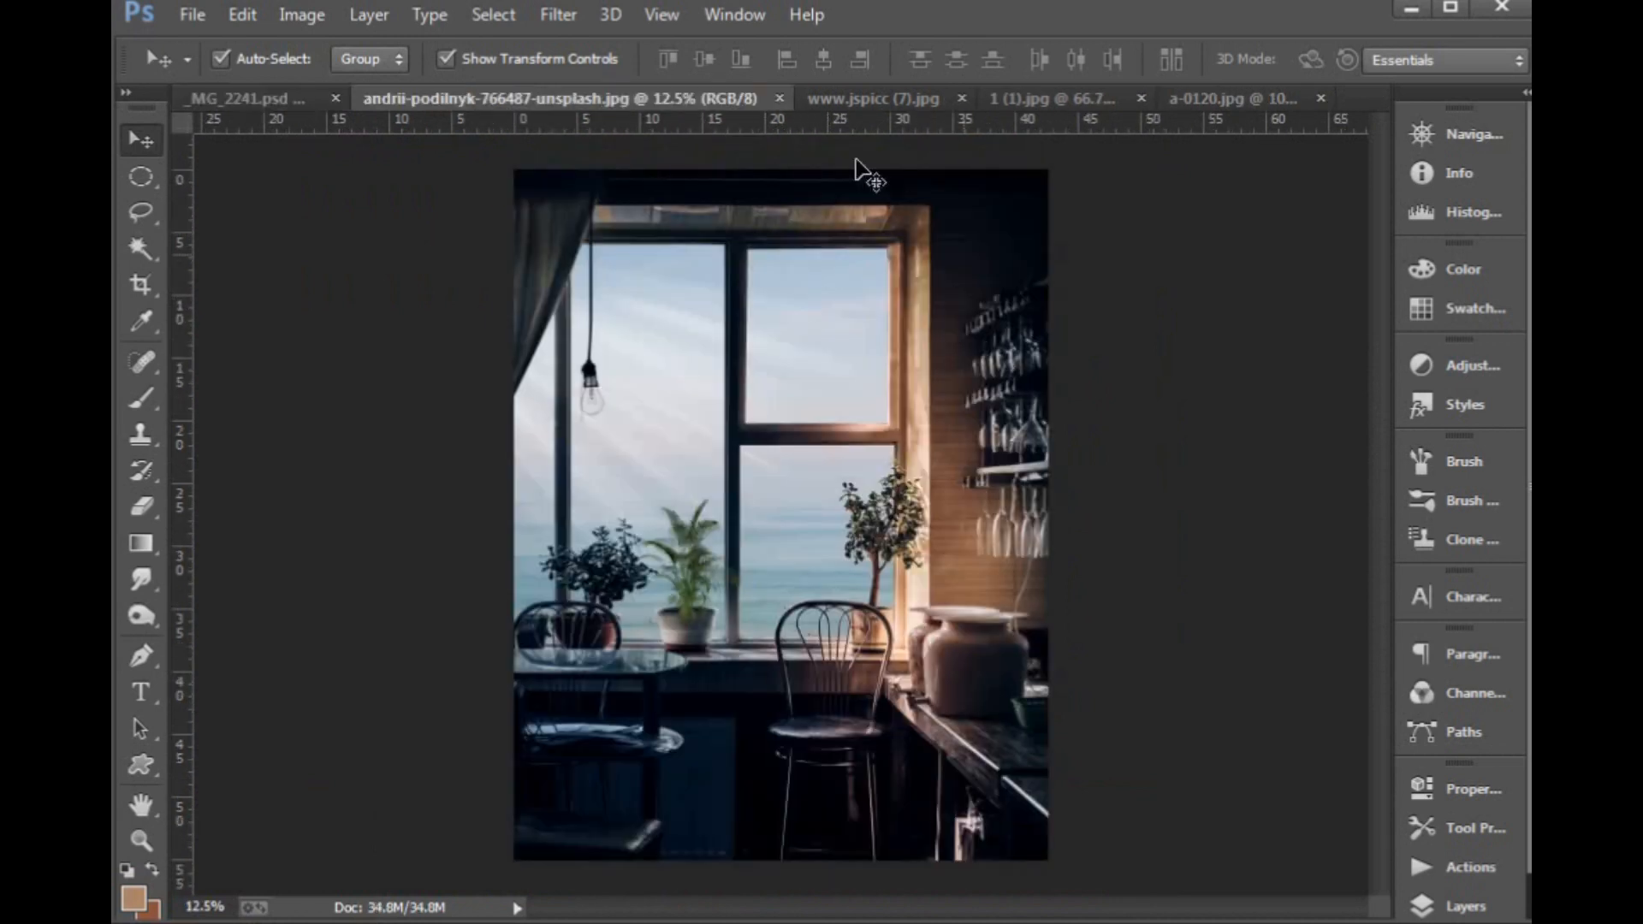
pyautogui.click(851, 99)
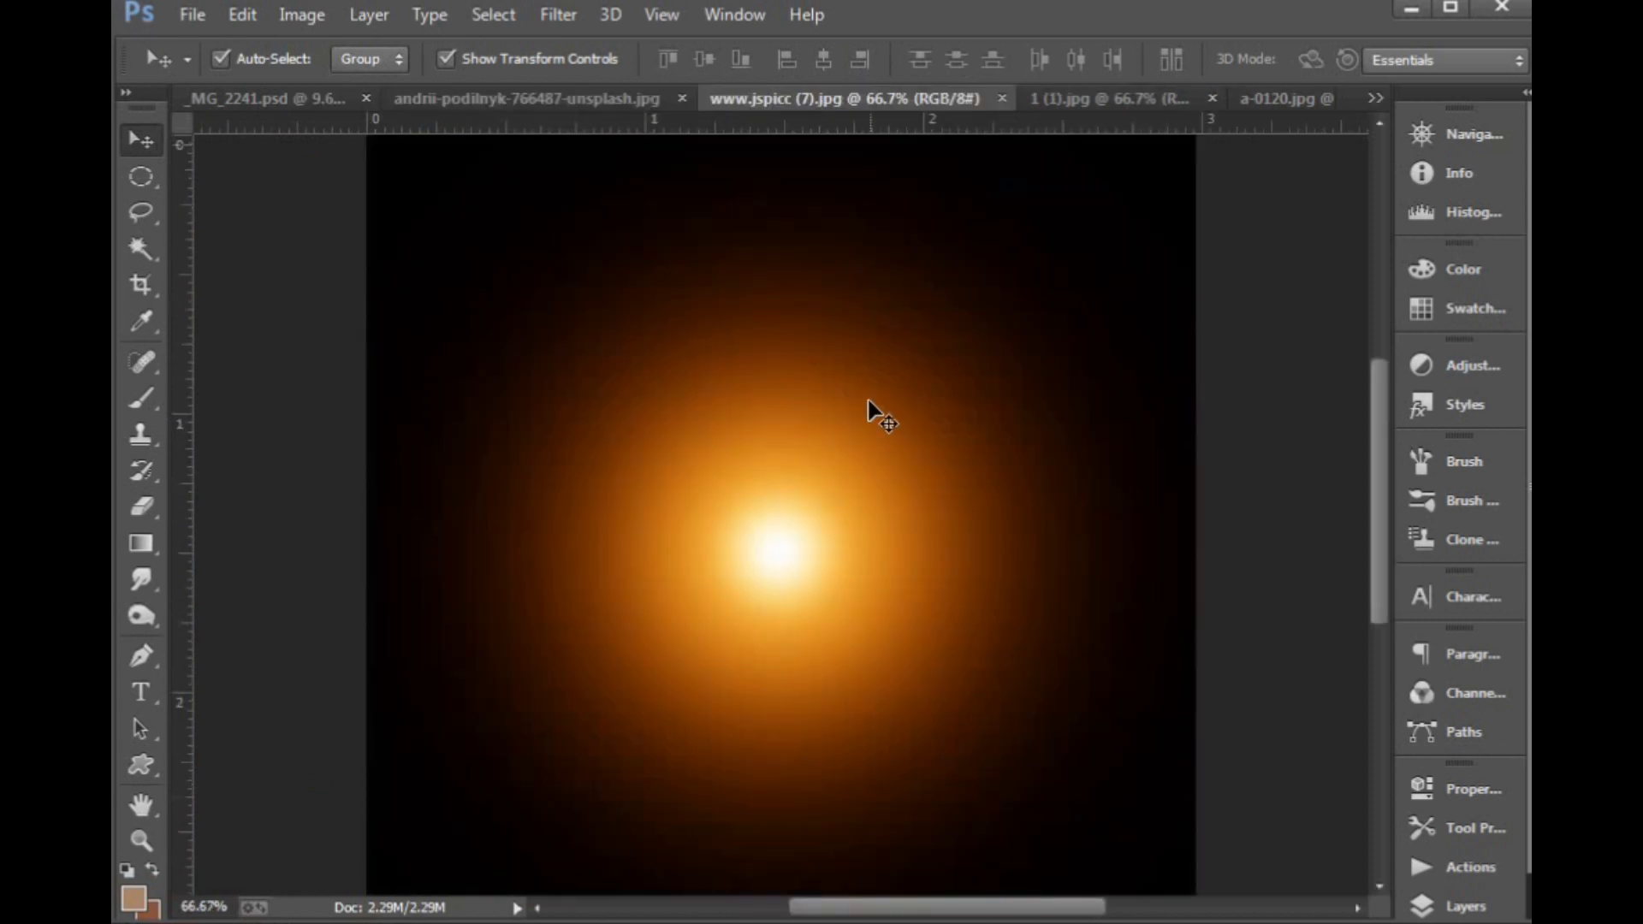
pyautogui.click(1071, 99)
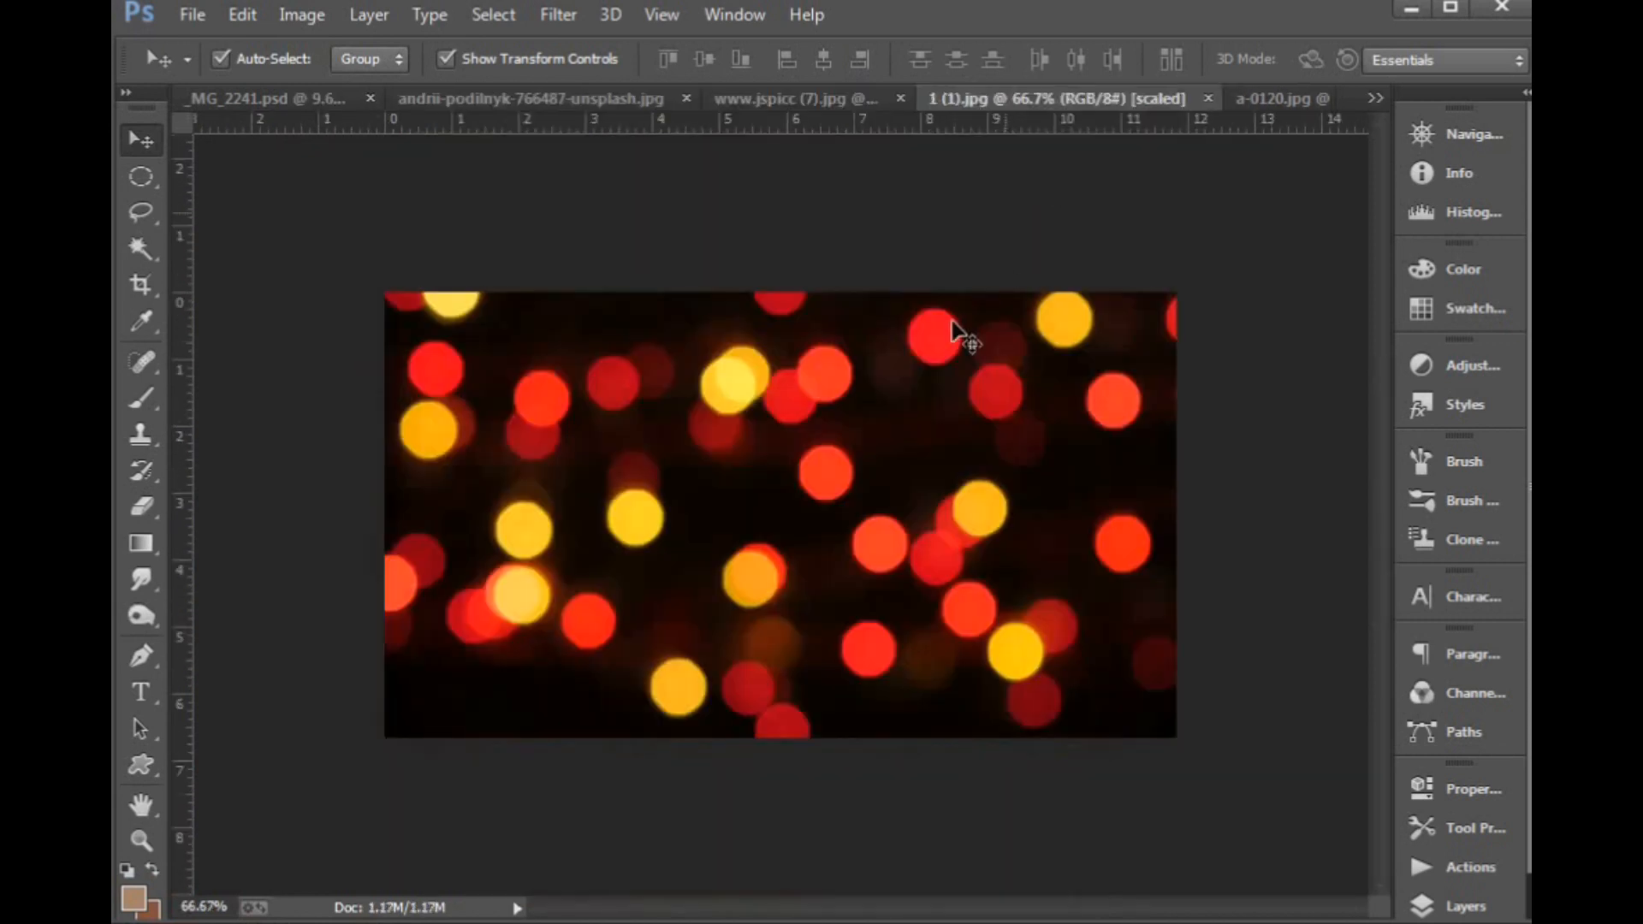
pyautogui.click(1251, 97)
pyautogui.click(234, 104)
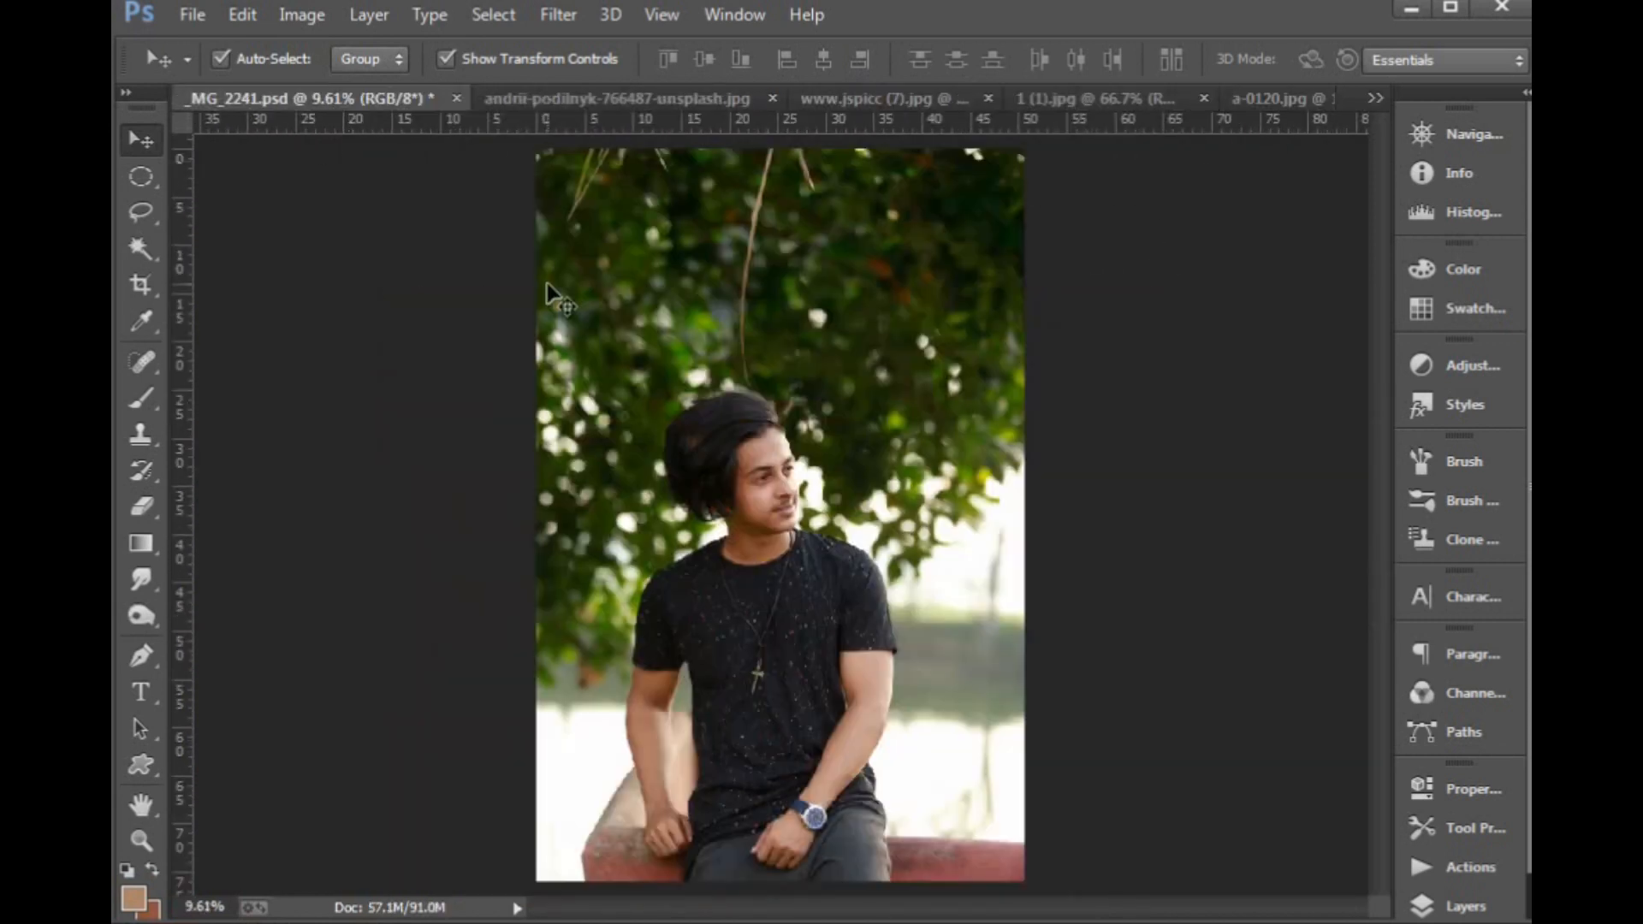
# Hide the original Background layer in the portrait, check the cutout's edges, and select the man's Background copy layer.
pyautogui.click(1455, 906)
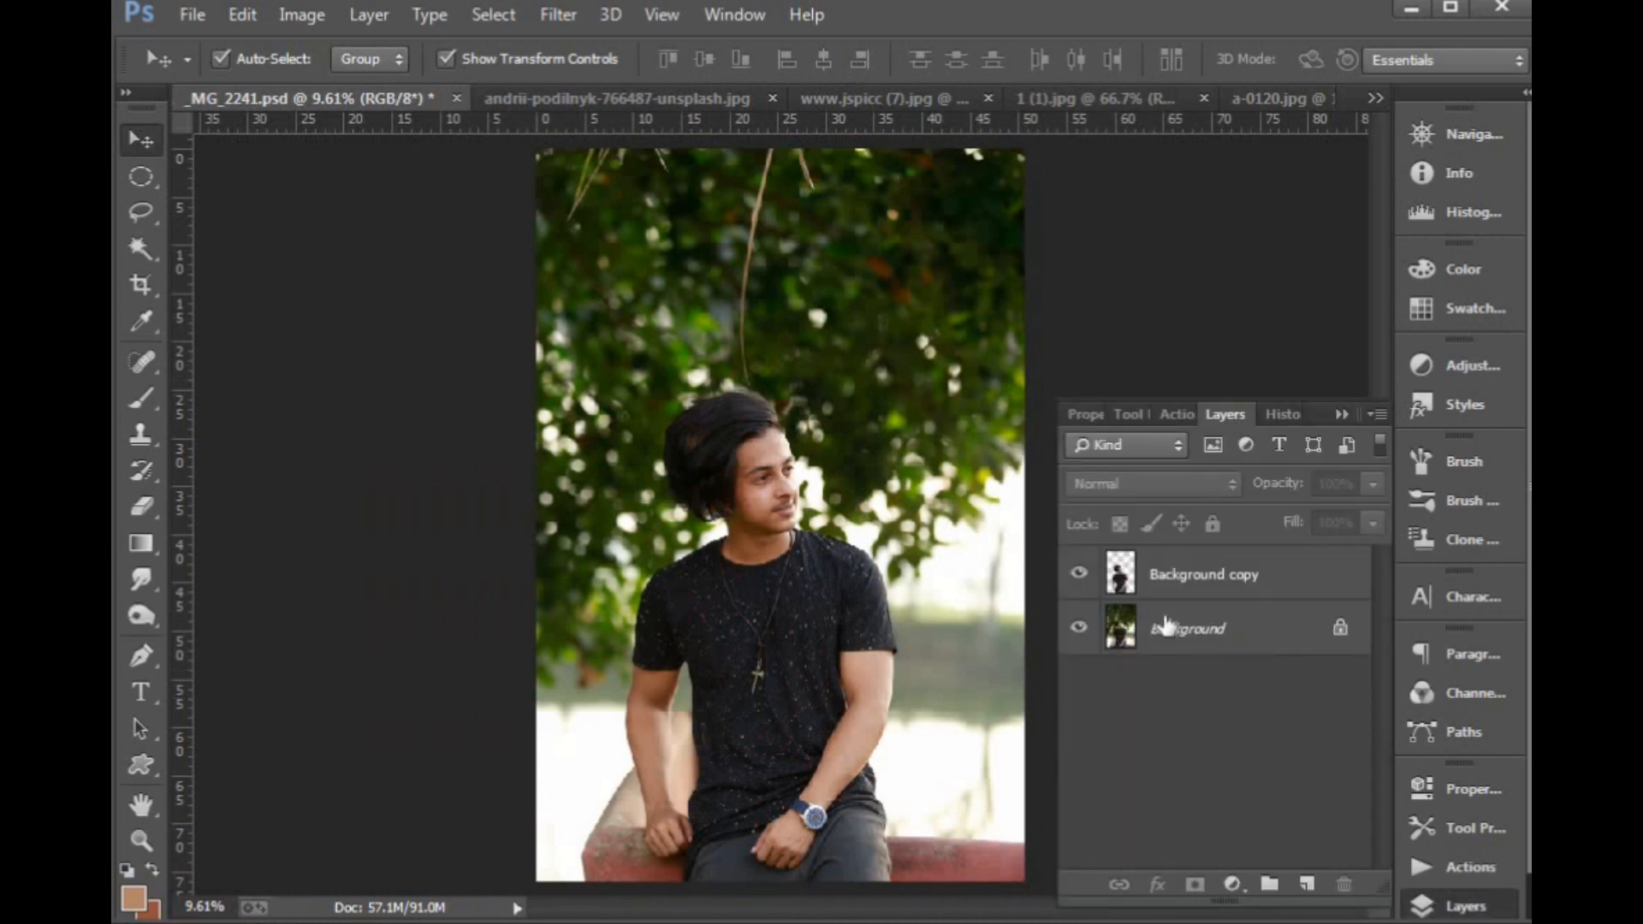
pyautogui.click(1079, 628)
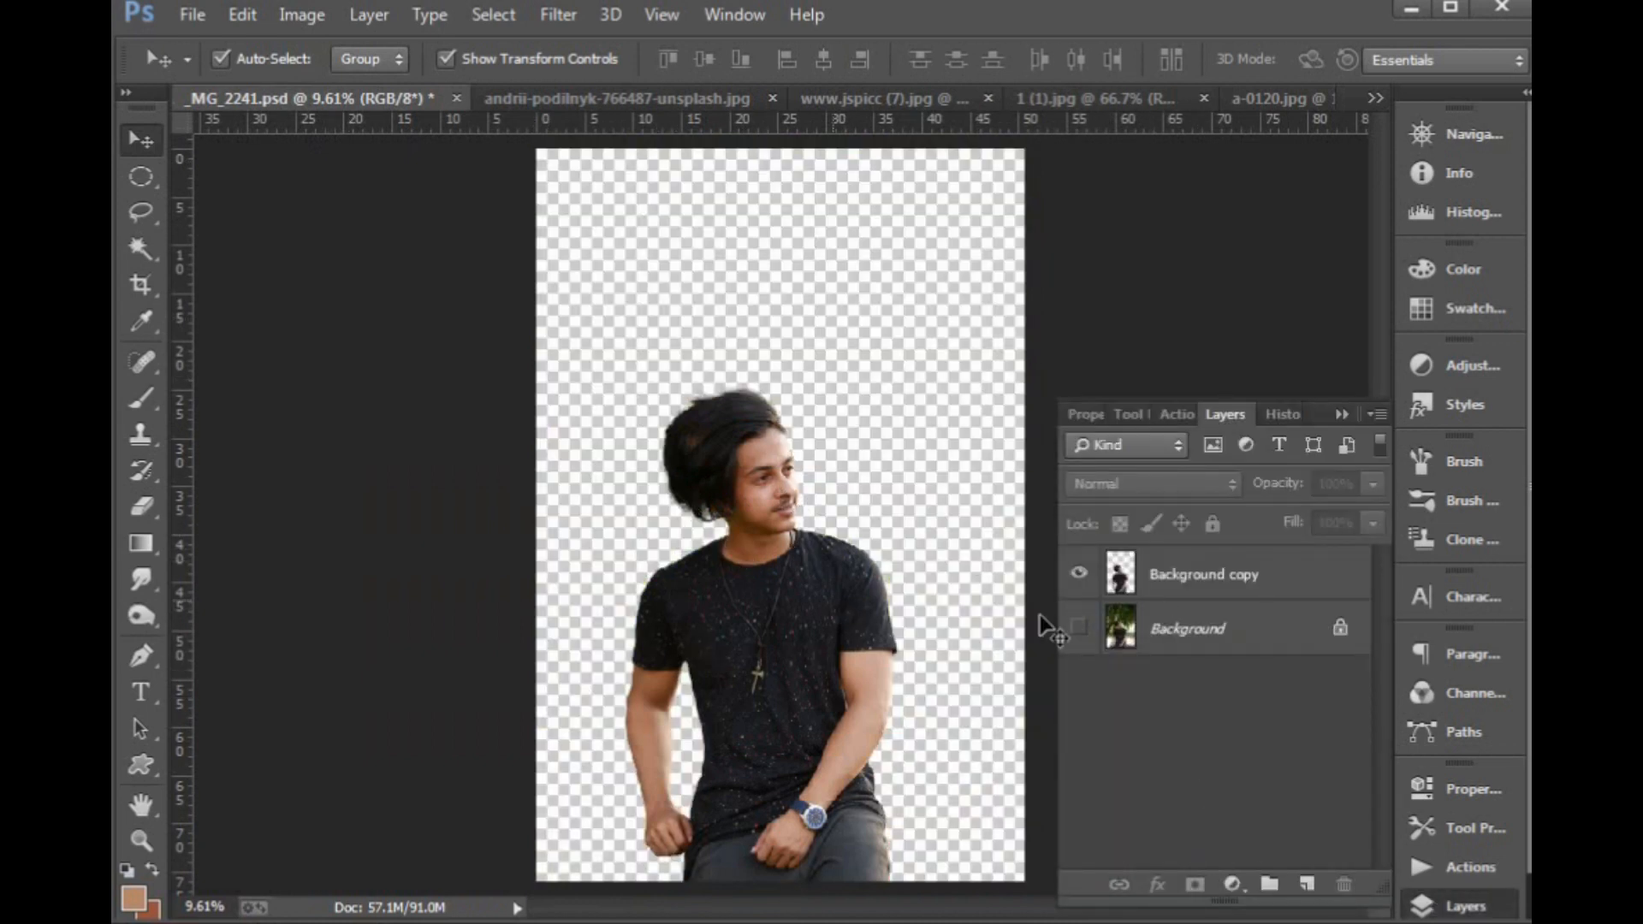
pyautogui.moveTo(1109, 607); pyautogui.dragTo(1120, 606)
pyautogui.moveTo(466, 280); pyautogui.dragTo(1074, 708)
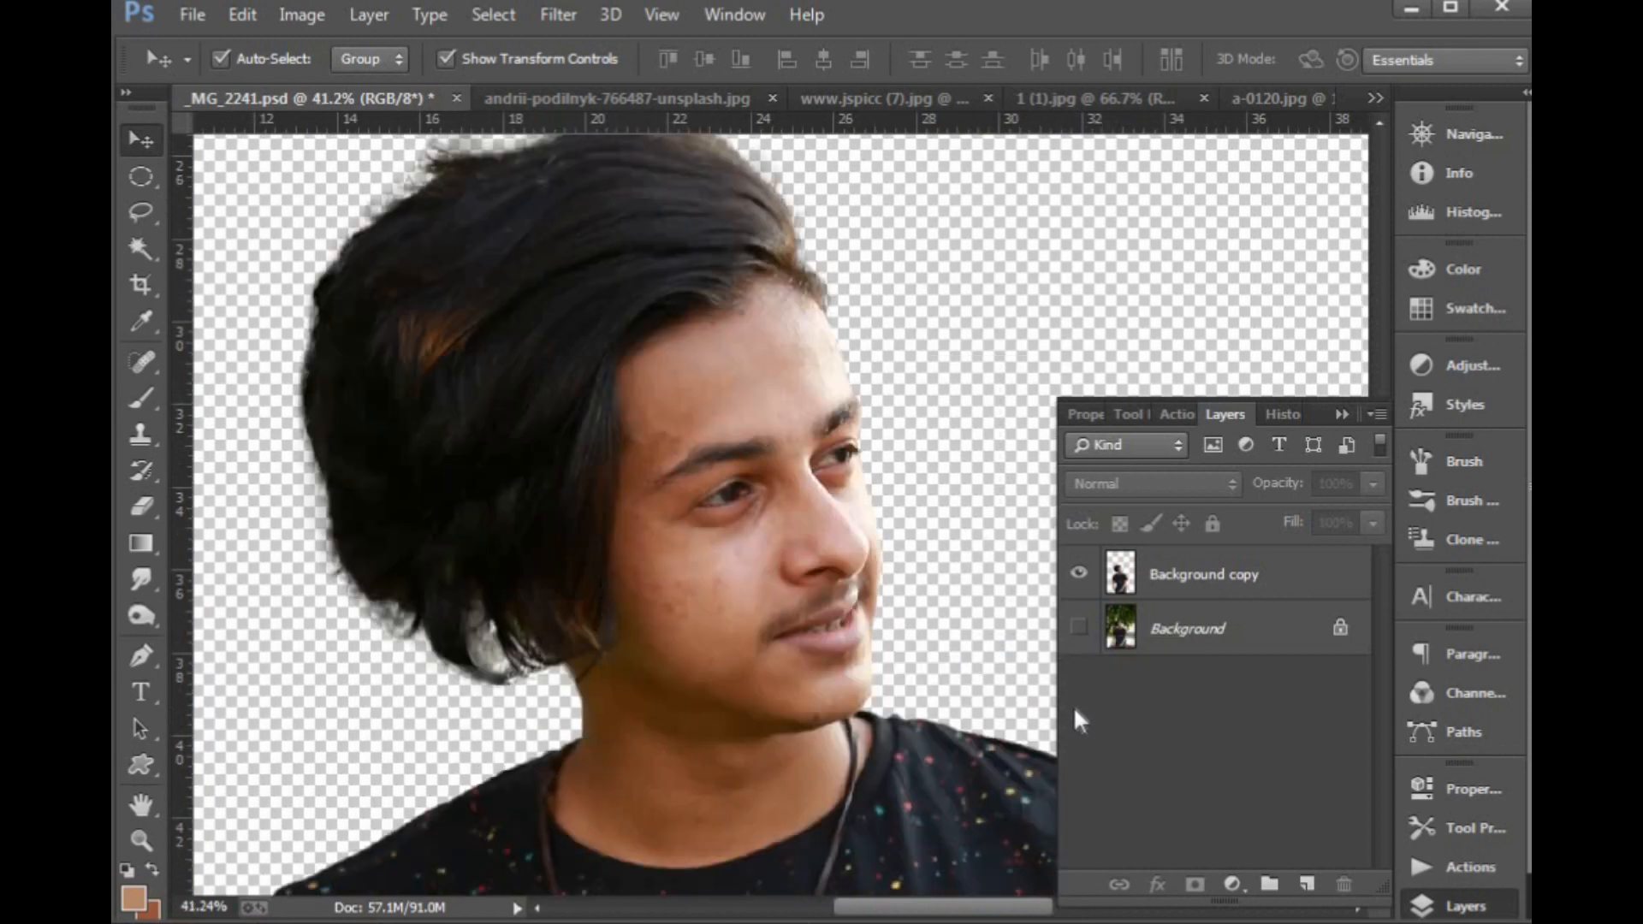
pyautogui.hotkey('ctrl', '0')
pyautogui.click(796, 612)
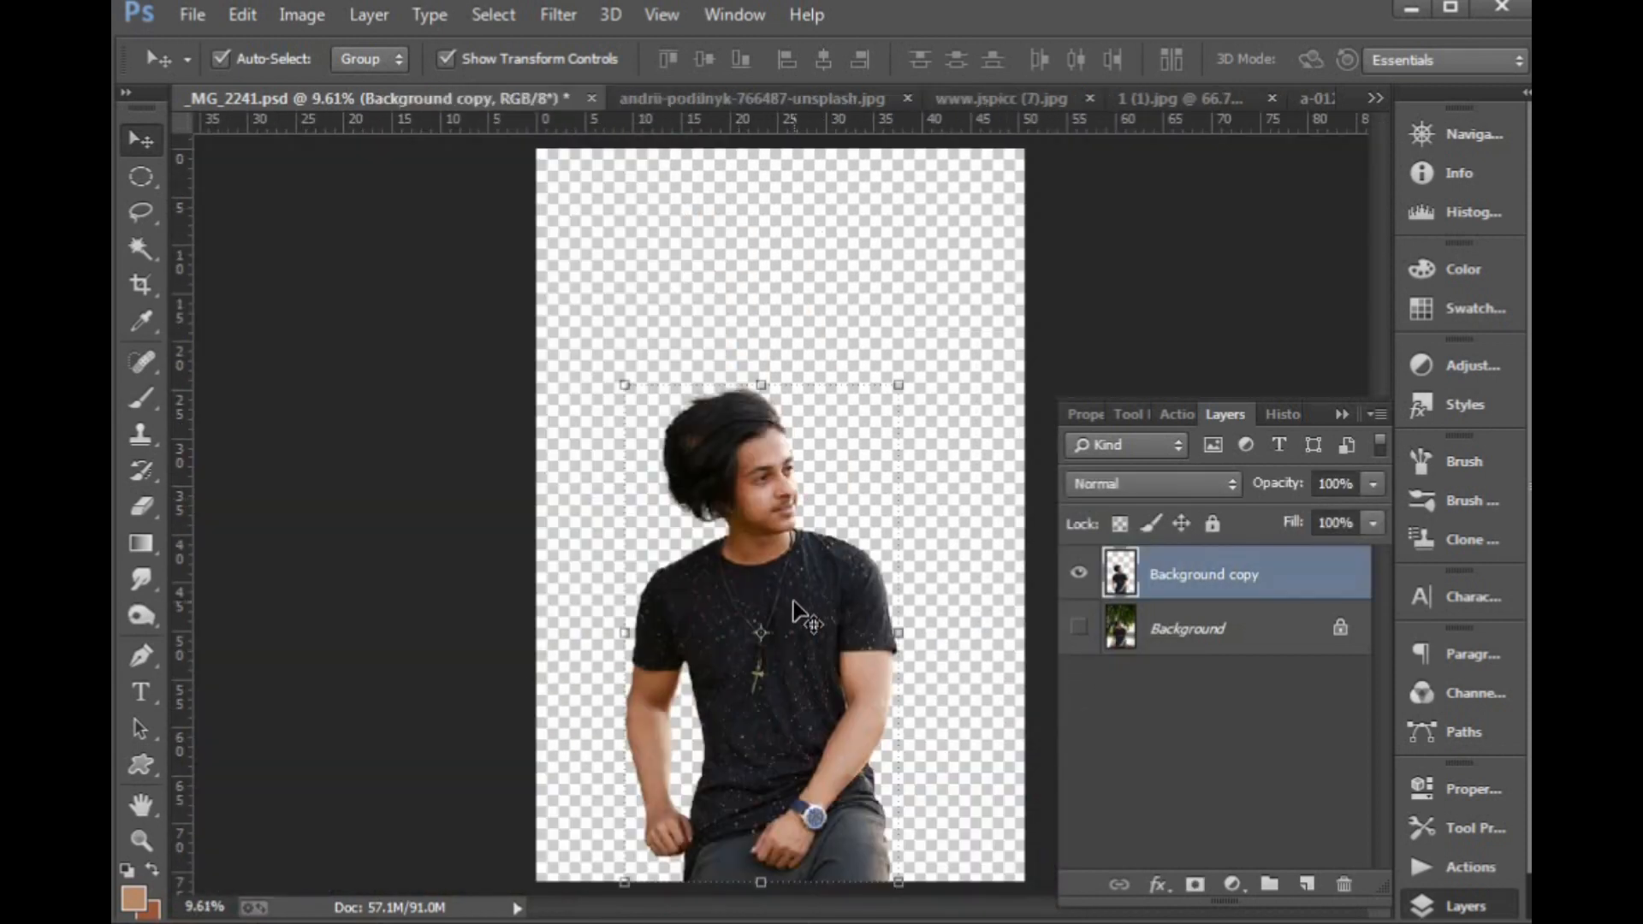
pyautogui.moveTo(746, 484)
pyautogui.mouseDown()
pyautogui.moveTo(691, 290)
pyautogui.moveTo(599, 120)
pyautogui.moveTo(755, 479)
pyautogui.mouseUp()
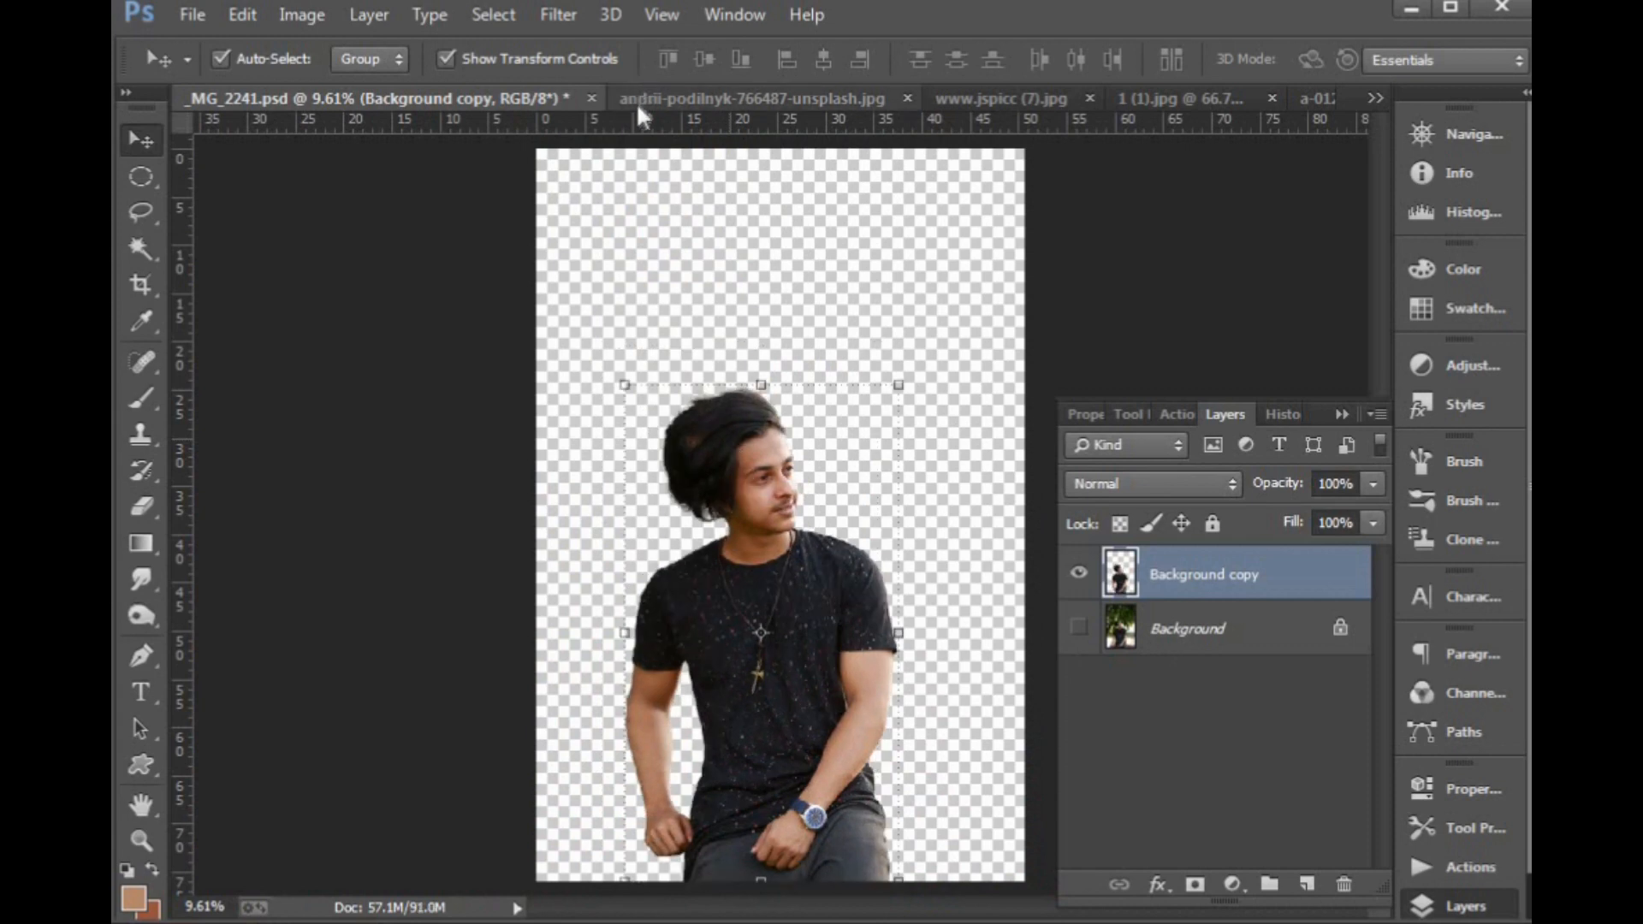
# Check the image size and resolution of the window interior photo without changing them.
pyautogui.click(635, 99)
pyautogui.click(319, 21)
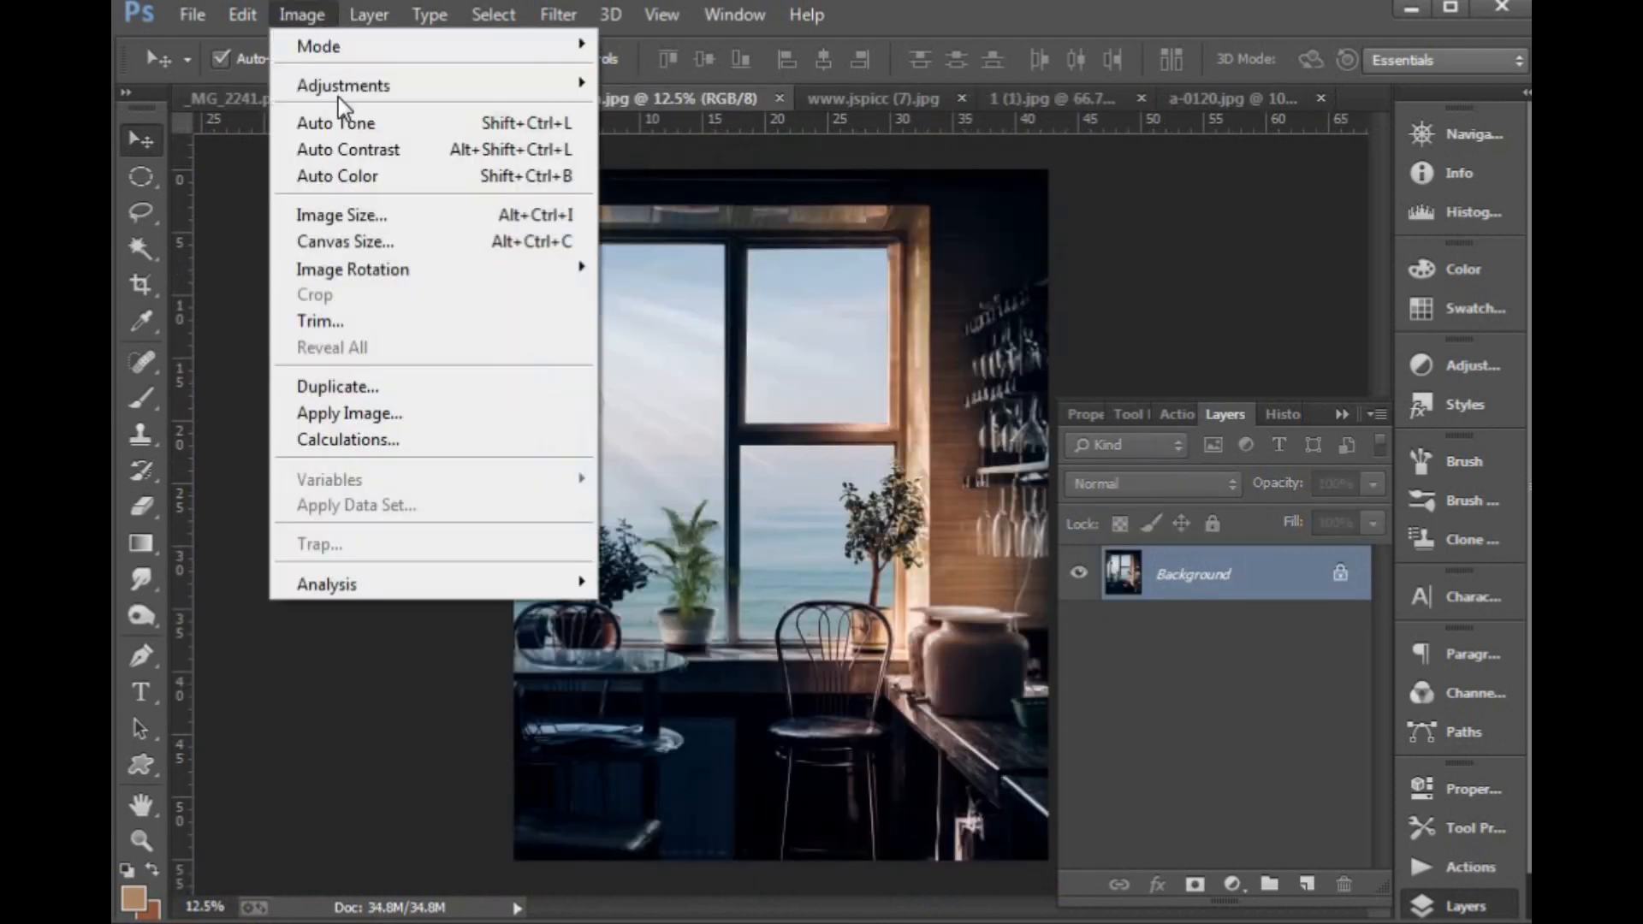
pyautogui.click(363, 215)
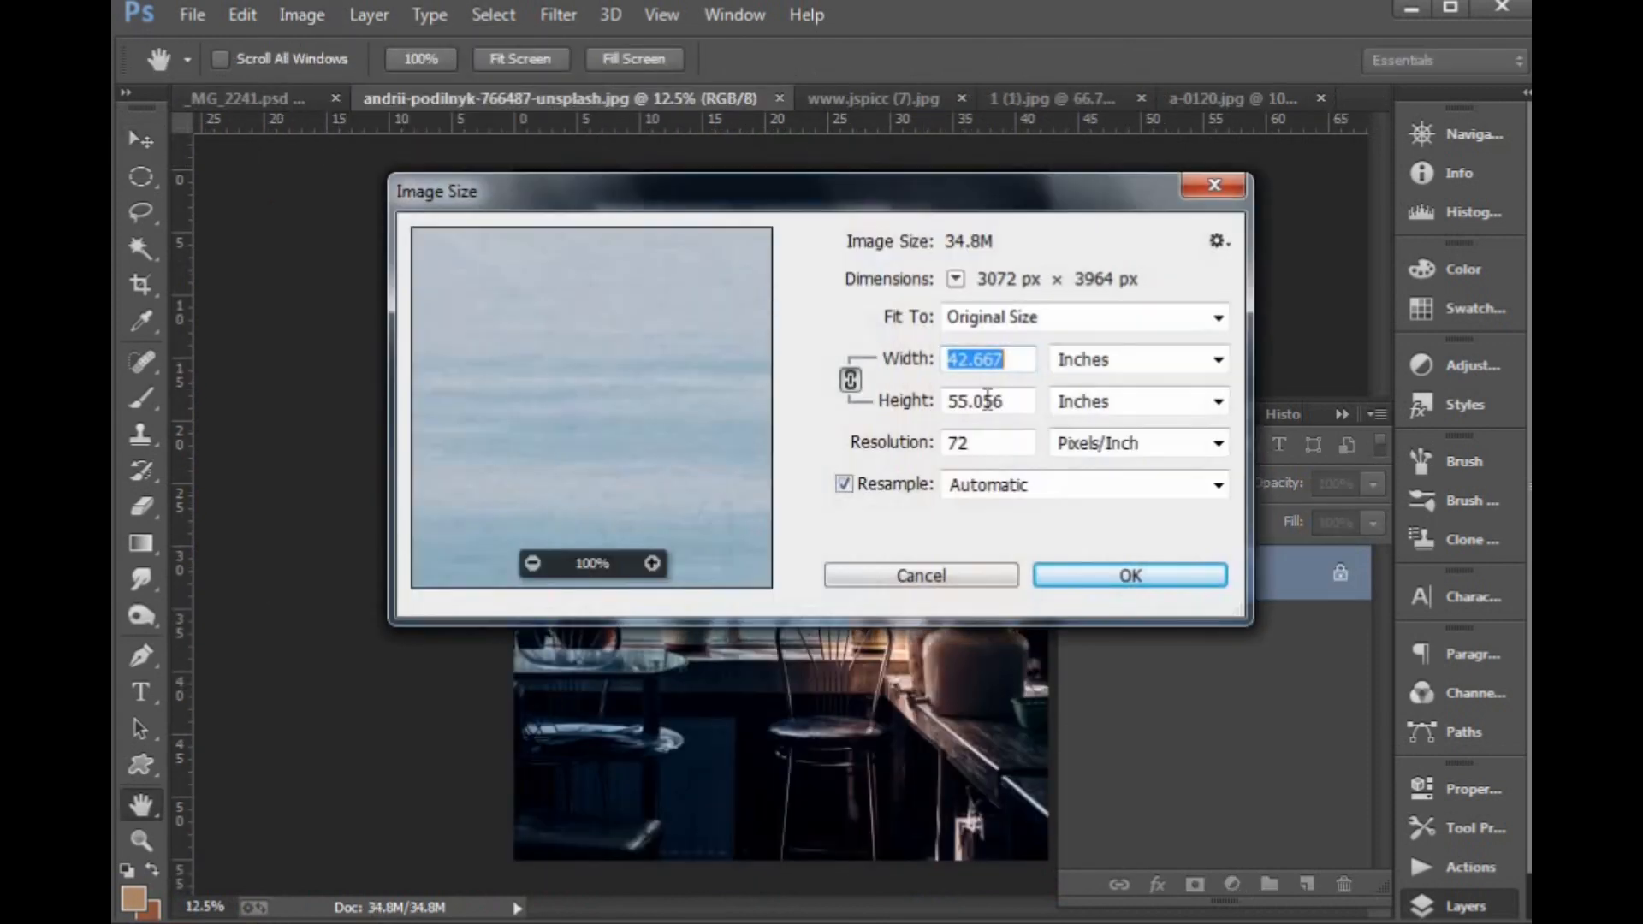
pyautogui.click(1213, 185)
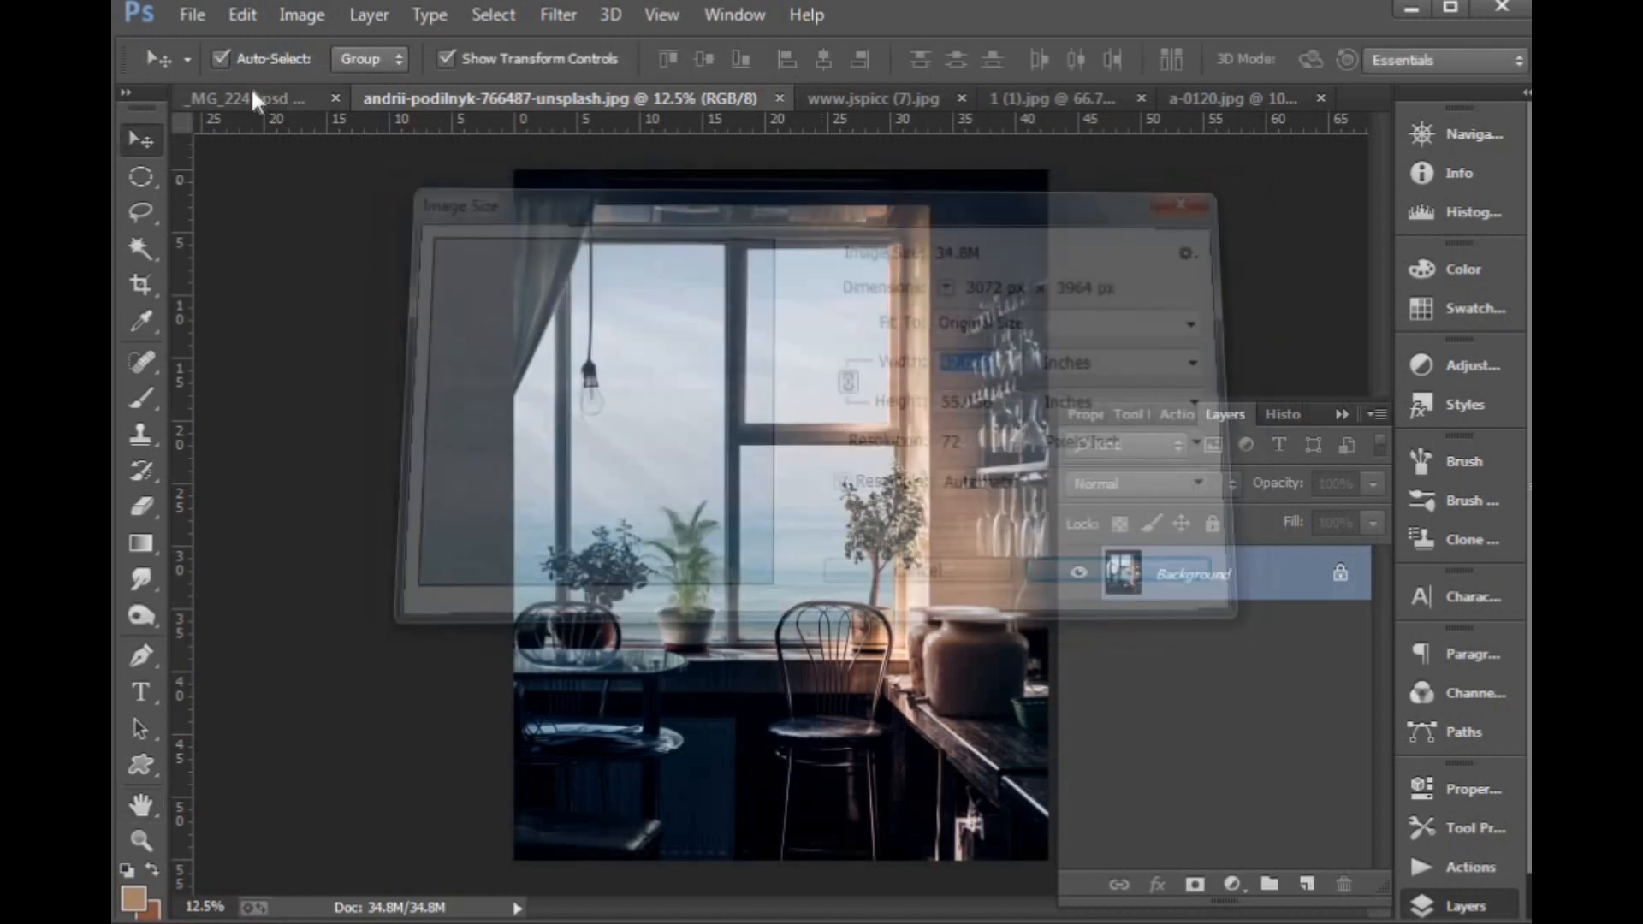
# Copy the man's cutout from the portrait document into the window interior photo, placing it over the lower part.
pyautogui.click(240, 95)
pyautogui.moveTo(736, 495); pyautogui.dragTo(687, 339)
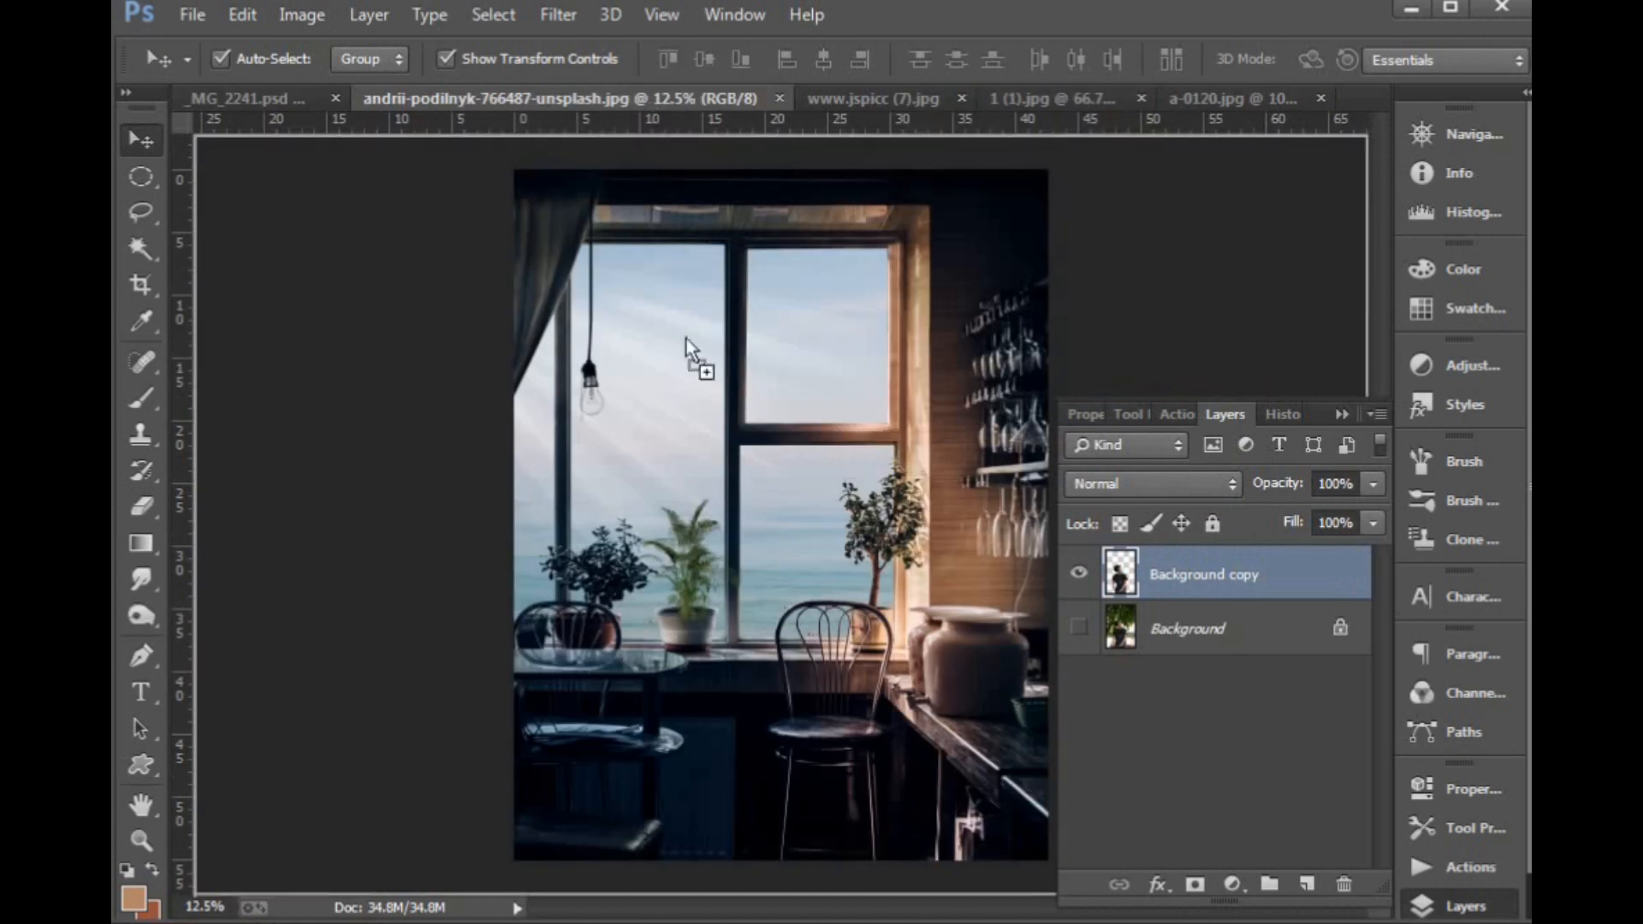
pyautogui.moveTo(769, 581); pyautogui.dragTo(824, 583)
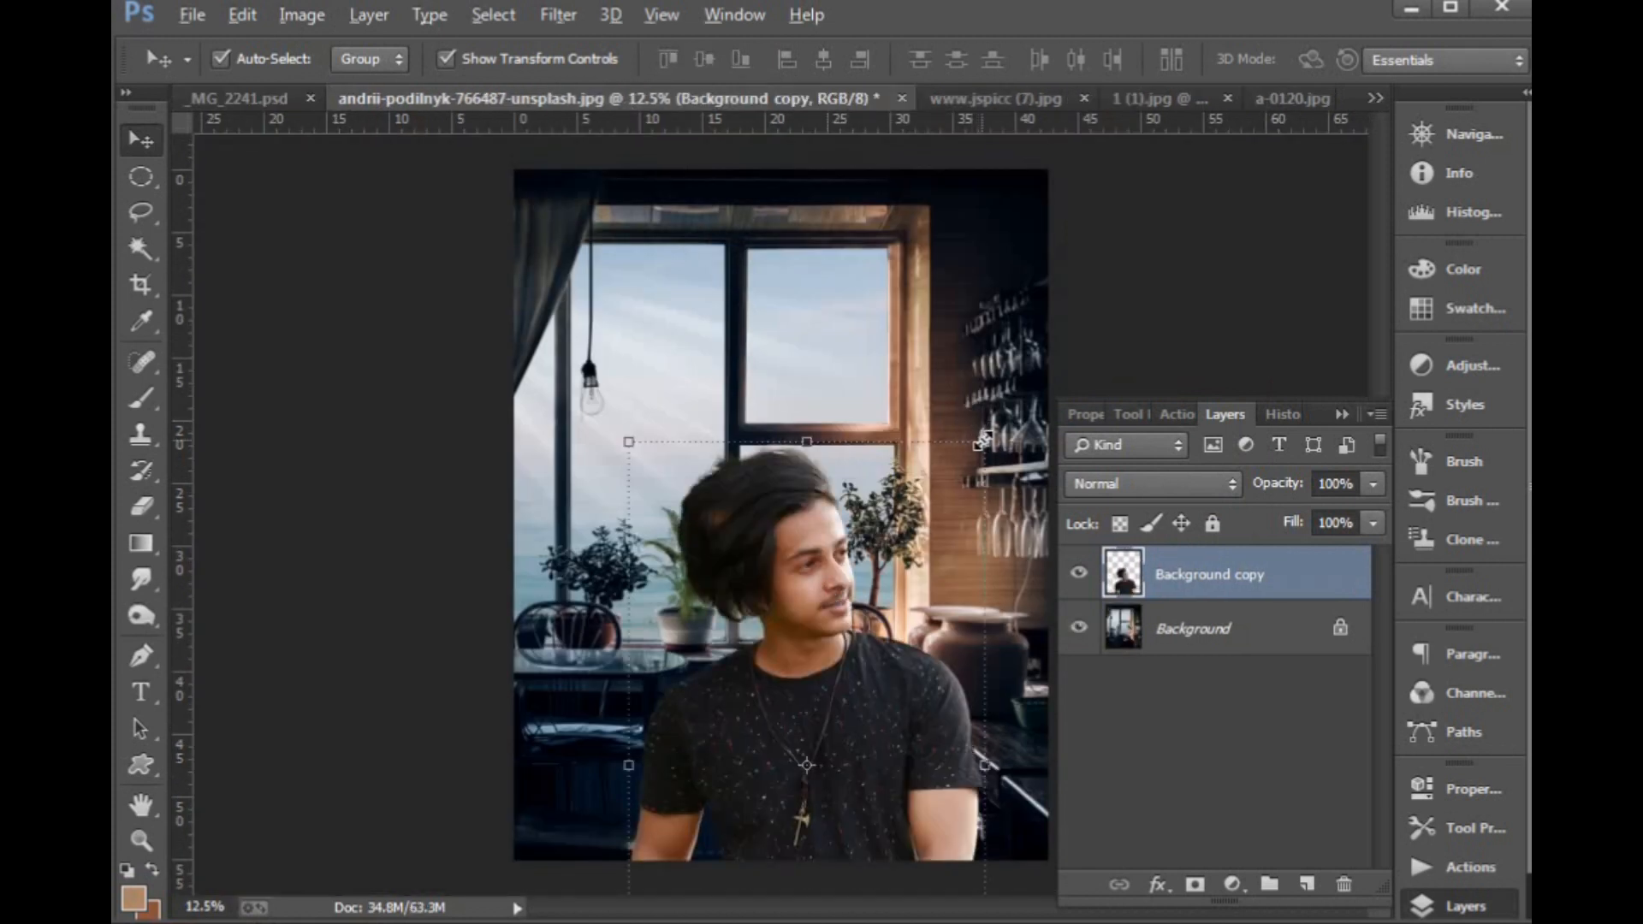
# Scale the man down proportionally to less than half size and position him as if seated on the stool by the counter.
pyautogui.moveTo(985, 440); pyautogui.dragTo(905, 587)
pyautogui.moveTo(858, 659); pyautogui.dragTo(877, 469)
pyautogui.moveTo(807, 552)
pyautogui.mouseDown()
pyautogui.moveTo(796, 595)
pyautogui.moveTo(823, 556)
pyautogui.mouseUp()
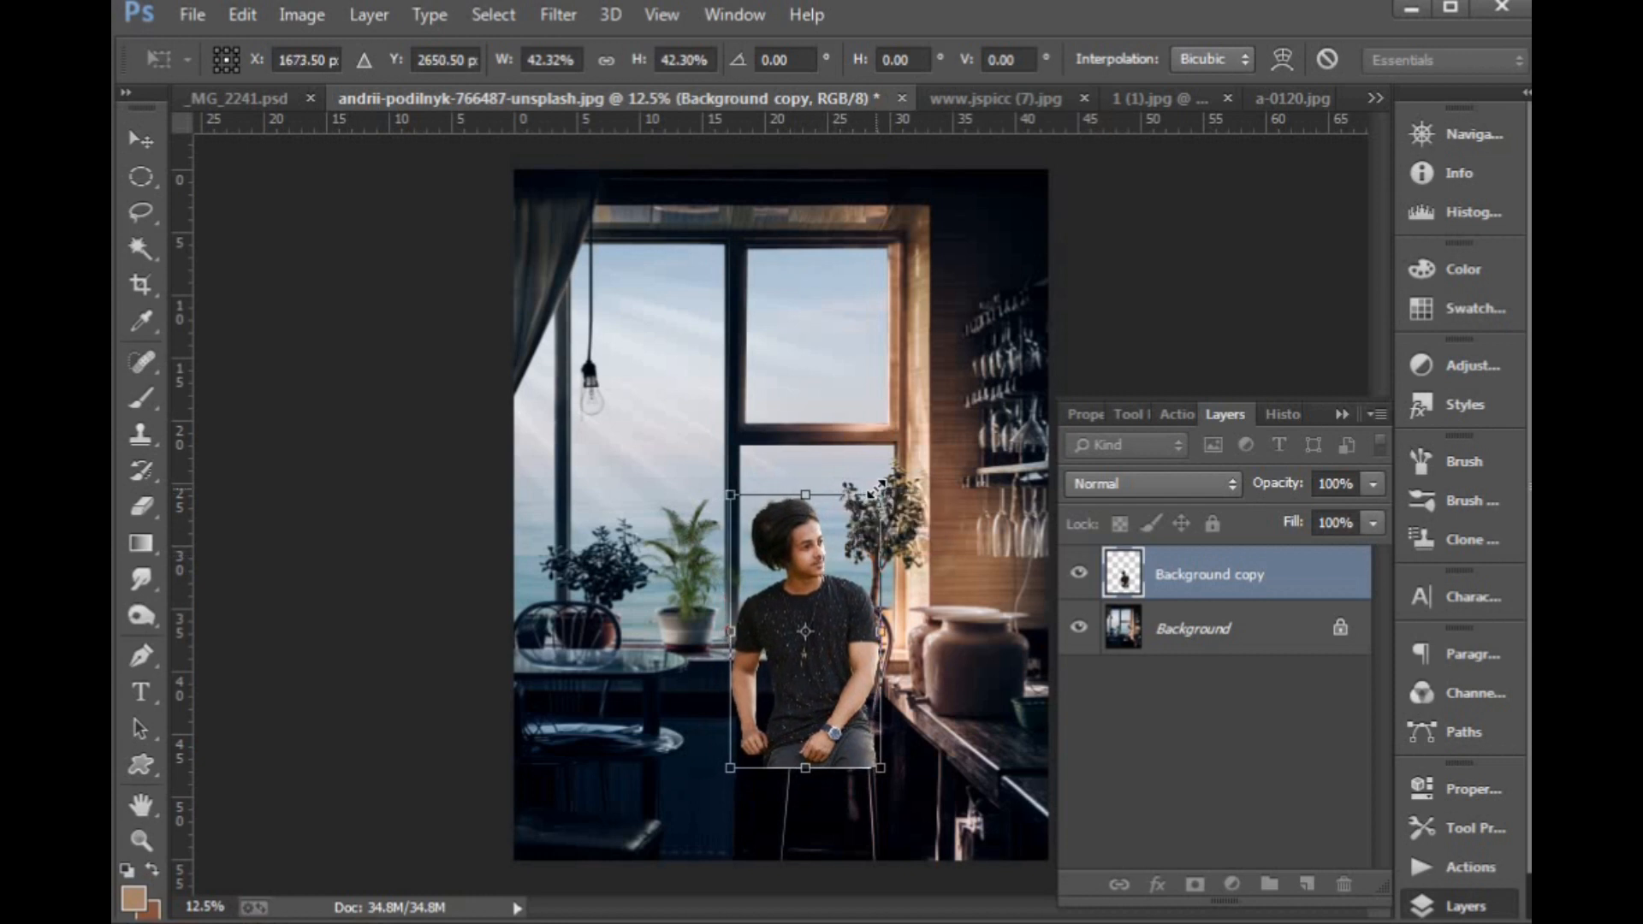
pyautogui.moveTo(874, 492); pyautogui.dragTo(866, 498)
pyautogui.moveTo(834, 565)
pyautogui.mouseDown()
pyautogui.moveTo(815, 543)
pyautogui.moveTo(816, 573)
pyautogui.moveTo(855, 564)
pyautogui.mouseUp()
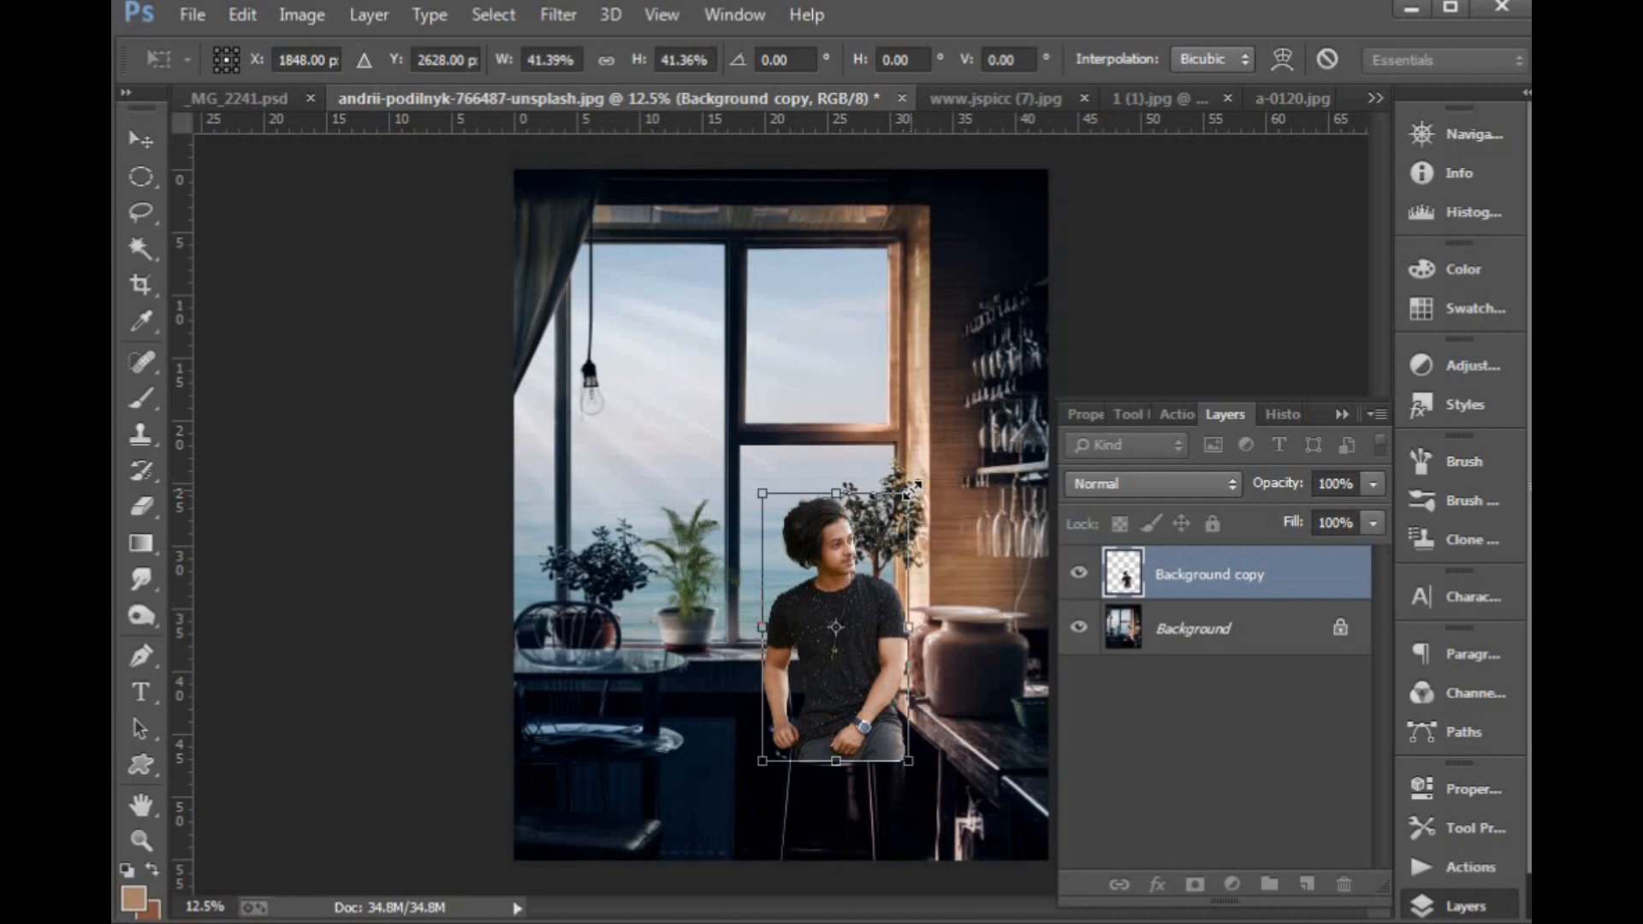
pyautogui.moveTo(912, 490); pyautogui.dragTo(916, 483)
pyautogui.press('Return')
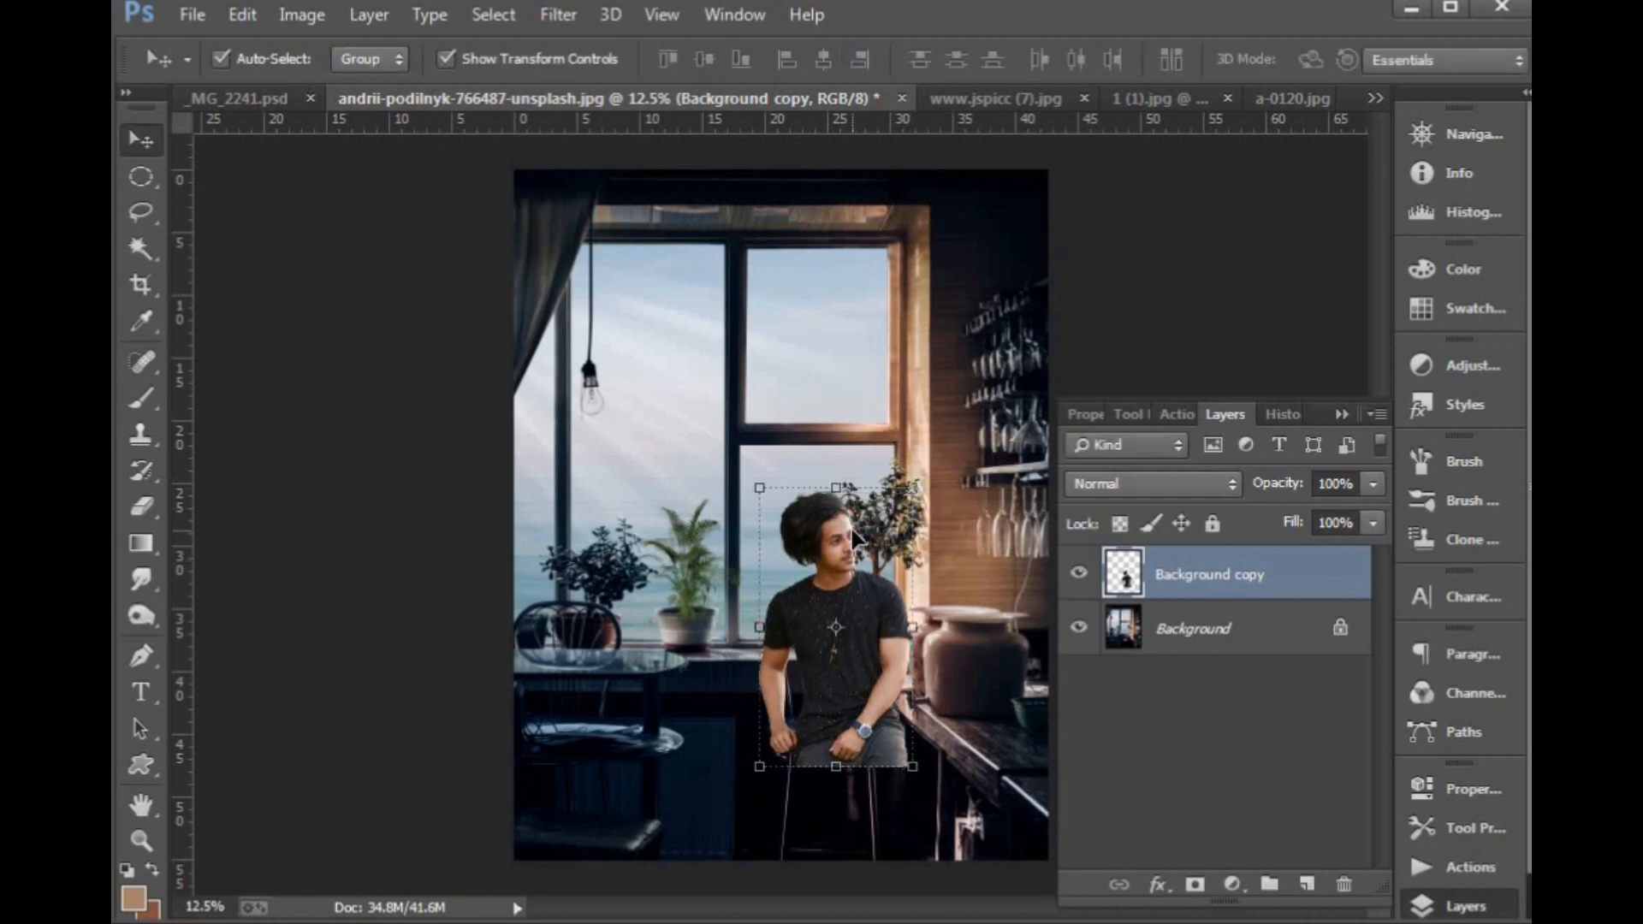
pyautogui.hotkey('ctrl', '+')
pyautogui.hotkey('ctrl', '+')
pyautogui.hotkey('ctrl', '+')
pyautogui.hotkey('ctrl', 'alt', ',')
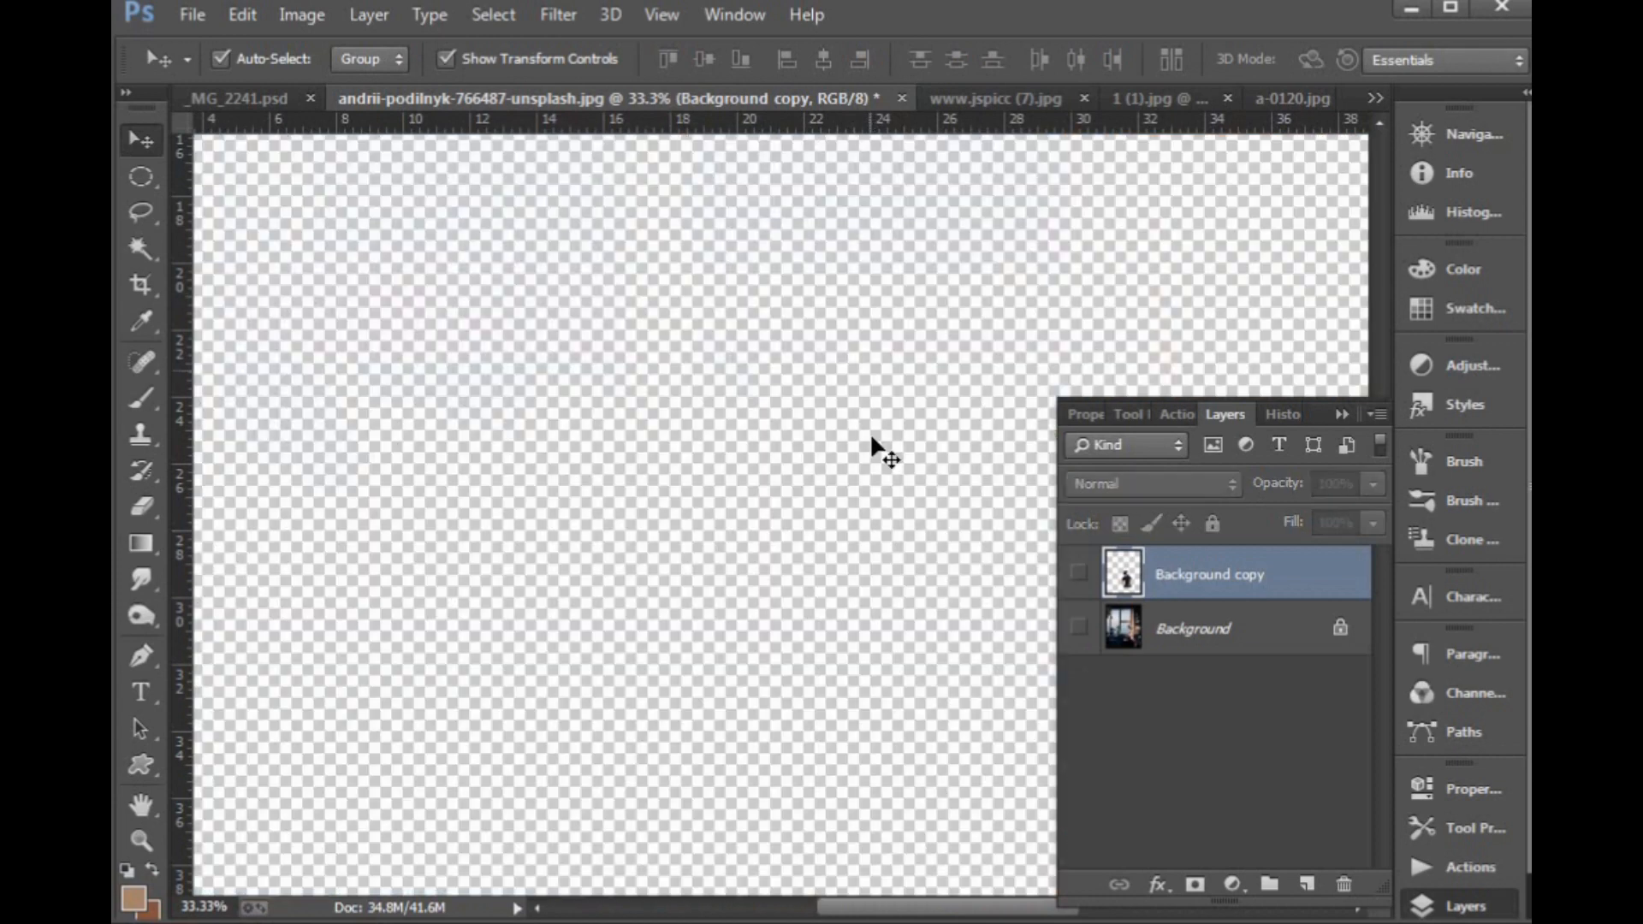
pyautogui.click(835, 405)
pyautogui.moveTo(864, 539); pyautogui.dragTo(784, 317)
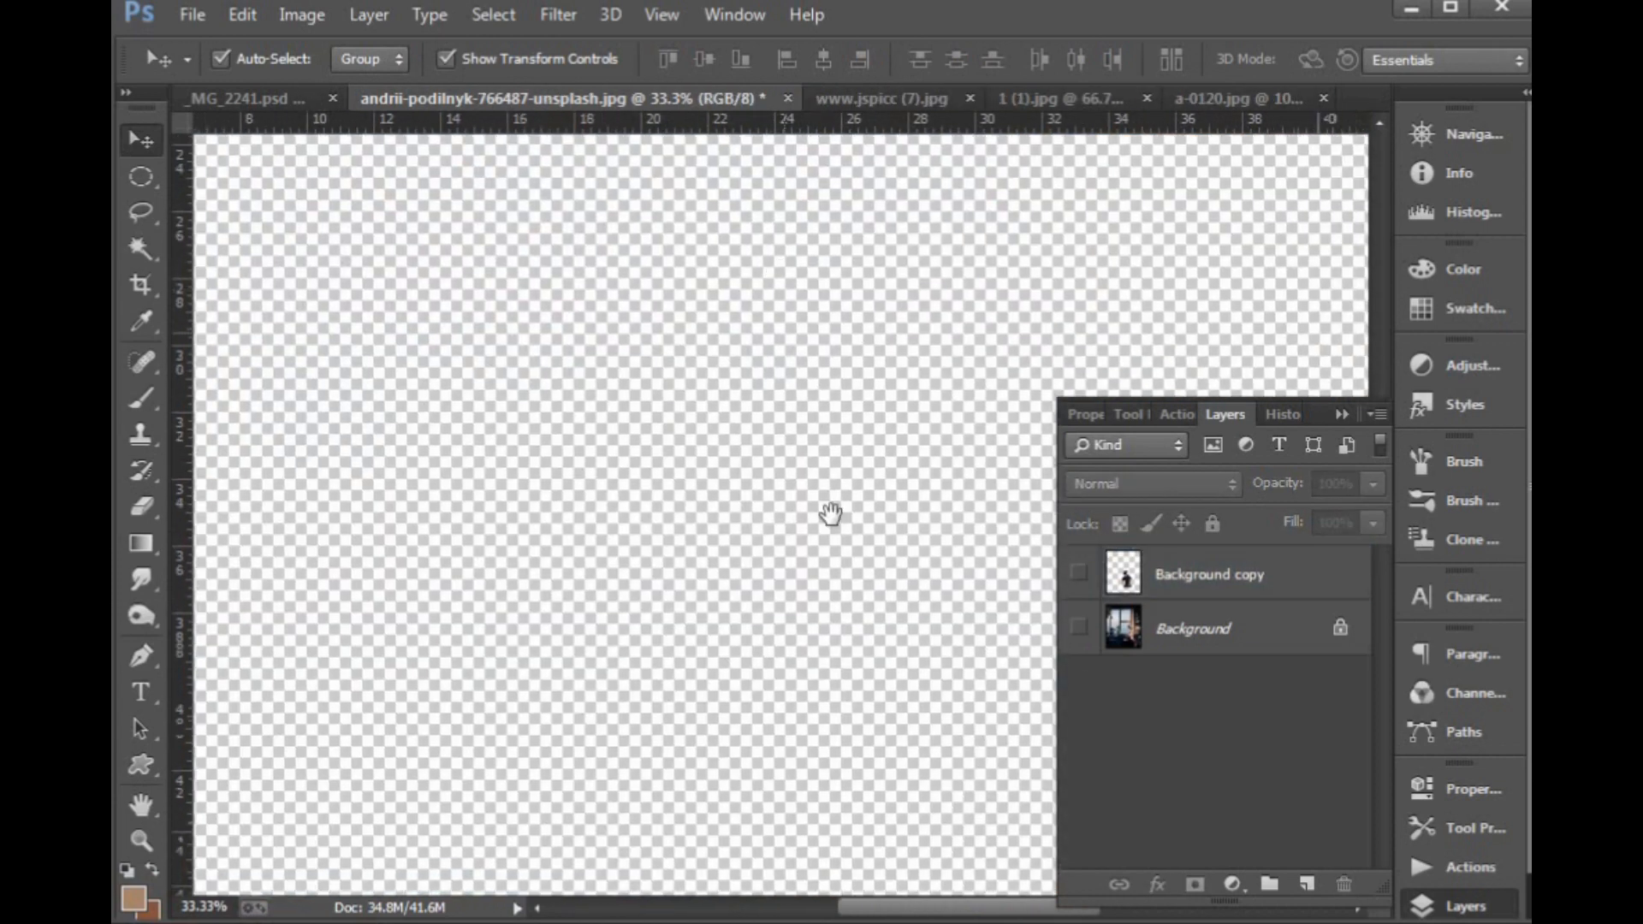
pyautogui.moveTo(831, 514); pyautogui.dragTo(647, 160)
pyautogui.moveTo(656, 348); pyautogui.dragTo(1064, 627)
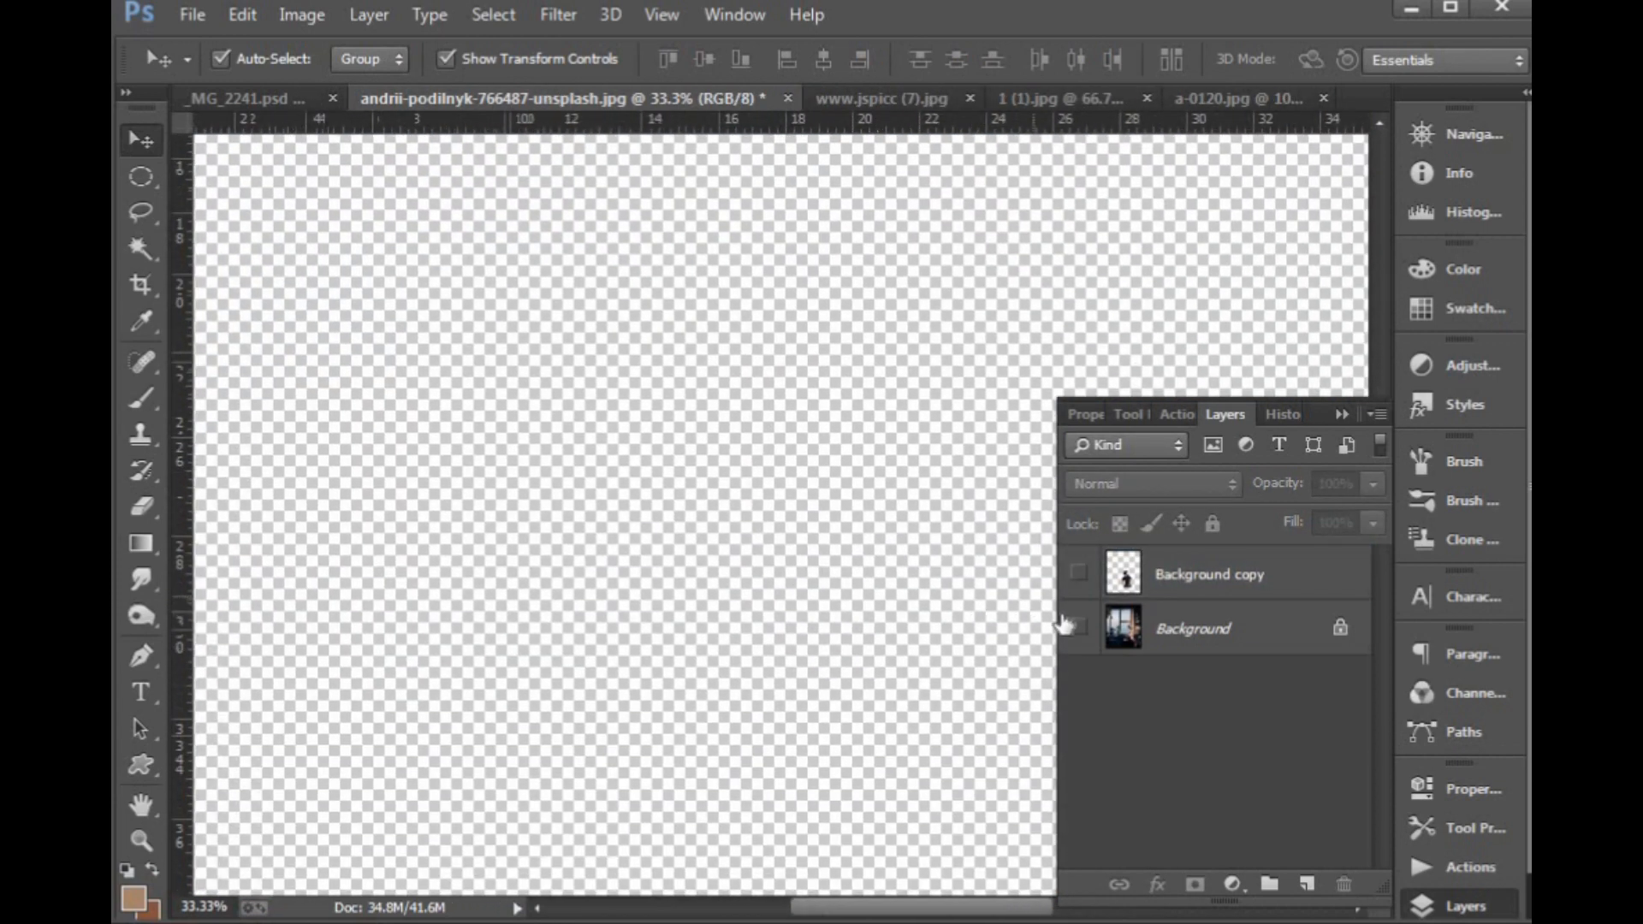
pyautogui.click(1078, 628)
pyautogui.click(1078, 573)
# Shift the man slightly left so his hips line up with the stool, then deselect his layer.
pyautogui.moveTo(928, 872)
pyautogui.mouseDown()
pyautogui.moveTo(715, 547)
pyautogui.moveTo(643, 533)
pyautogui.mouseUp()
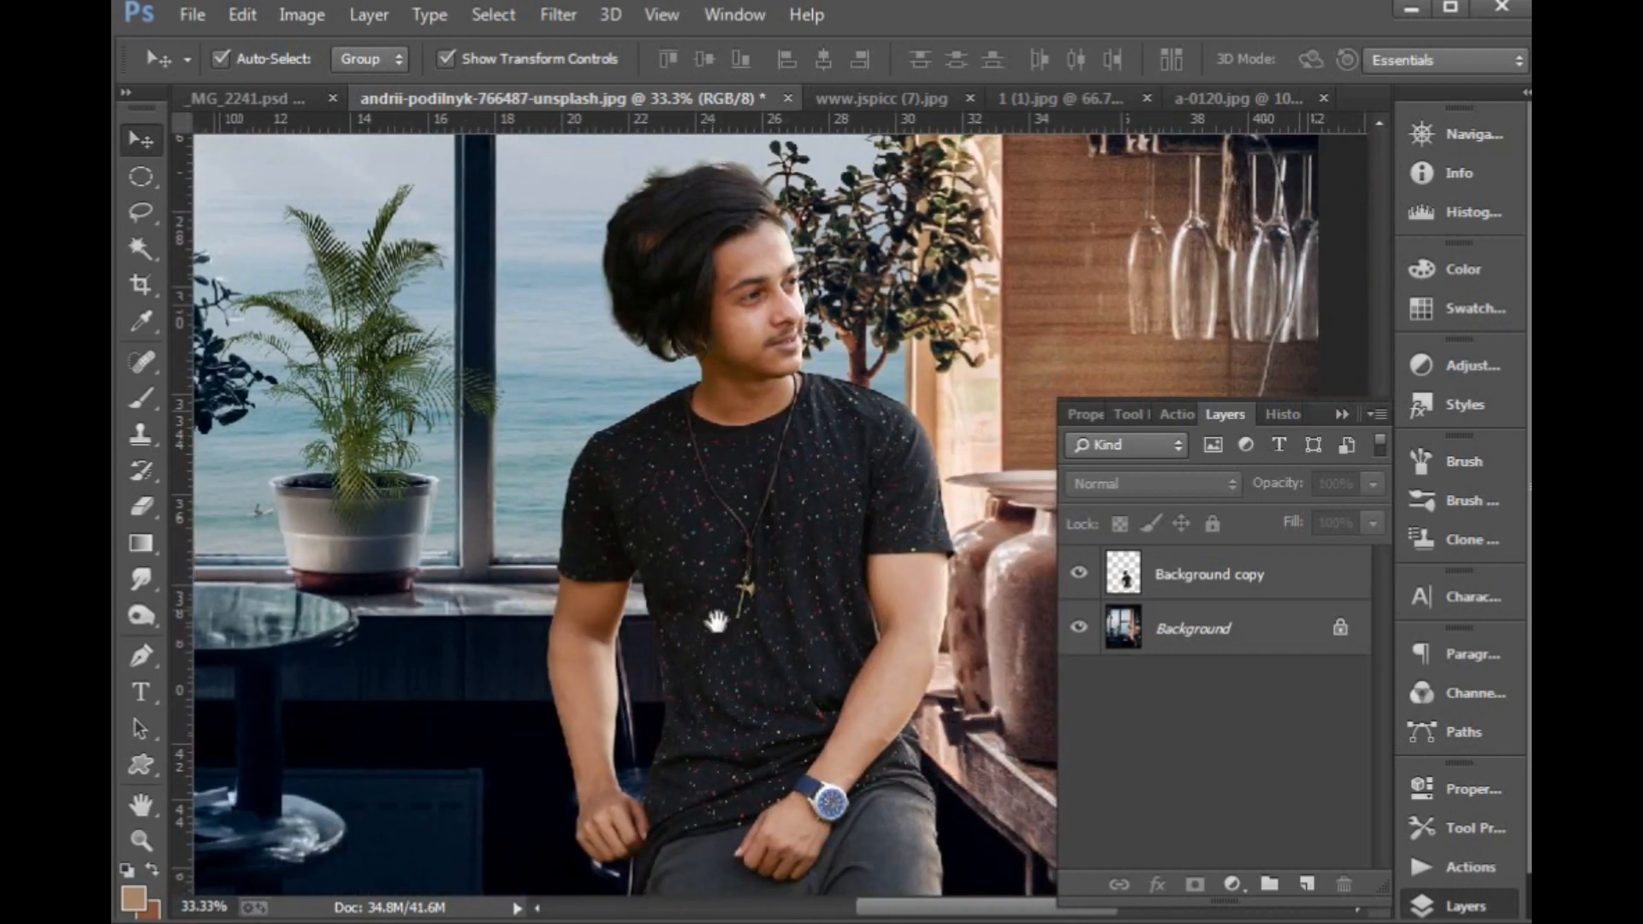
pyautogui.moveTo(770, 642)
pyautogui.mouseDown()
pyautogui.moveTo(711, 462)
pyautogui.moveTo(756, 556)
pyautogui.mouseUp()
pyautogui.moveTo(758, 483); pyautogui.dragTo(774, 434)
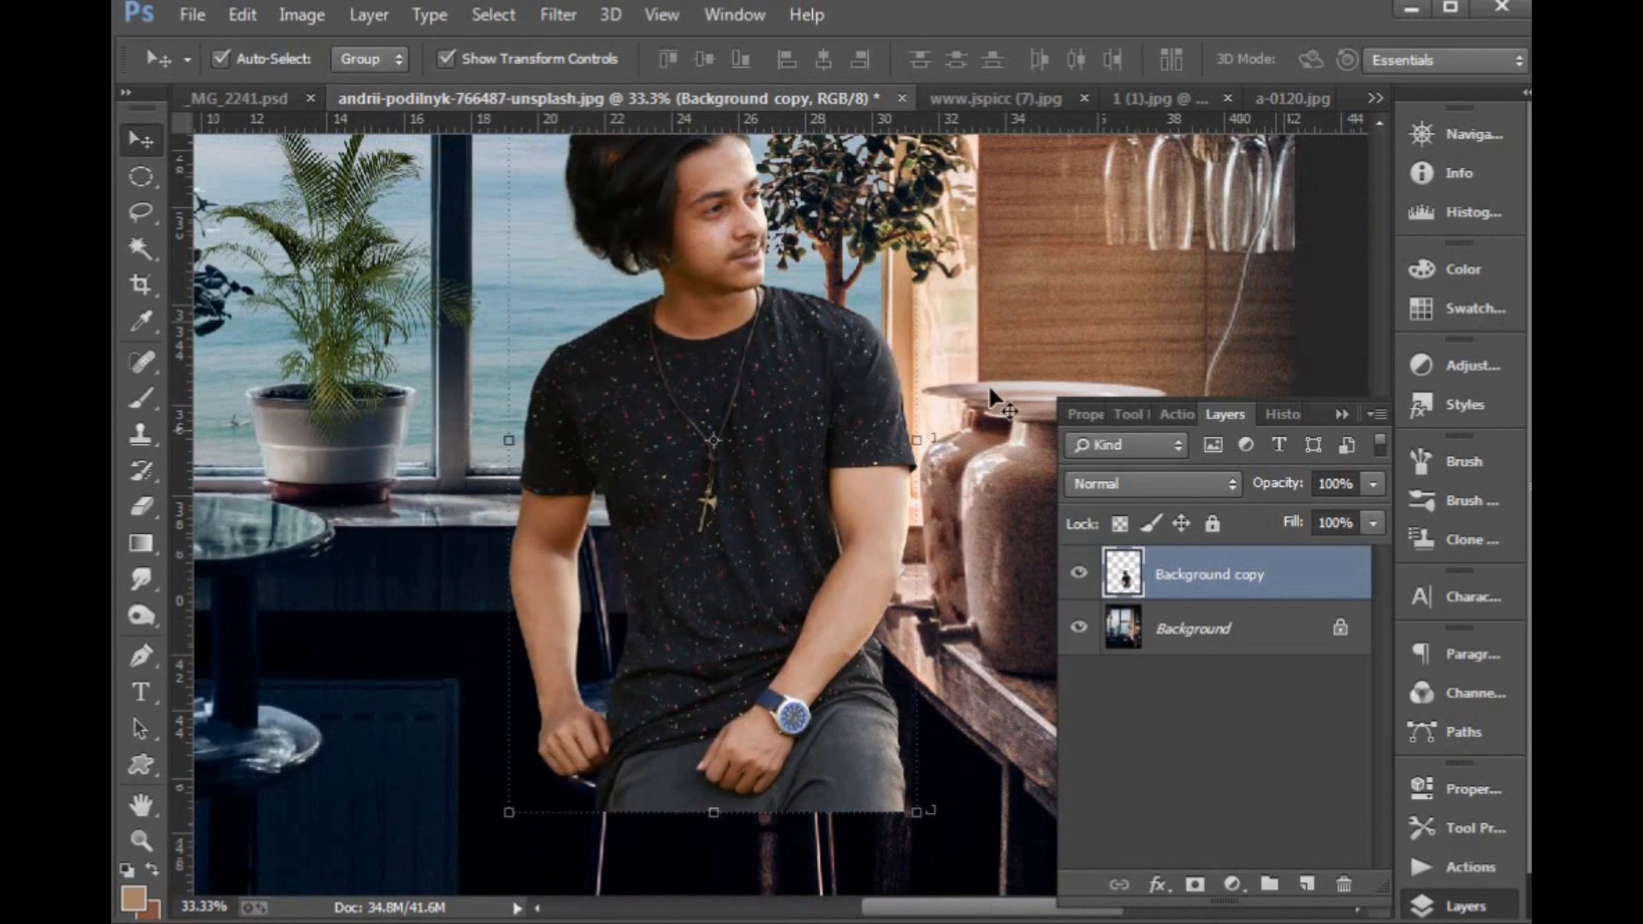
pyautogui.click(1003, 355)
pyautogui.hotkey('ctrl', '-')
pyautogui.hotkey('ctrl', '-')
pyautogui.hotkey('ctrl', '-')
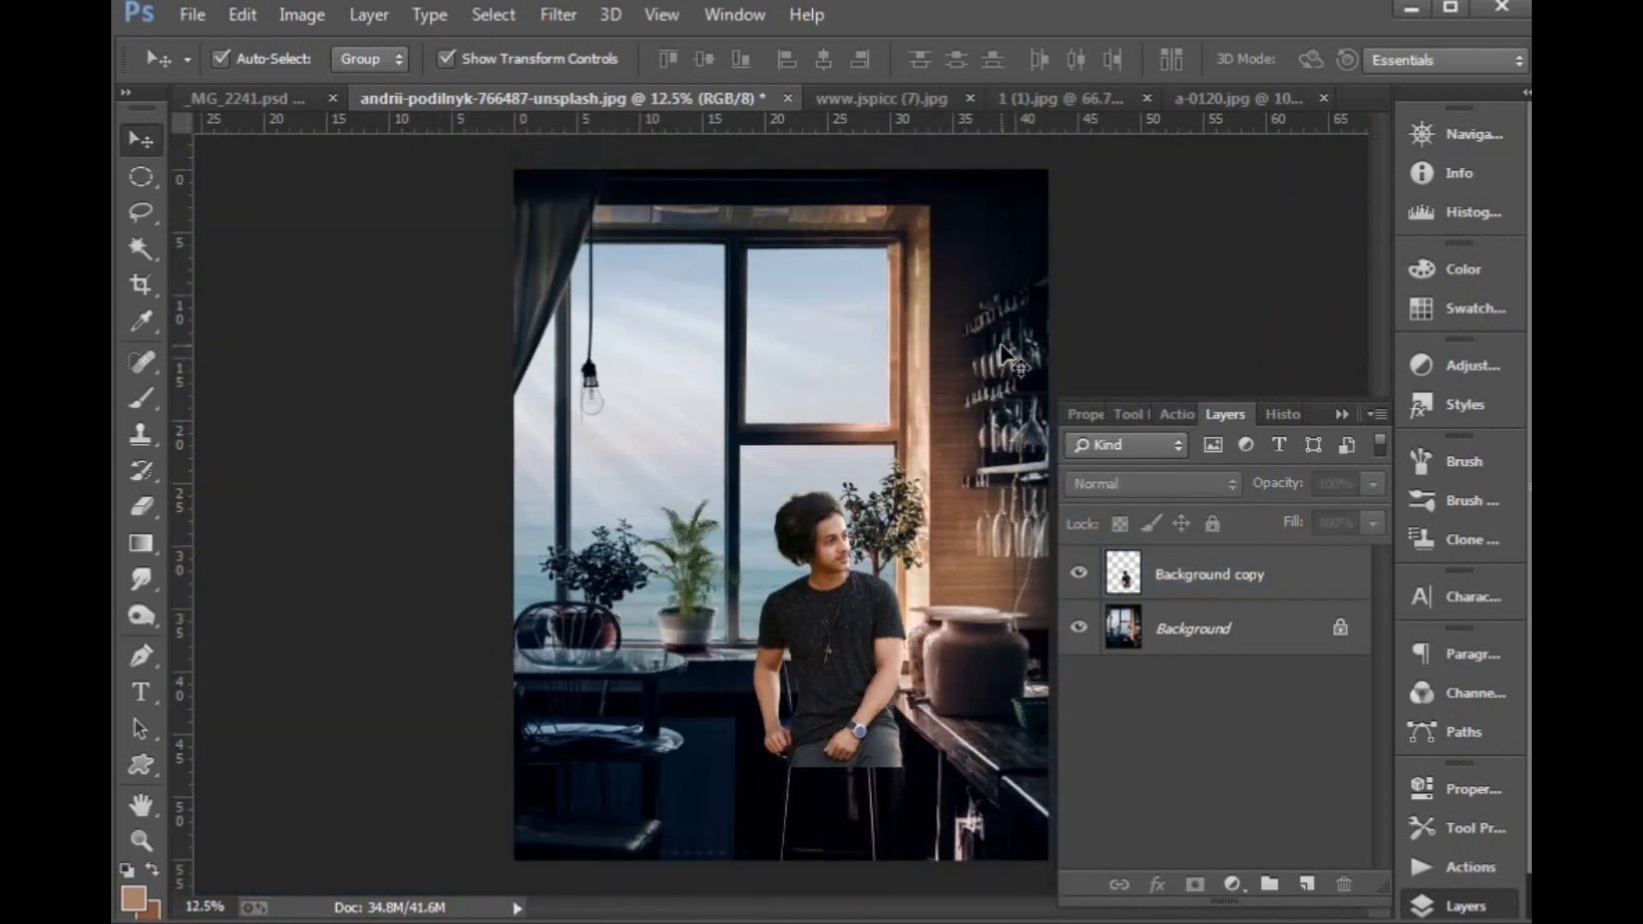
# Crop the composite just below the man's hips, trim both sides, and extend the canvas slightly above the photo.
pyautogui.press('c')
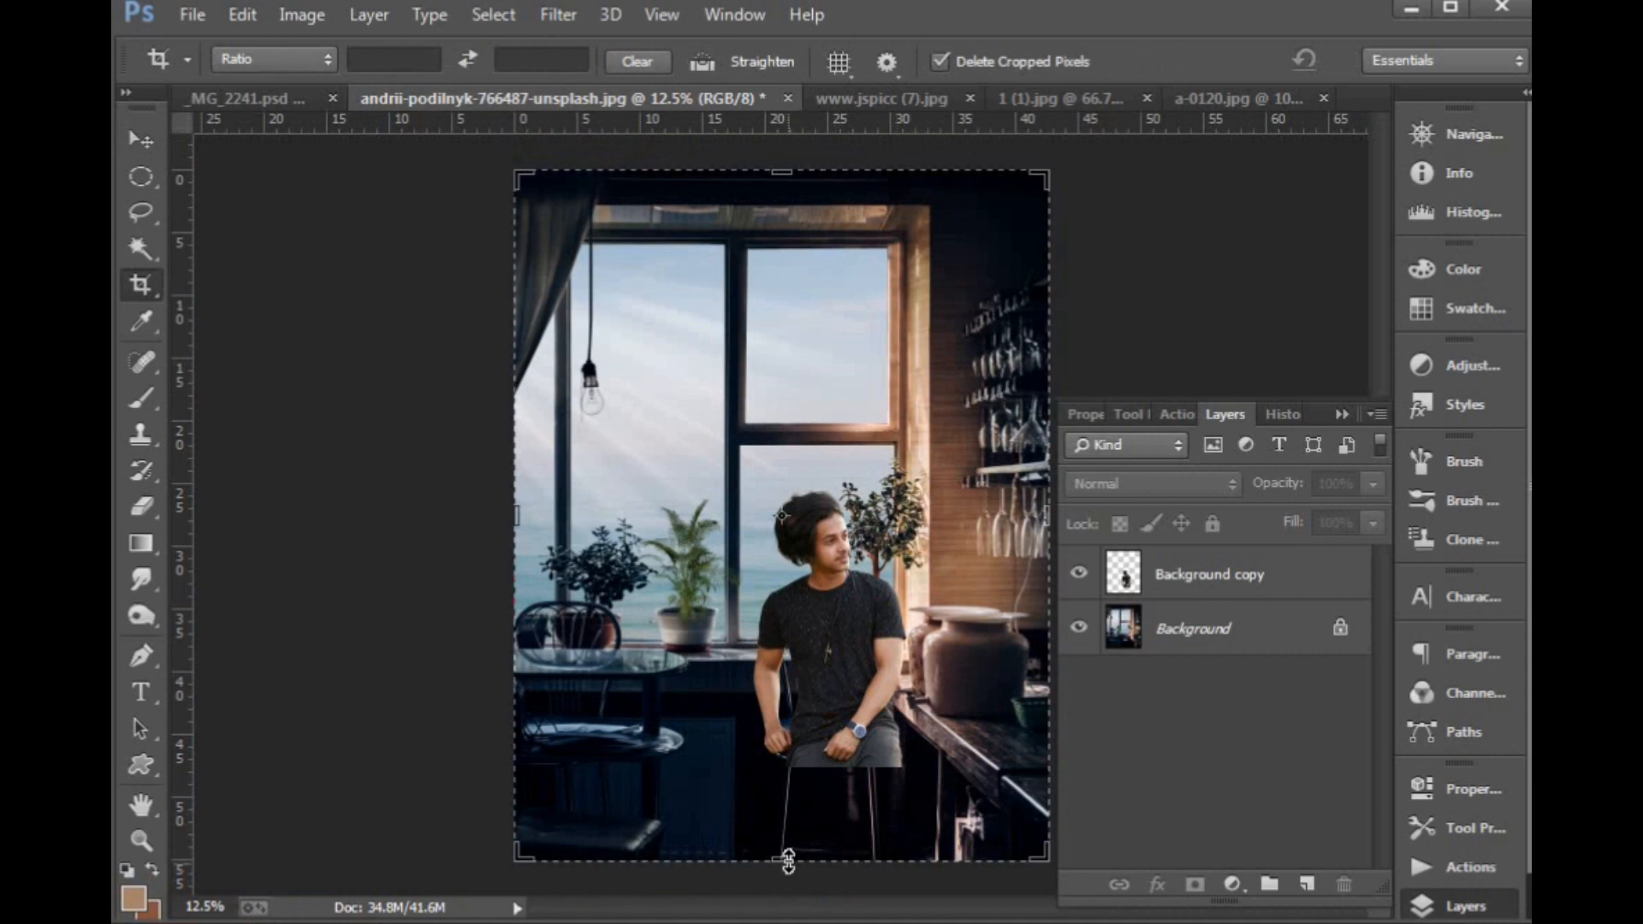
pyautogui.moveTo(788, 860); pyautogui.dragTo(787, 812)
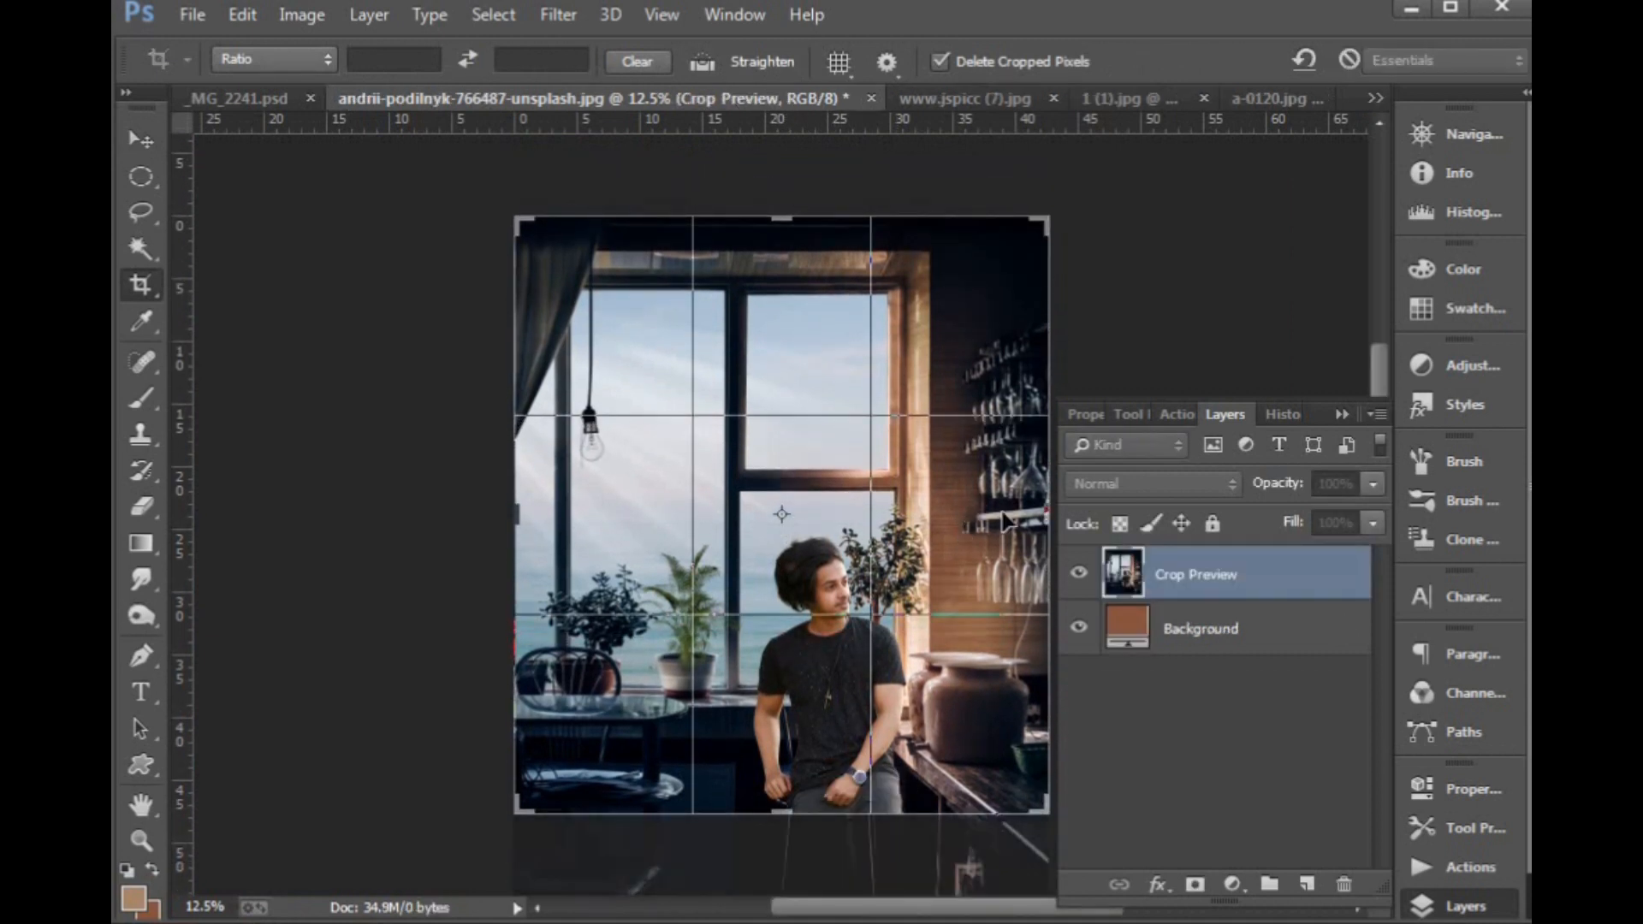
pyautogui.moveTo(1047, 514); pyautogui.dragTo(1006, 514)
pyautogui.moveTo(532, 513); pyautogui.dragTo(561, 511)
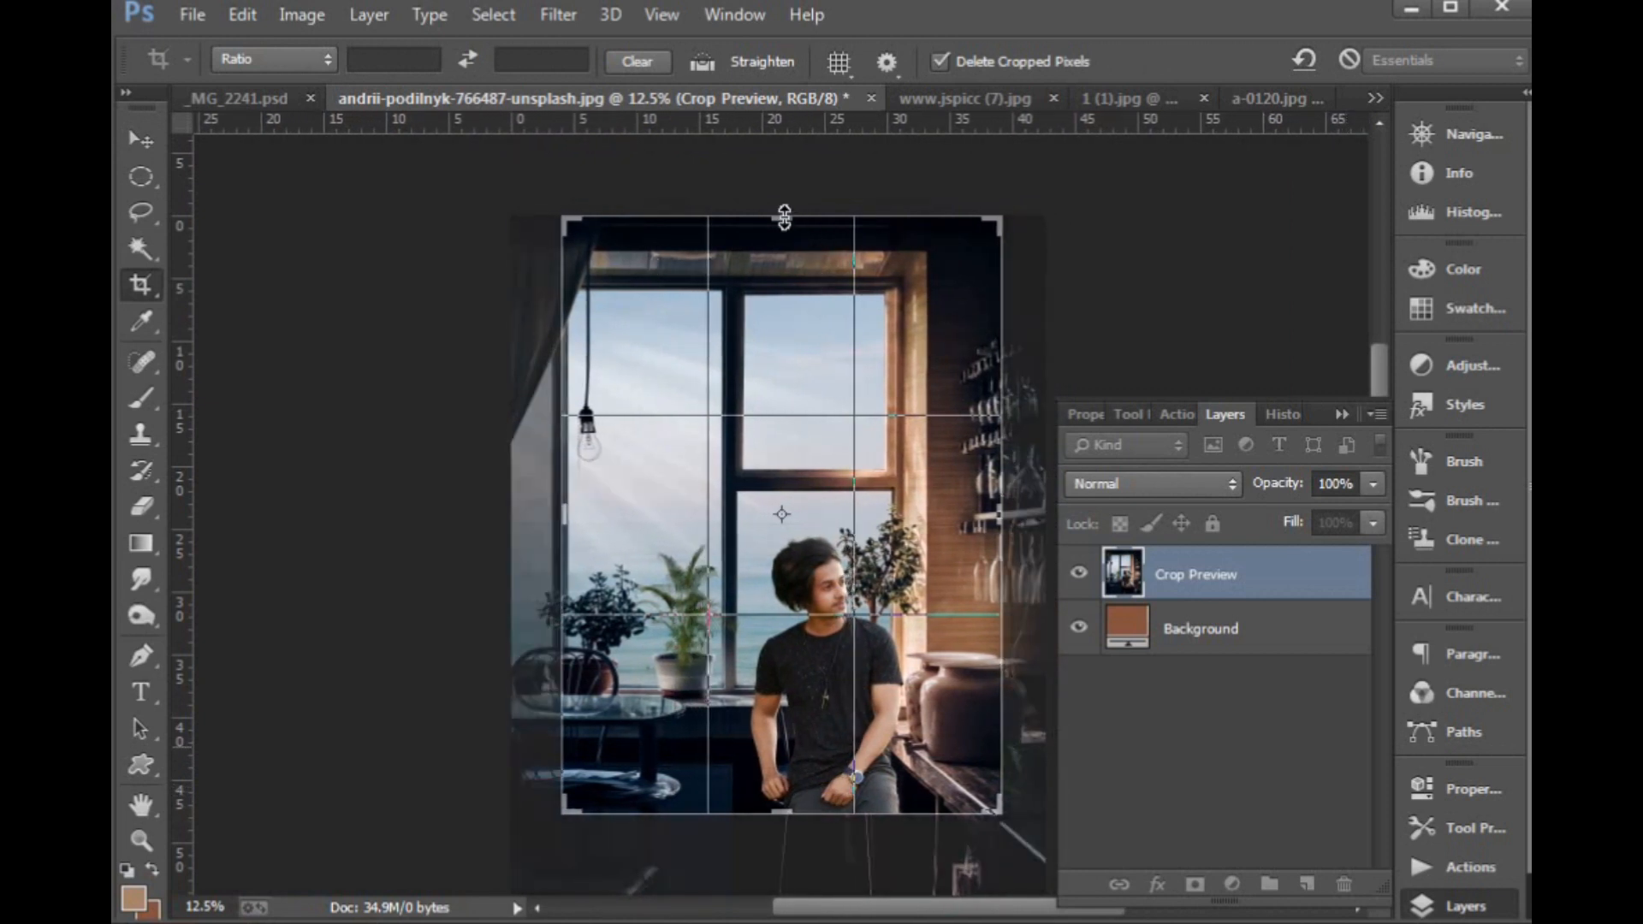
pyautogui.moveTo(783, 217); pyautogui.dragTo(783, 196)
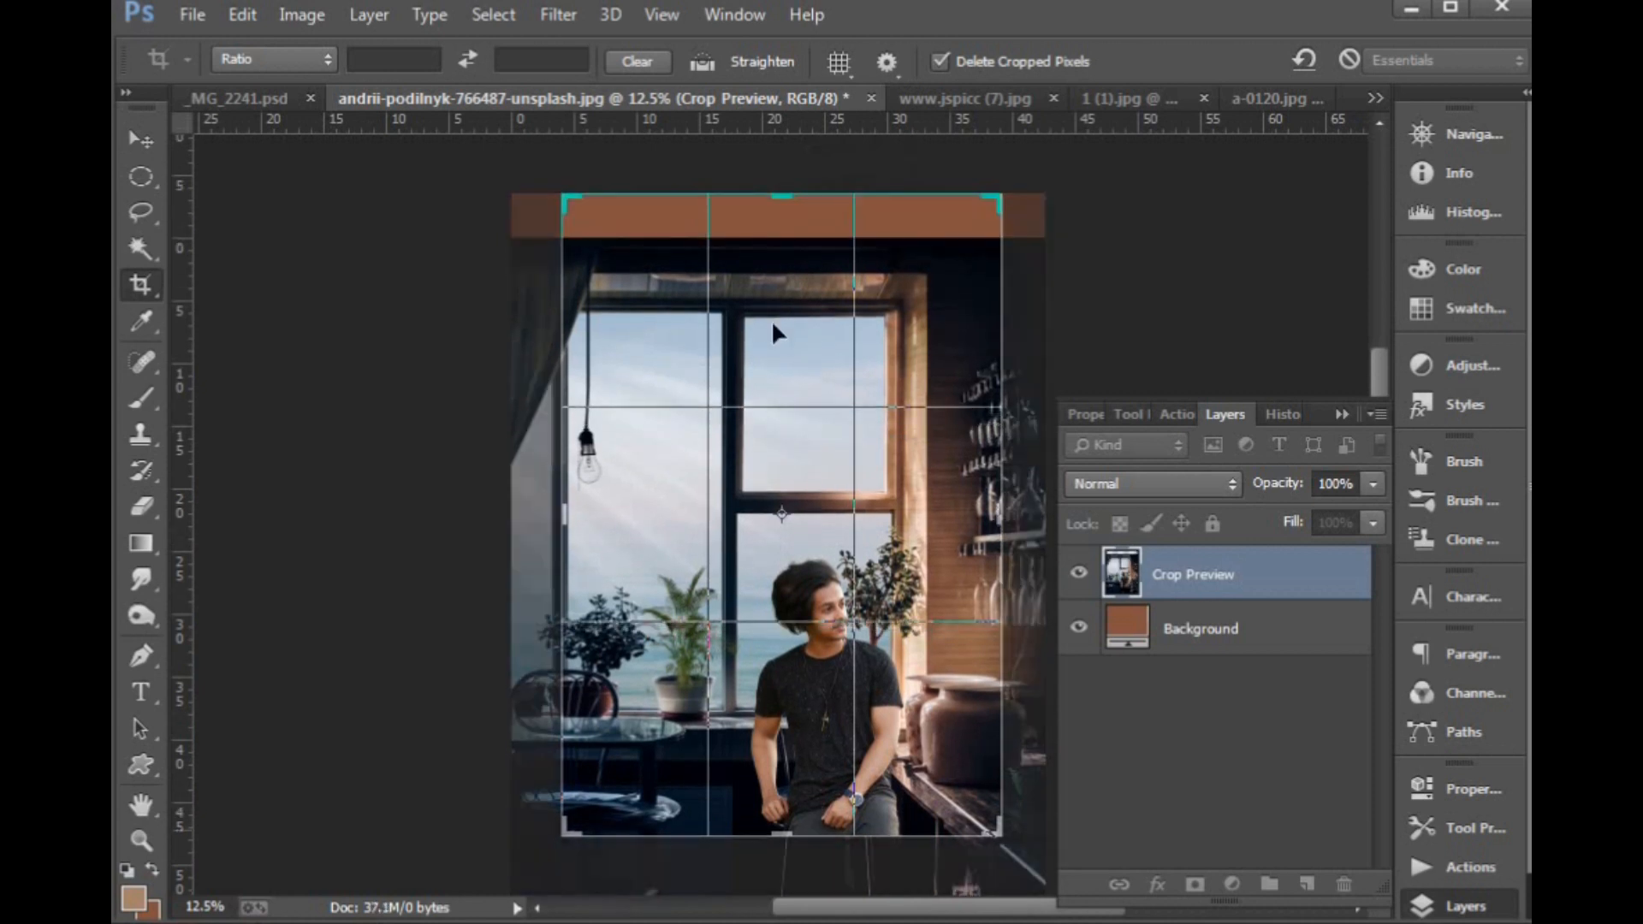
pyautogui.press('Return')
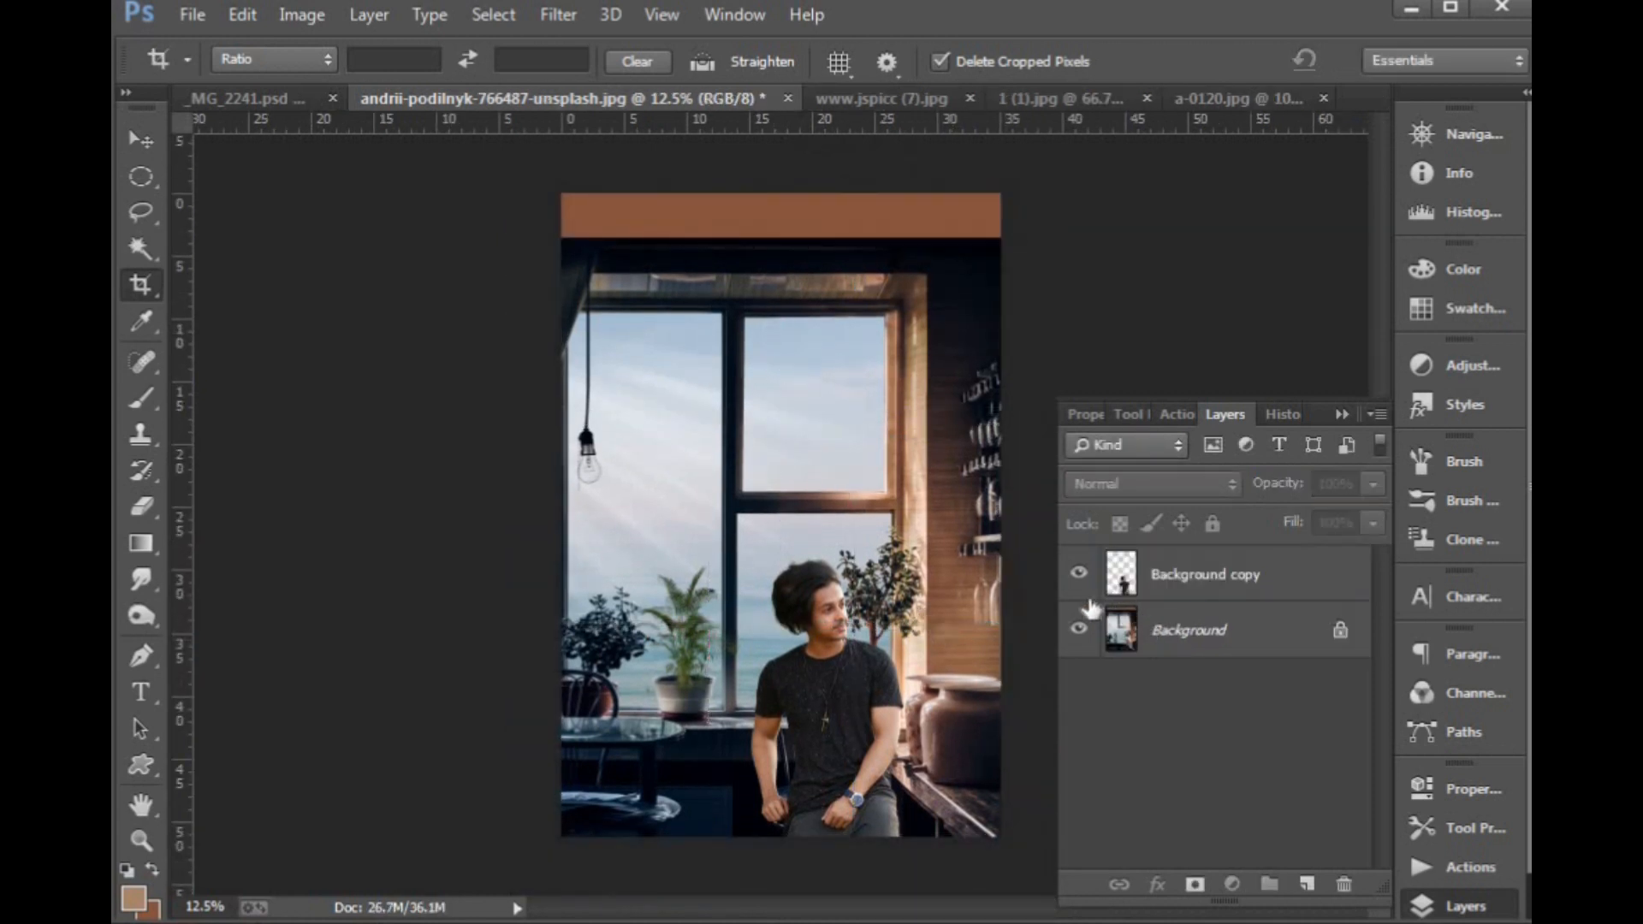
# Select a full-width dark strip along the Background layer's upper edge, stretch it upward over the brown band, and deselect.
pyautogui.click(1112, 629)
pyautogui.click(152, 185)
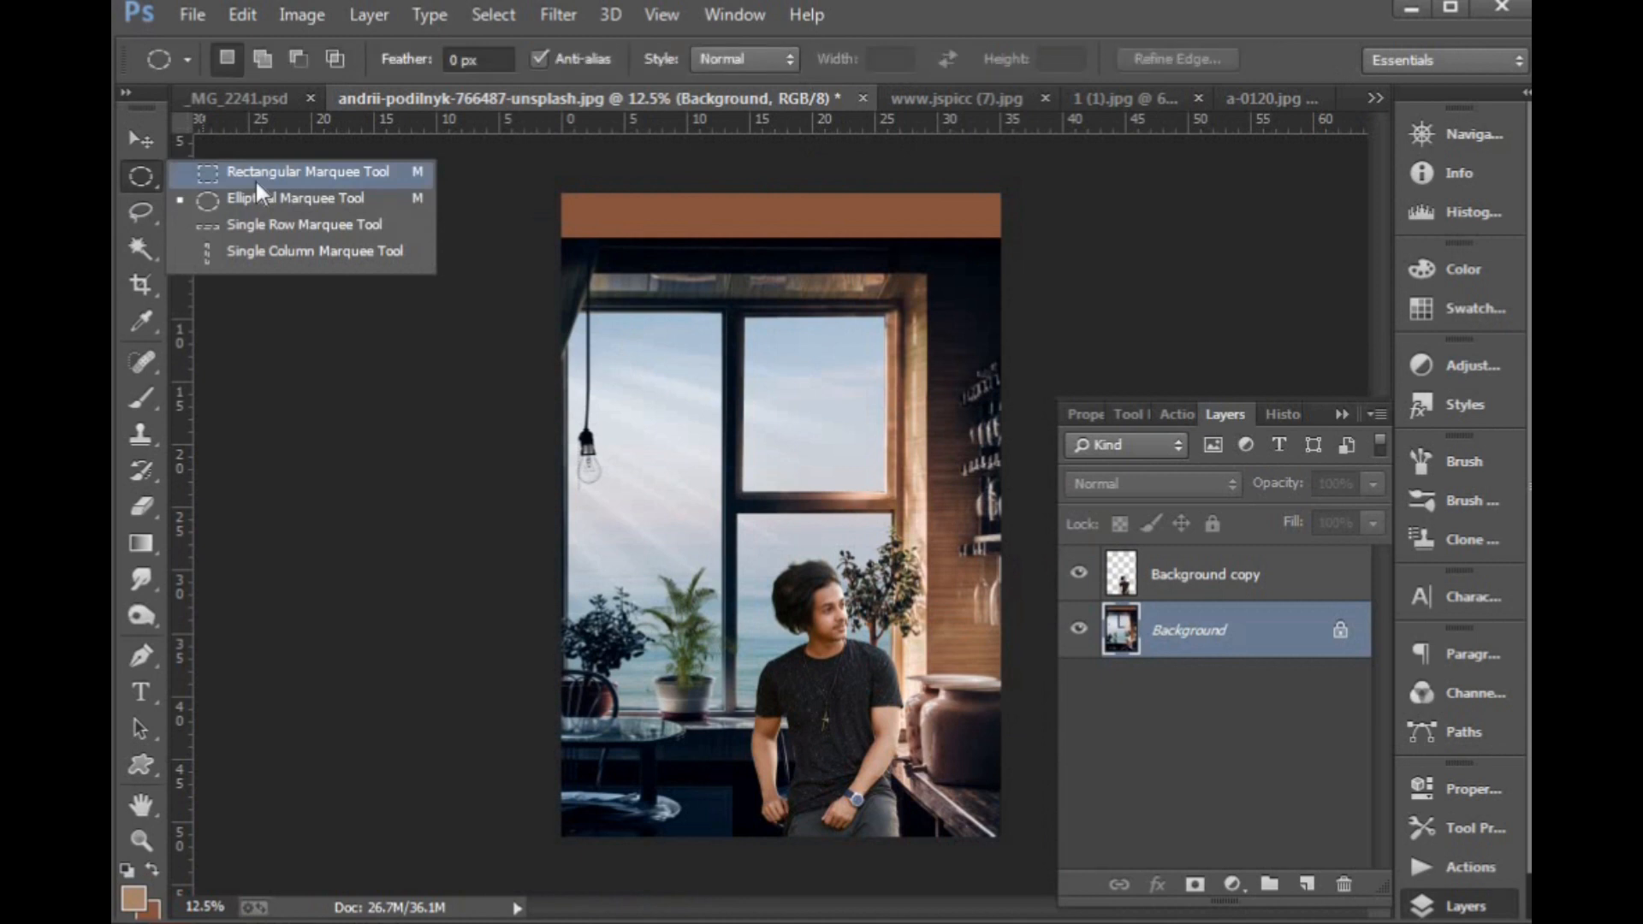
pyautogui.click(255, 182)
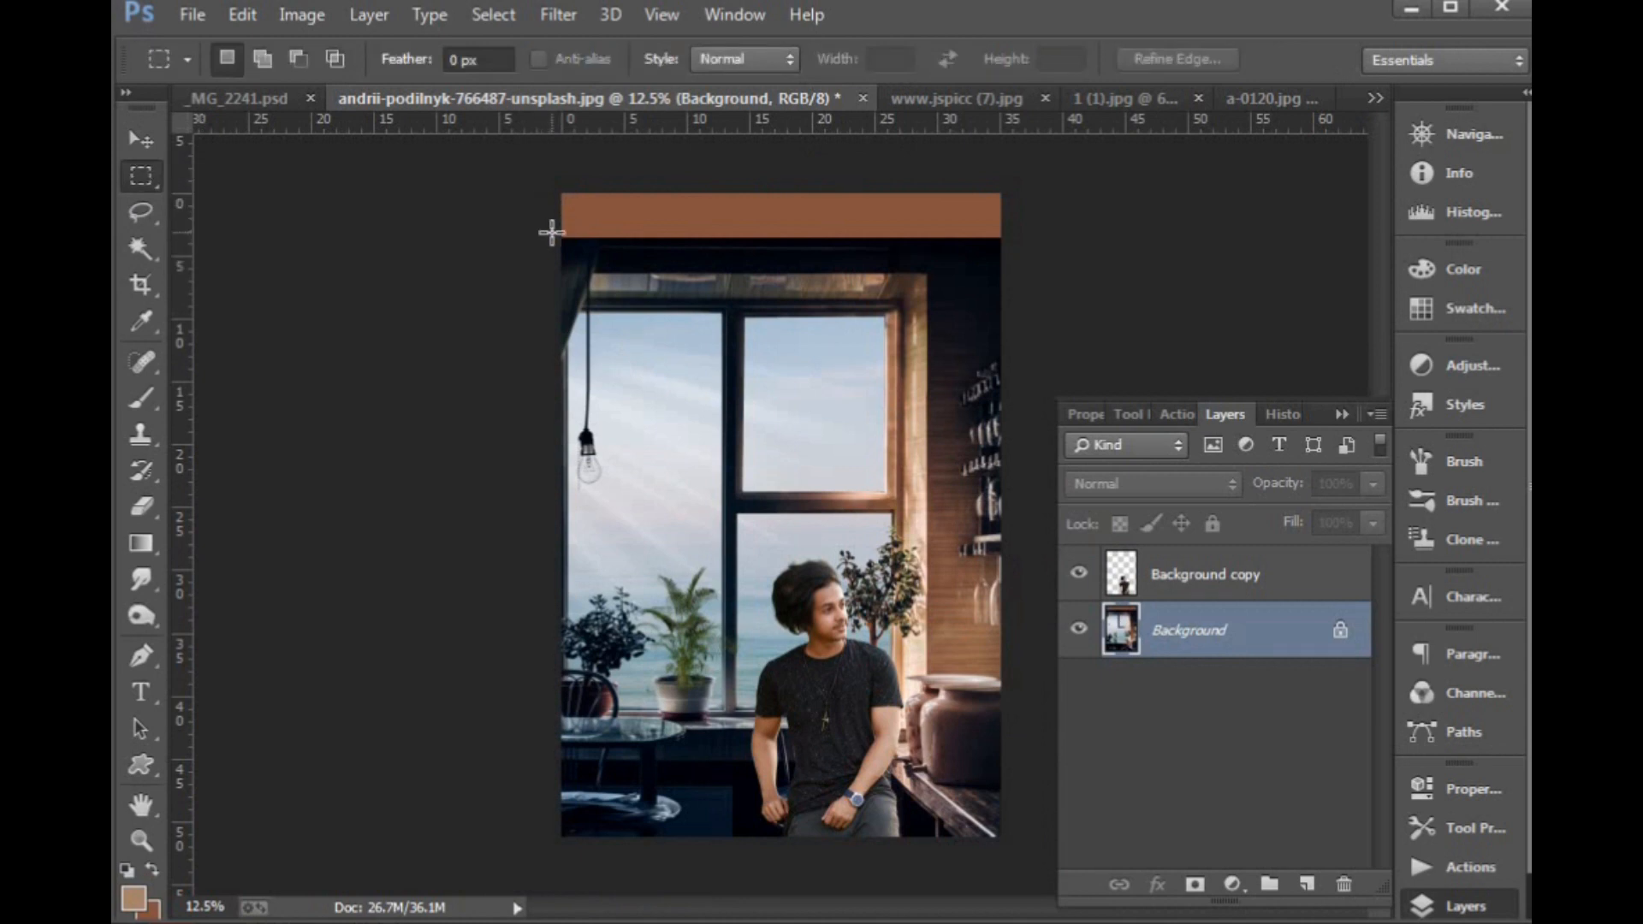
pyautogui.moveTo(550, 232); pyautogui.dragTo(1010, 253)
pyautogui.press('v')
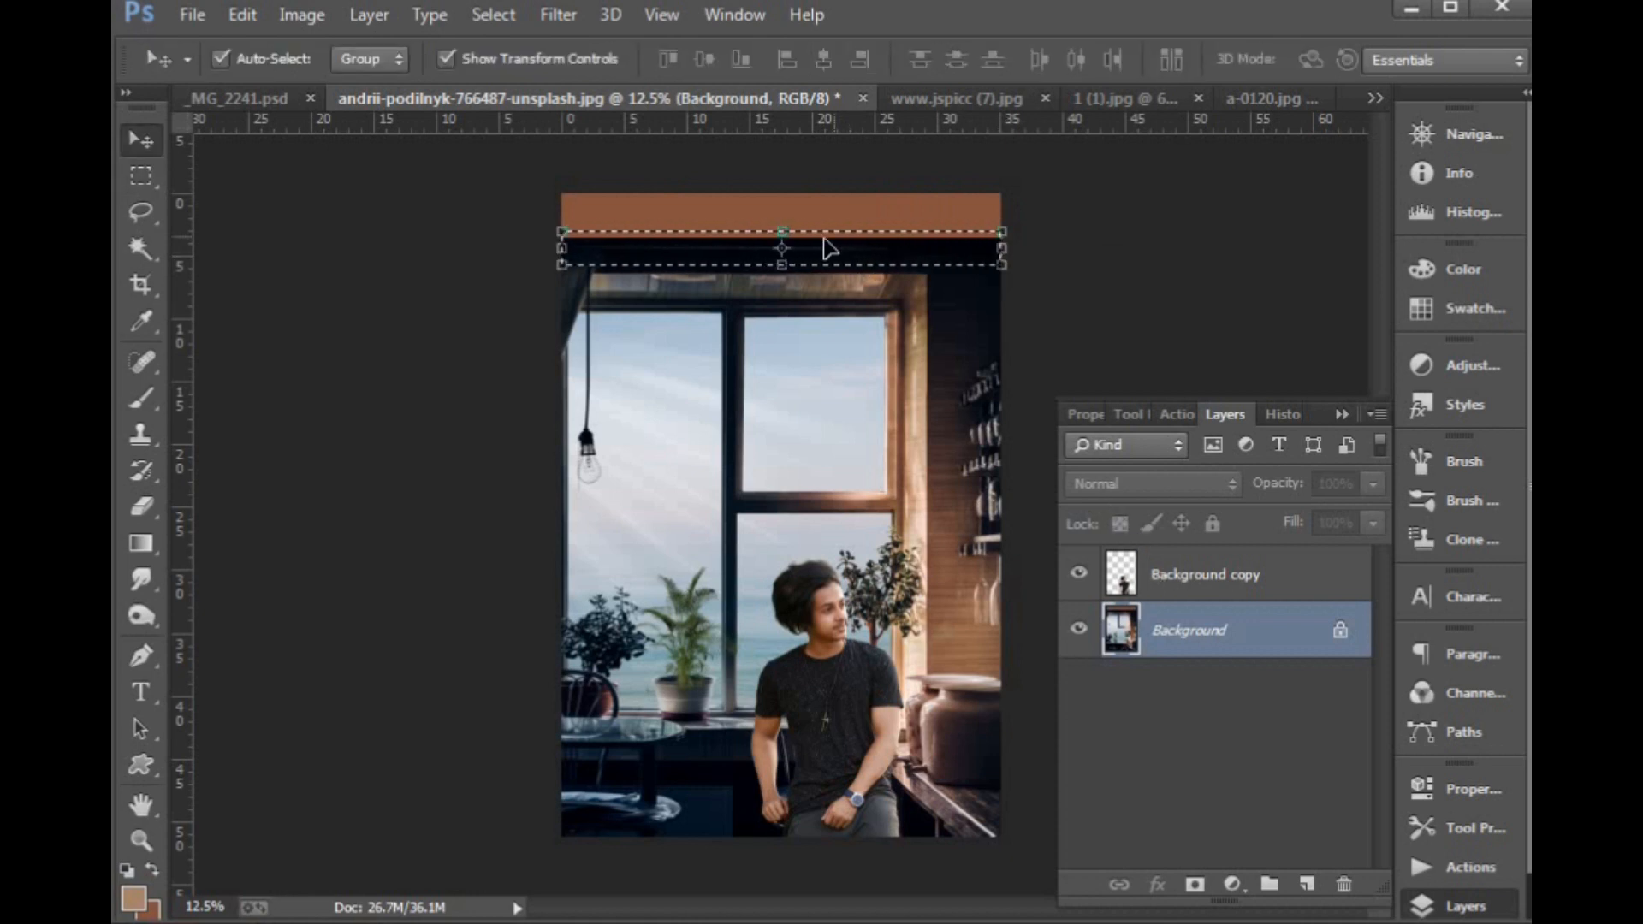
pyautogui.moveTo(826, 231); pyautogui.dragTo(842, 170)
pyautogui.press('Return')
pyautogui.press('Return')
pyautogui.hotkey('ctrl', 'd')
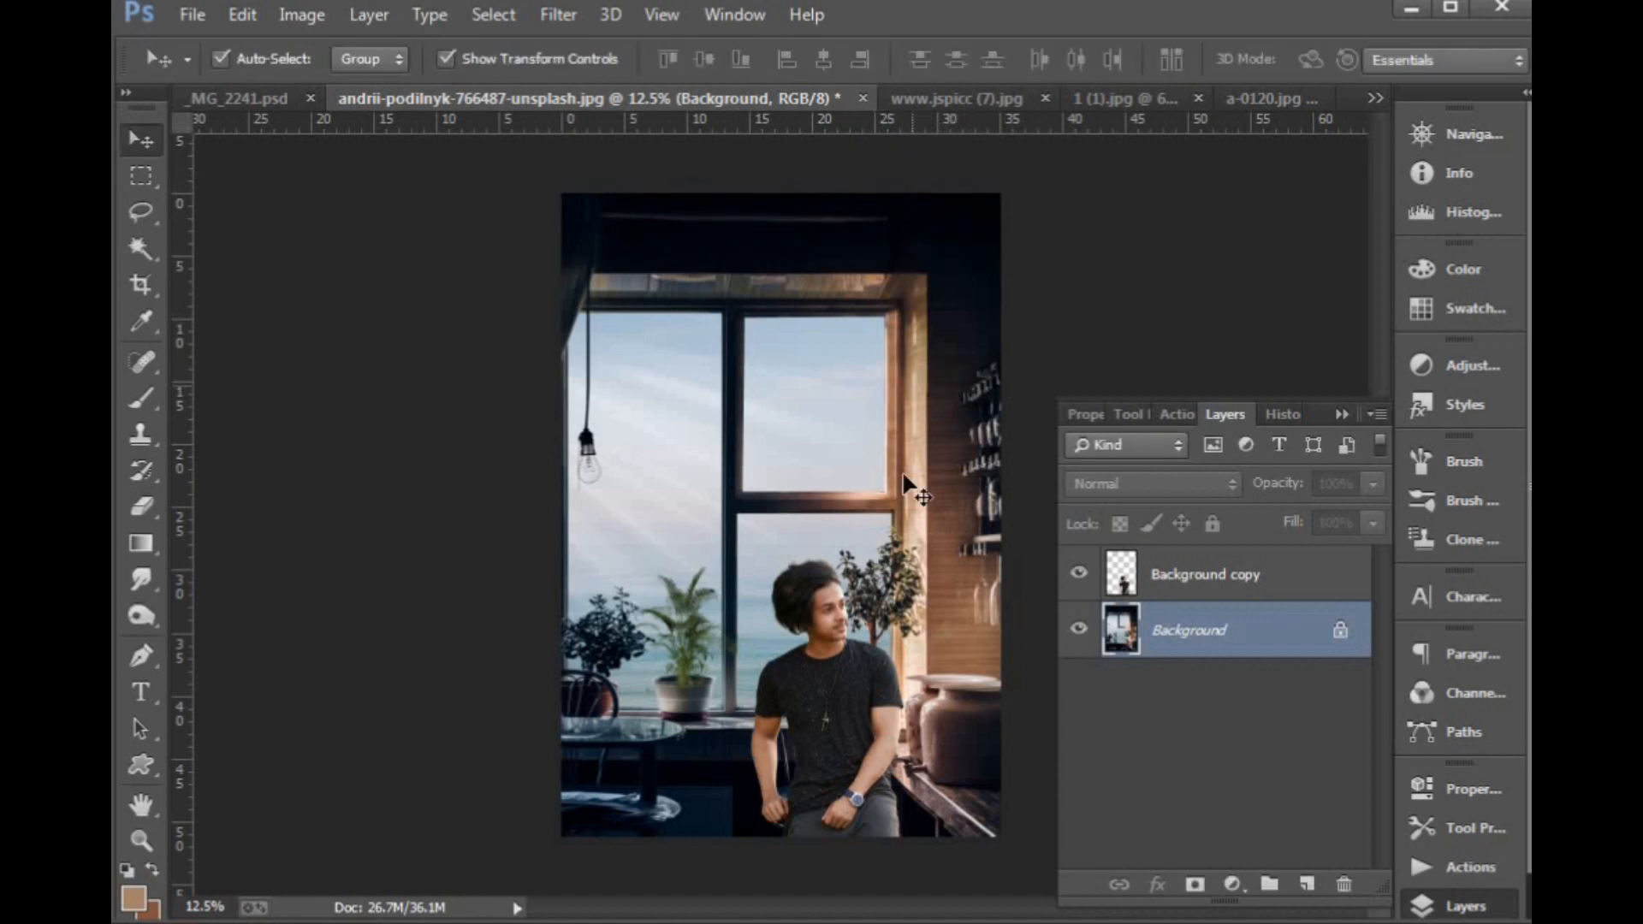
# Make the Background copy layer active and frame the man's face in close-up for skin retouching.
pyautogui.moveTo(479, 340); pyautogui.dragTo(1063, 696)
pyautogui.moveTo(916, 535); pyautogui.dragTo(865, 315)
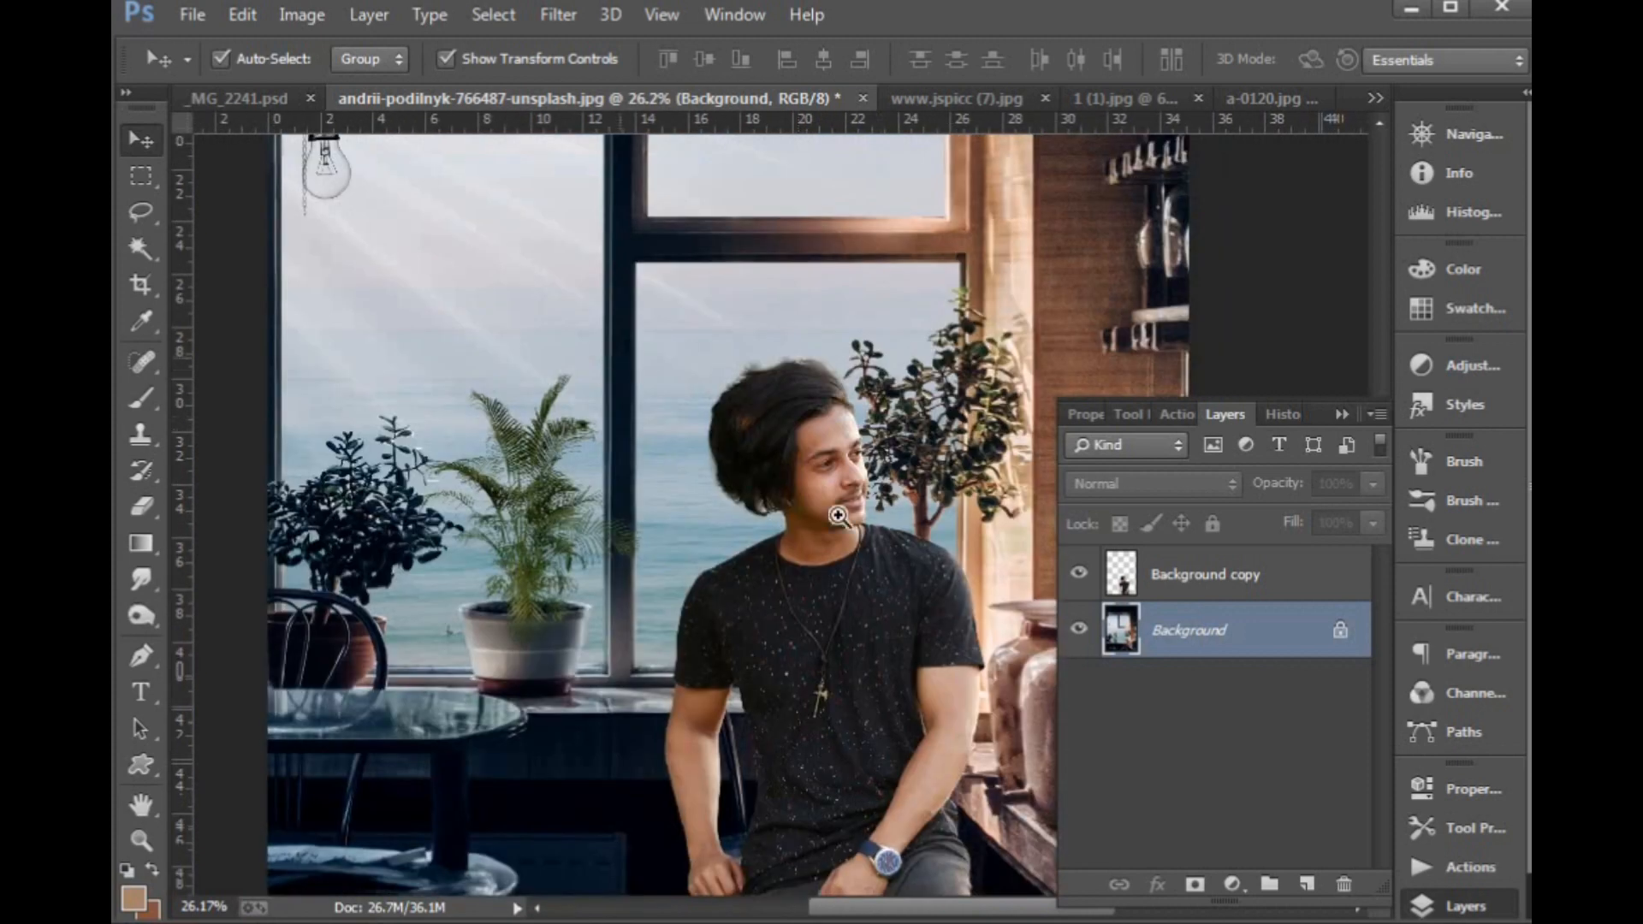
pyautogui.moveTo(551, 365); pyautogui.dragTo(1172, 765)
pyautogui.moveTo(799, 447); pyautogui.dragTo(788, 522)
pyautogui.moveTo(432, 276); pyautogui.dragTo(876, 632)
pyautogui.moveTo(851, 547); pyautogui.dragTo(654, 665)
pyautogui.click(1111, 590)
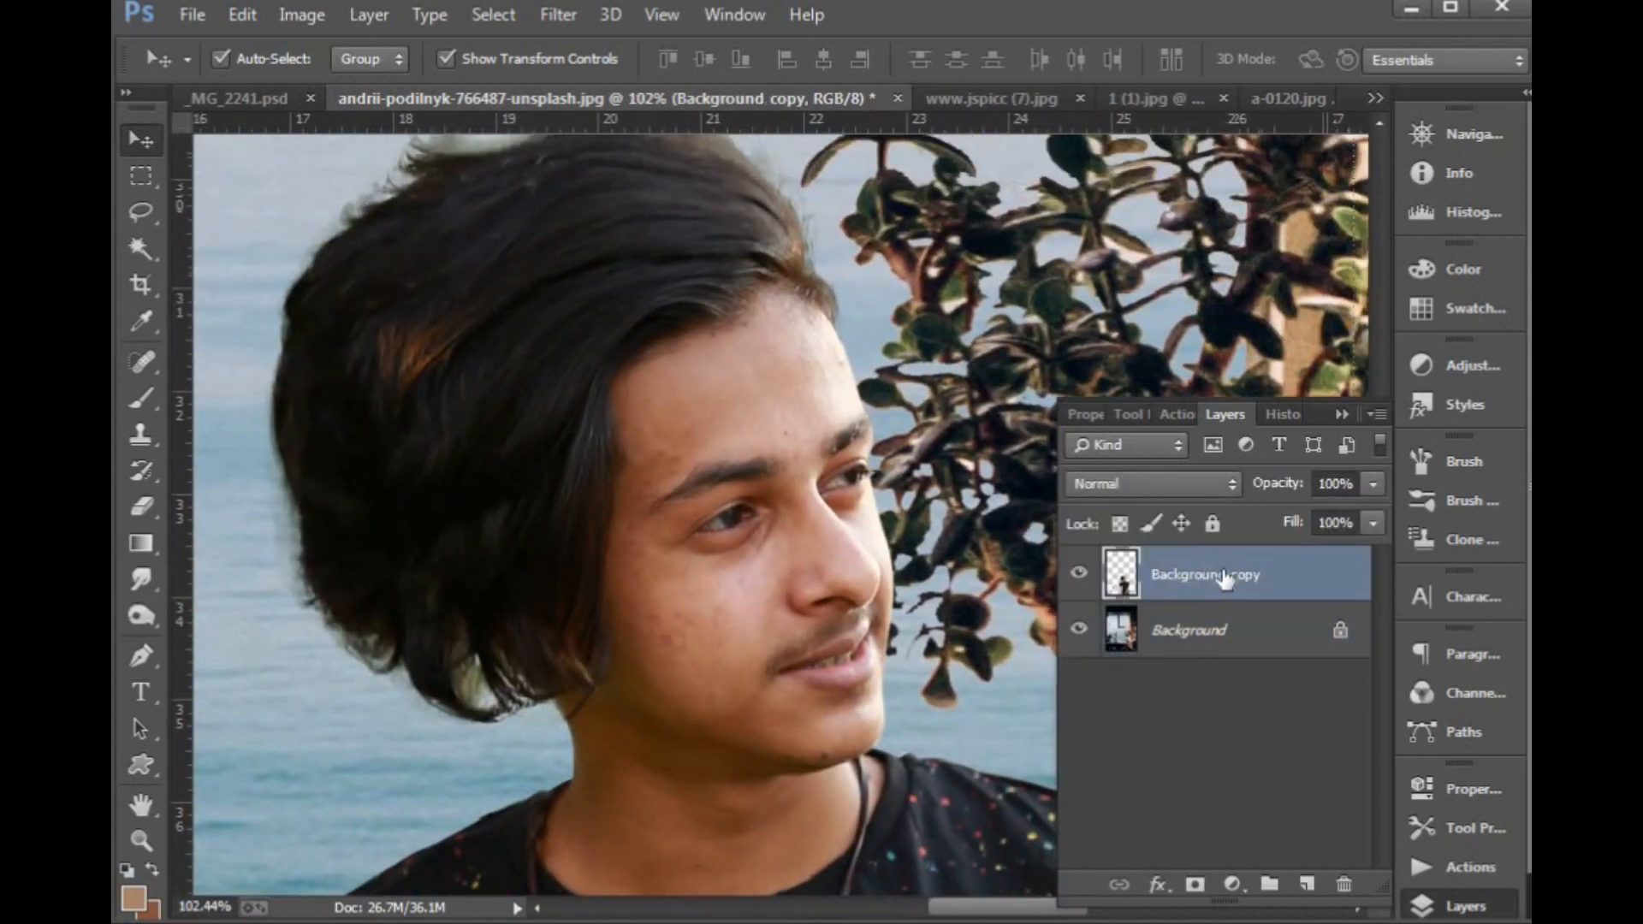
pyautogui.moveTo(777, 651); pyautogui.dragTo(803, 558)
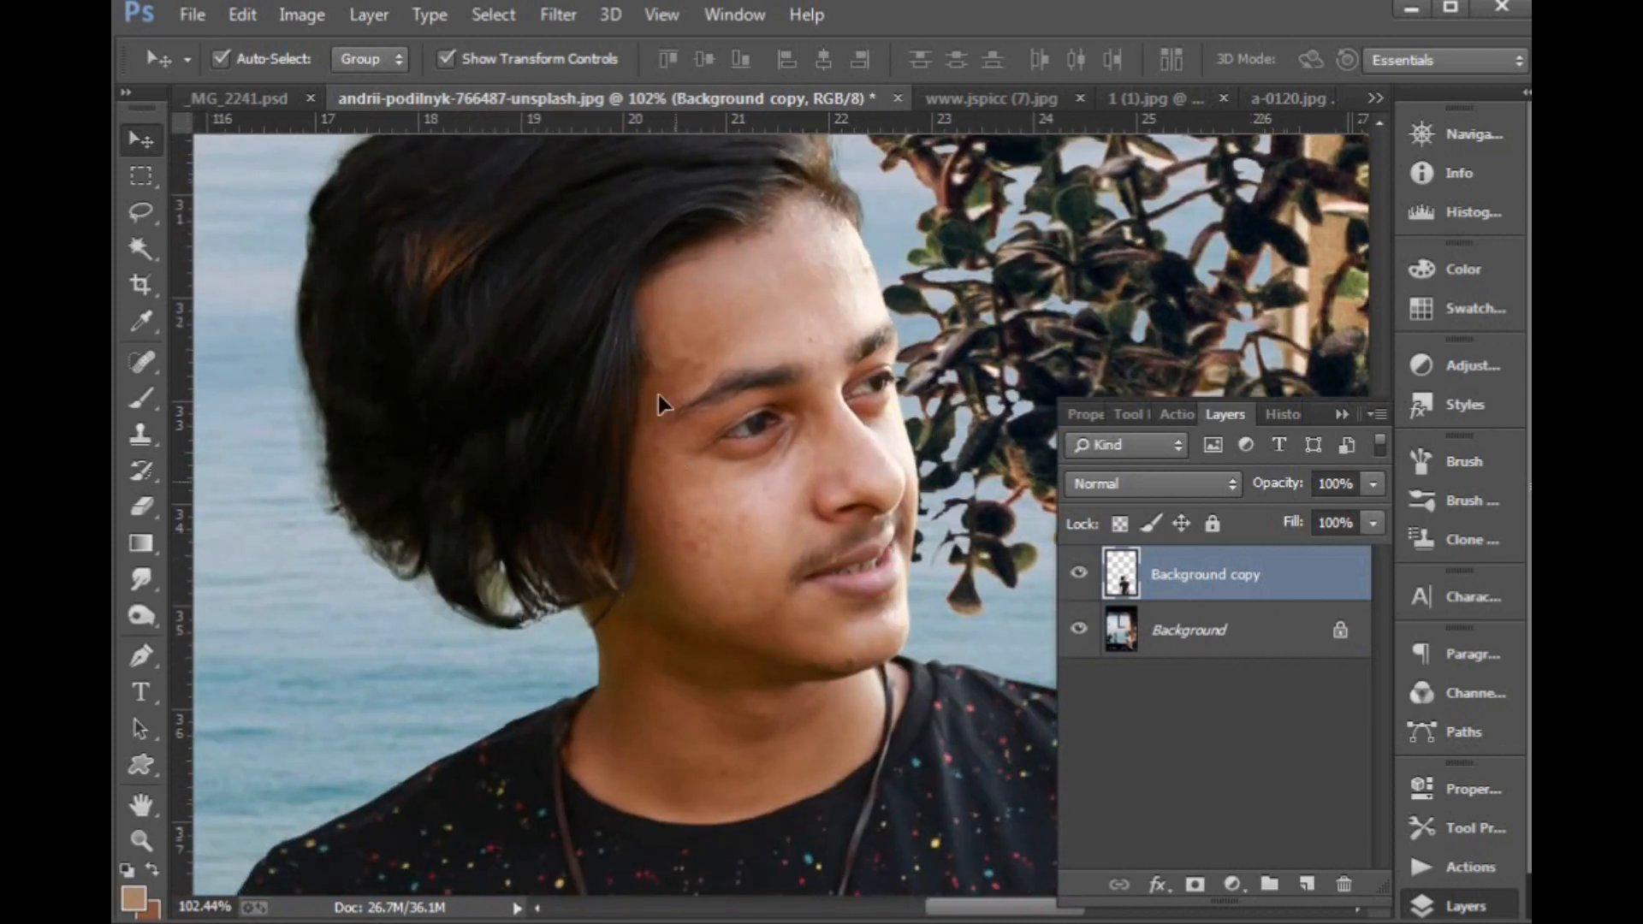
pyautogui.moveTo(371, 260); pyautogui.dragTo(1056, 739)
pyautogui.moveTo(766, 592); pyautogui.dragTo(614, 639)
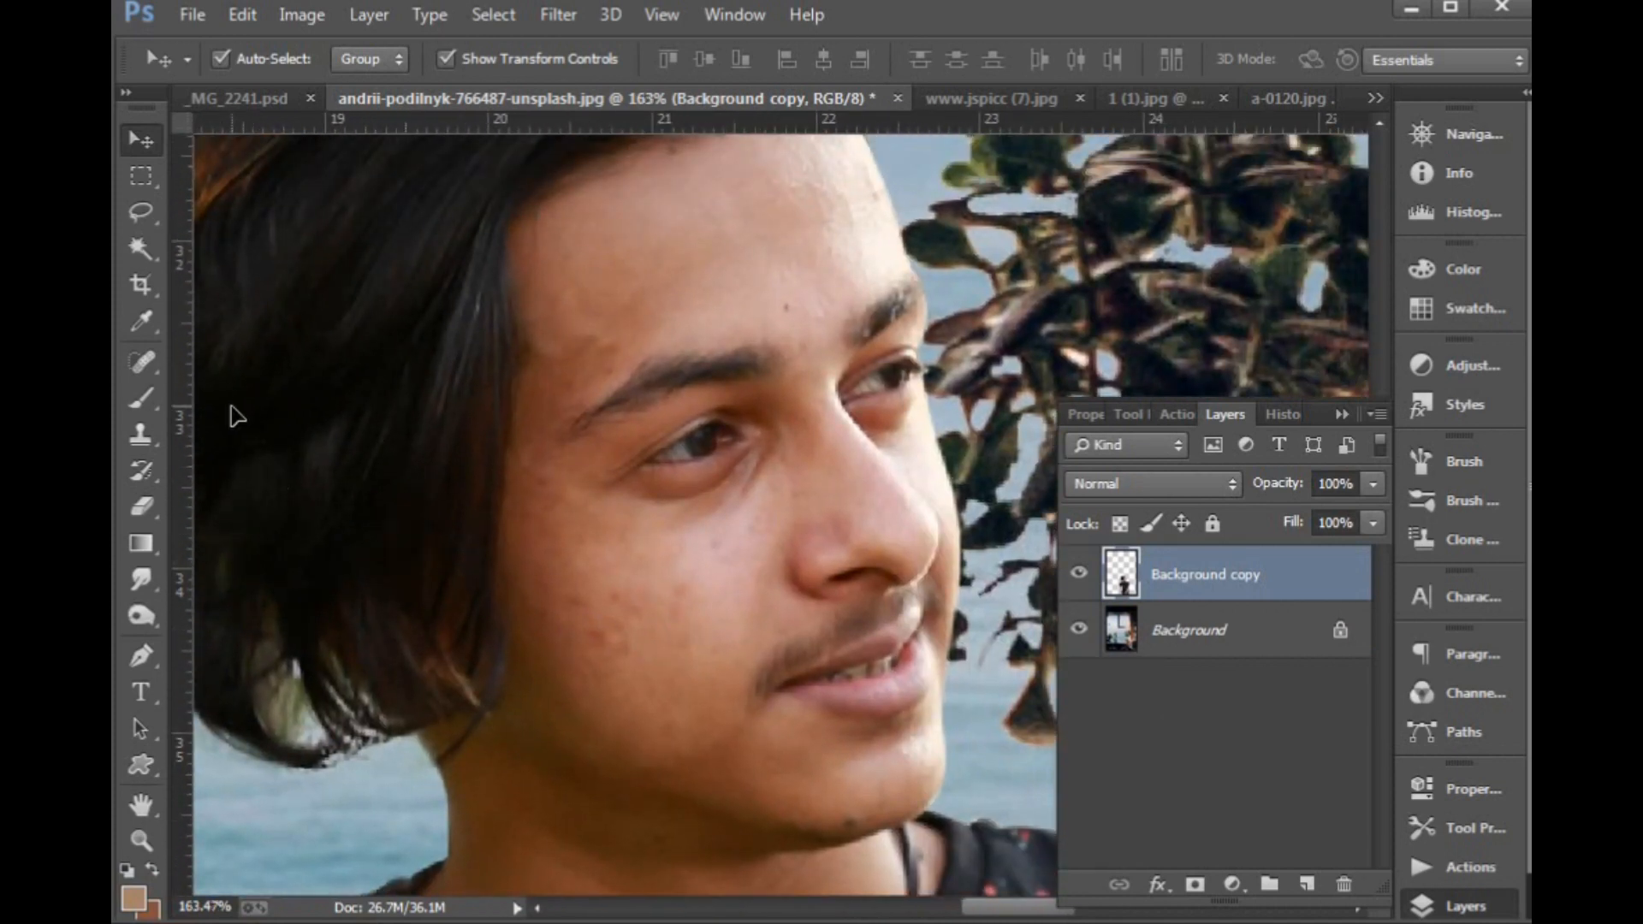
# Remove the dark blemishes on the man's cheek with the Content-Aware Spot Healing Brush at size 15.
pyautogui.click(131, 357)
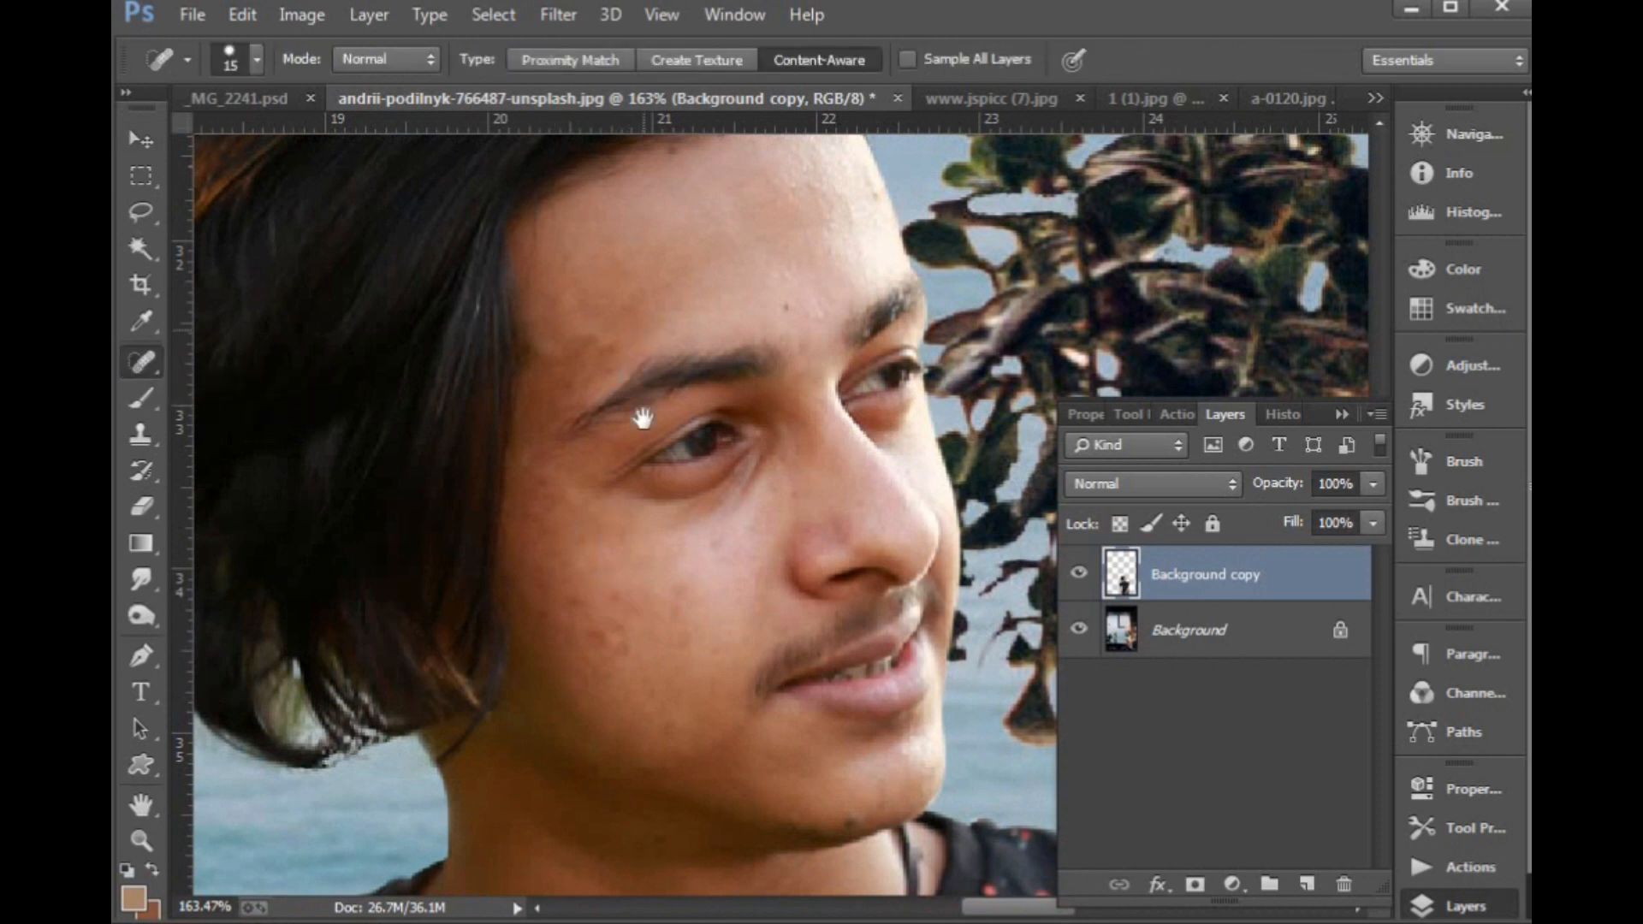
pyautogui.scroll(2, 642, 414)
pyautogui.scroll(-5, 598, 465)
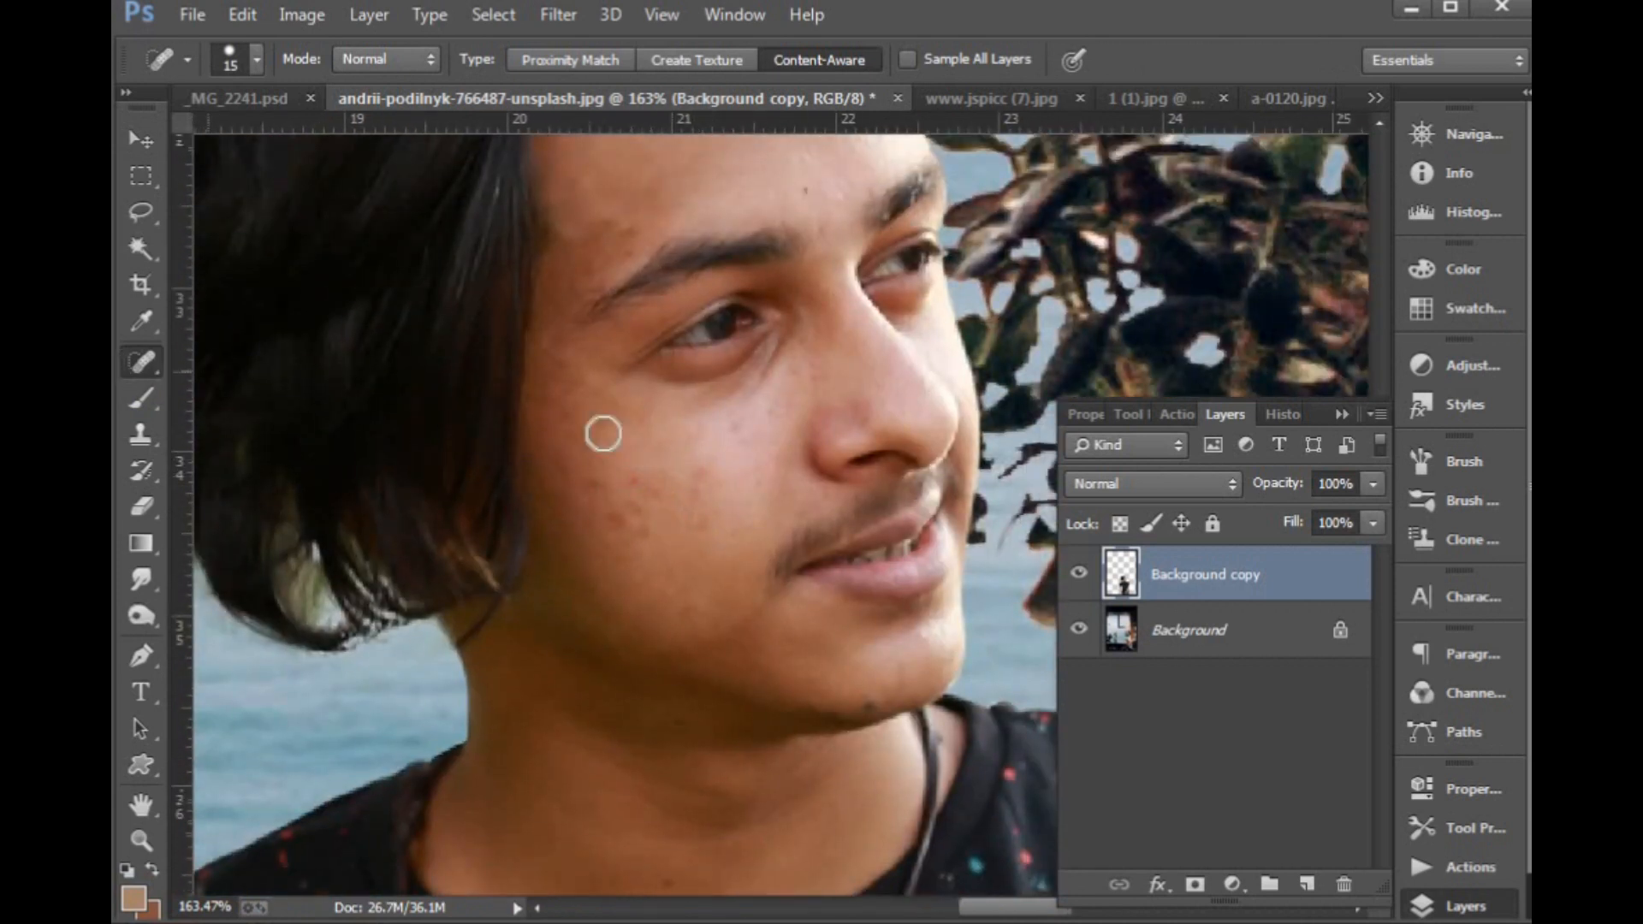
pyautogui.click(631, 470)
pyautogui.scroll(-1, 659, 552)
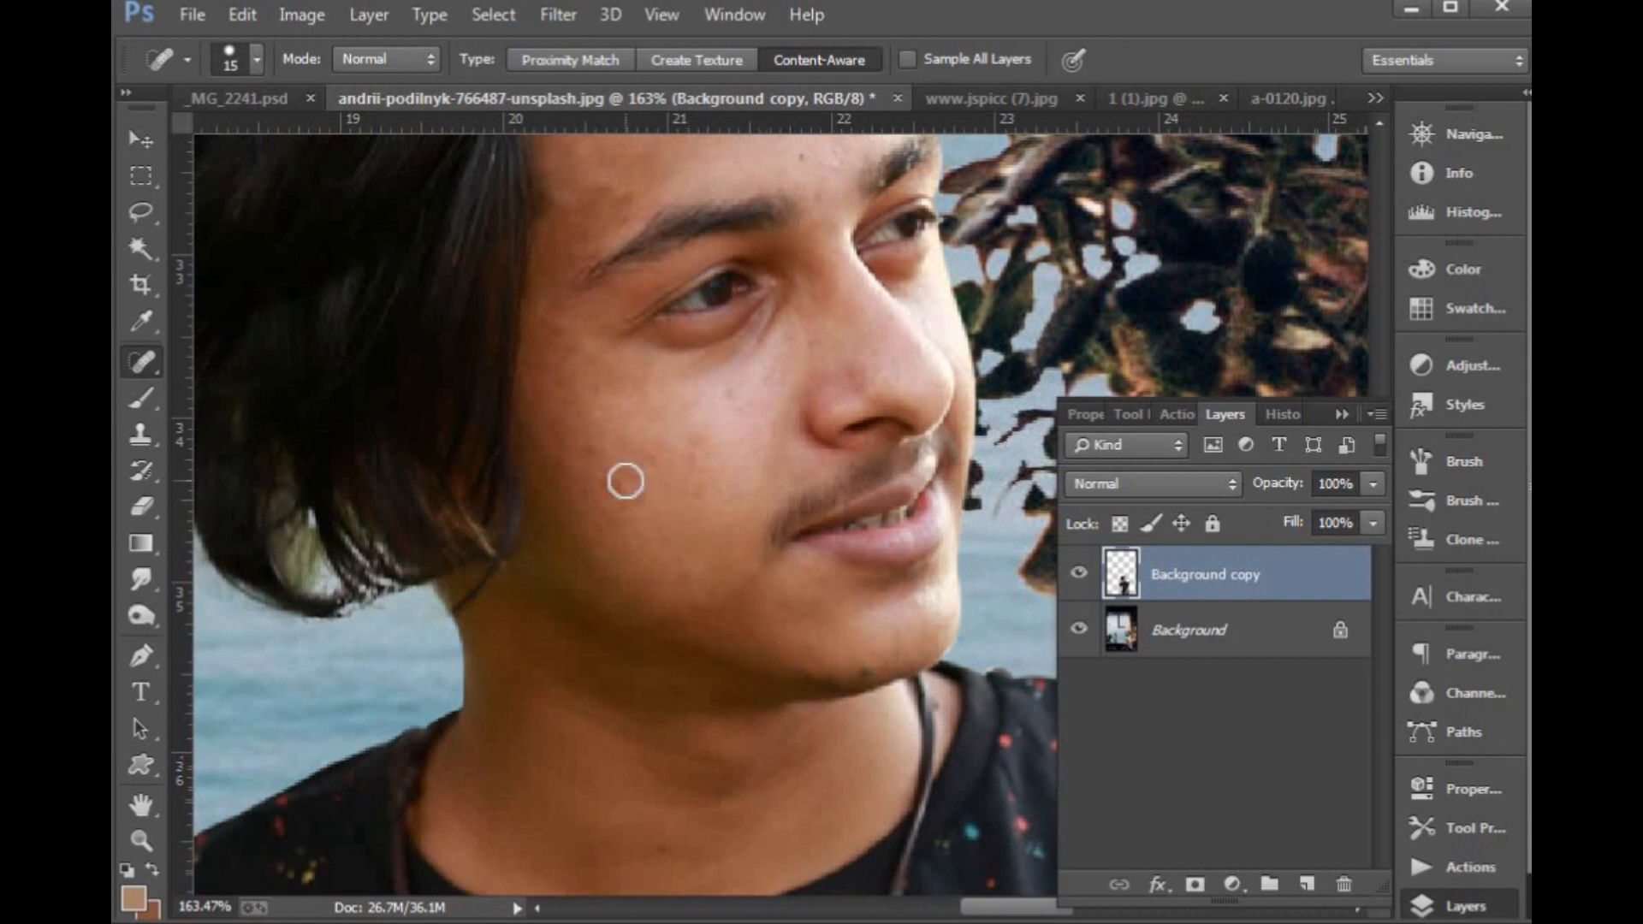
pyautogui.click(690, 455)
# Heal the remaining spots on the man's forehead, temple and the area under his eye with the Spot Healing Brush.
pyautogui.moveTo(694, 354); pyautogui.dragTo(690, 513)
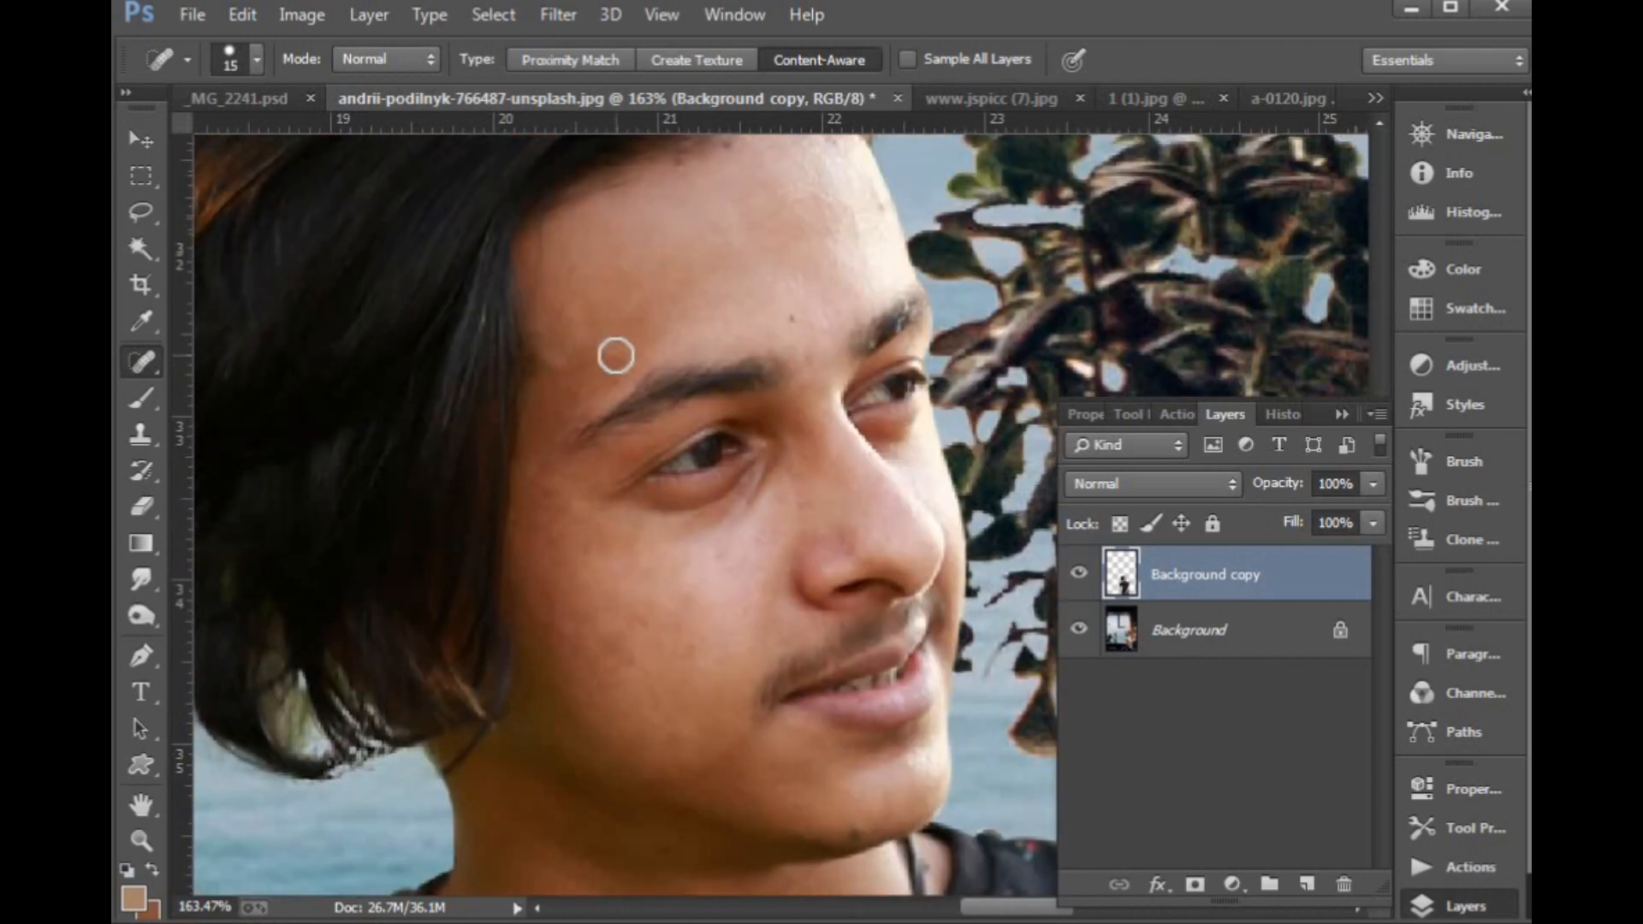
pyautogui.moveTo(696, 244); pyautogui.dragTo(684, 336)
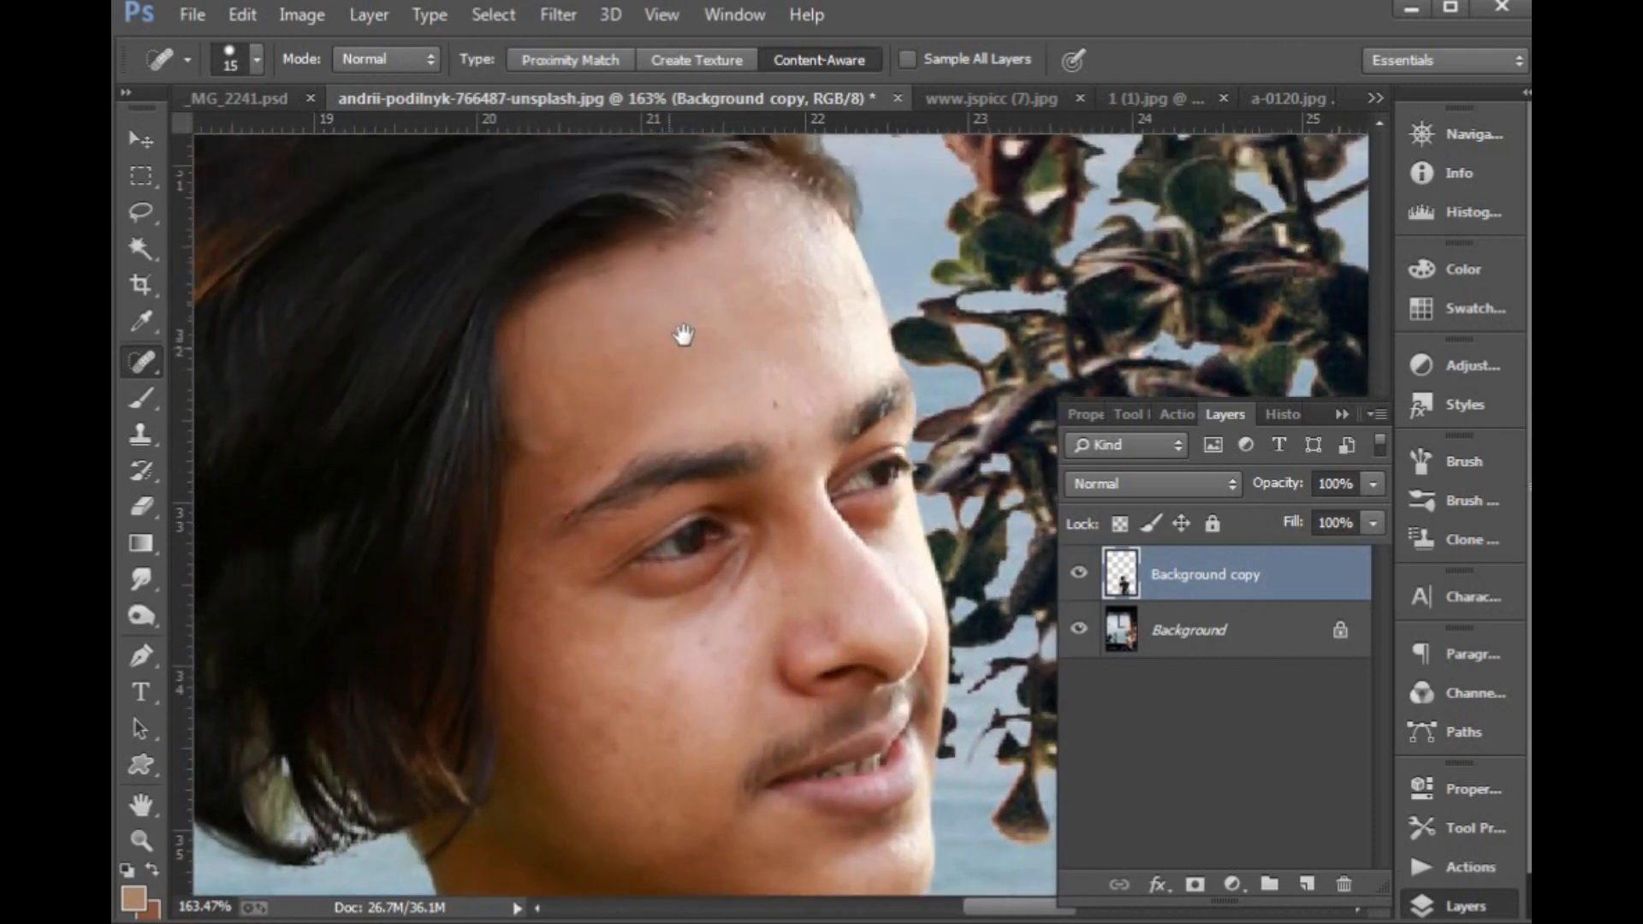
pyautogui.moveTo(550, 476); pyautogui.dragTo(602, 331)
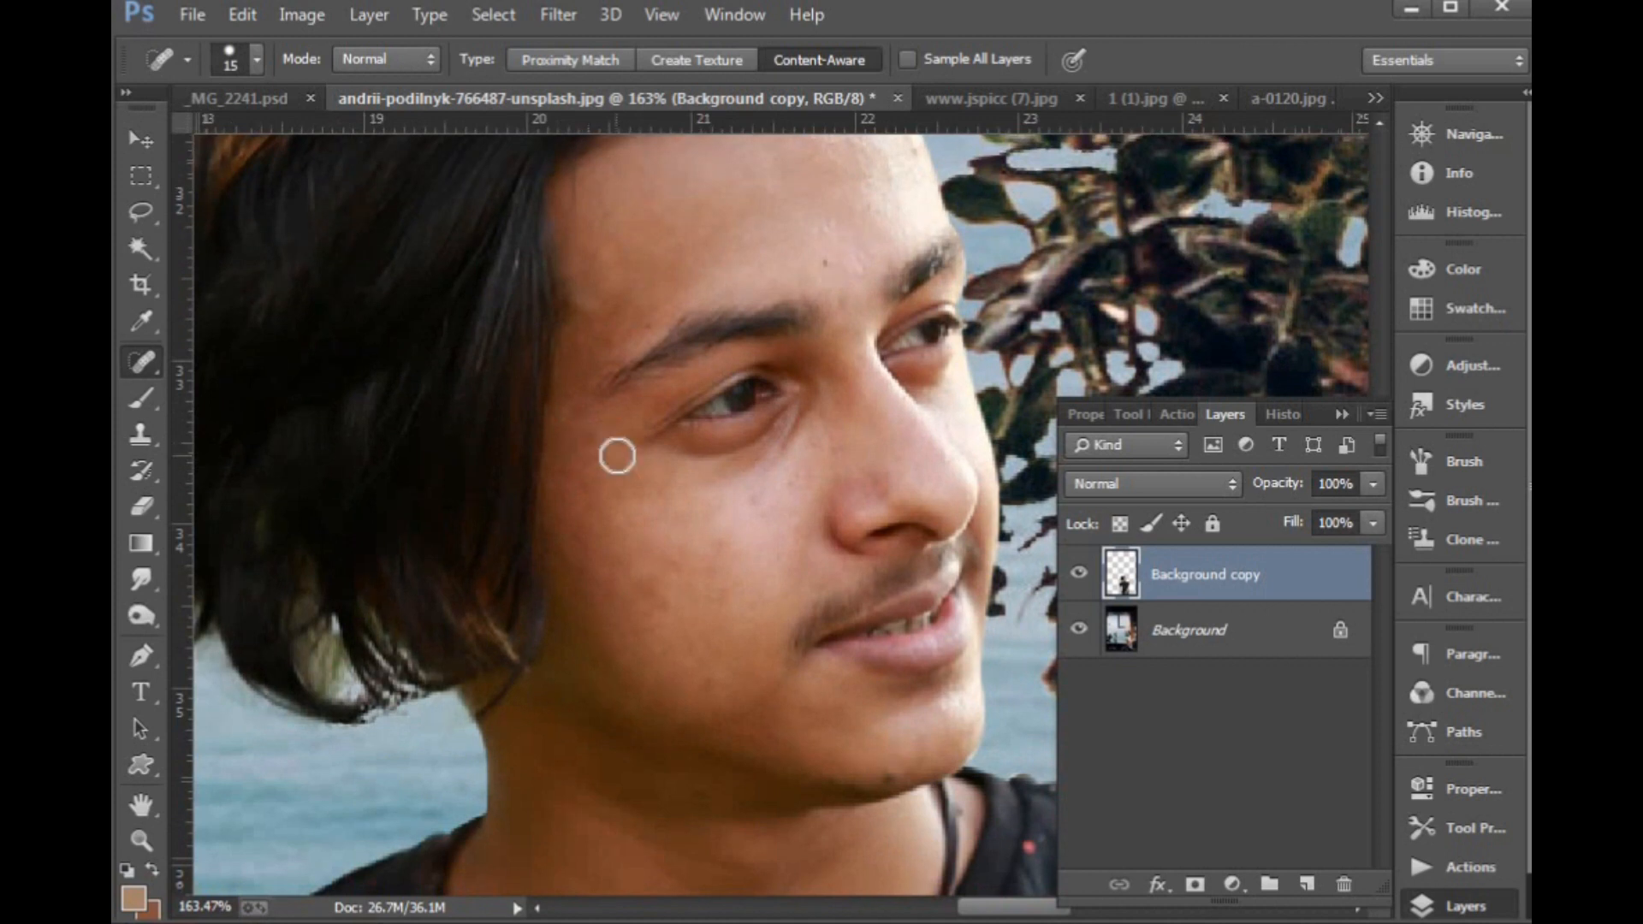
pyautogui.moveTo(617, 456); pyautogui.dragTo(557, 469)
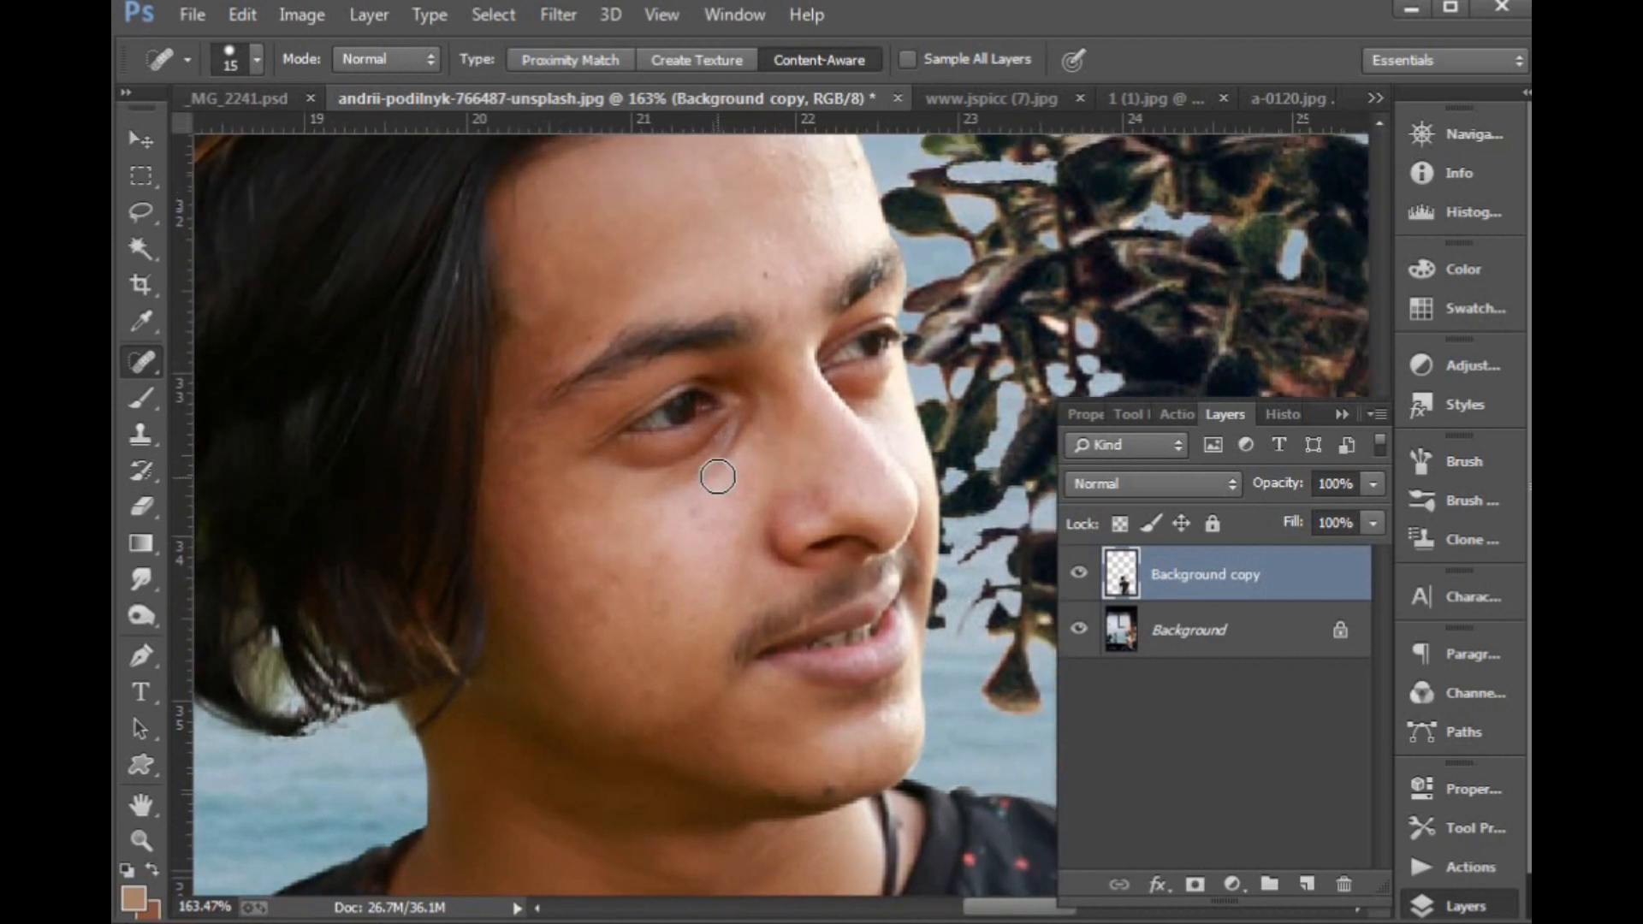
pyautogui.moveTo(693, 485); pyautogui.dragTo(677, 505)
pyautogui.moveTo(633, 817)
pyautogui.mouseDown()
pyautogui.moveTo(690, 639)
pyautogui.moveTo(700, 663)
pyautogui.mouseUp()
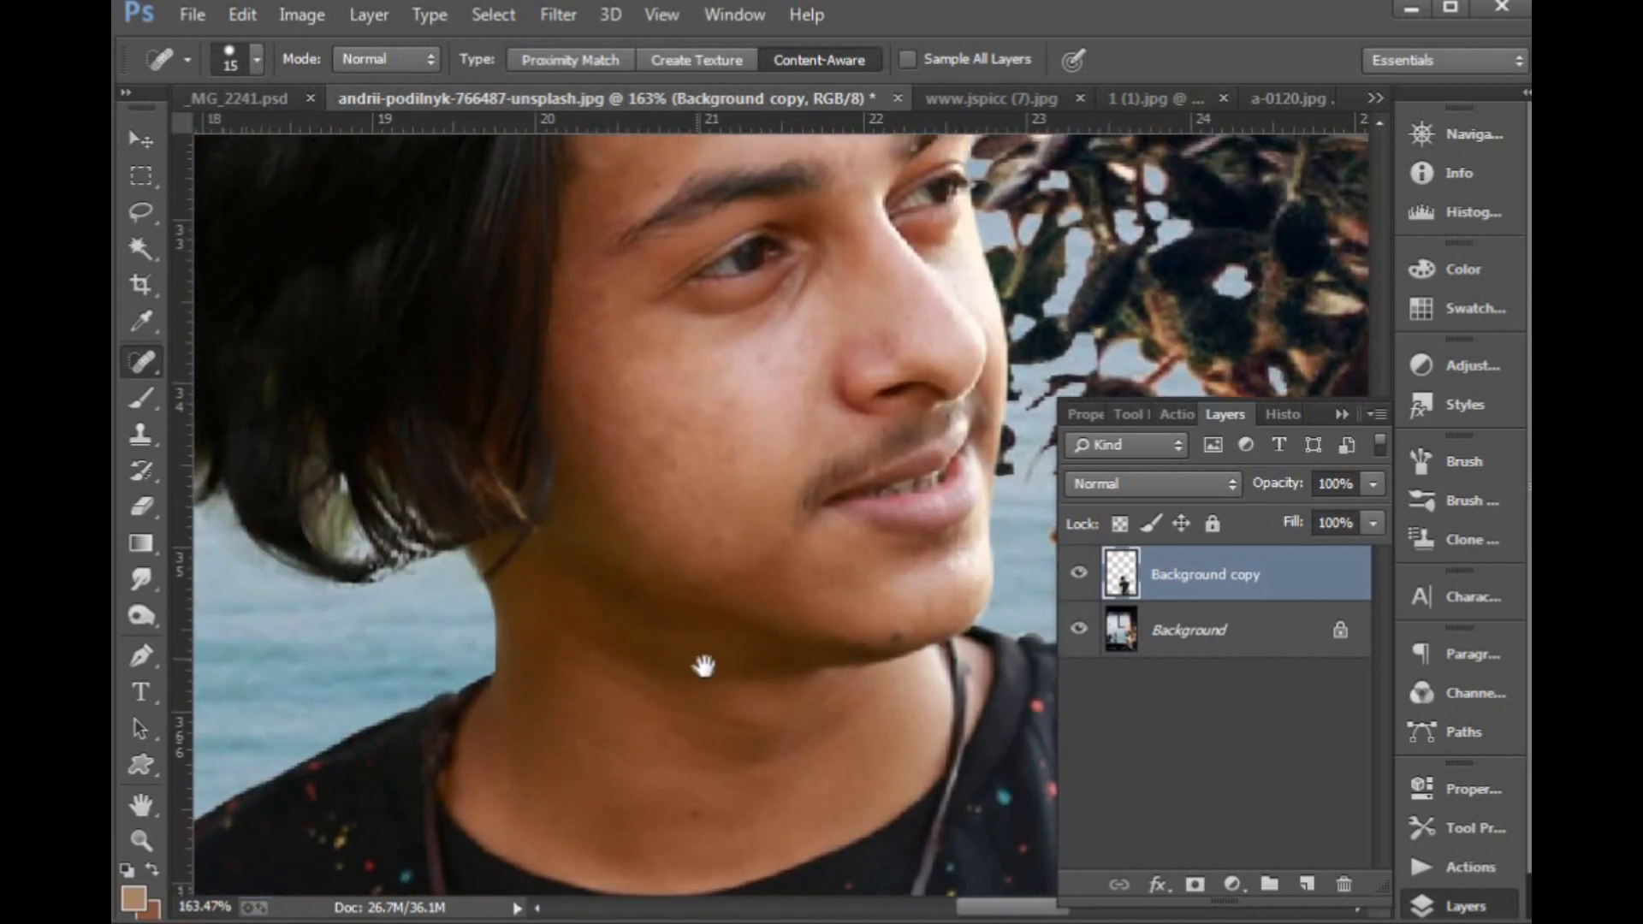
# Switch to the Brush tool with a soft round tip of 0% hardness and reduce its size to 45 px.
pyautogui.click(130, 397)
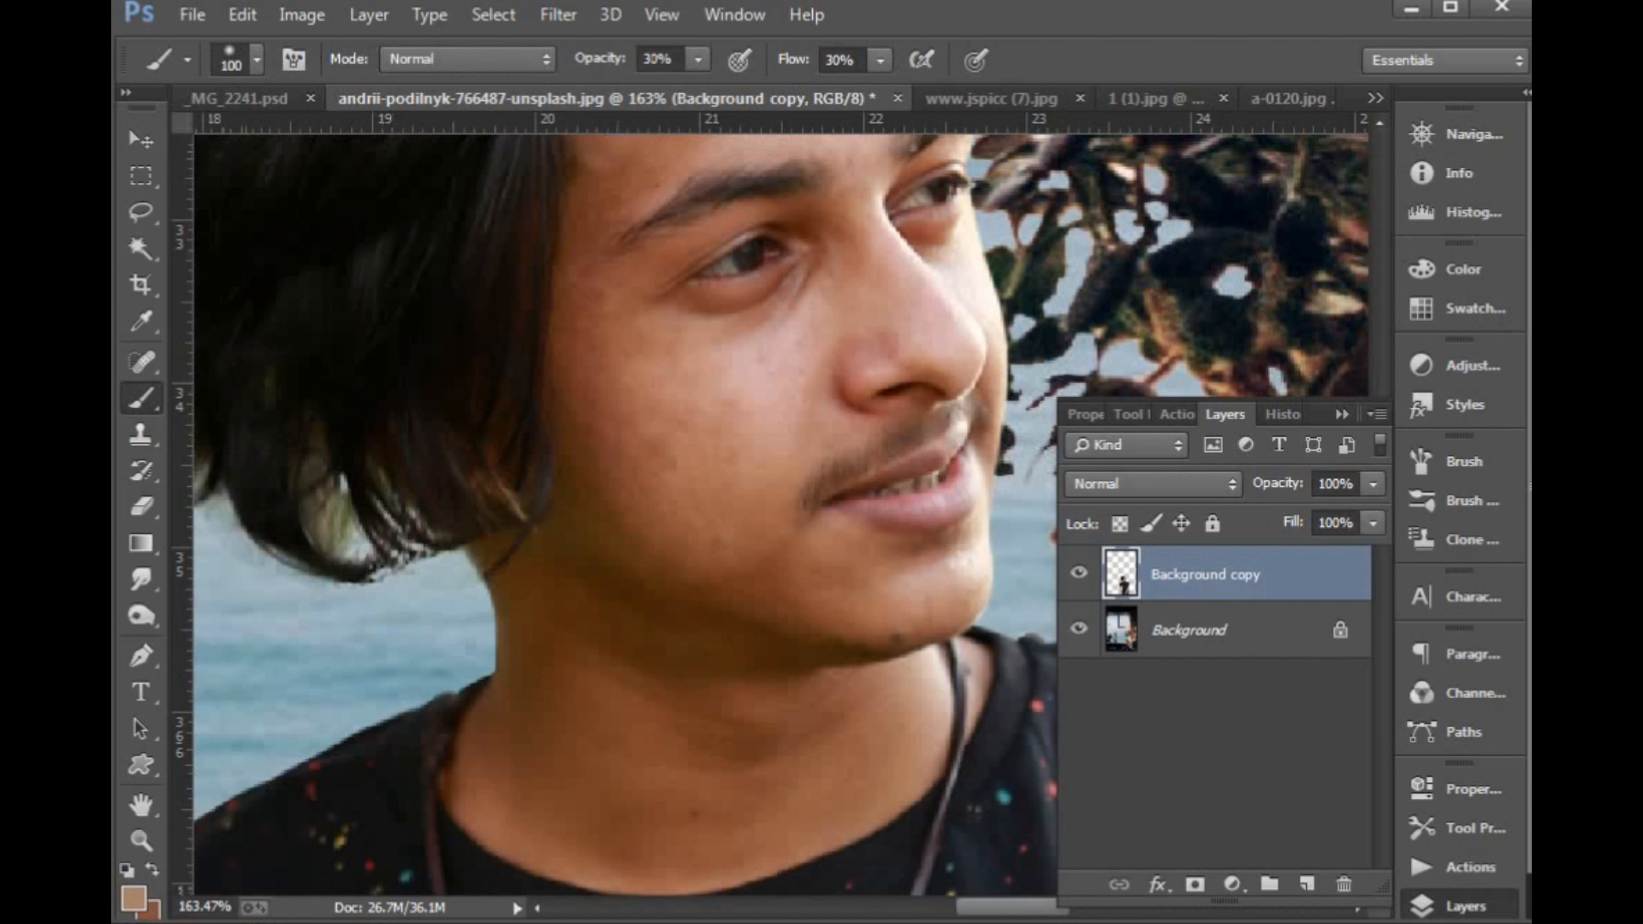
pyautogui.press('Return')
pyautogui.press('Tab')
pyautogui.press('Return')
pyautogui.click(260, 57)
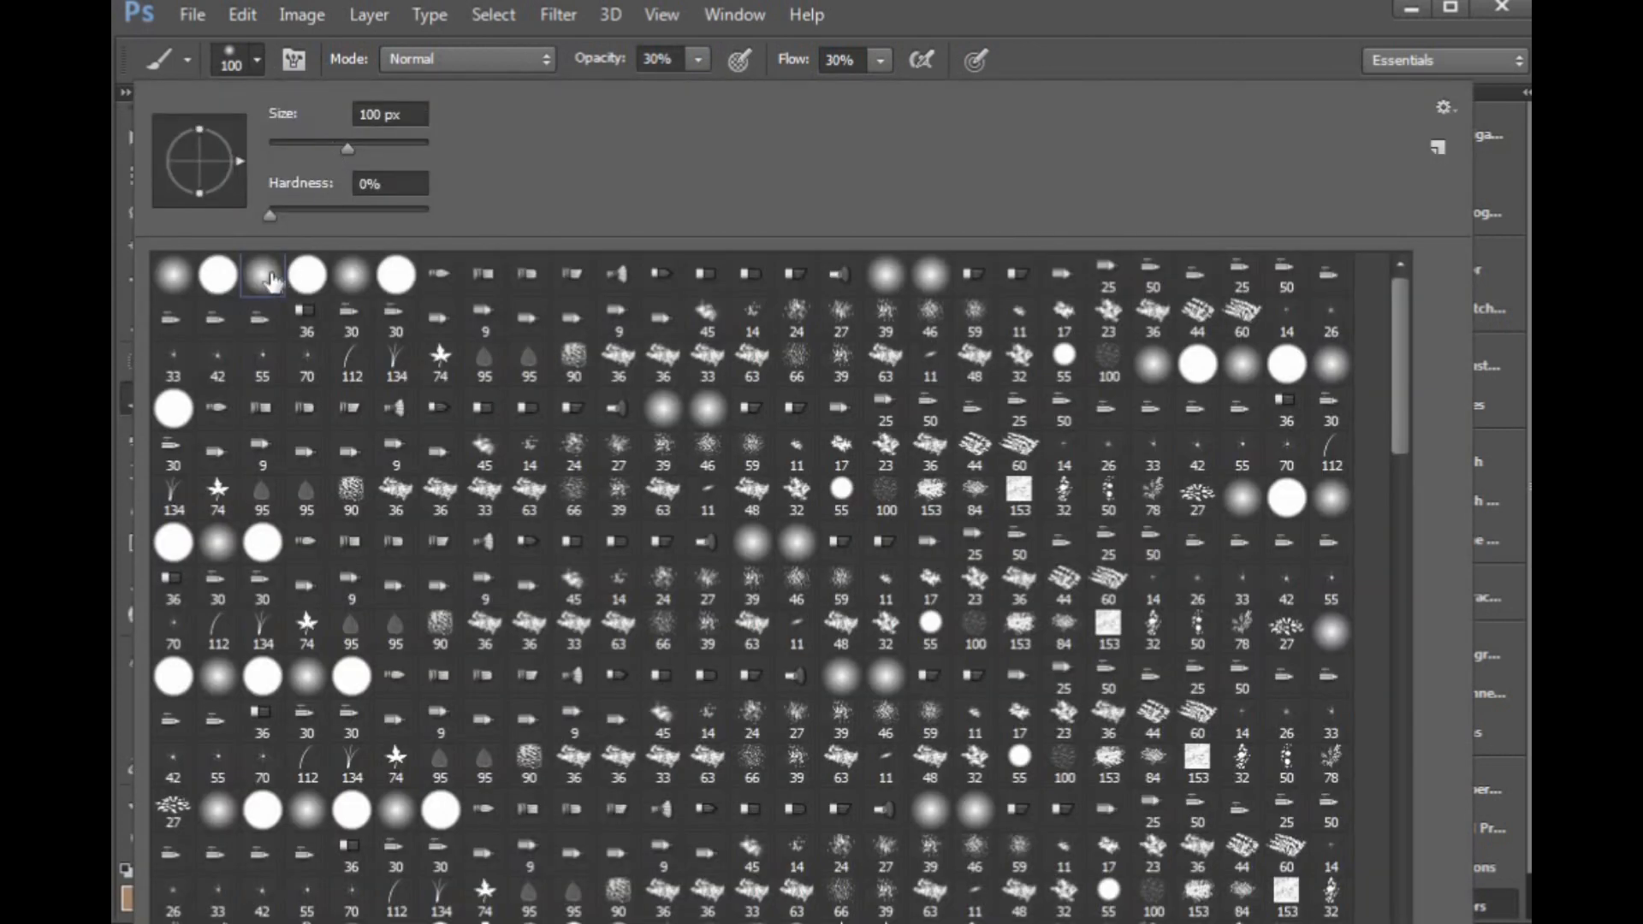
pyautogui.doubleClick(264, 275)
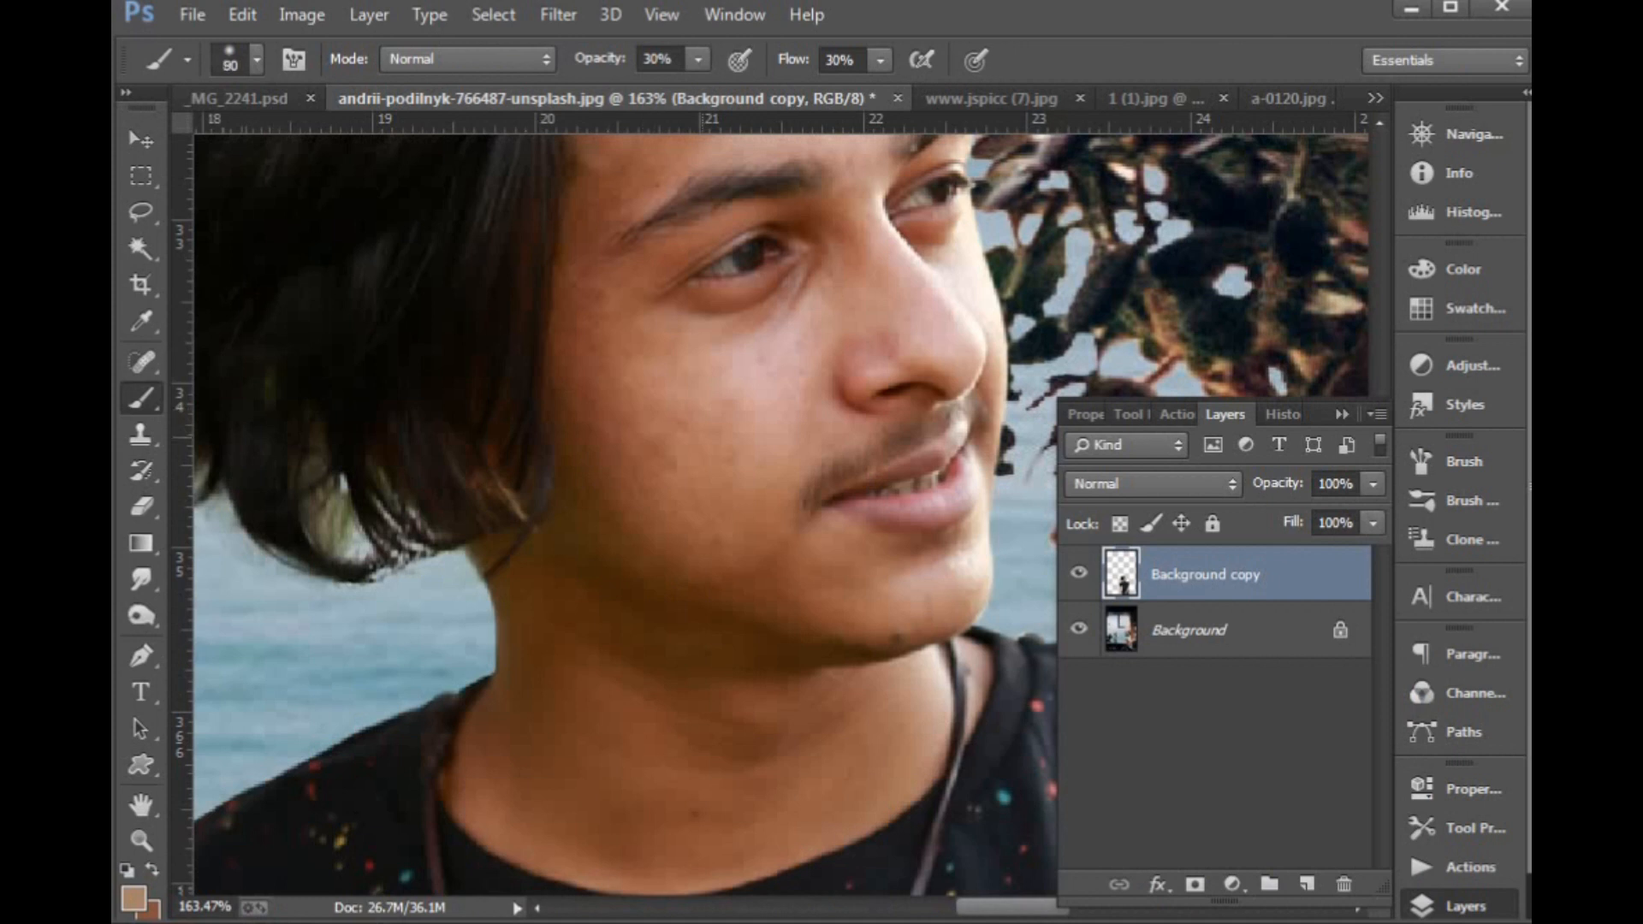
pyautogui.press('[')
pyautogui.press('[')
pyautogui.press('[')
pyautogui.press('[')
pyautogui.press('[')
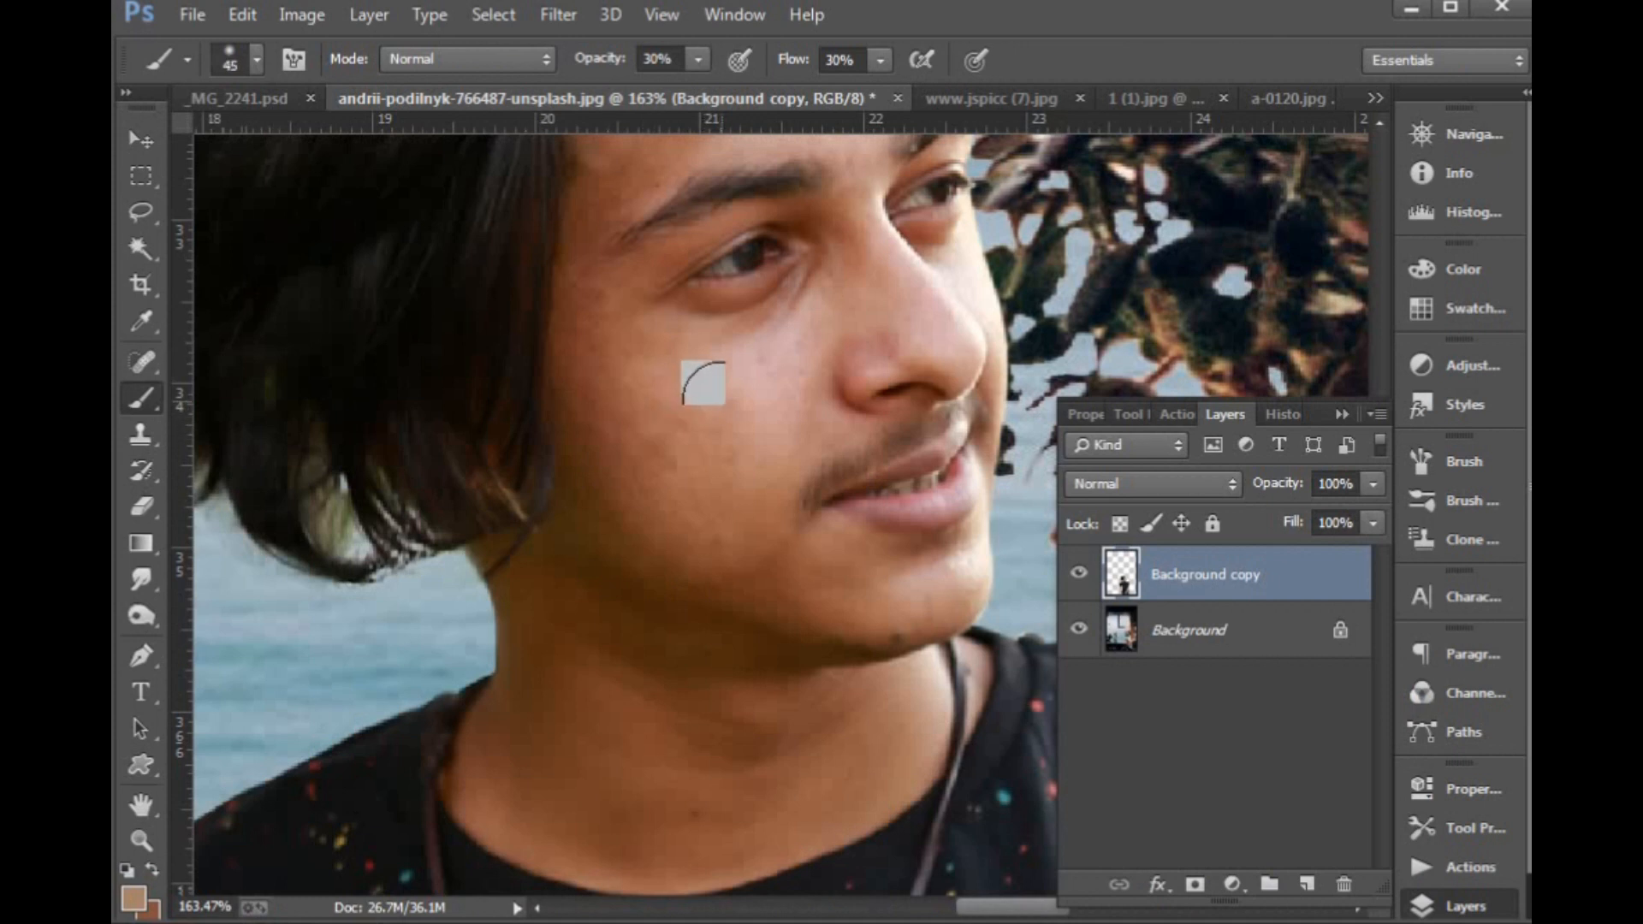
# Smooth the man's forehead with soft brush strokes in skin tones sampled from the surrounding area.
pyautogui.scroll(5, 710, 487)
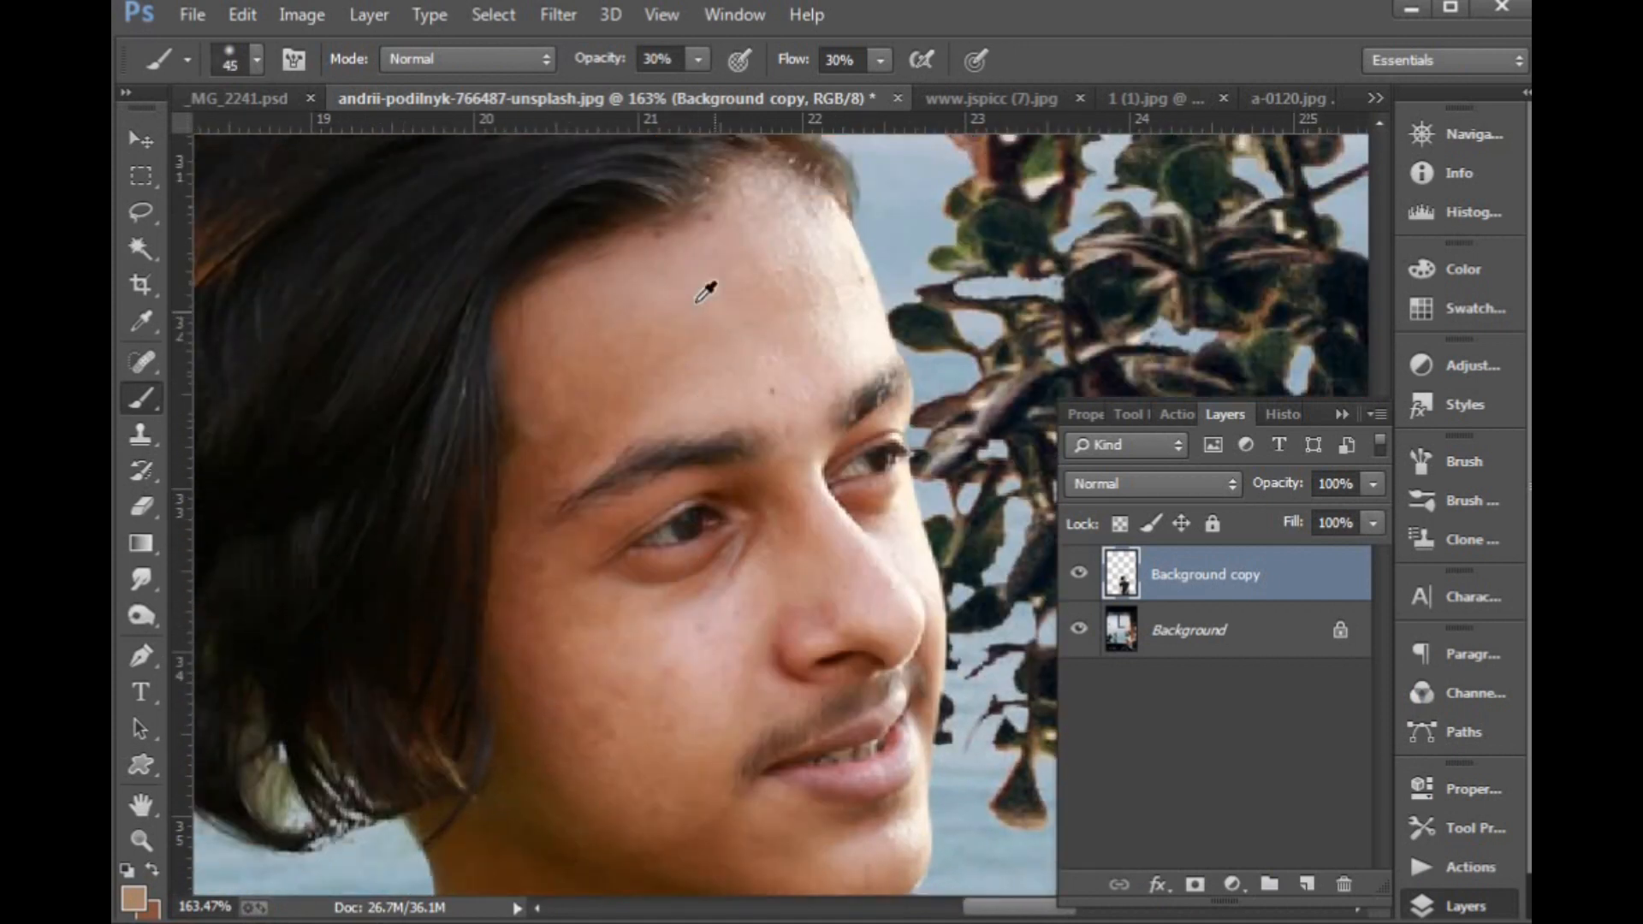
pyautogui.moveTo(695, 287); pyautogui.dragTo(746, 195)
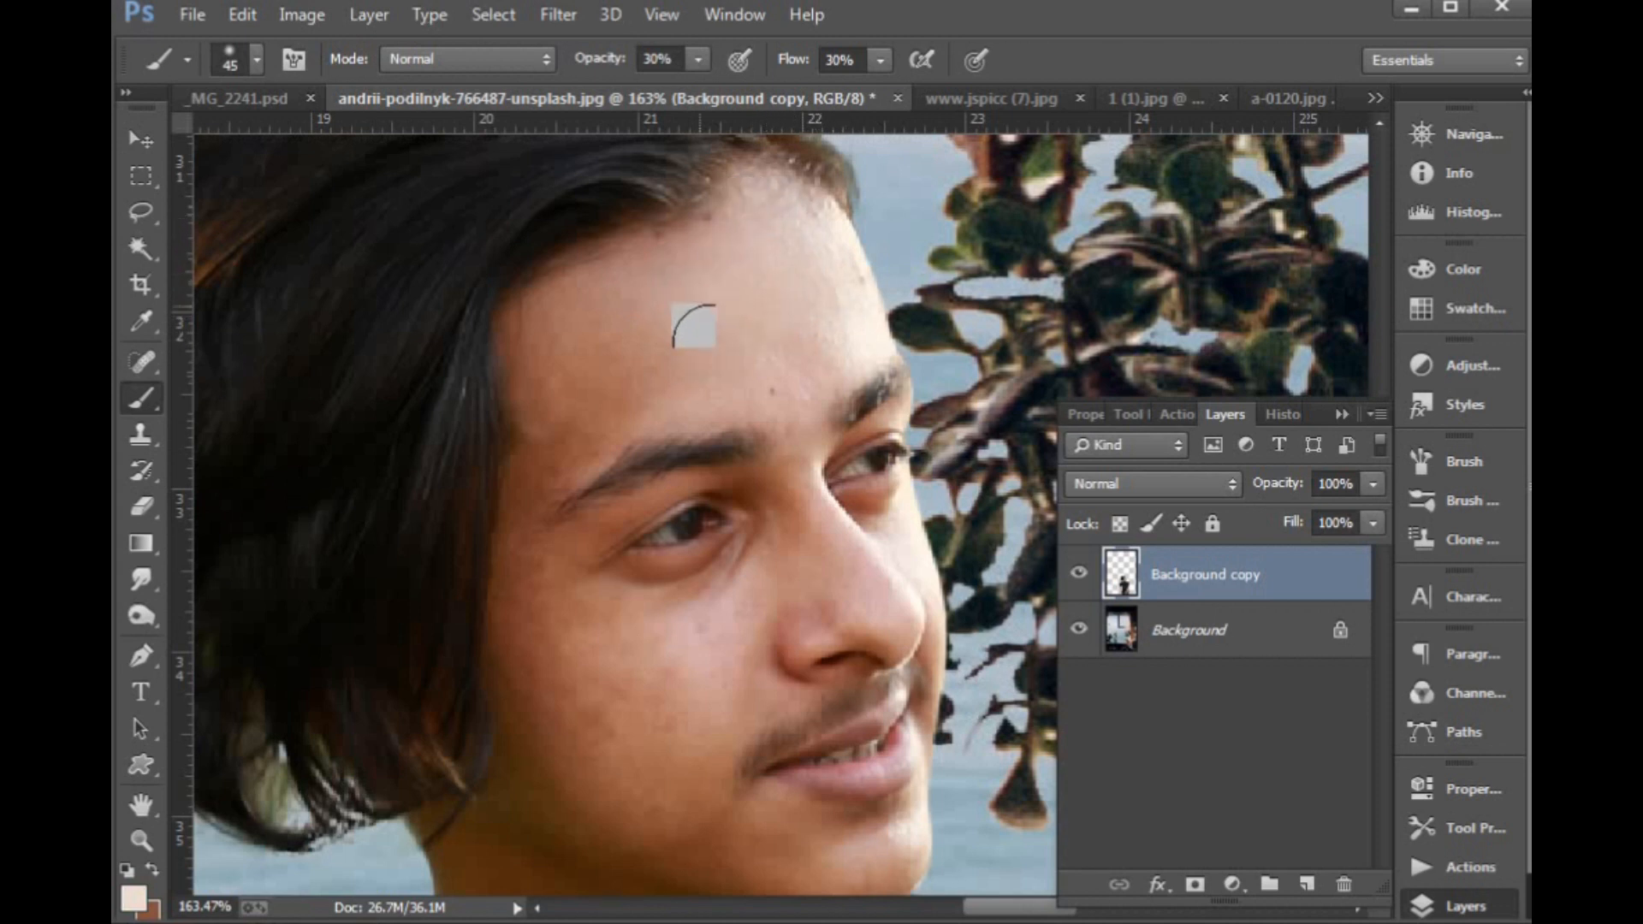
pyautogui.moveTo(624, 363)
pyautogui.mouseDown()
pyautogui.moveTo(755, 308)
pyautogui.moveTo(697, 274)
pyautogui.moveTo(671, 337)
pyautogui.moveTo(856, 248)
pyautogui.mouseUp()
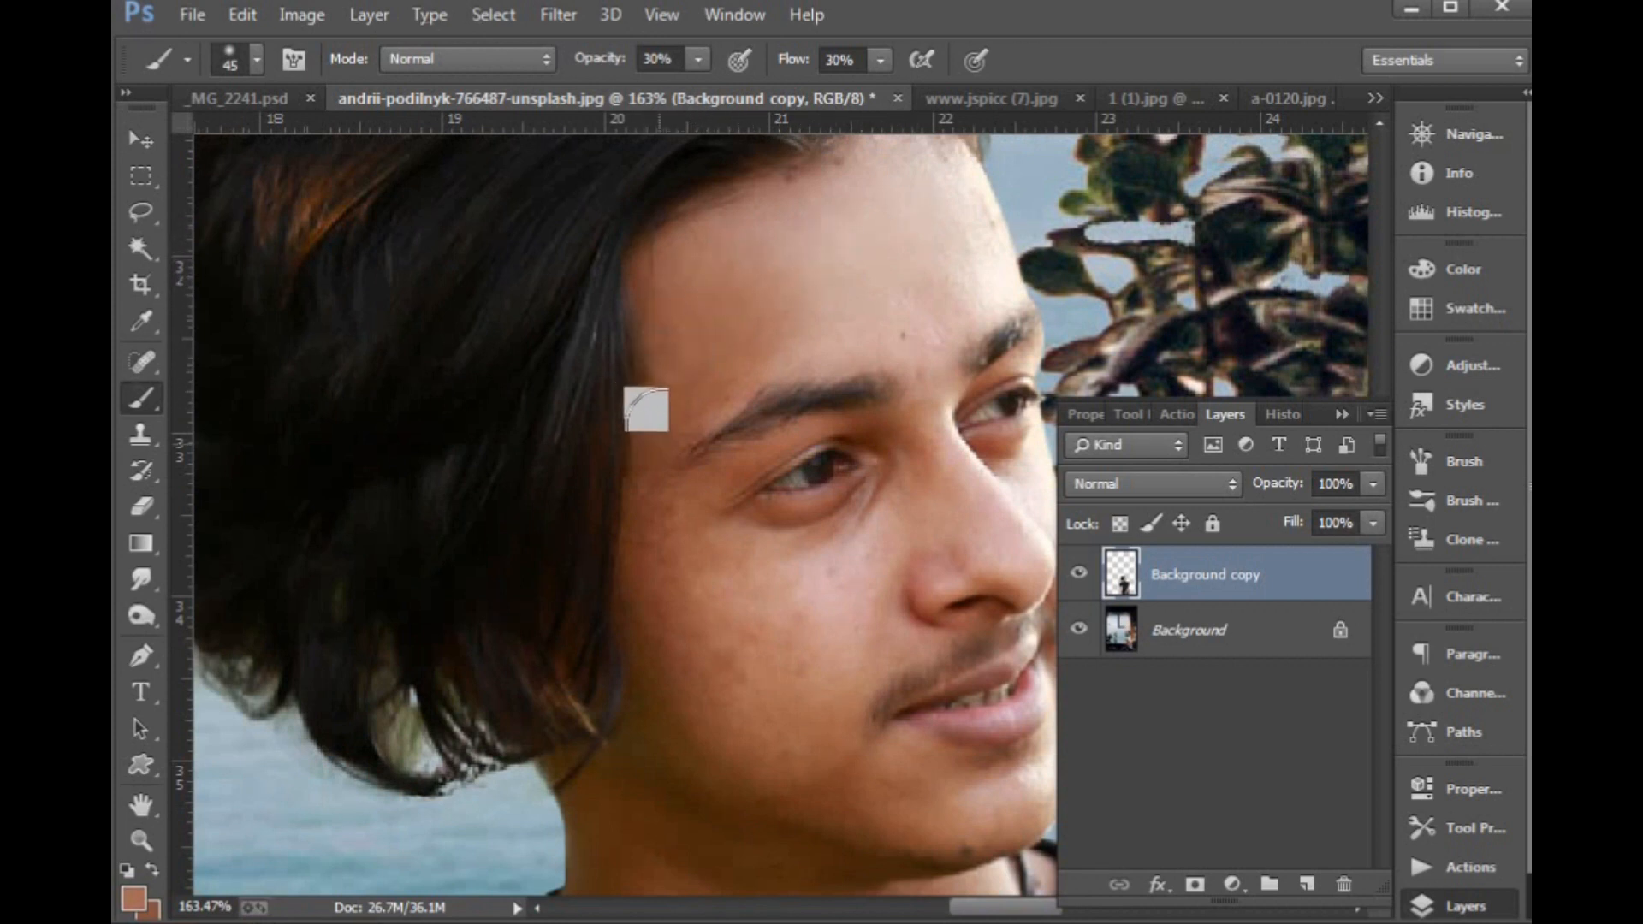
# Sample nearby skin tones and brush them over the upper cheek, under-eye area and side of the face to even the skin.
pyautogui.moveTo(748, 583); pyautogui.dragTo(652, 480)
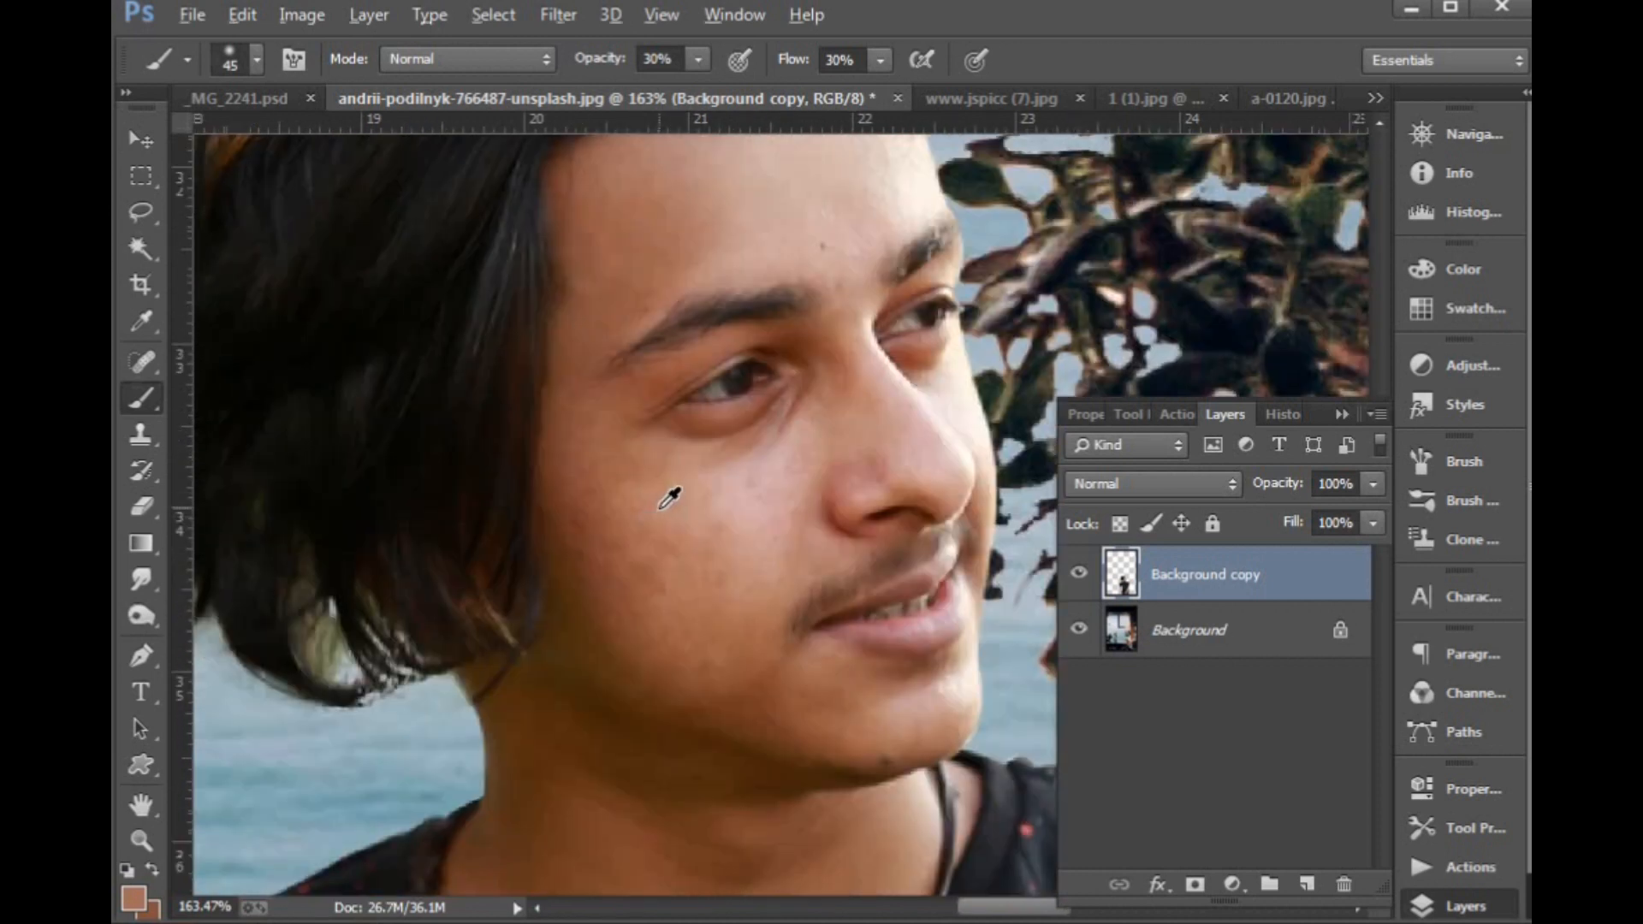
pyautogui.keyDown('alt'); pyautogui.click(766, 466); pyautogui.keyUp('alt')
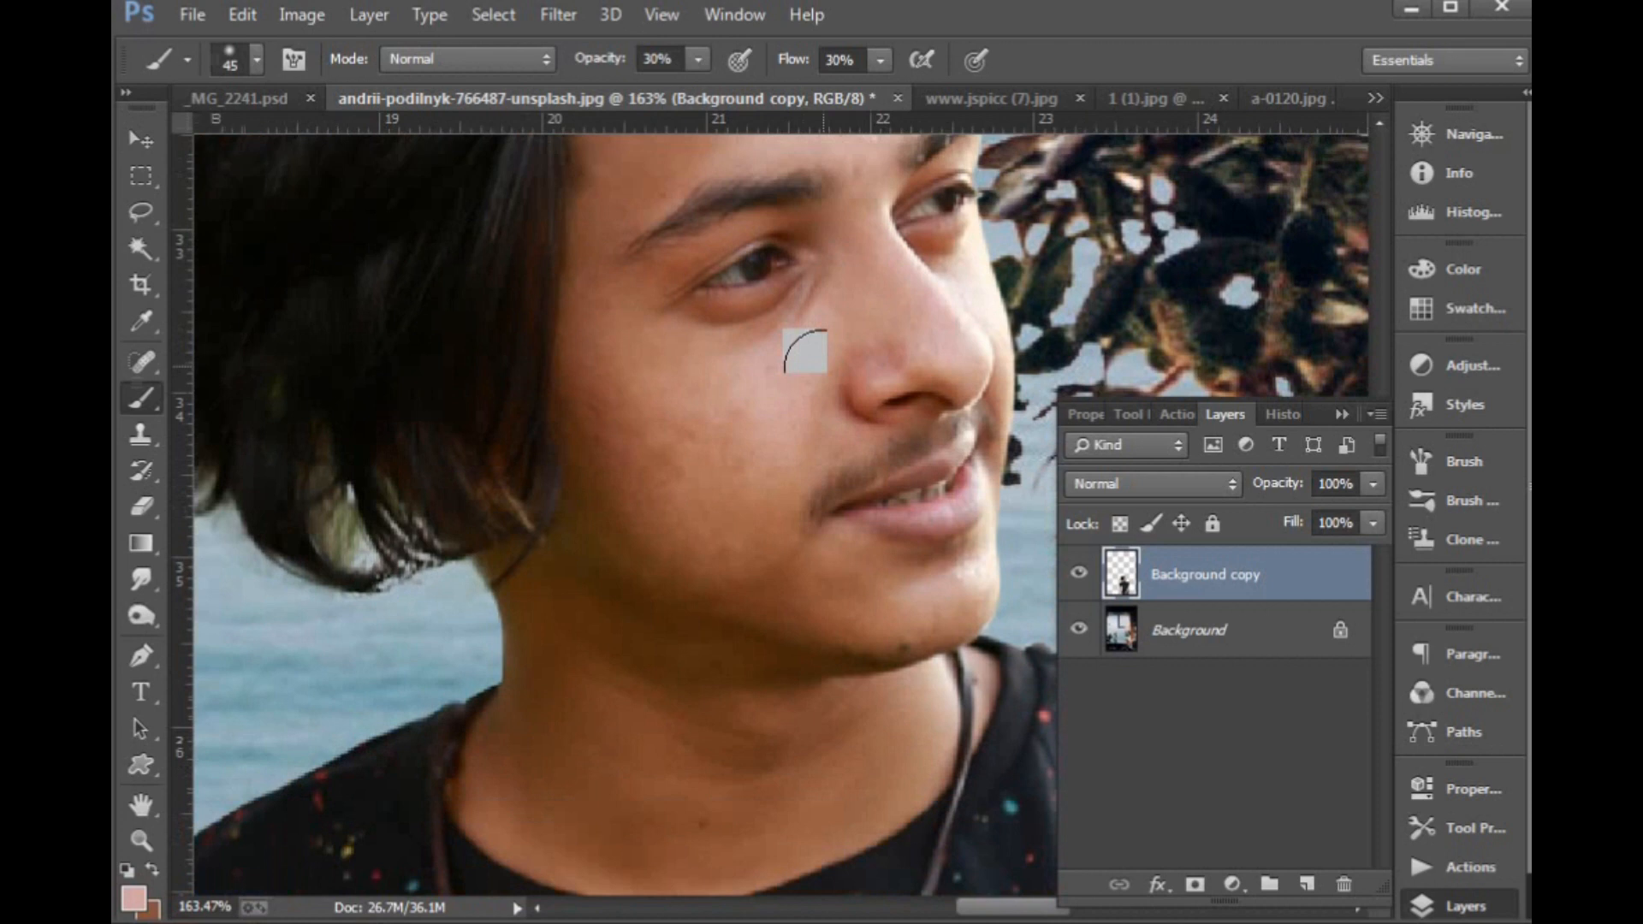
pyautogui.moveTo(806, 478); pyautogui.dragTo(823, 356)
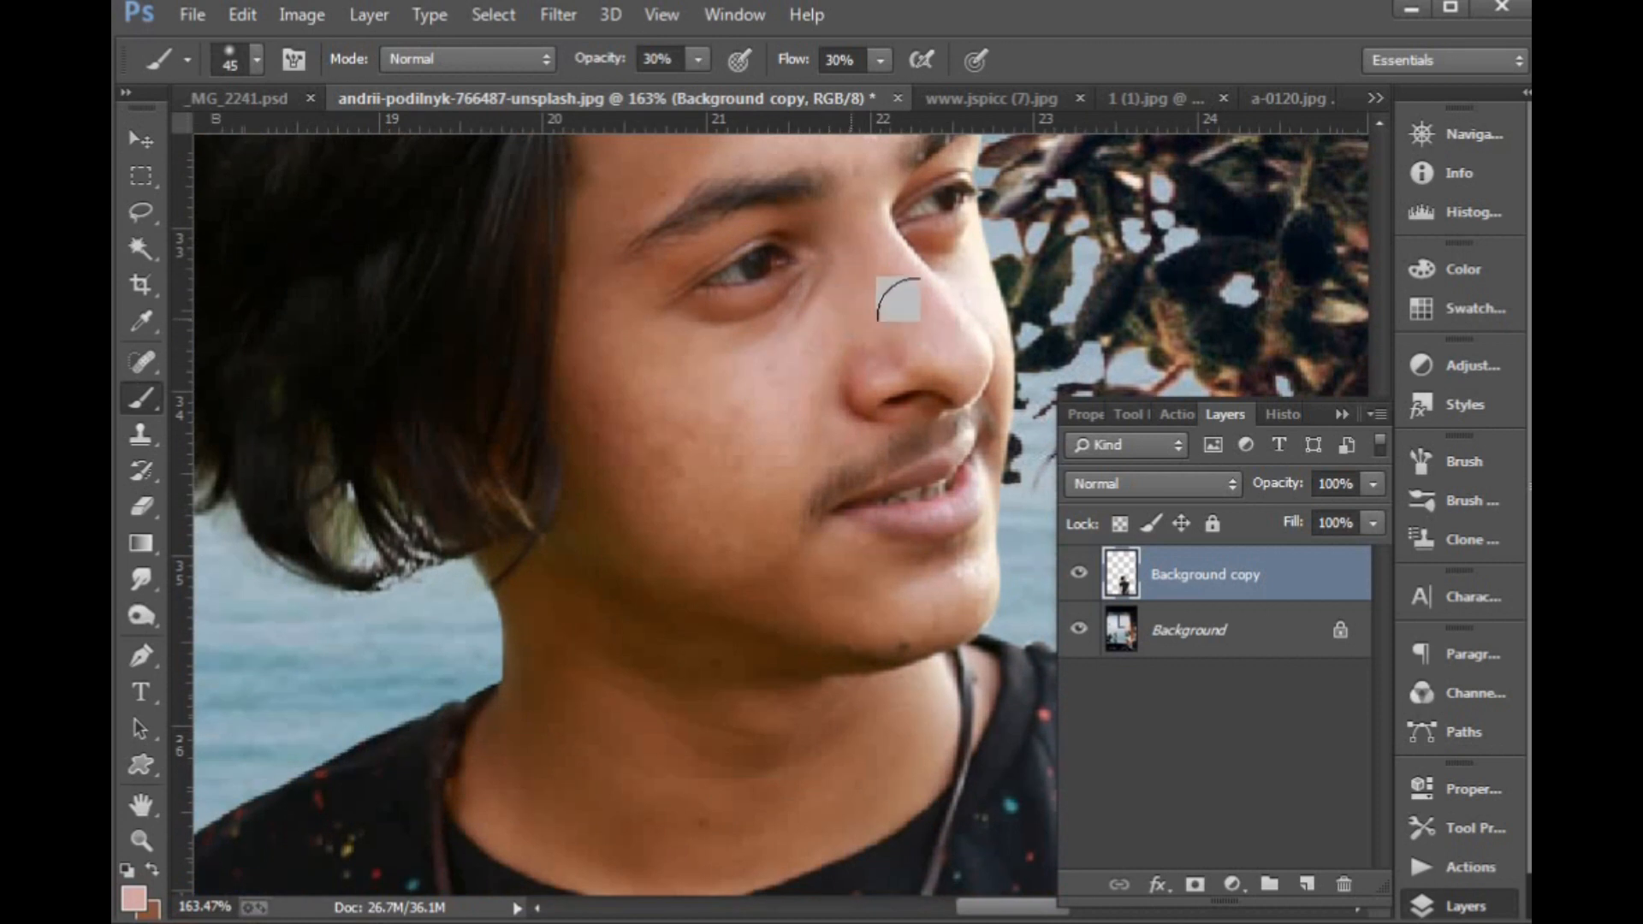
pyautogui.moveTo(746, 434); pyautogui.dragTo(843, 379)
pyautogui.keyDown('alt'); pyautogui.click(807, 367); pyautogui.keyUp('alt')
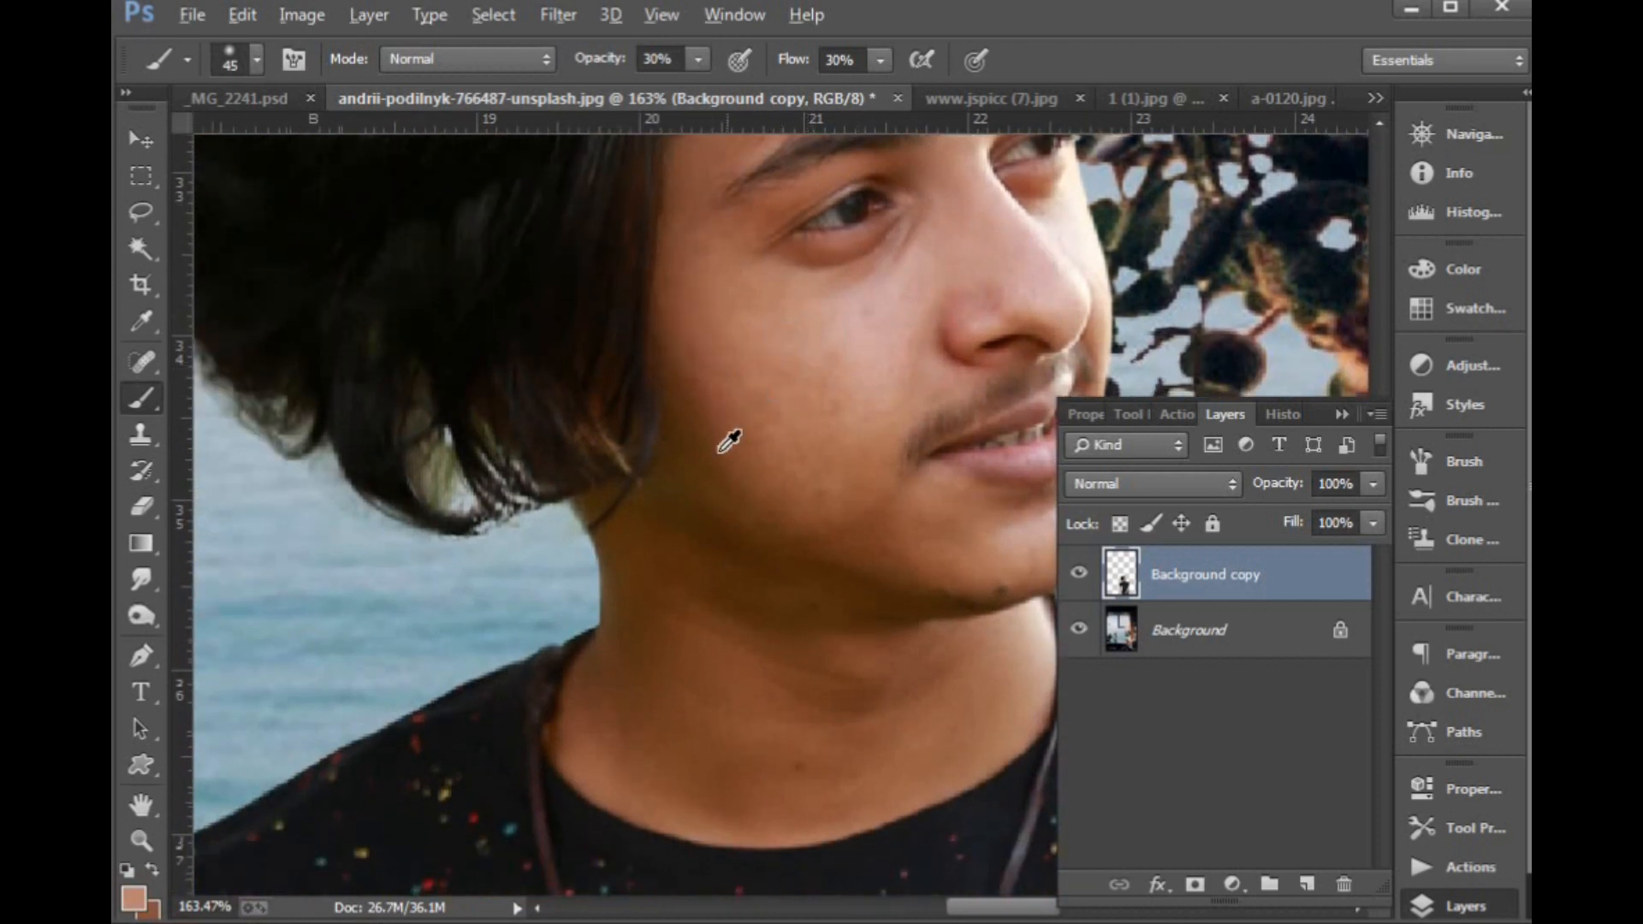
pyautogui.keyDown('alt'); pyautogui.click(719, 452); pyautogui.keyUp('alt')
pyautogui.keyDown('alt'); pyautogui.click(667, 296); pyautogui.keyUp('alt')
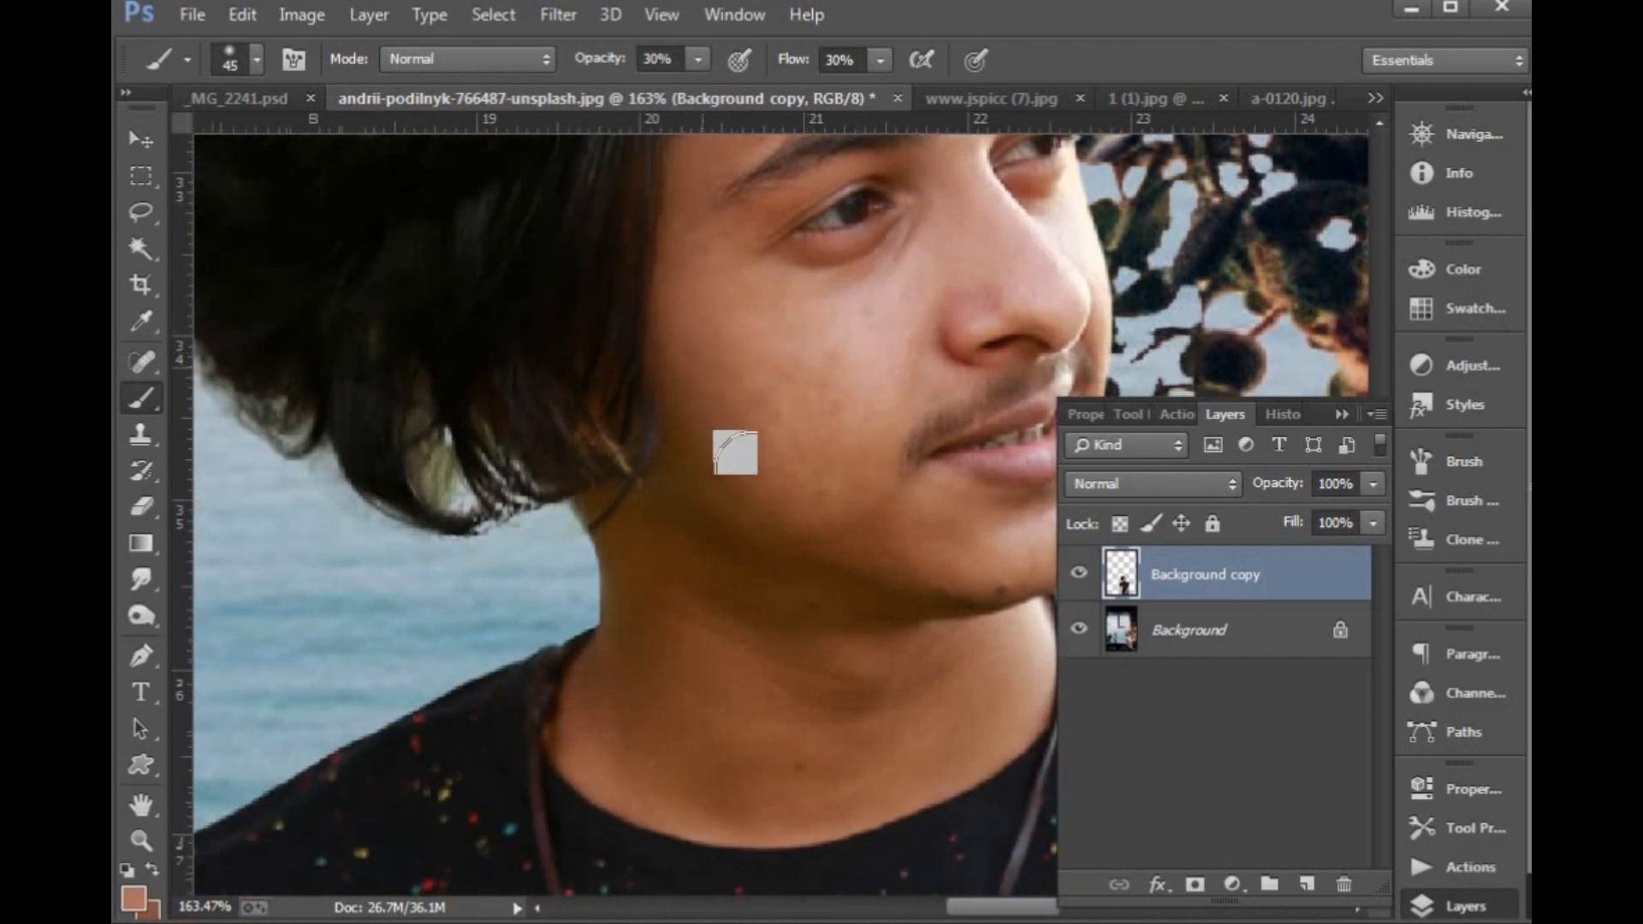
# Blend the skin of the lower cheek, jaw and neck with soft strokes in locally sampled tones.
pyautogui.moveTo(941, 501); pyautogui.dragTo(792, 424)
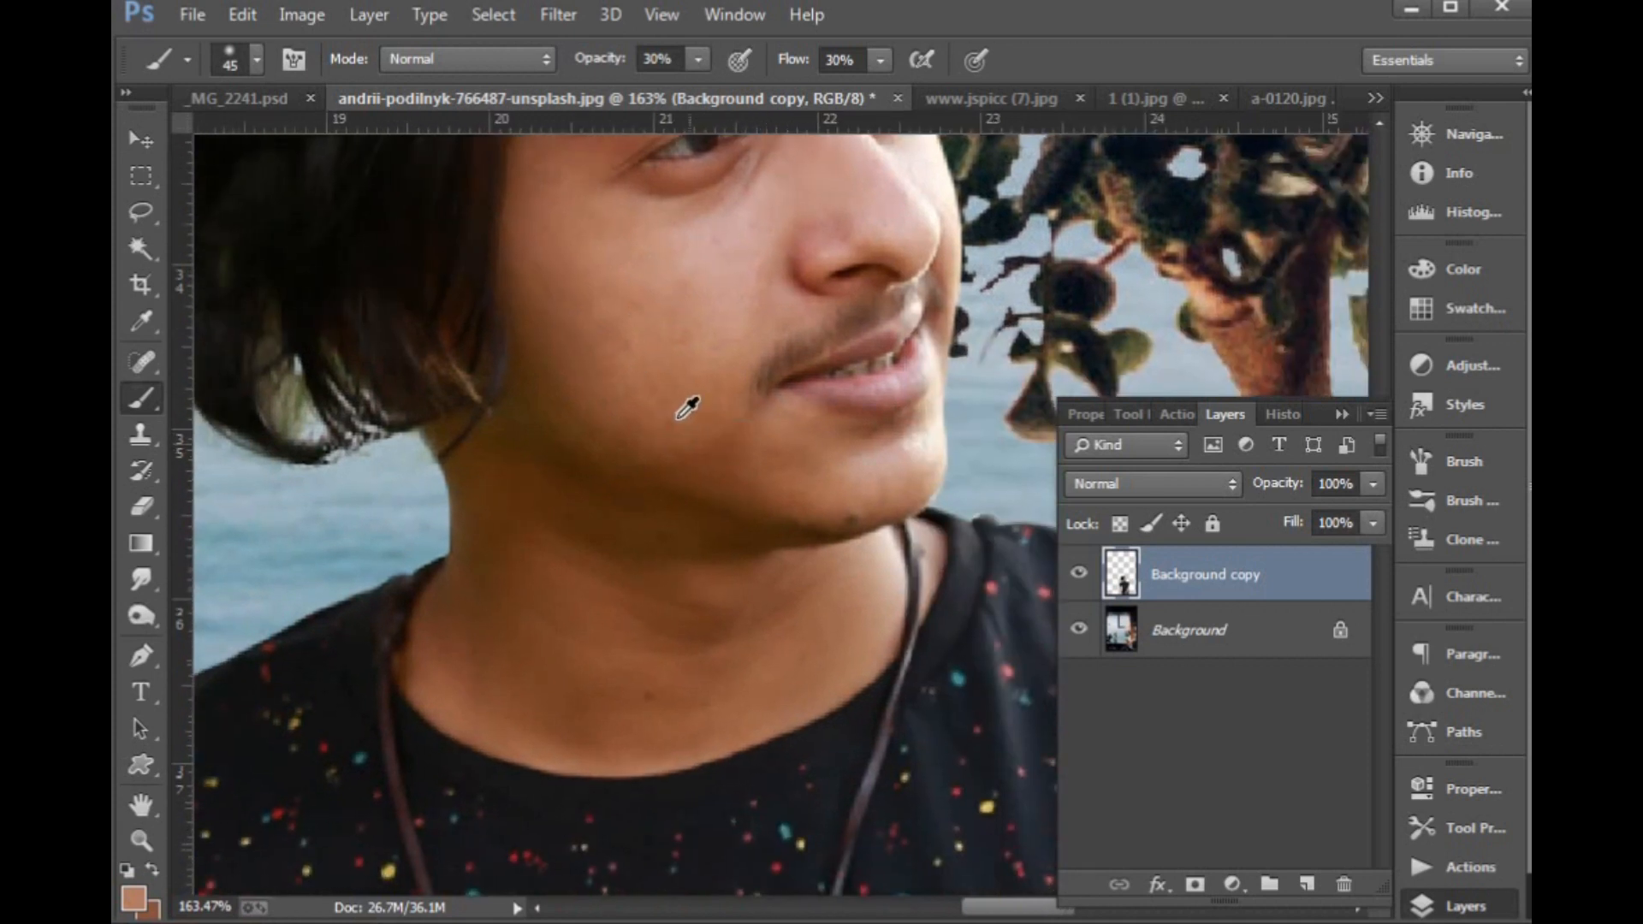
pyautogui.keyDown('alt'); pyautogui.click(696, 472); pyautogui.keyUp('alt')
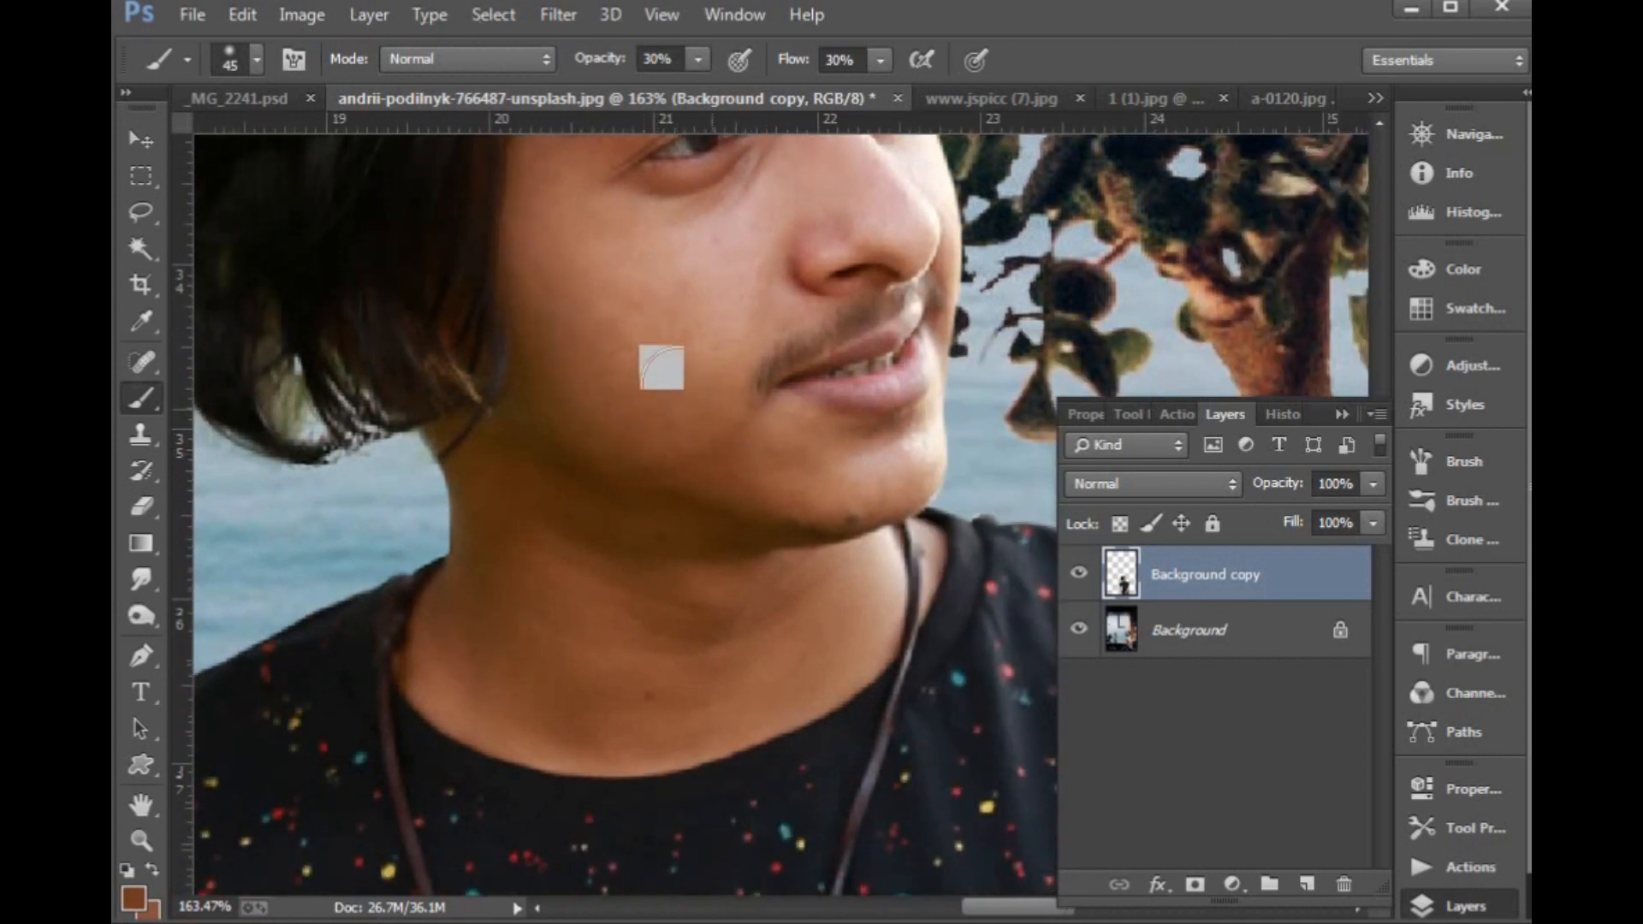
pyautogui.keyDown('alt'); pyautogui.click(694, 343); pyautogui.keyUp('alt')
pyautogui.keyDown('alt'); pyautogui.click(649, 512); pyautogui.keyUp('alt')
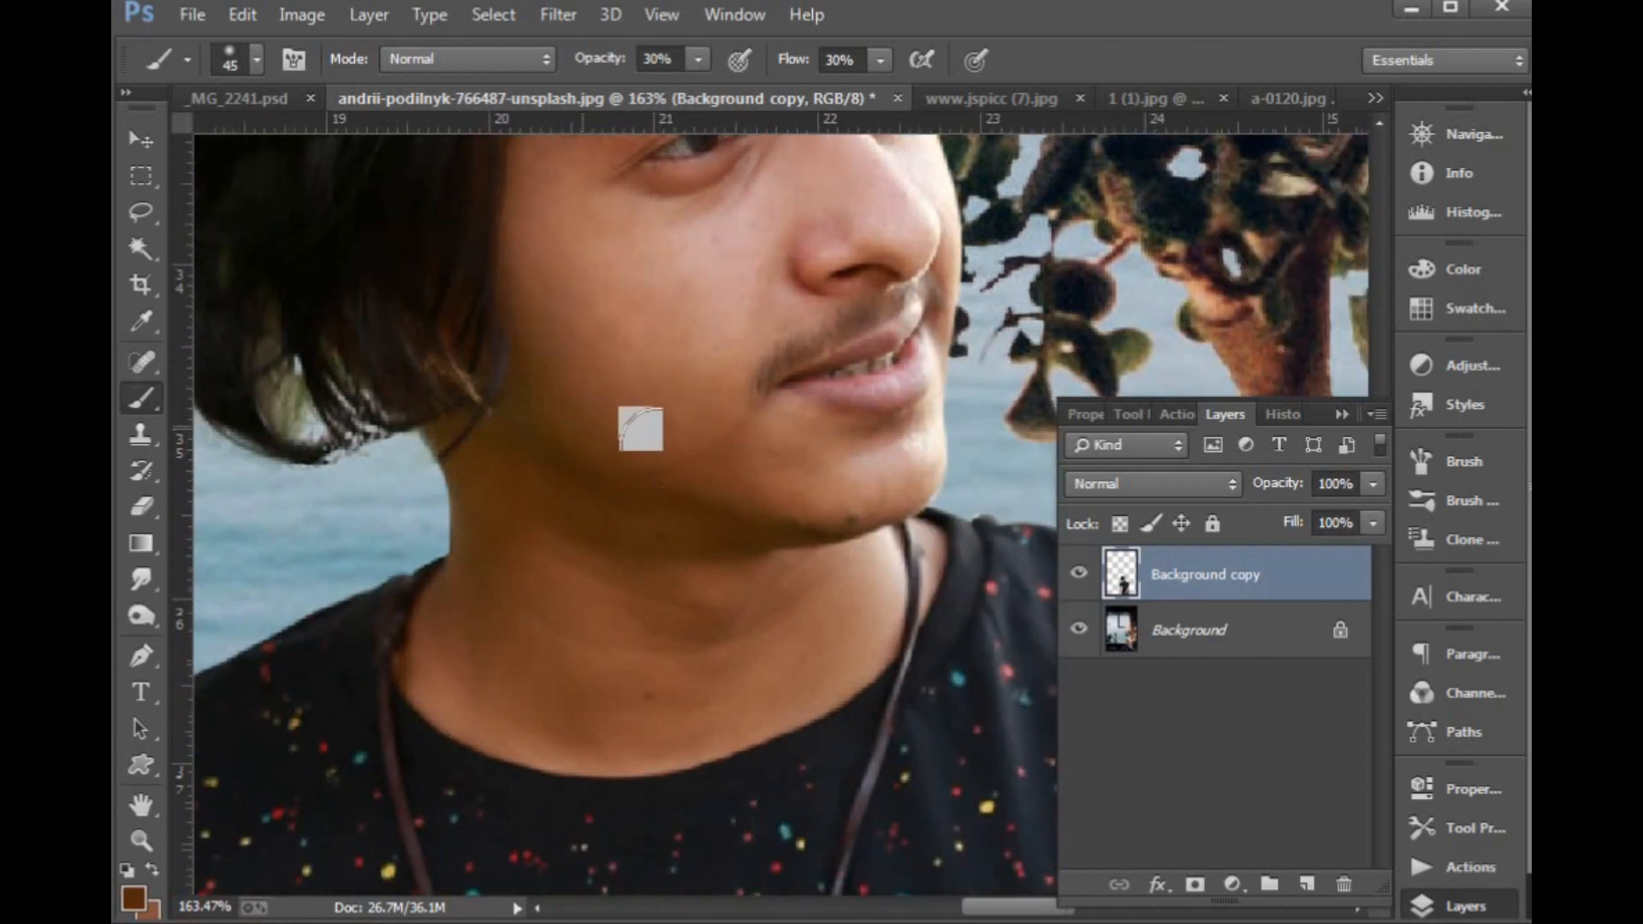
pyautogui.keyDown('alt'); pyautogui.click(723, 426); pyautogui.keyUp('alt')
pyautogui.scroll(-2, 744, 430)
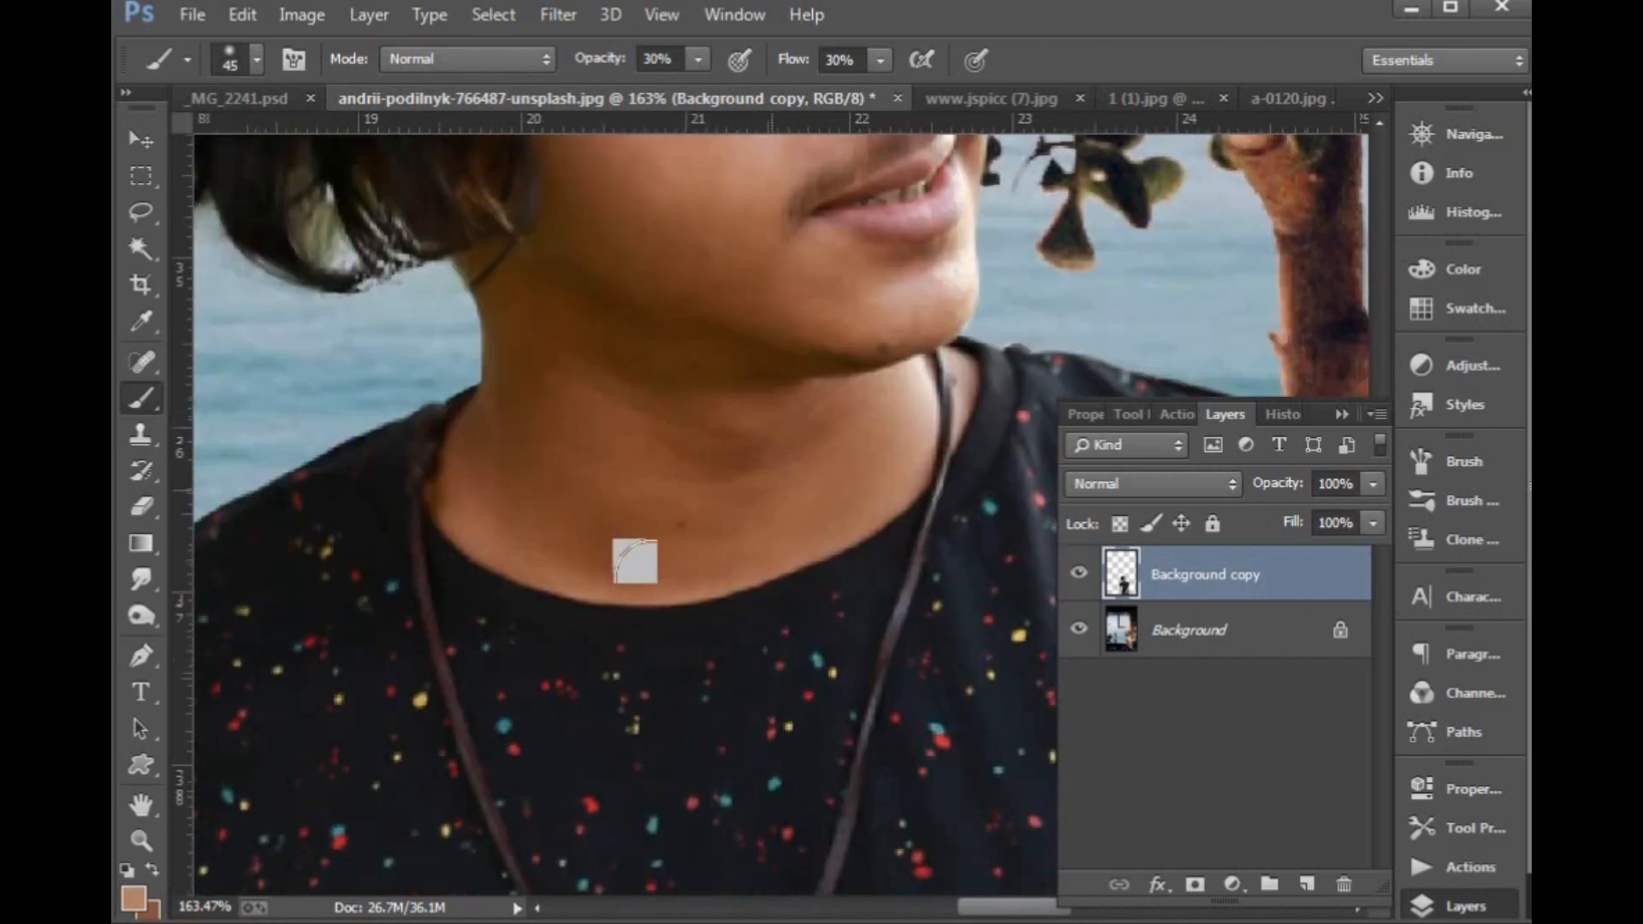
pyautogui.keyDown('alt'); pyautogui.click(494, 537); pyautogui.keyUp('alt')
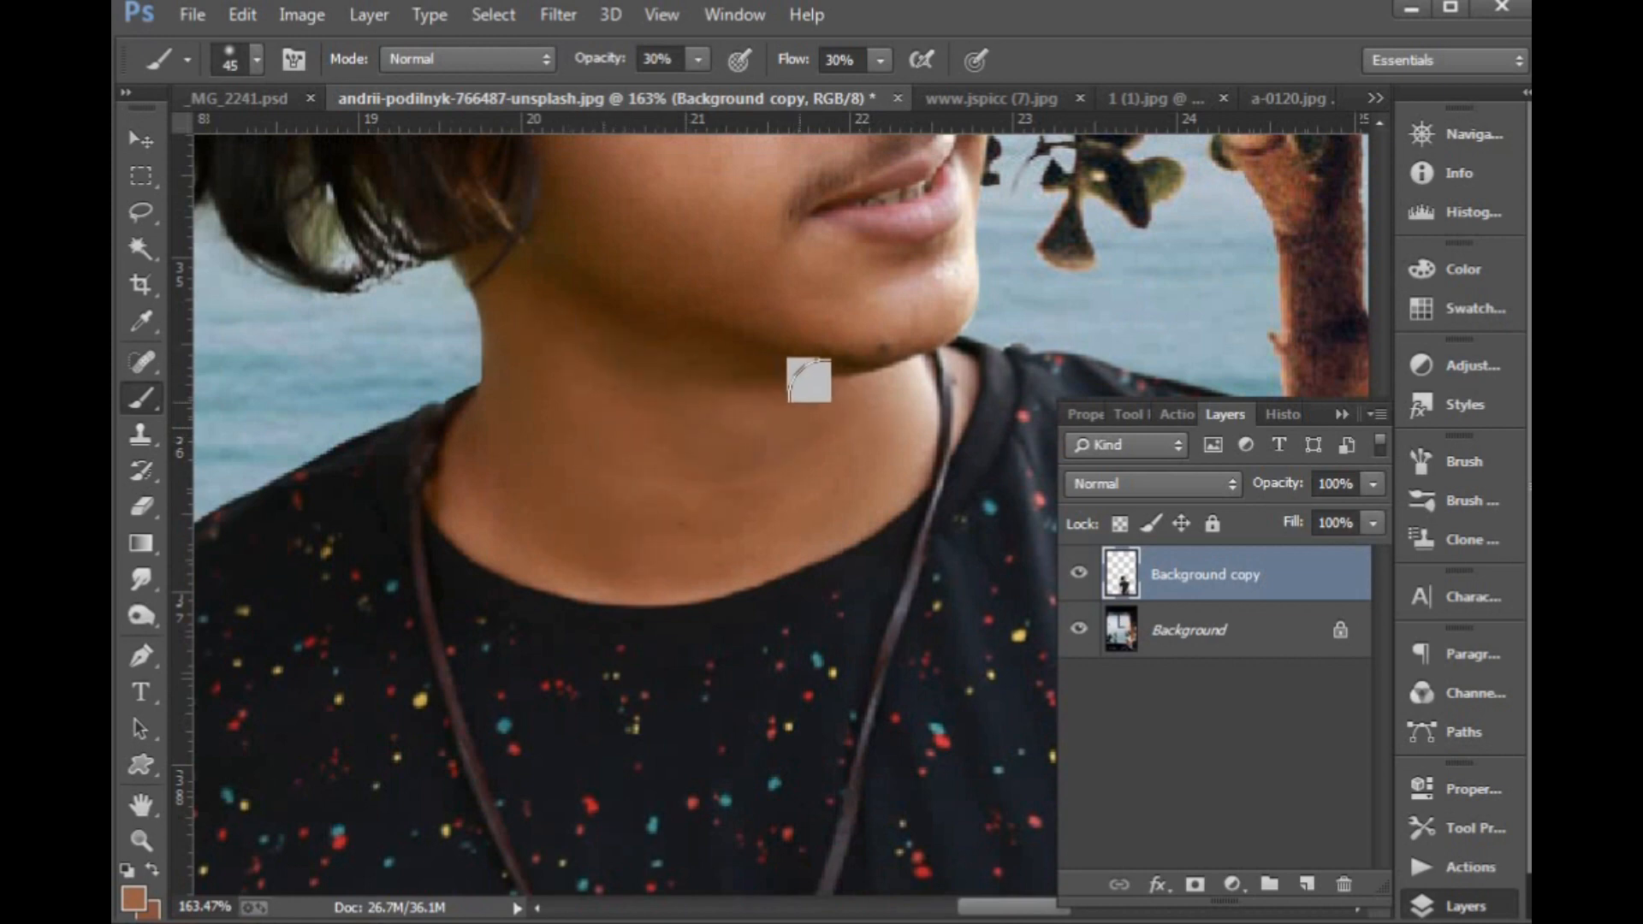
# Enlarge the brush to 80 px and smooth the skin of the watch-wearing arm and hand with sampled tones.
pyautogui.hotkey('ctrl', '0')
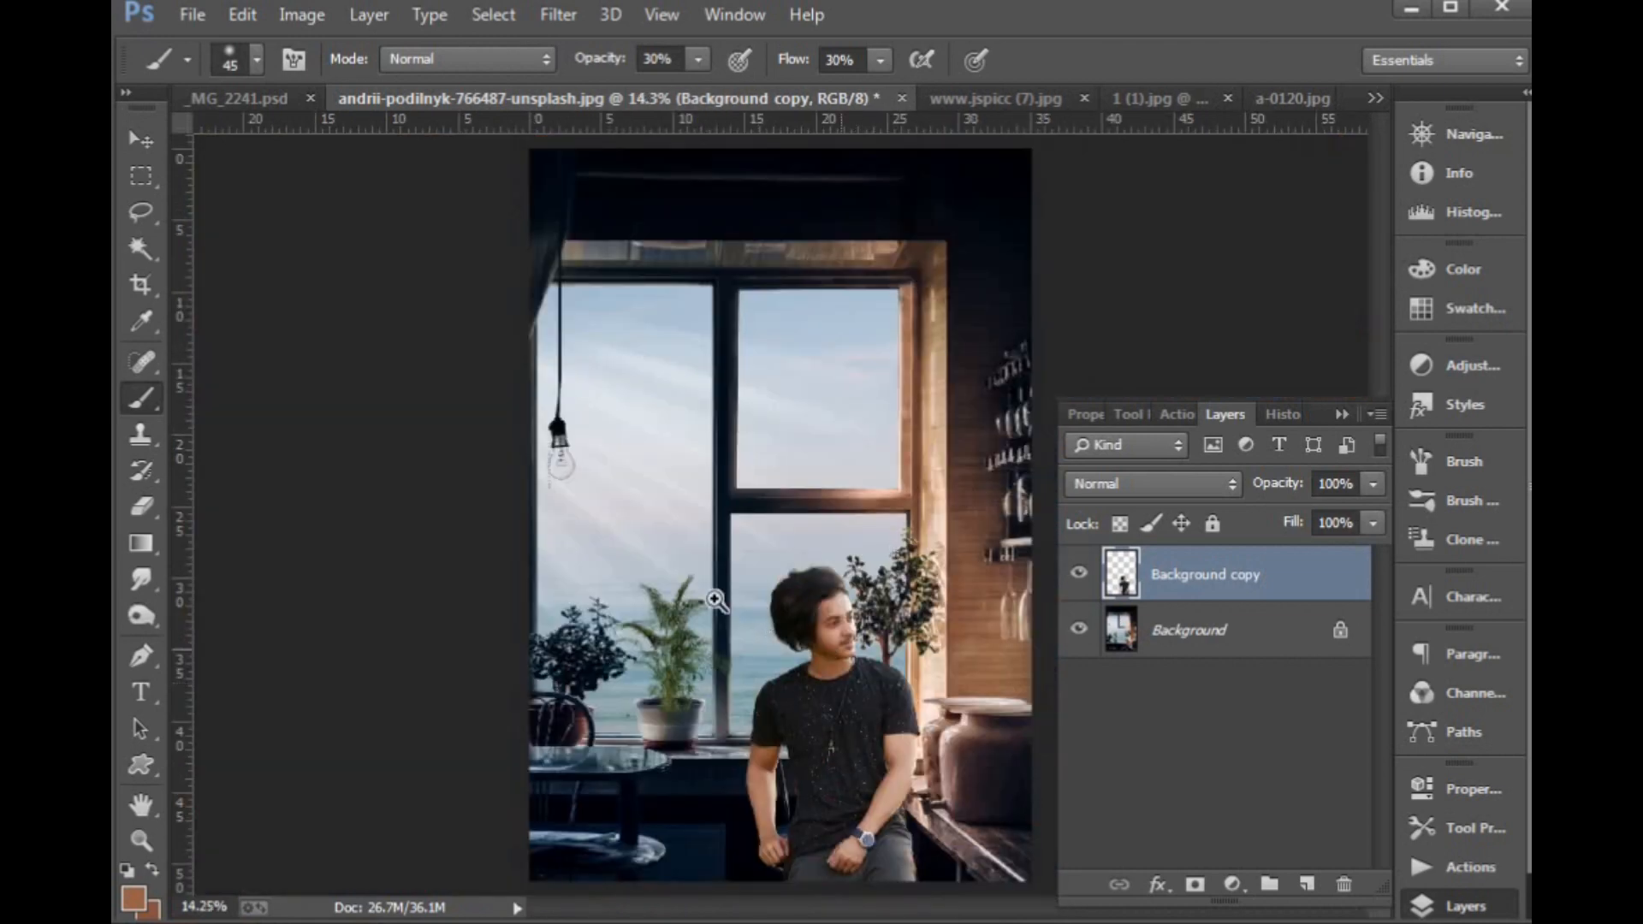
pyautogui.moveTo(733, 565); pyautogui.dragTo(638, 389)
pyautogui.moveTo(747, 690); pyautogui.dragTo(619, 379)
pyautogui.moveTo(744, 649); pyautogui.dragTo(603, 387)
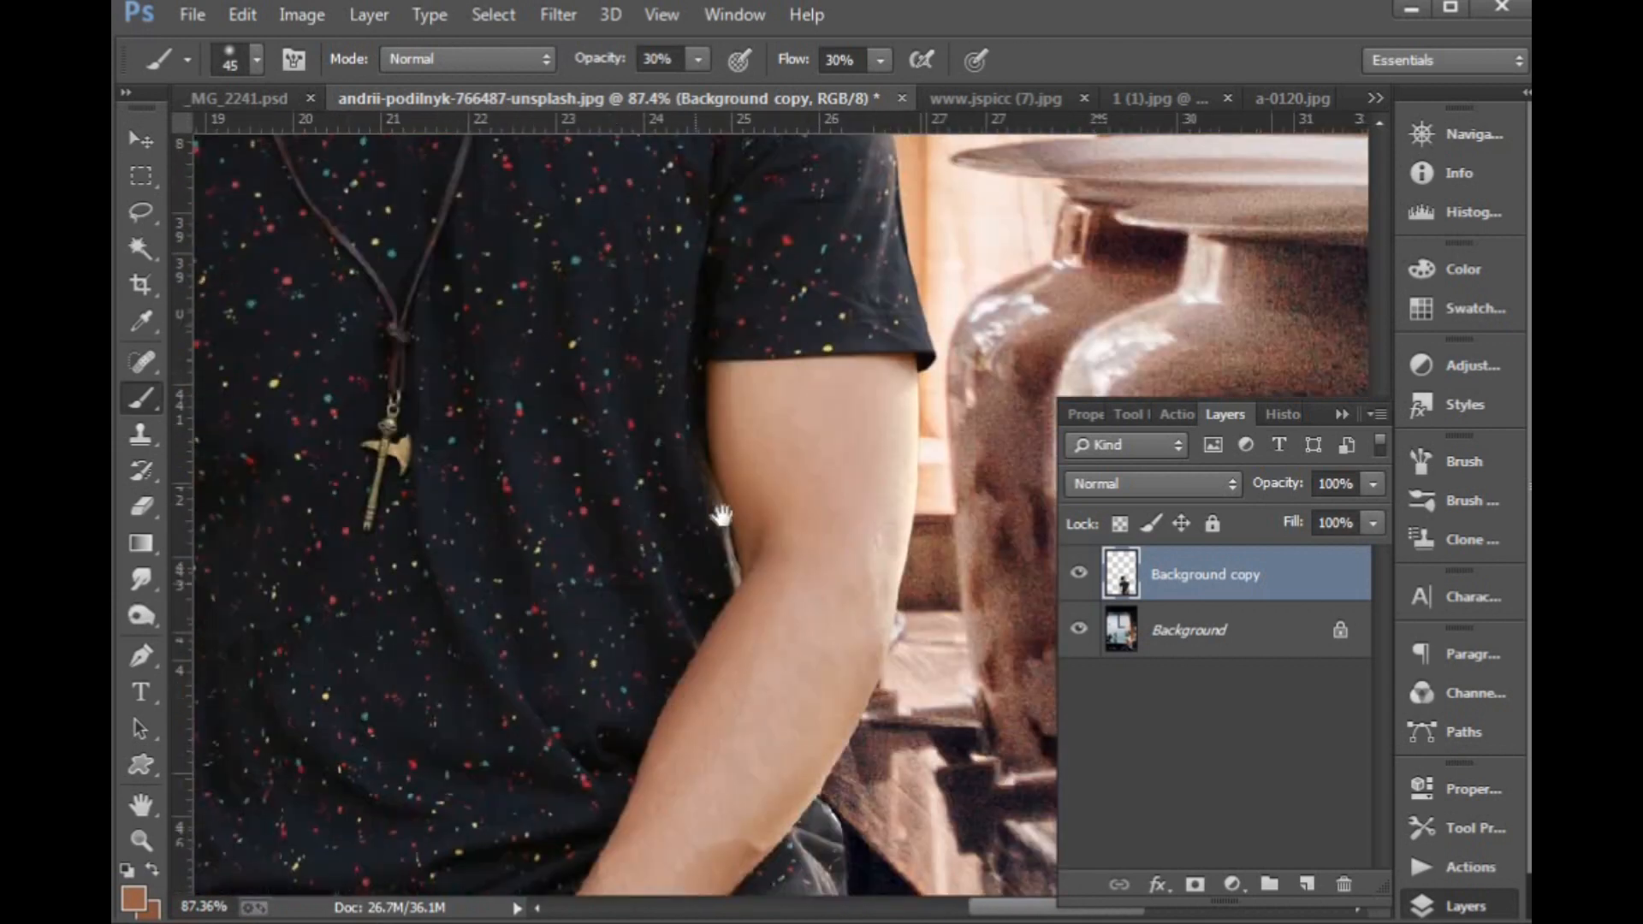
pyautogui.moveTo(722, 516); pyautogui.dragTo(749, 449)
pyautogui.keyDown('alt'); pyautogui.click(770, 446); pyautogui.keyUp('alt')
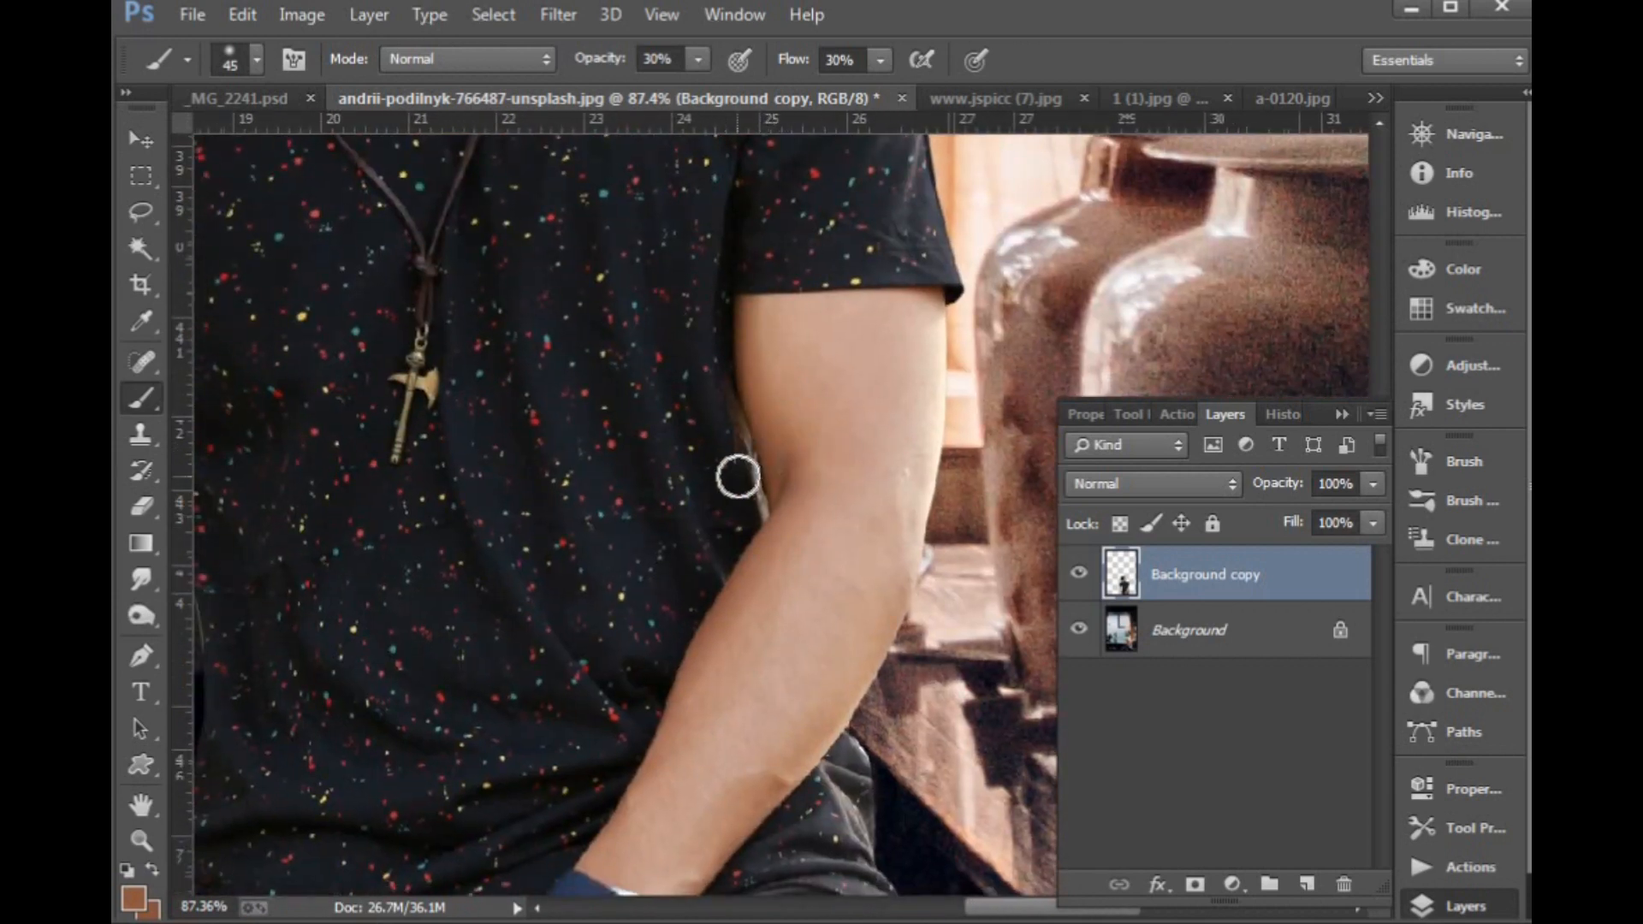
pyautogui.press(']')
pyautogui.press(']')
pyautogui.press(']')
pyautogui.press(']')
pyautogui.moveTo(785, 428)
pyautogui.mouseDown()
pyautogui.moveTo(798, 325)
pyautogui.moveTo(902, 336)
pyautogui.moveTo(862, 625)
pyautogui.mouseUp()
pyautogui.moveTo(810, 687)
pyautogui.mouseDown()
pyautogui.moveTo(851, 533)
pyautogui.moveTo(740, 641)
pyautogui.moveTo(836, 411)
pyautogui.moveTo(689, 671)
pyautogui.moveTo(659, 686)
pyautogui.mouseUp()
pyautogui.moveTo(595, 866); pyautogui.dragTo(761, 548)
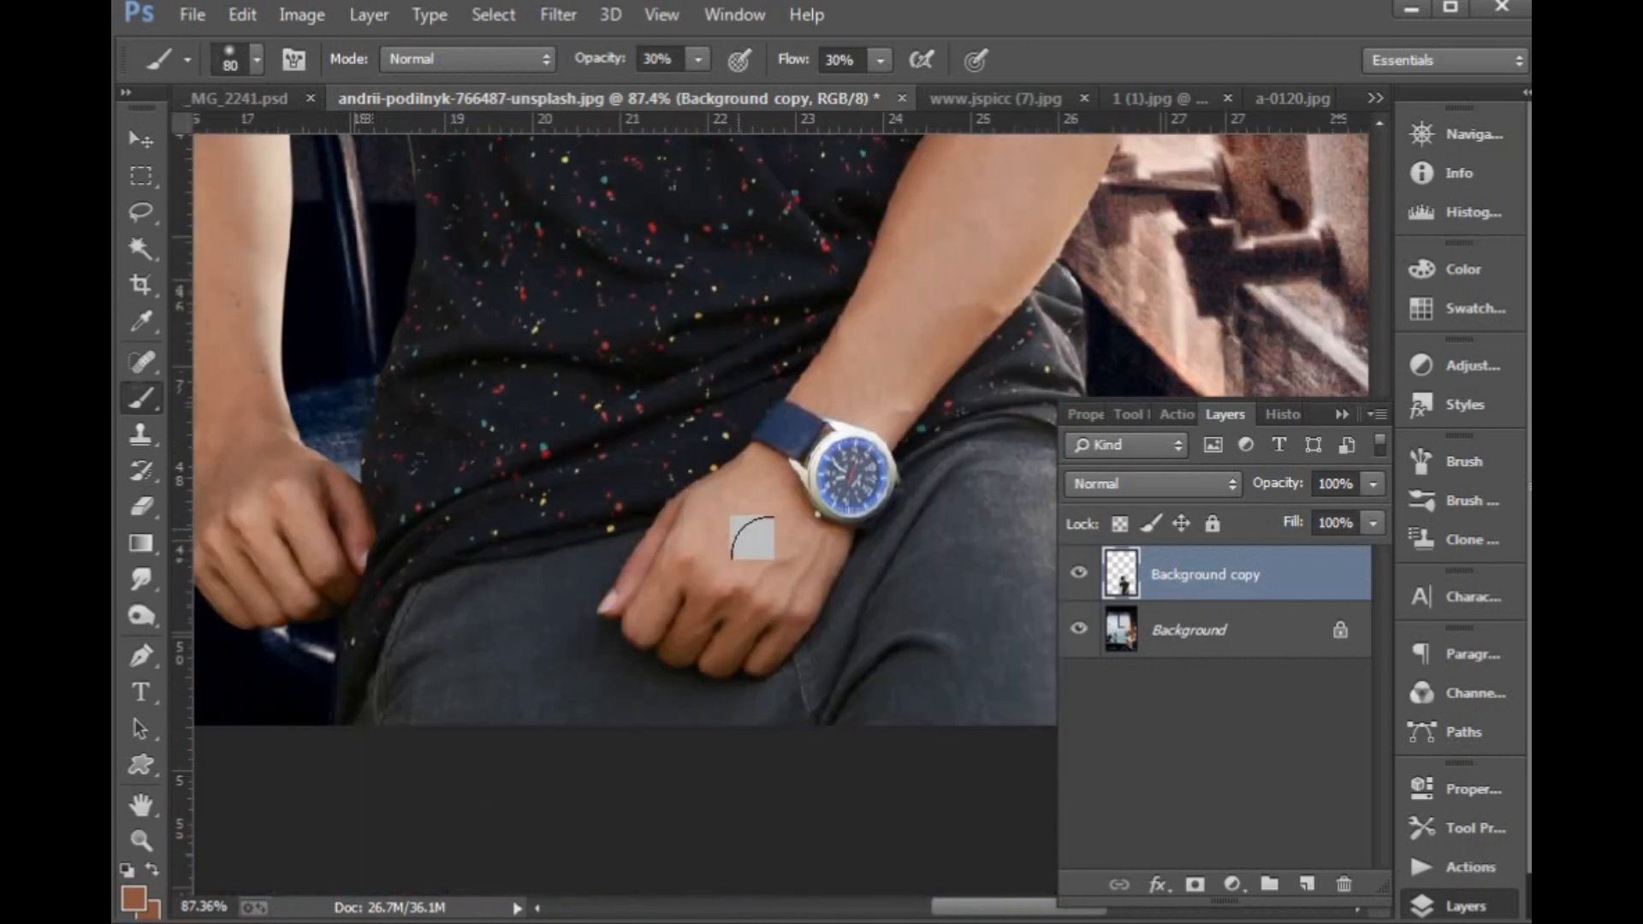
# Smooth the man's other forearm and hand with soft 80 px strokes in locally sampled skin tones.
pyautogui.moveTo(649, 645); pyautogui.dragTo(931, 743)
pyautogui.keyDown('alt'); pyautogui.click(547, 604); pyautogui.keyUp('alt')
pyautogui.moveTo(492, 500)
pyautogui.mouseDown()
pyautogui.moveTo(480, 395)
pyautogui.moveTo(522, 672)
pyautogui.mouseUp()
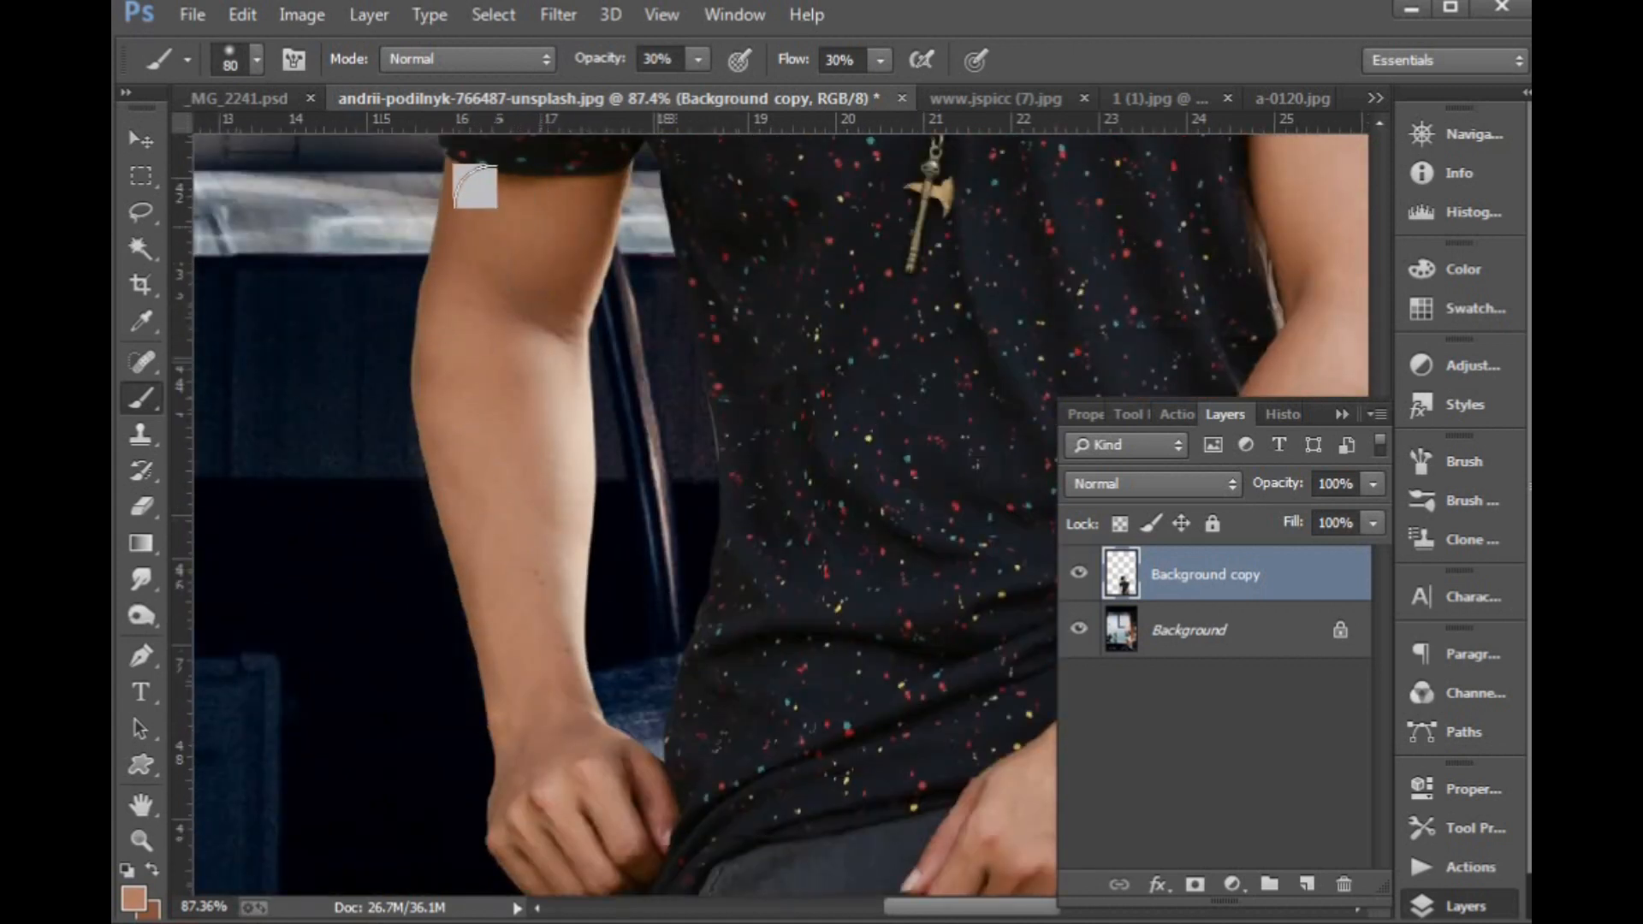
pyautogui.scroll(-5, 482, 376)
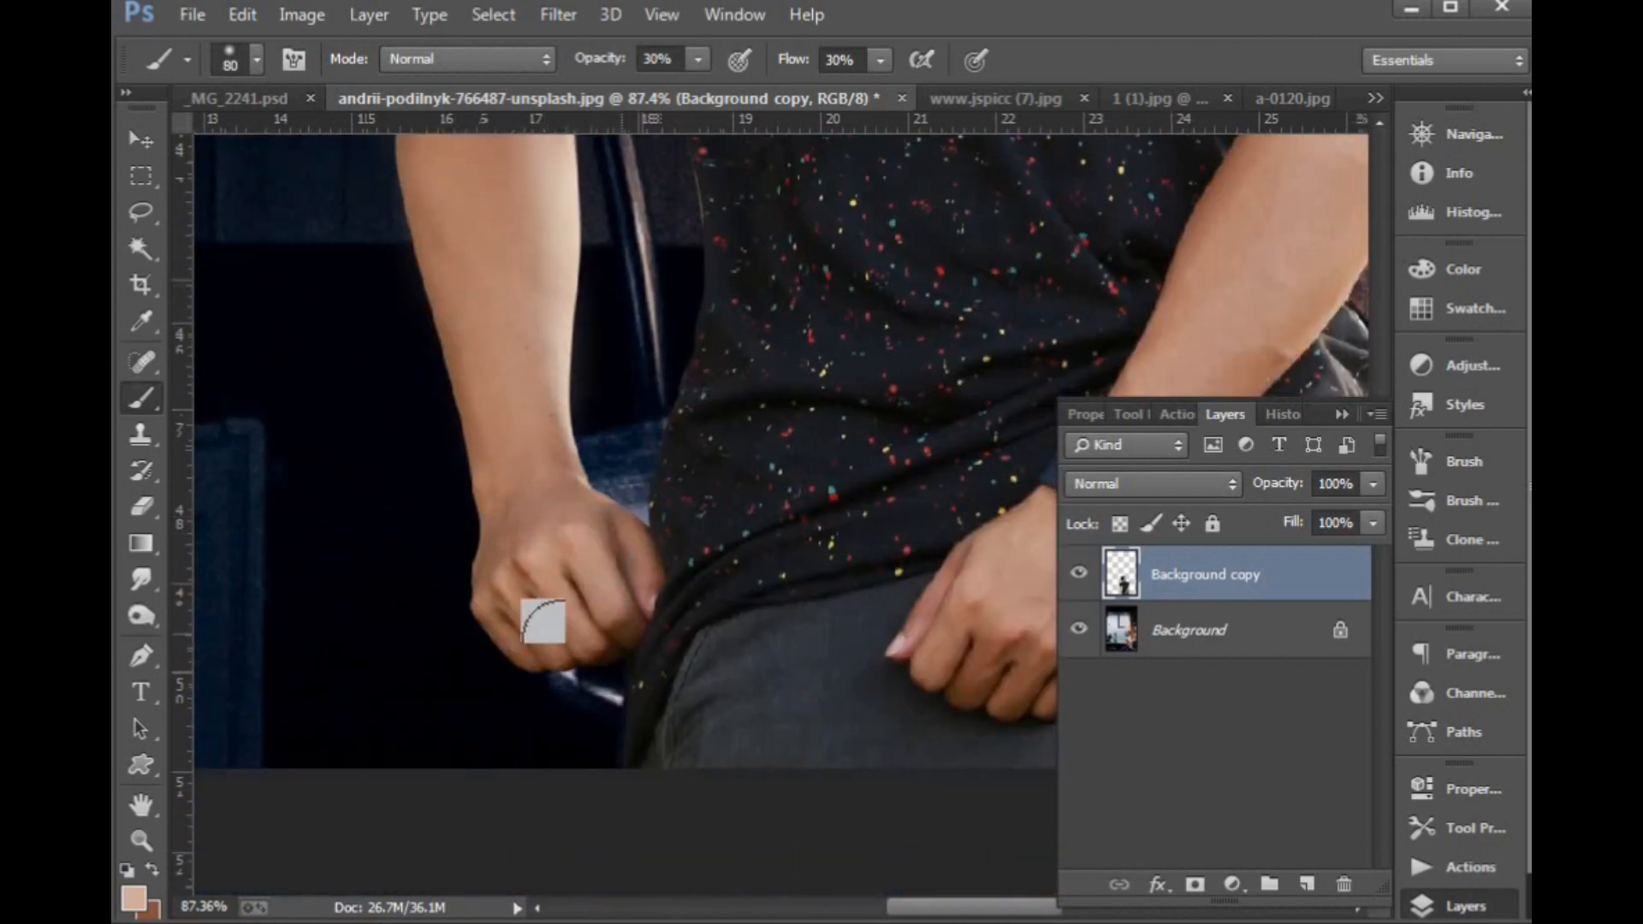
pyautogui.moveTo(494, 547); pyautogui.dragTo(414, 752)
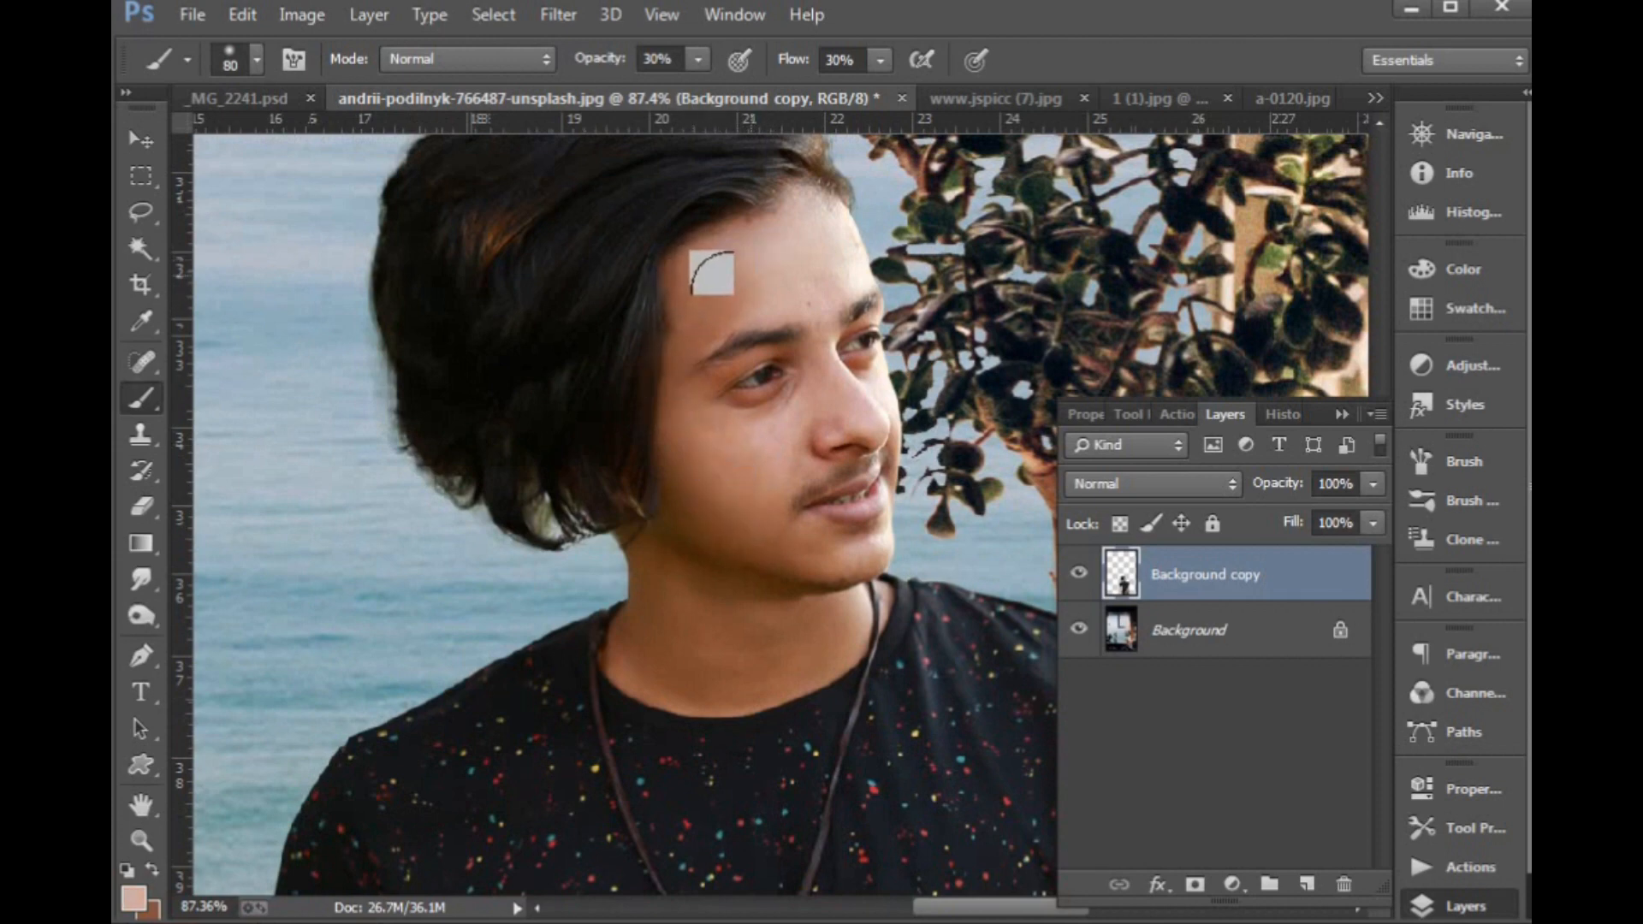
pyautogui.moveTo(742, 460); pyautogui.dragTo(736, 248)
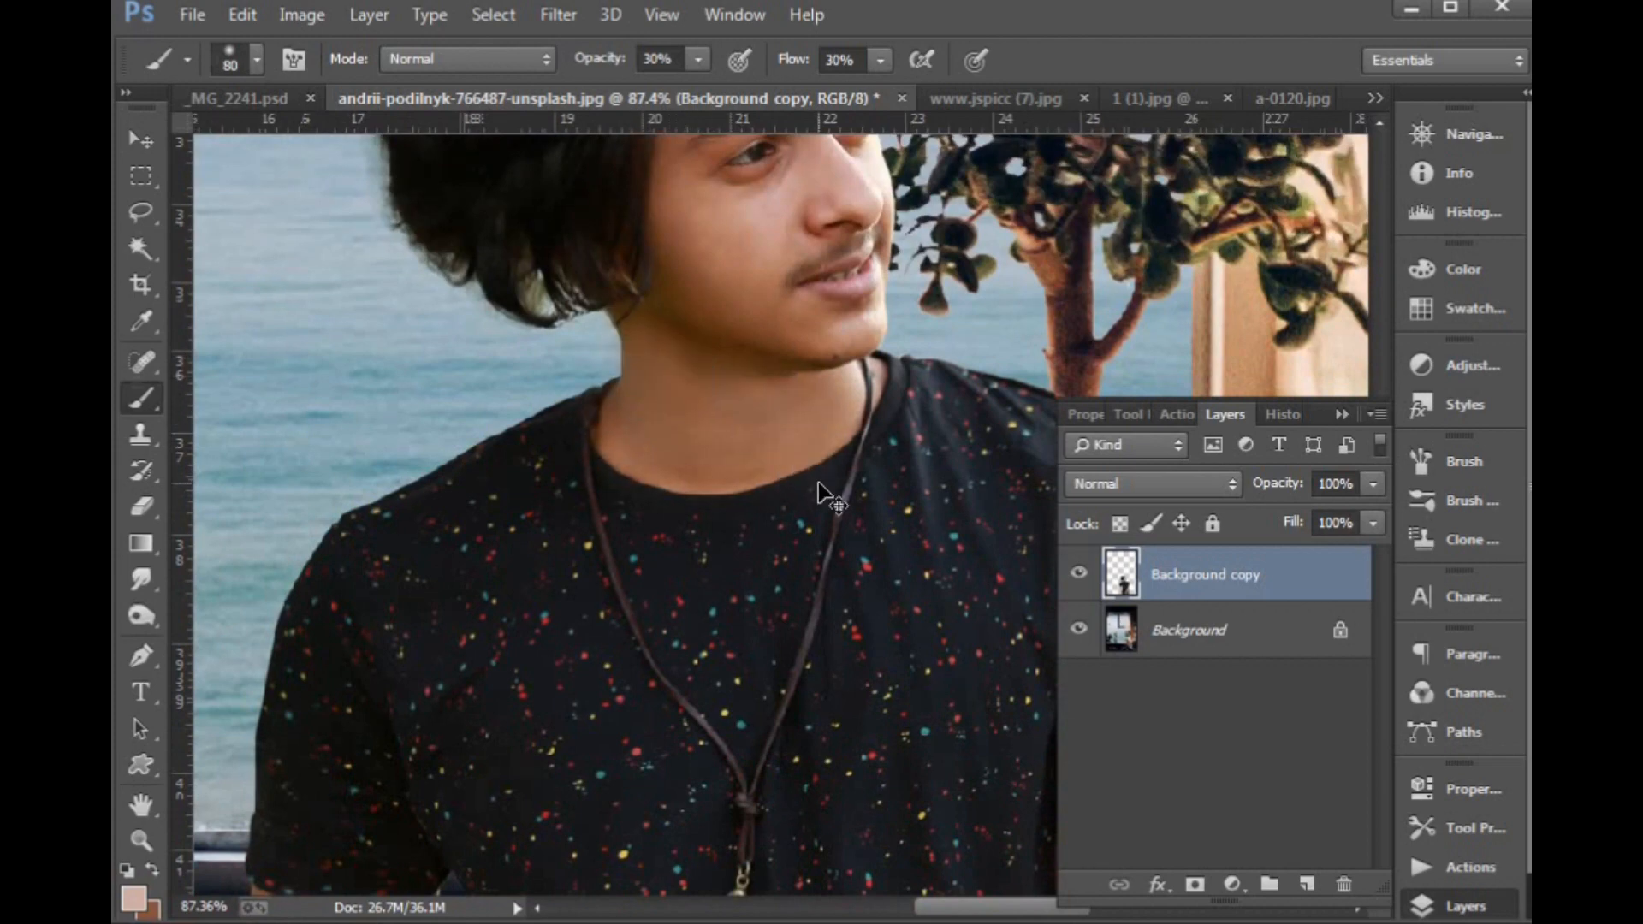
# Close the cut-out source document _MG_2241.psd without saving its changes.
pyautogui.hotkey('ctrl', '0')
pyautogui.hotkey('ctrl', '-')
pyautogui.hotkey('ctrl', '-')
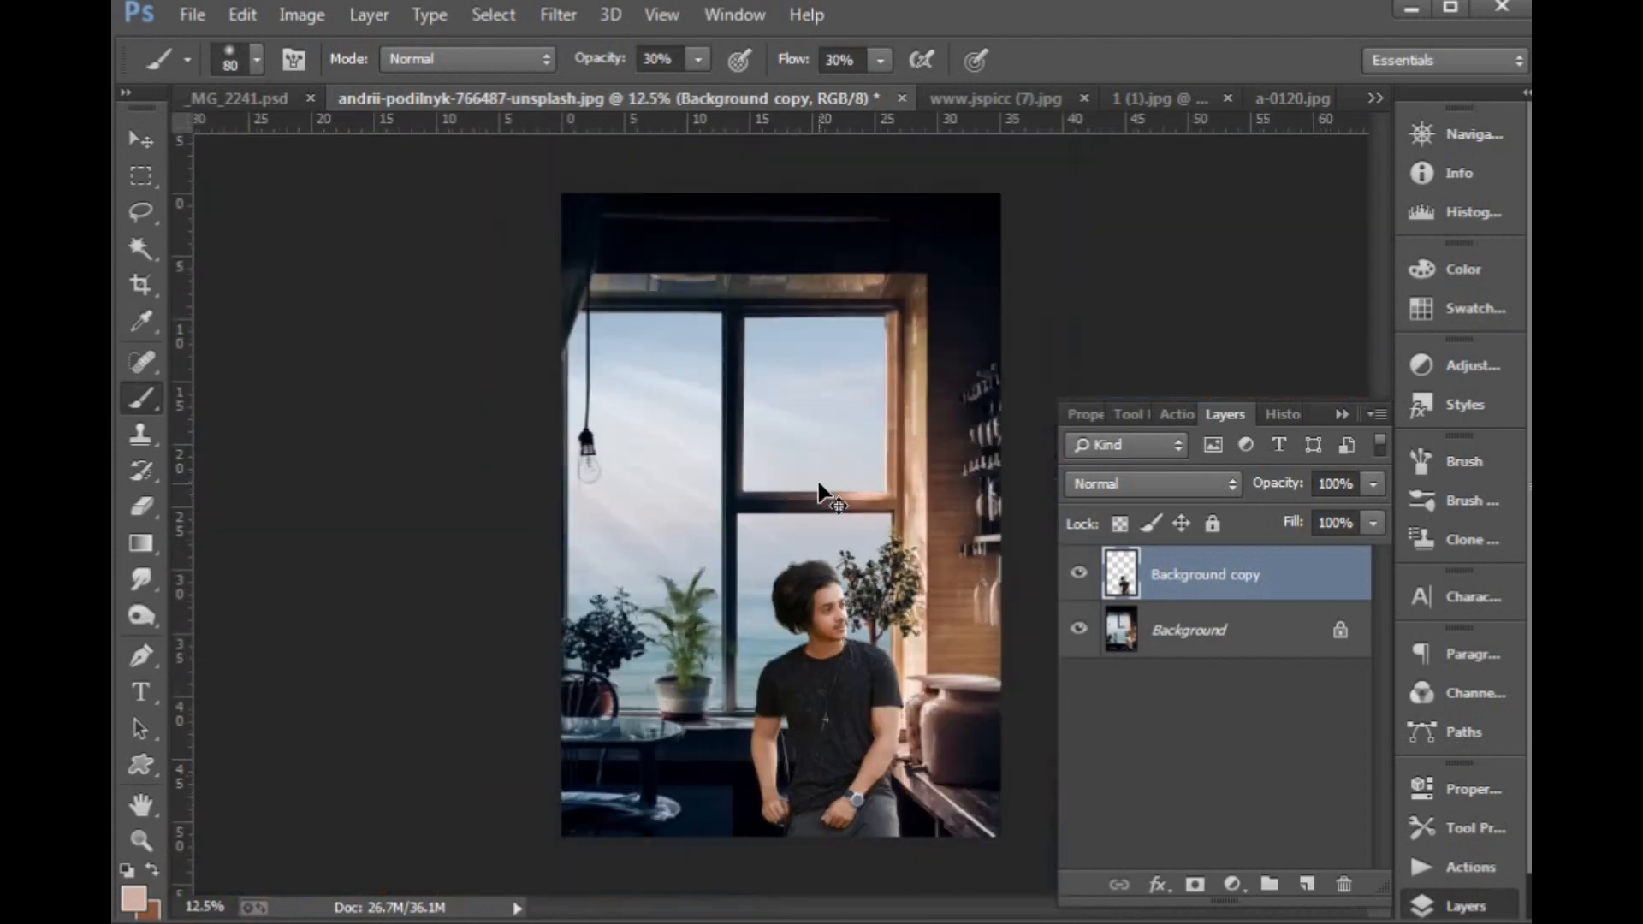
pyautogui.press('v')
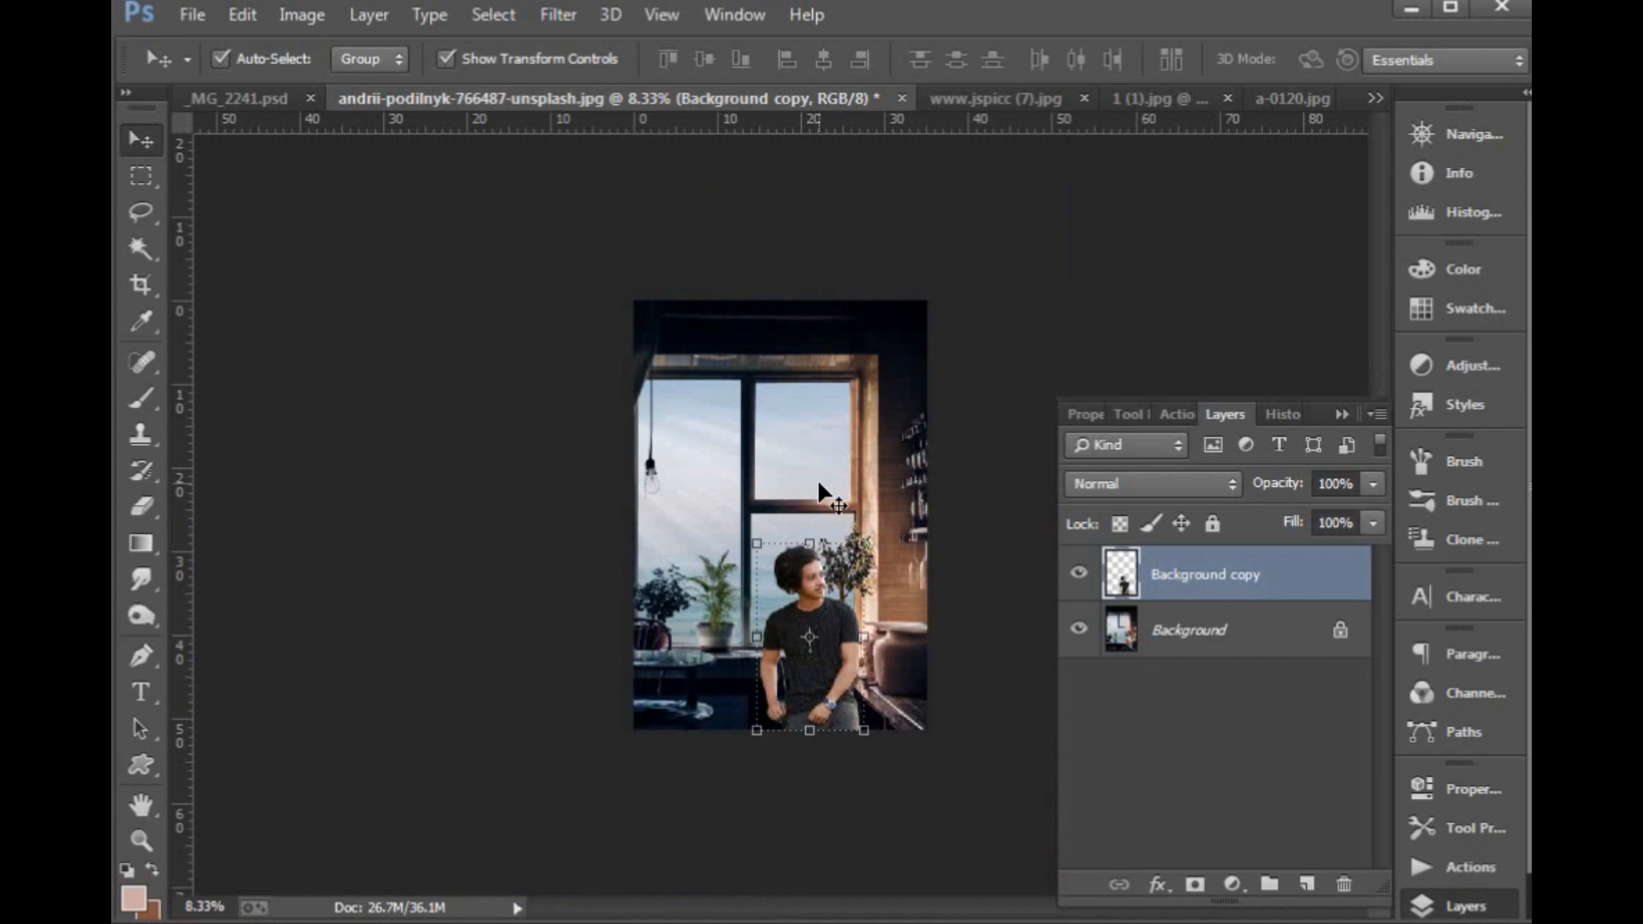
pyautogui.scroll(3, 818, 494)
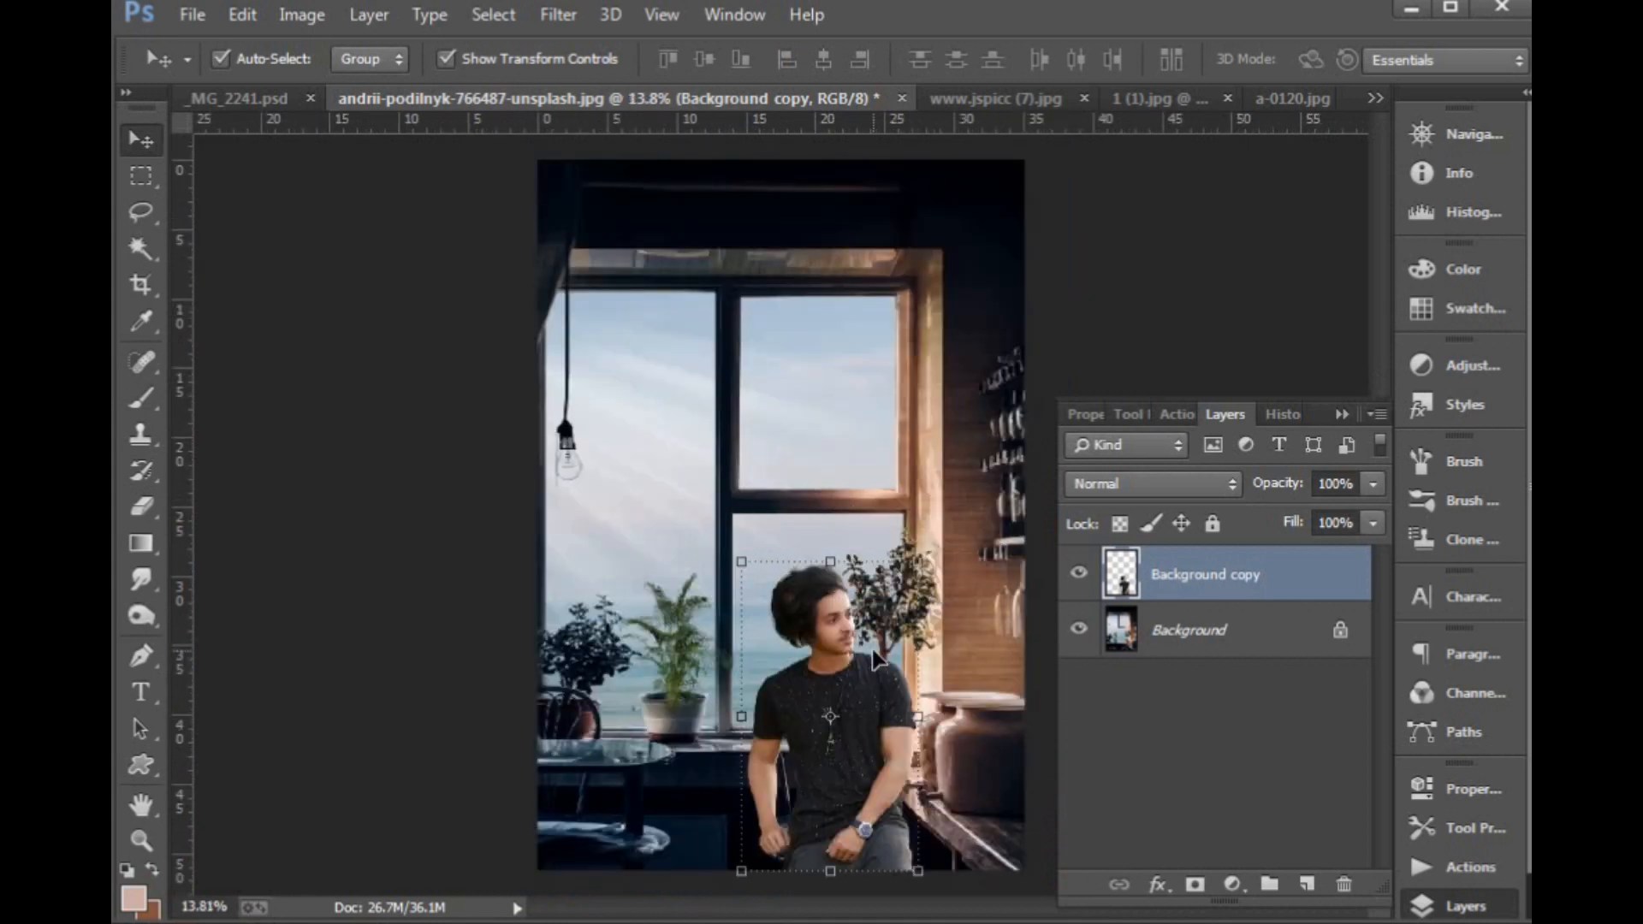
pyautogui.moveTo(449, 350); pyautogui.dragTo(734, 577)
pyautogui.hotkey('ctrl', '0')
pyautogui.click(222, 98)
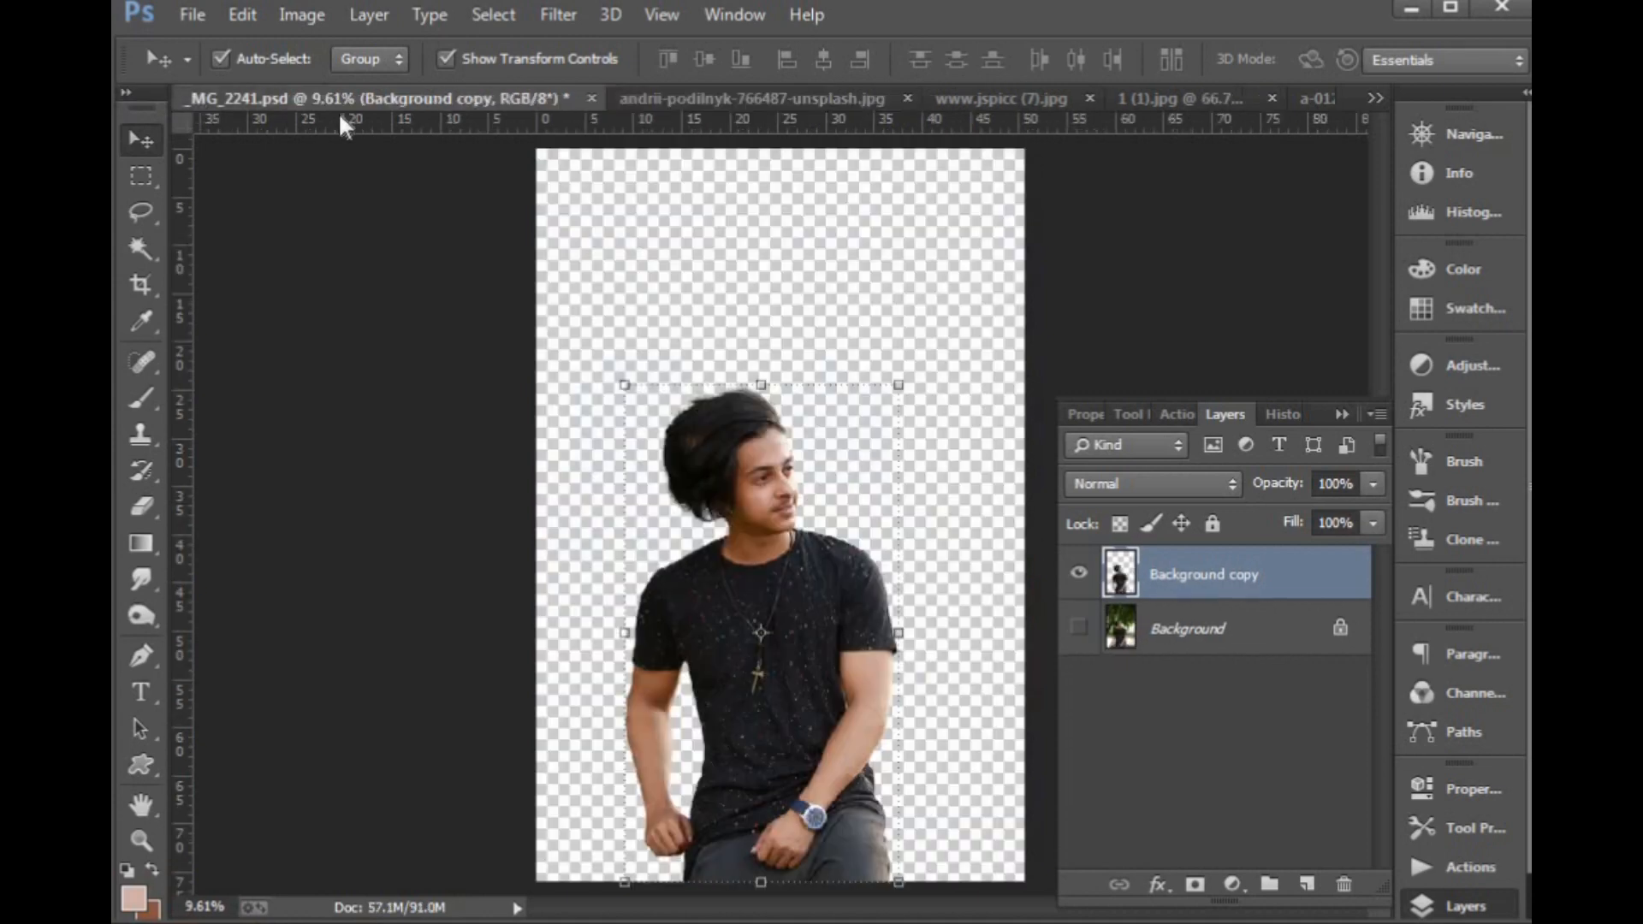
pyautogui.hotkey('ctrl', 'w')
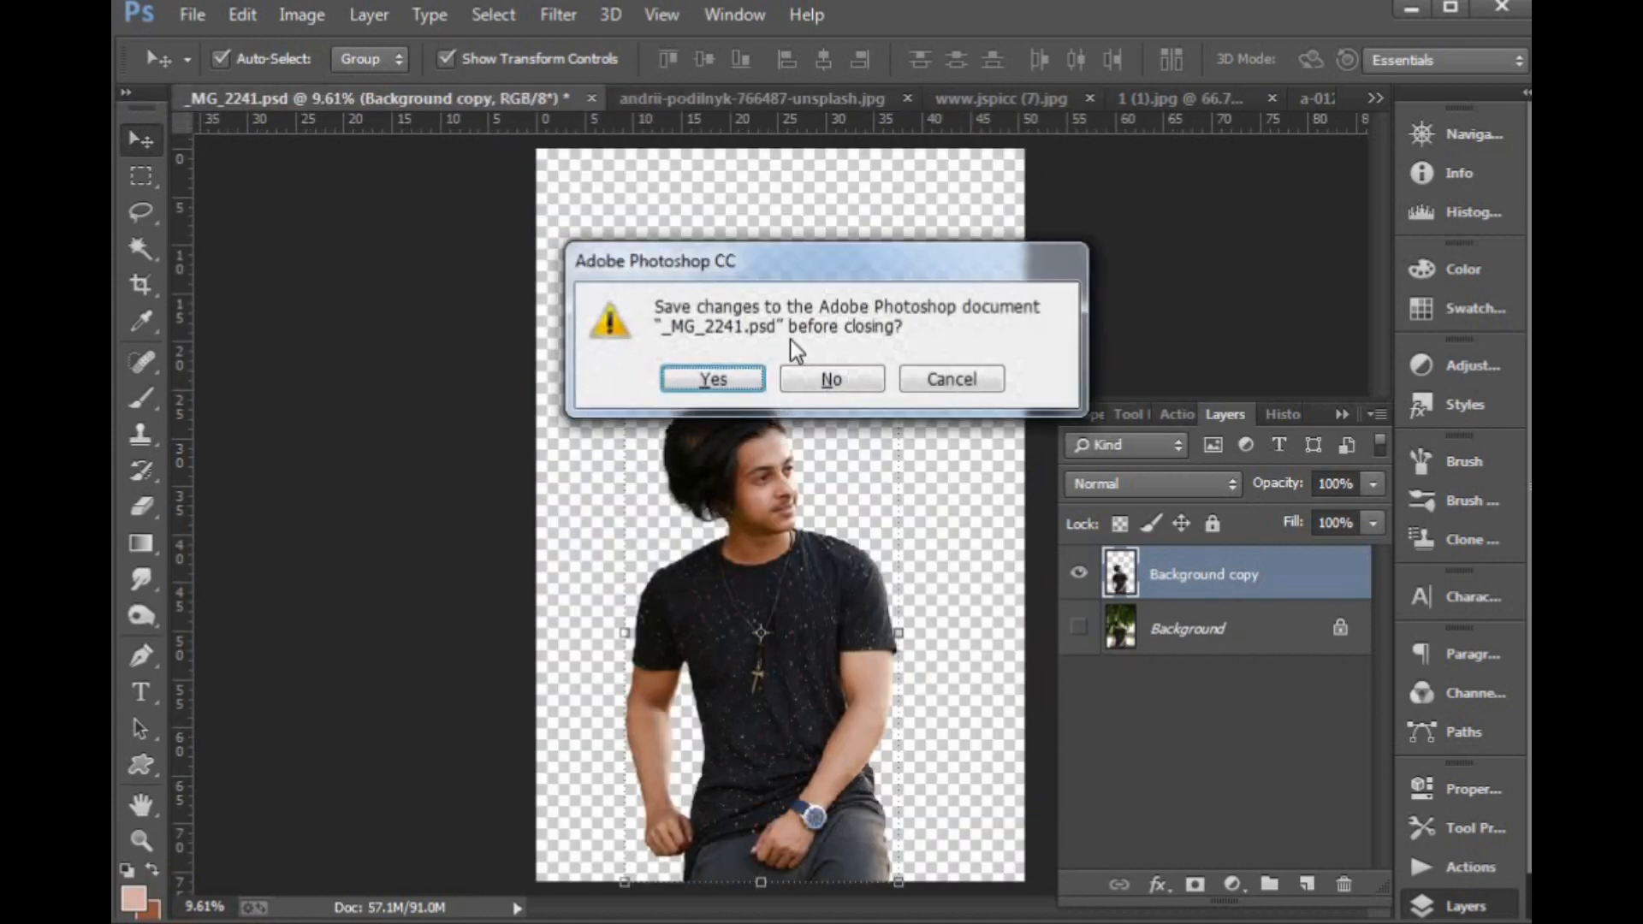
pyautogui.click(835, 379)
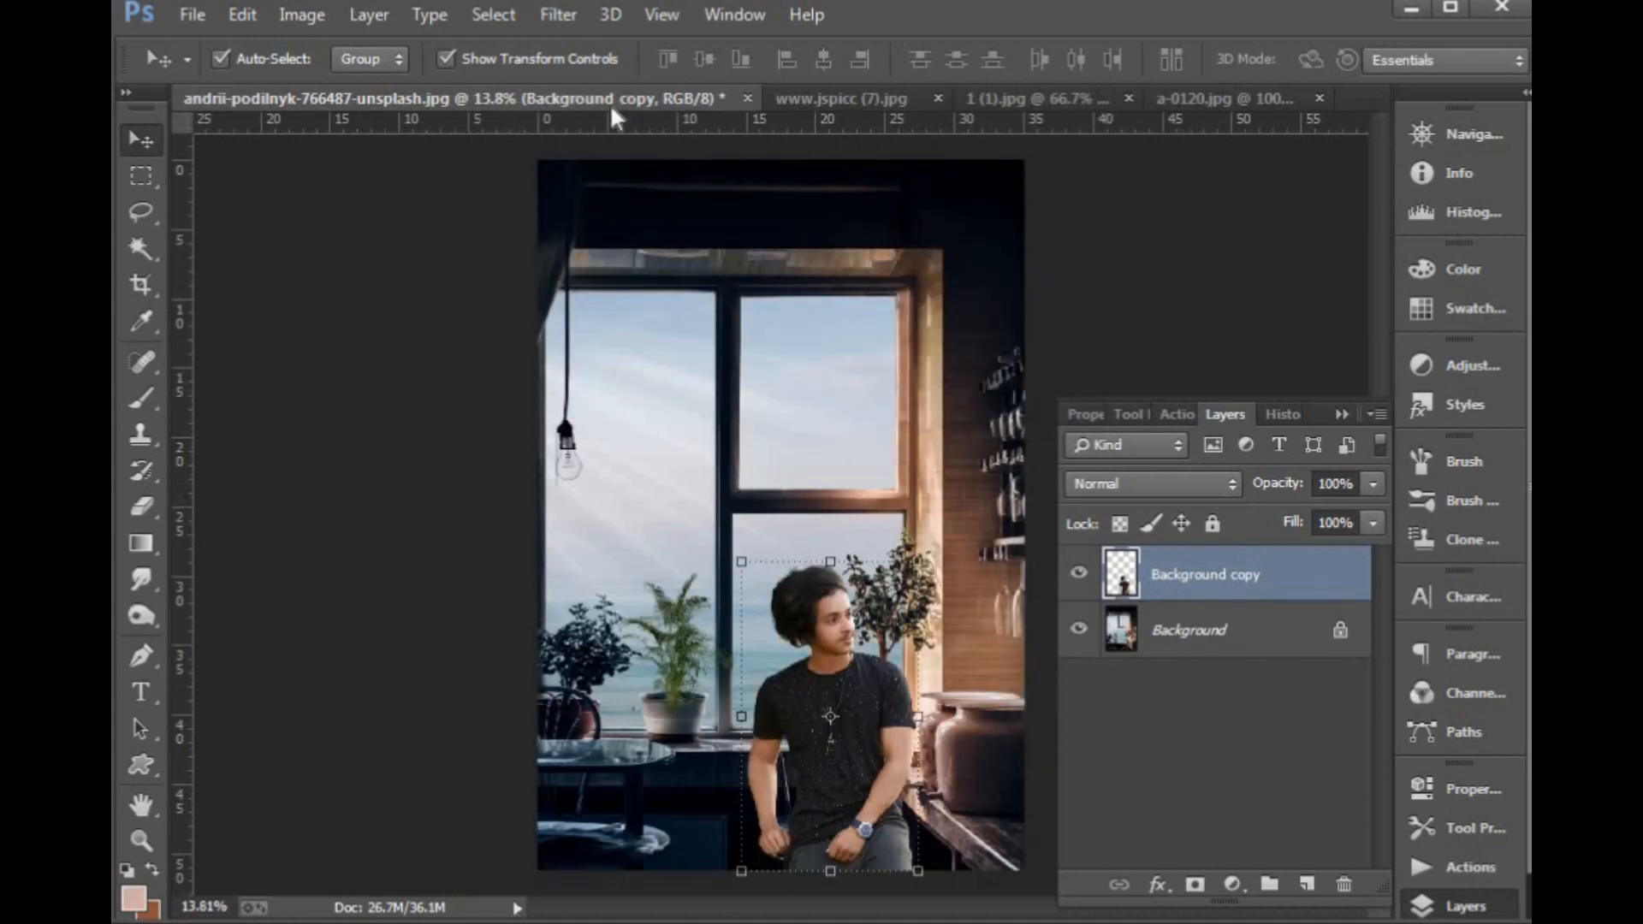
pyautogui.click(824, 96)
pyautogui.moveTo(793, 539); pyautogui.dragTo(669, 414)
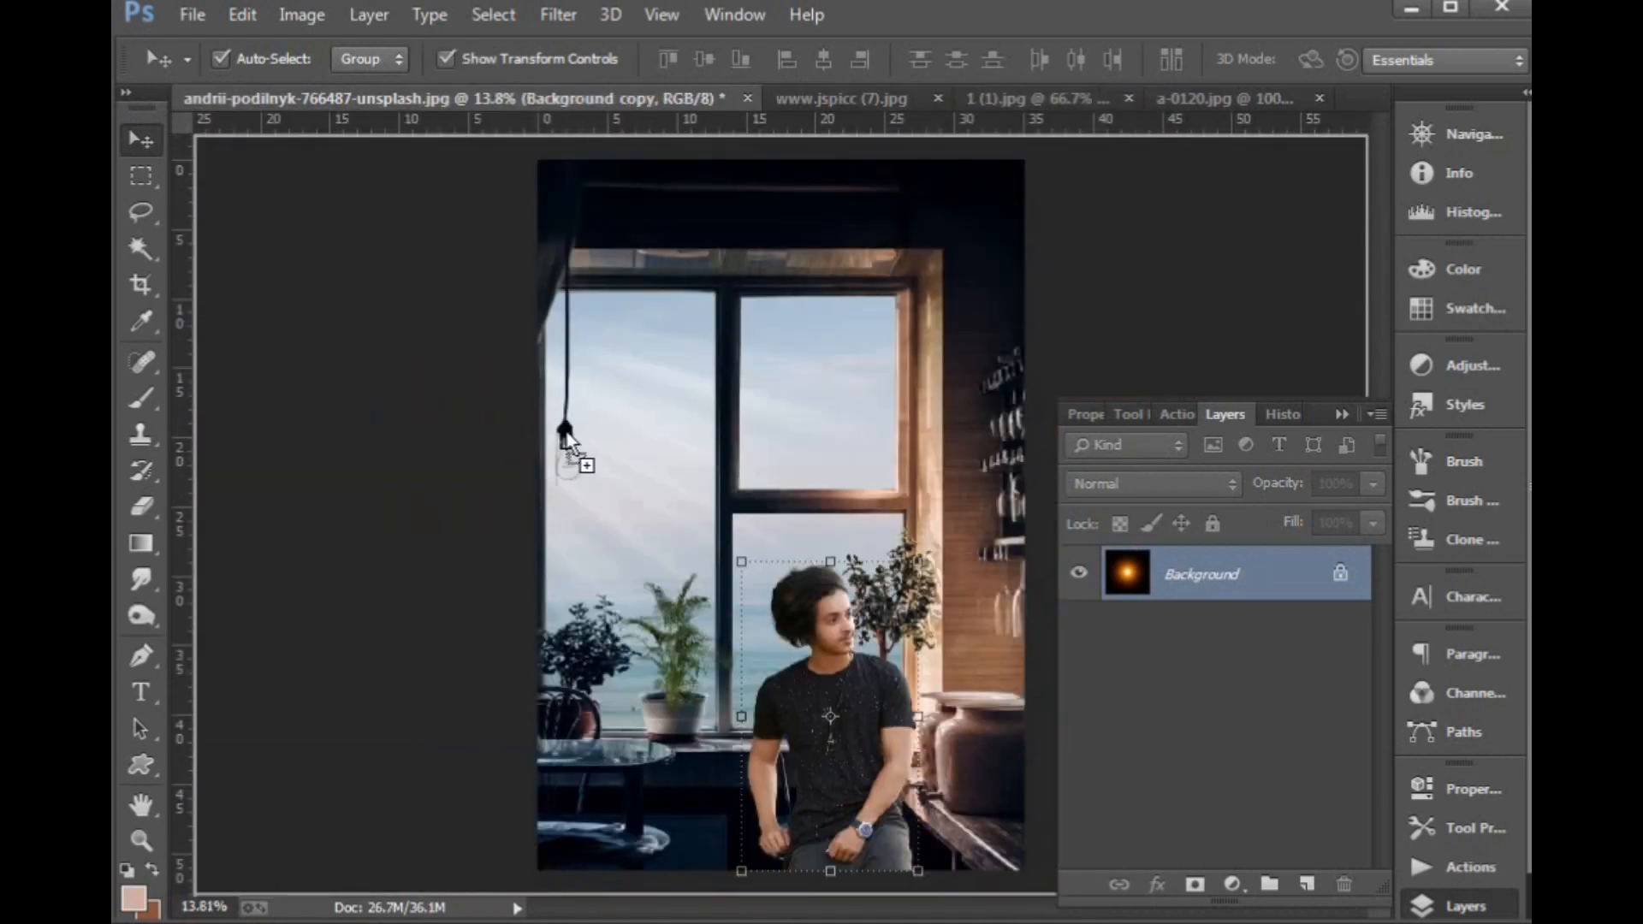
pyautogui.moveTo(568, 461); pyautogui.dragTo(566, 458)
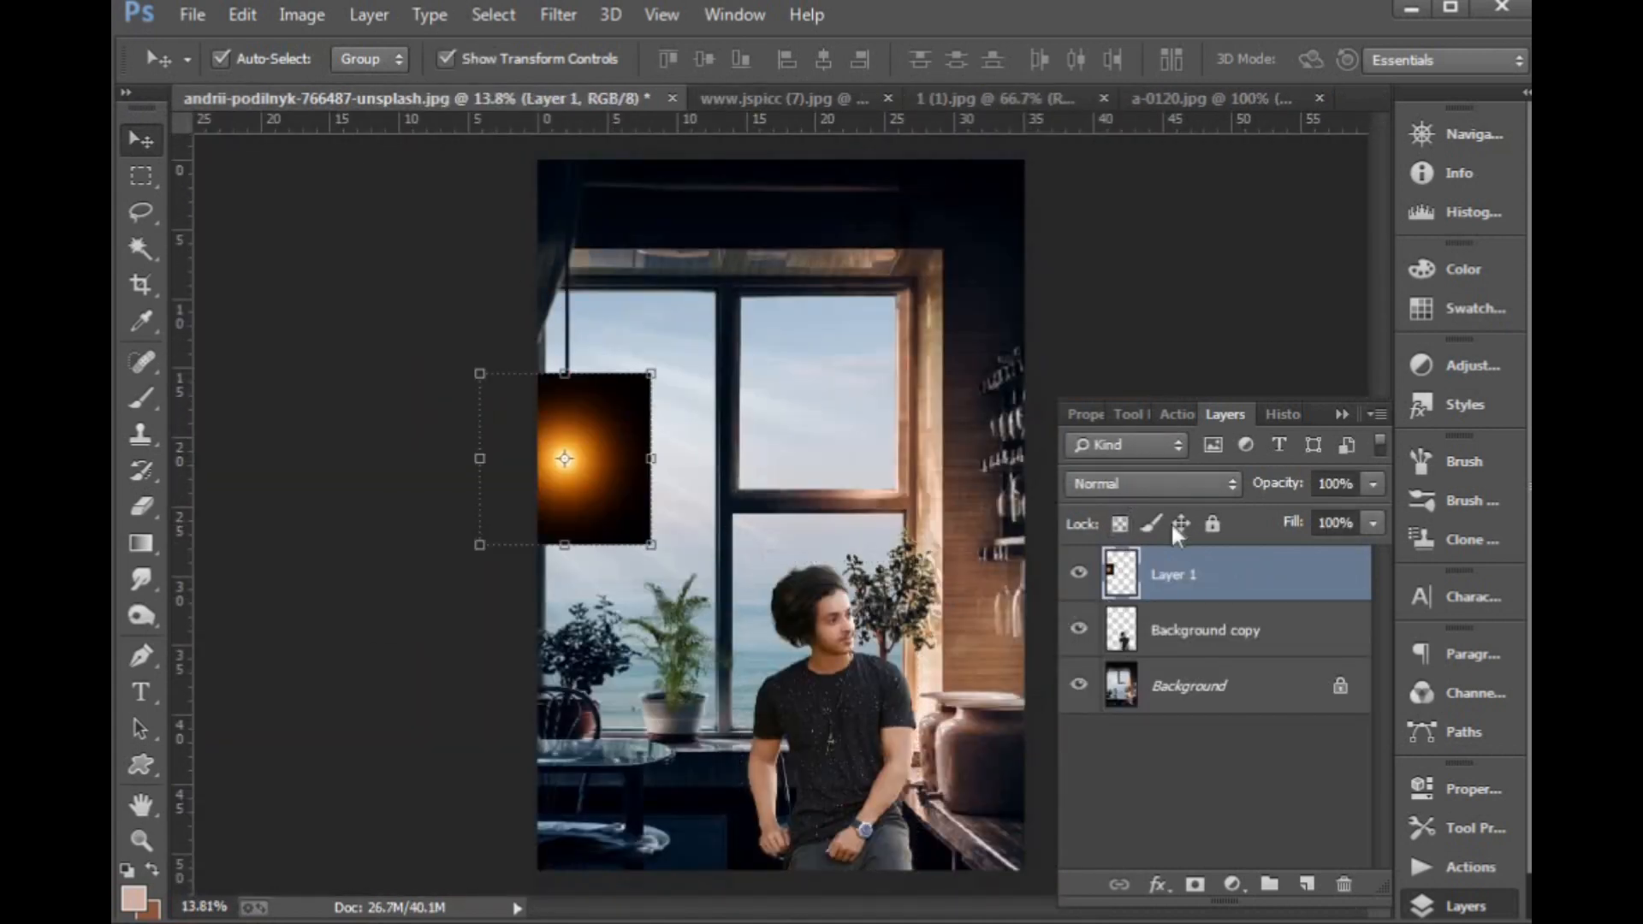
pyautogui.click(1121, 482)
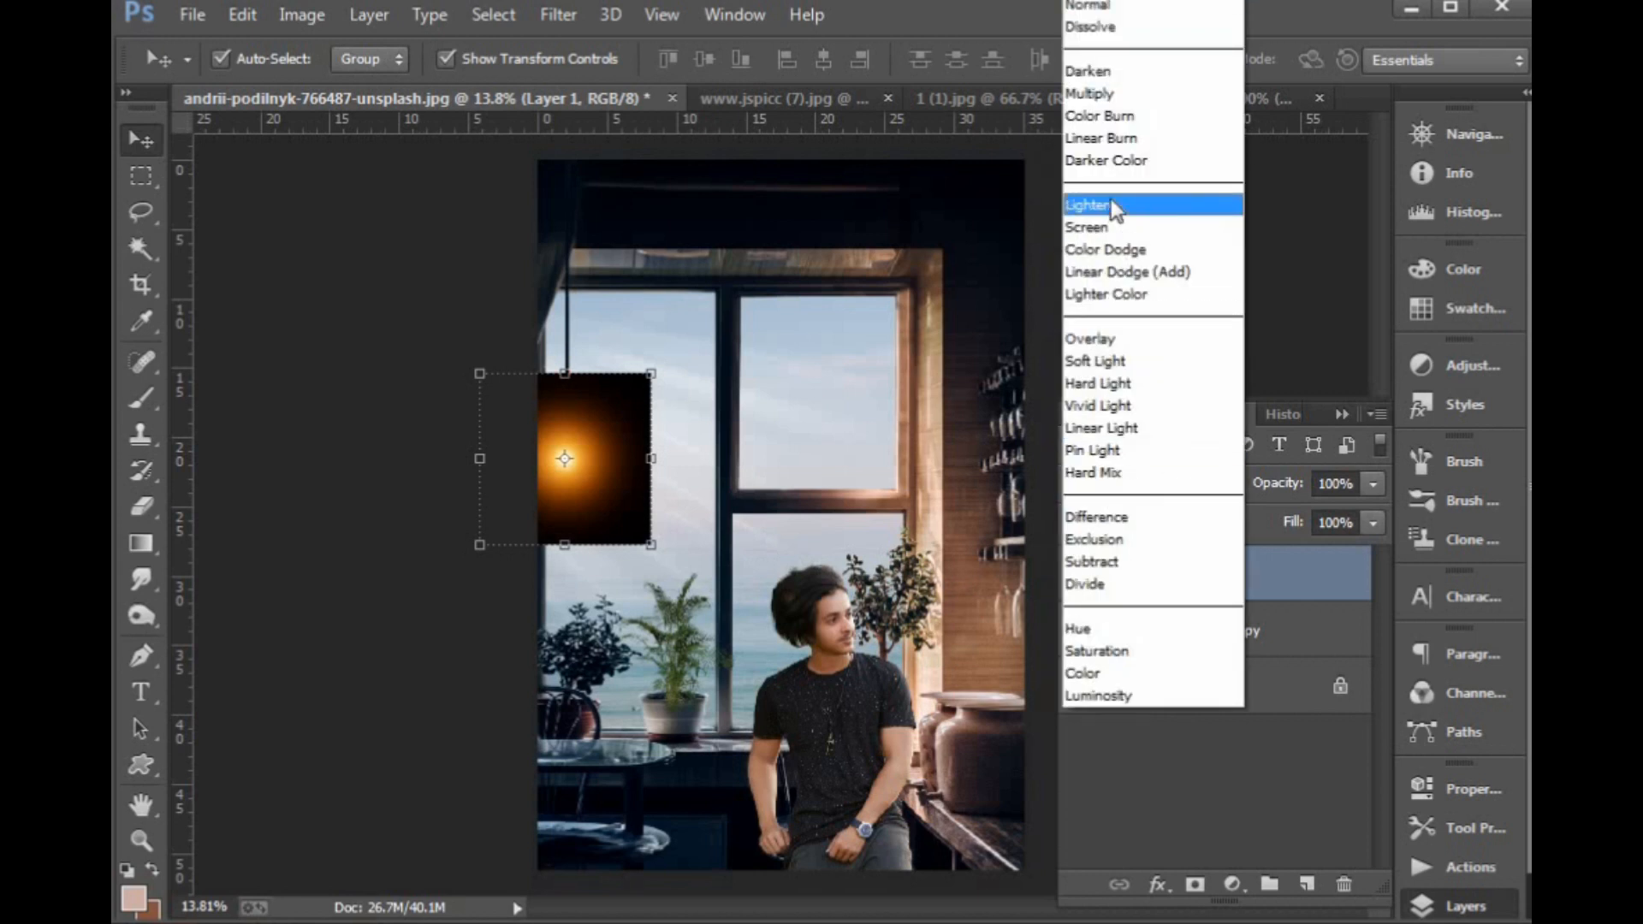
pyautogui.click(1111, 225)
# Enlarge the orange glow proportionally, keep it centred on the hanging bulb, and deselect the layer.
pyautogui.moveTo(811, 300); pyautogui.dragTo(270, 689)
pyautogui.moveTo(581, 502); pyautogui.dragTo(800, 612)
pyautogui.hotkey('ctrl', '0')
pyautogui.press('Return')
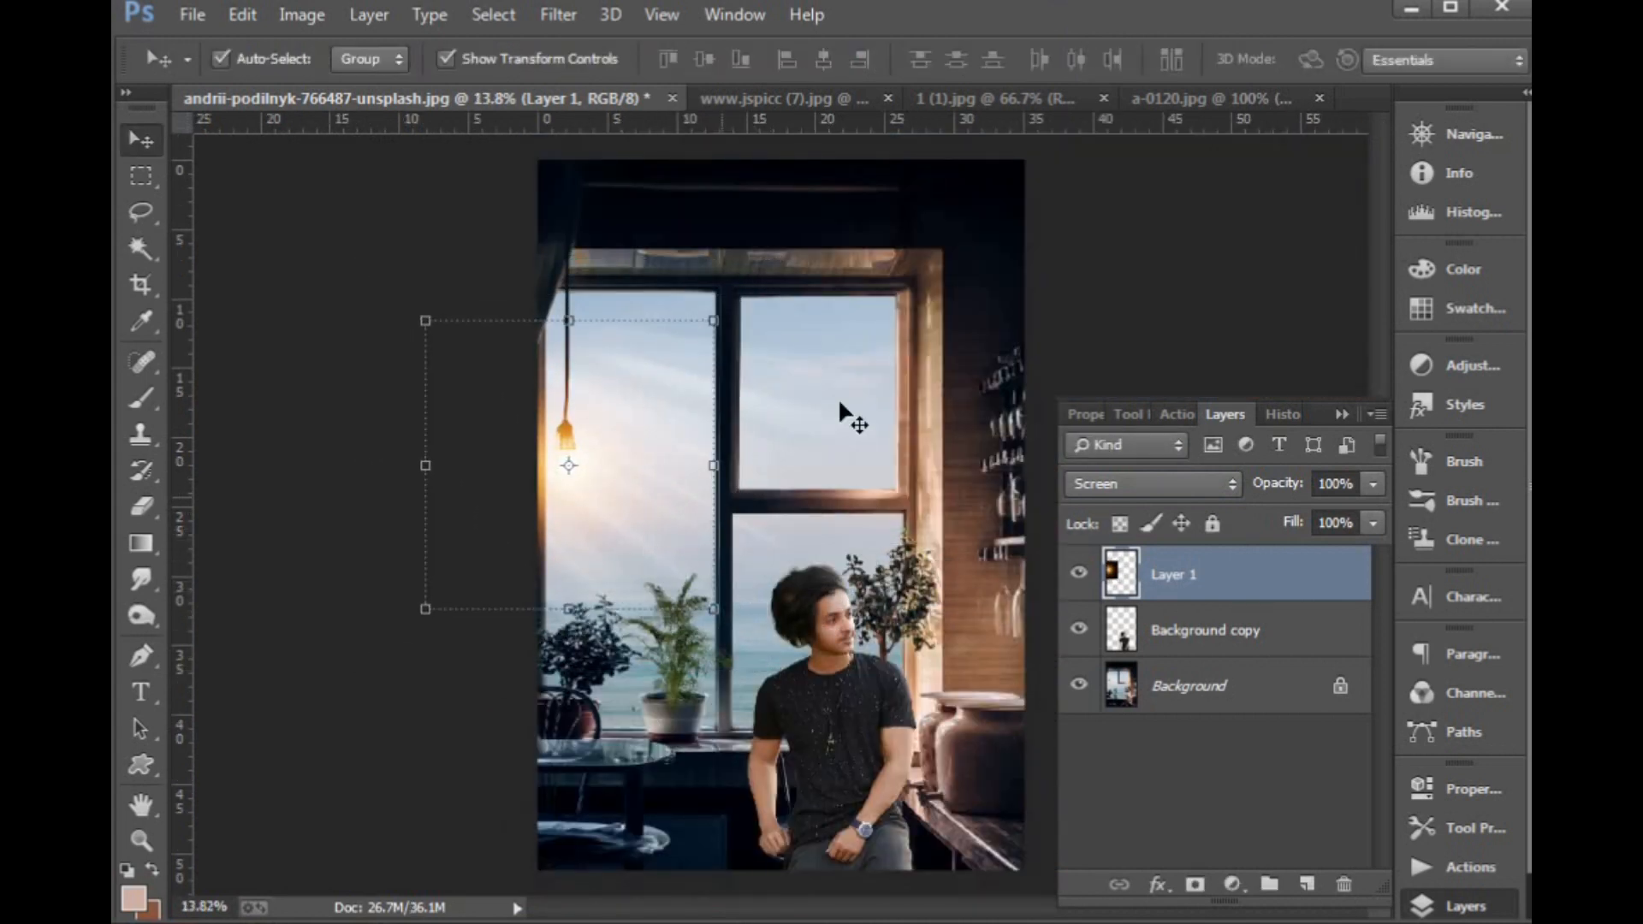
pyautogui.click(832, 409)
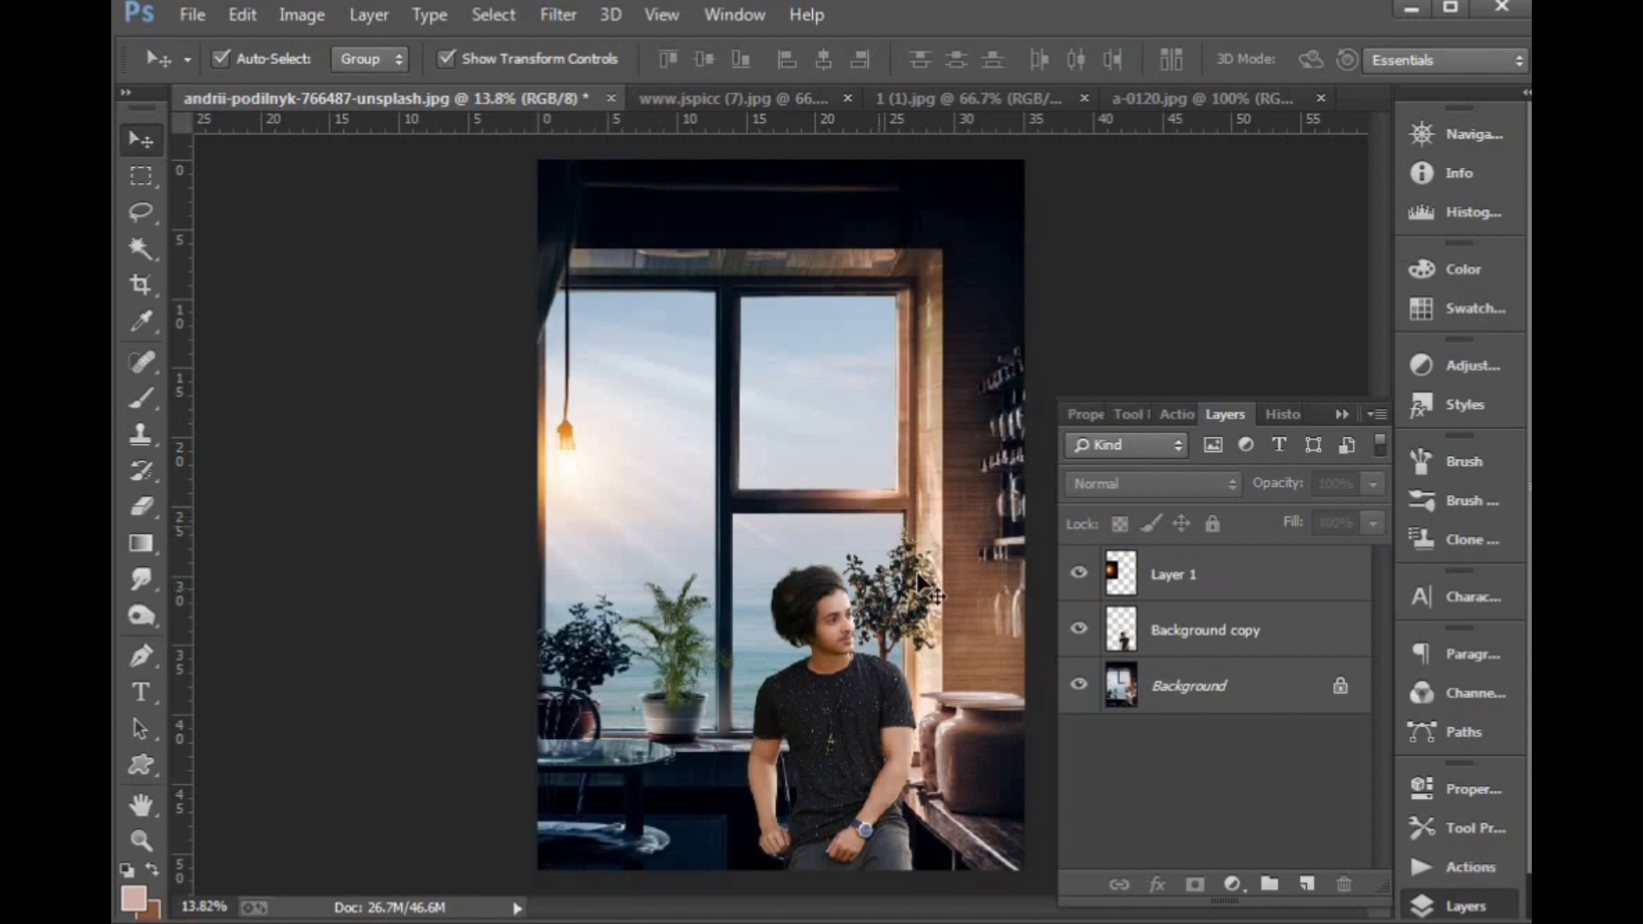
# Open the man's layer, Background copy, in the Camera Raw filter and raise the luminance of its oranges.
pyautogui.hotkey('ctrl', '+')
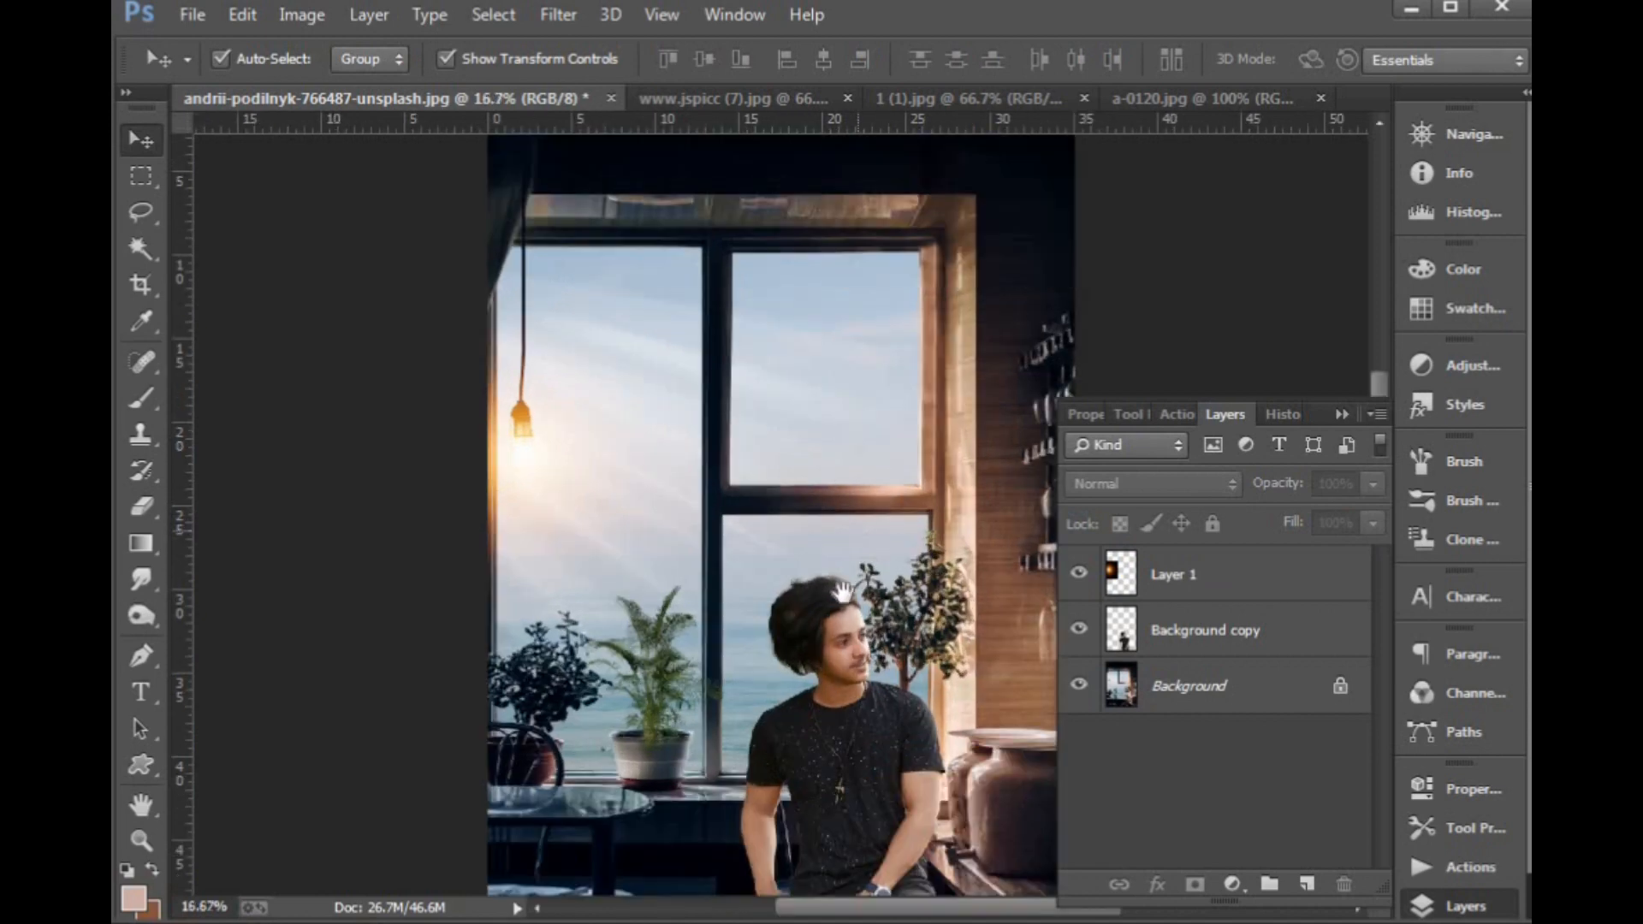
pyautogui.moveTo(841, 595); pyautogui.dragTo(752, 533)
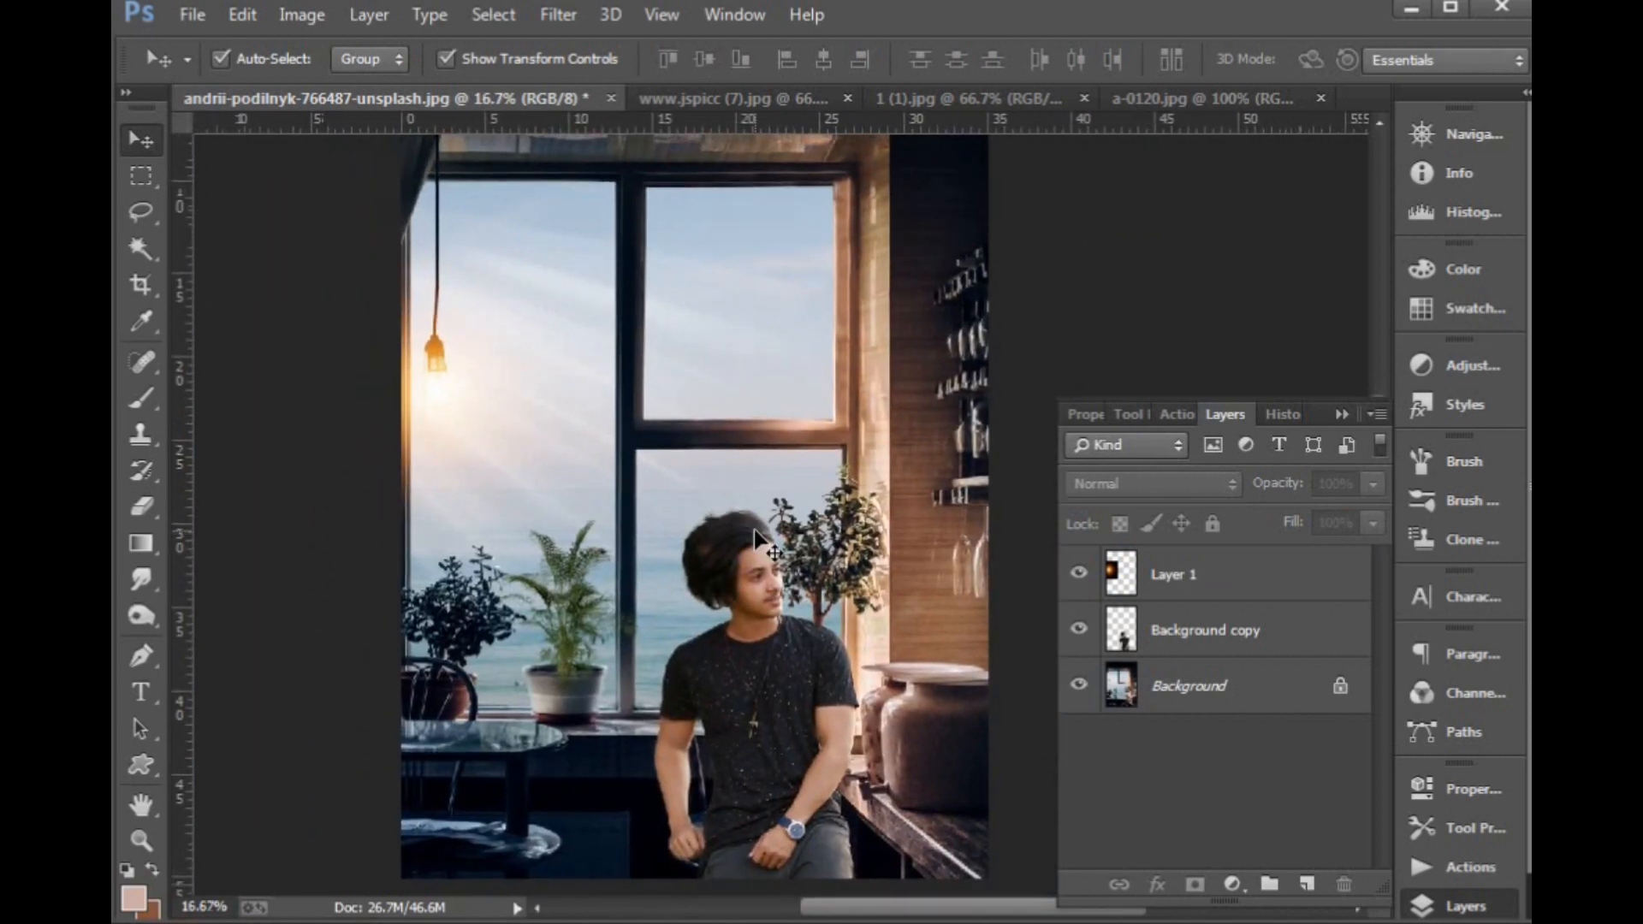
pyautogui.hotkey('ctrl', '-')
pyautogui.click(1188, 635)
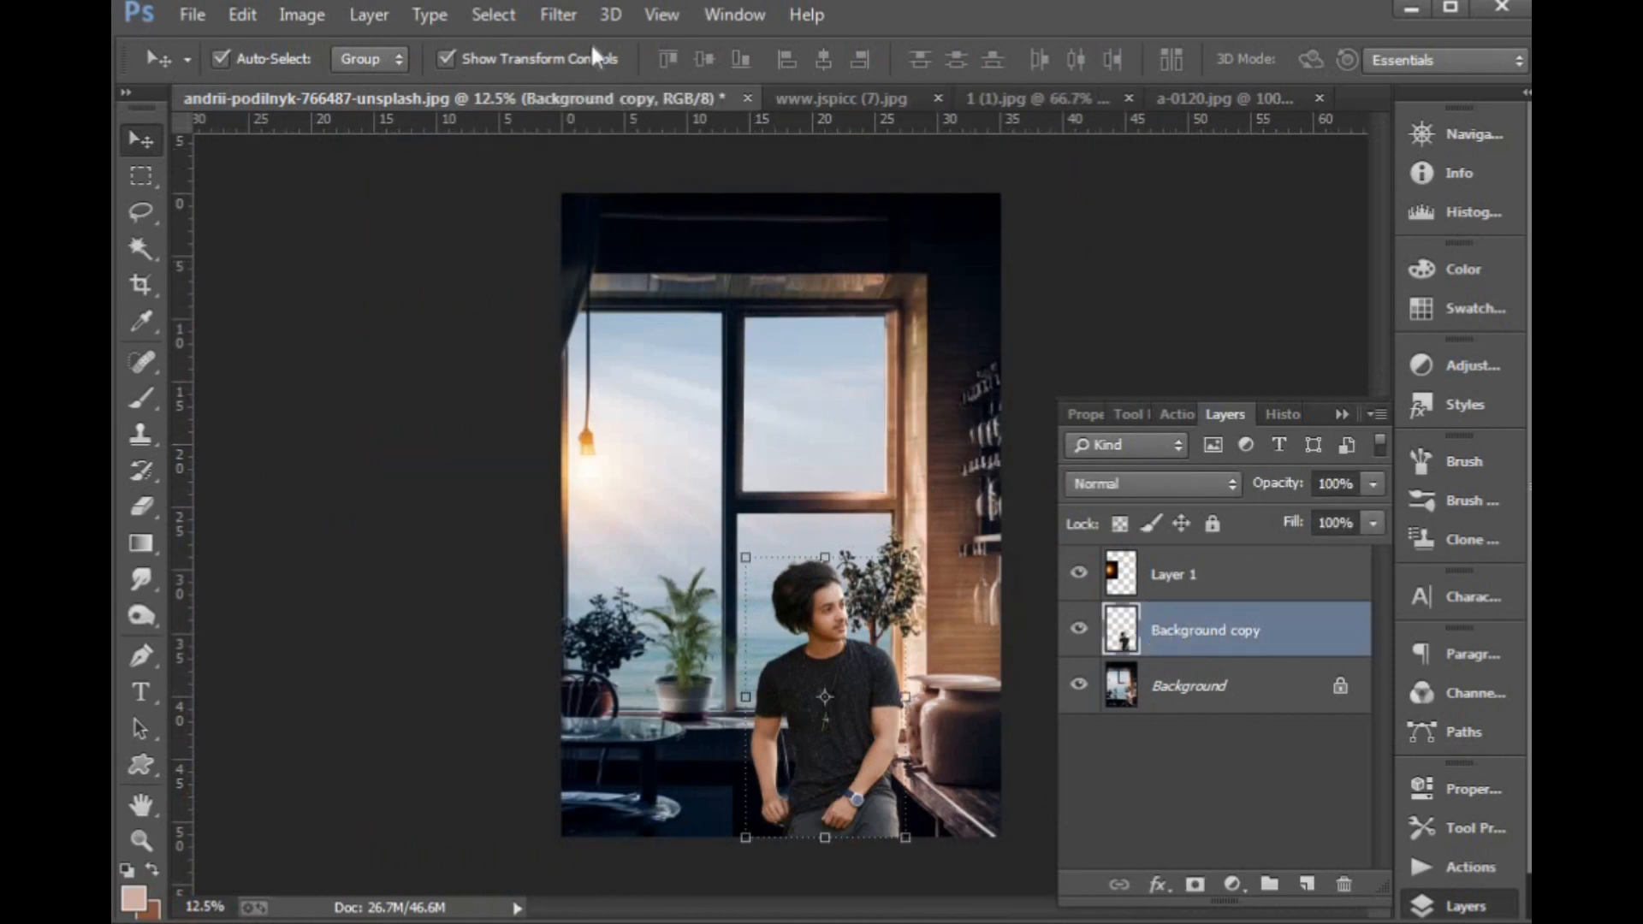
pyautogui.click(558, 16)
pyautogui.press('Escape')
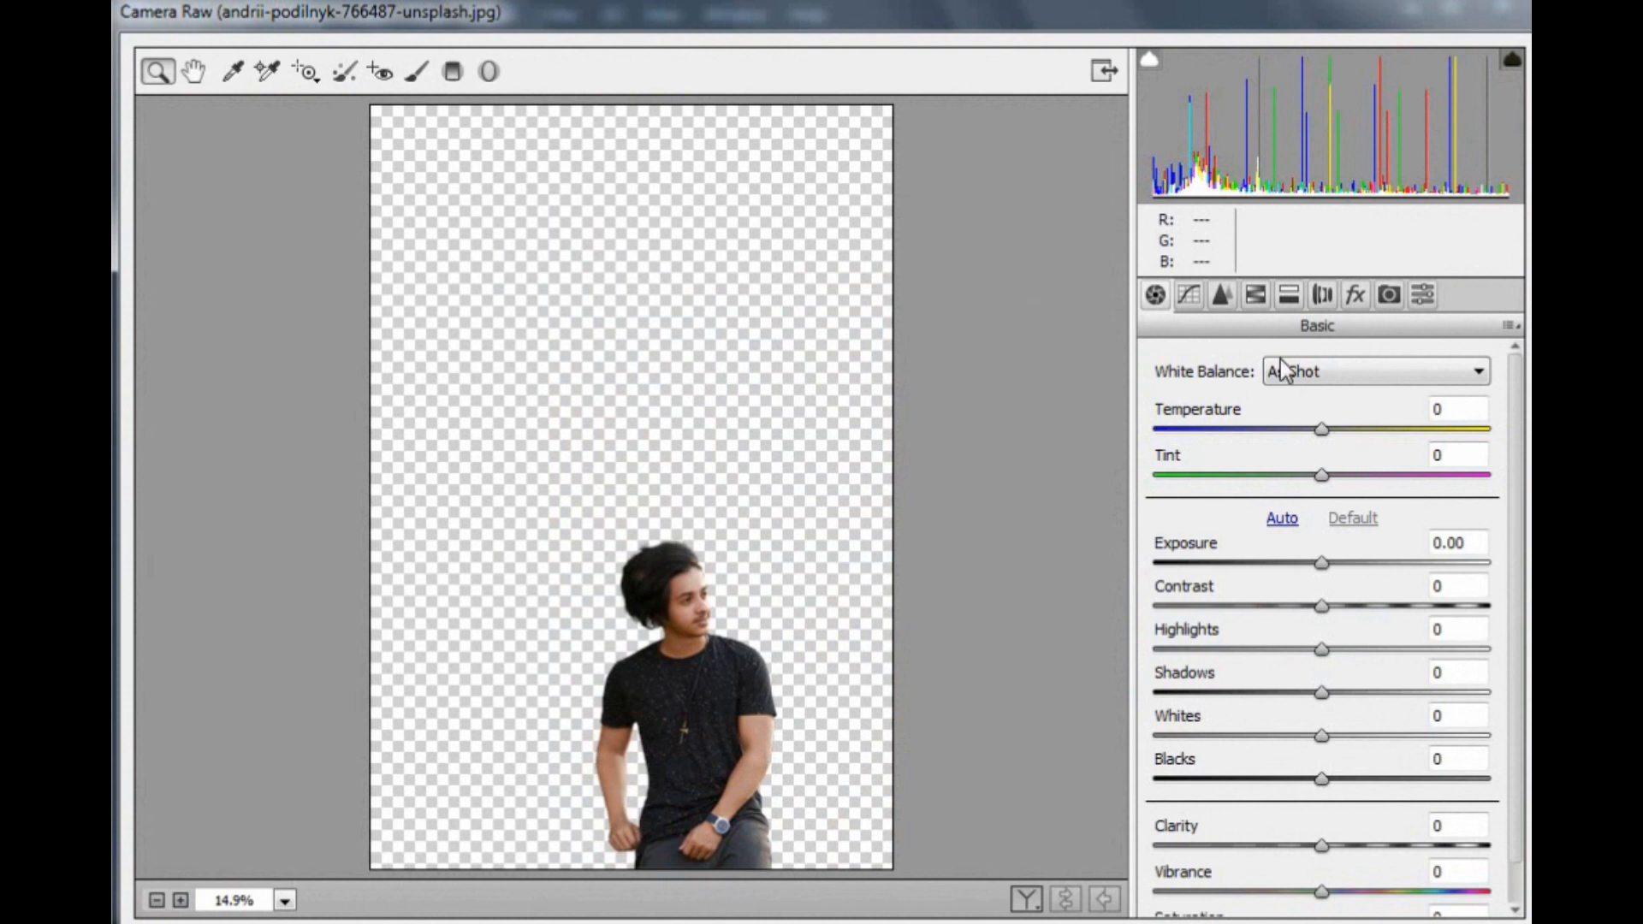
pyautogui.click(1259, 295)
pyautogui.click(1318, 404)
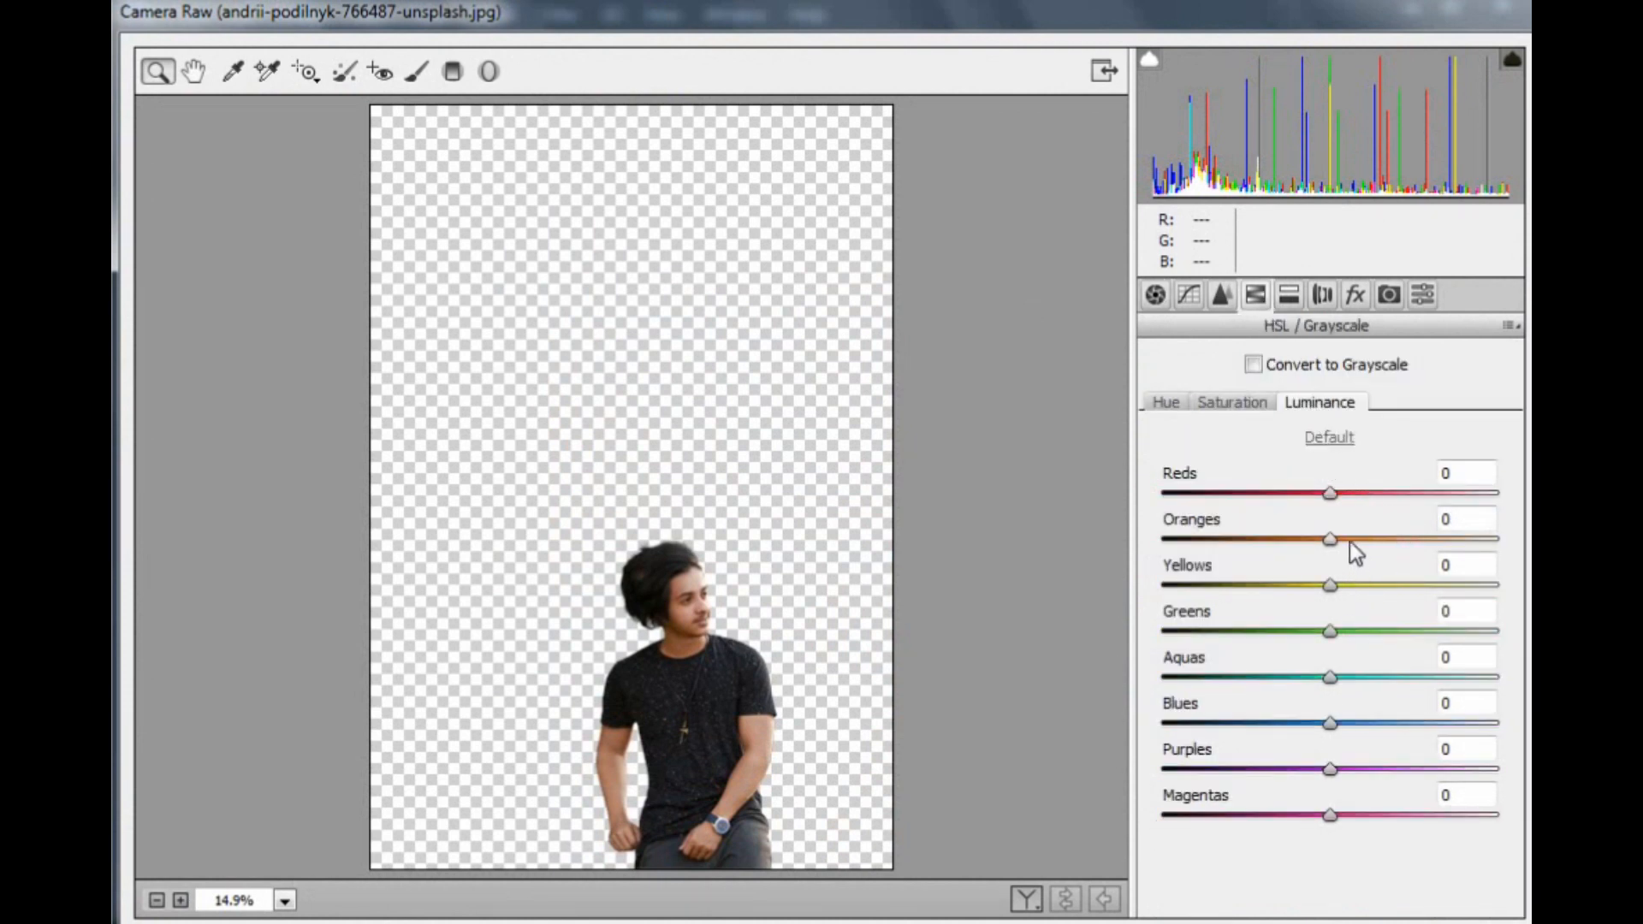
pyautogui.moveTo(1345, 538); pyautogui.dragTo(1369, 536)
# Set Shadows to -12, lower the Blacks, and apply the Camera Raw adjustments to the man.
pyautogui.click(1156, 297)
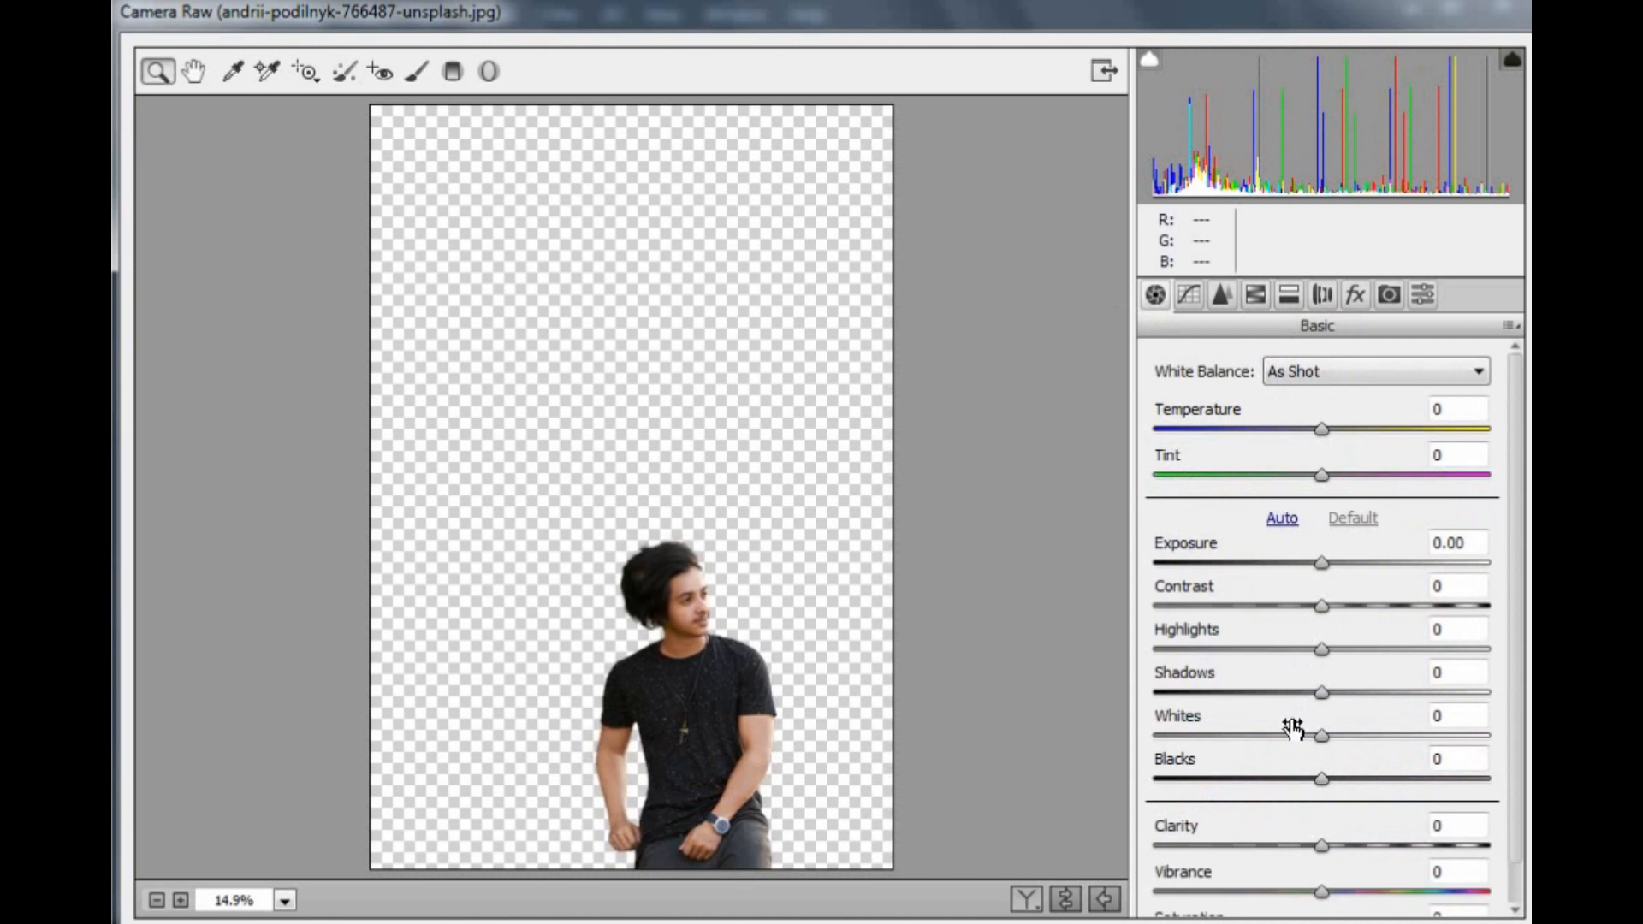
pyautogui.moveTo(1321, 693); pyautogui.dragTo(1302, 689)
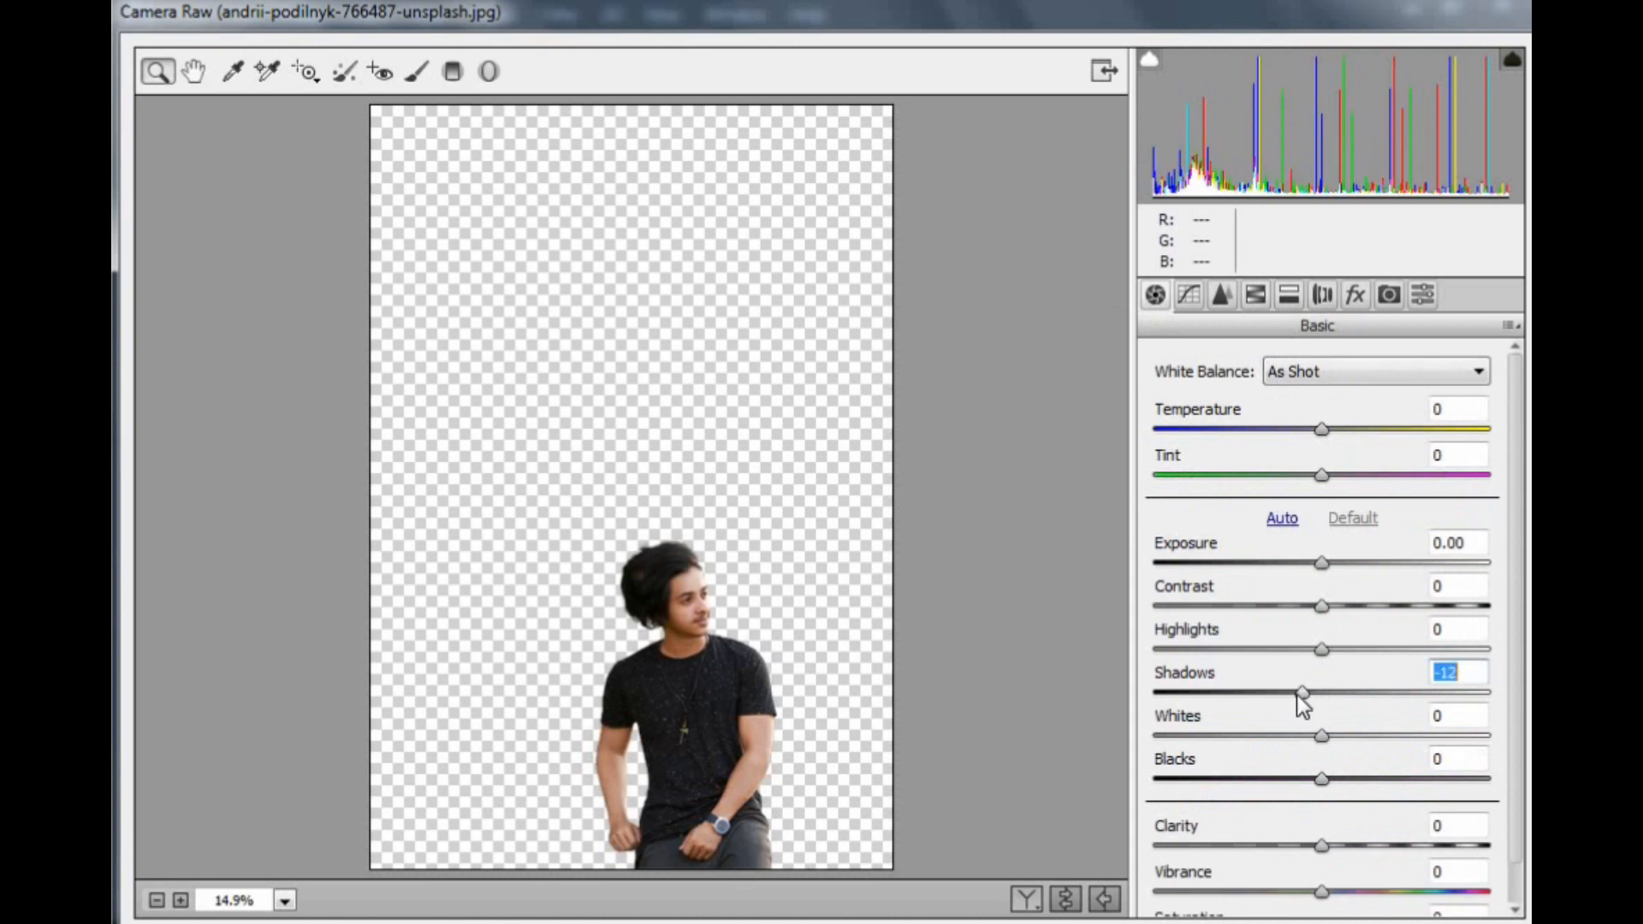
pyautogui.moveTo(1309, 778); pyautogui.dragTo(1265, 779)
pyautogui.press('Return')
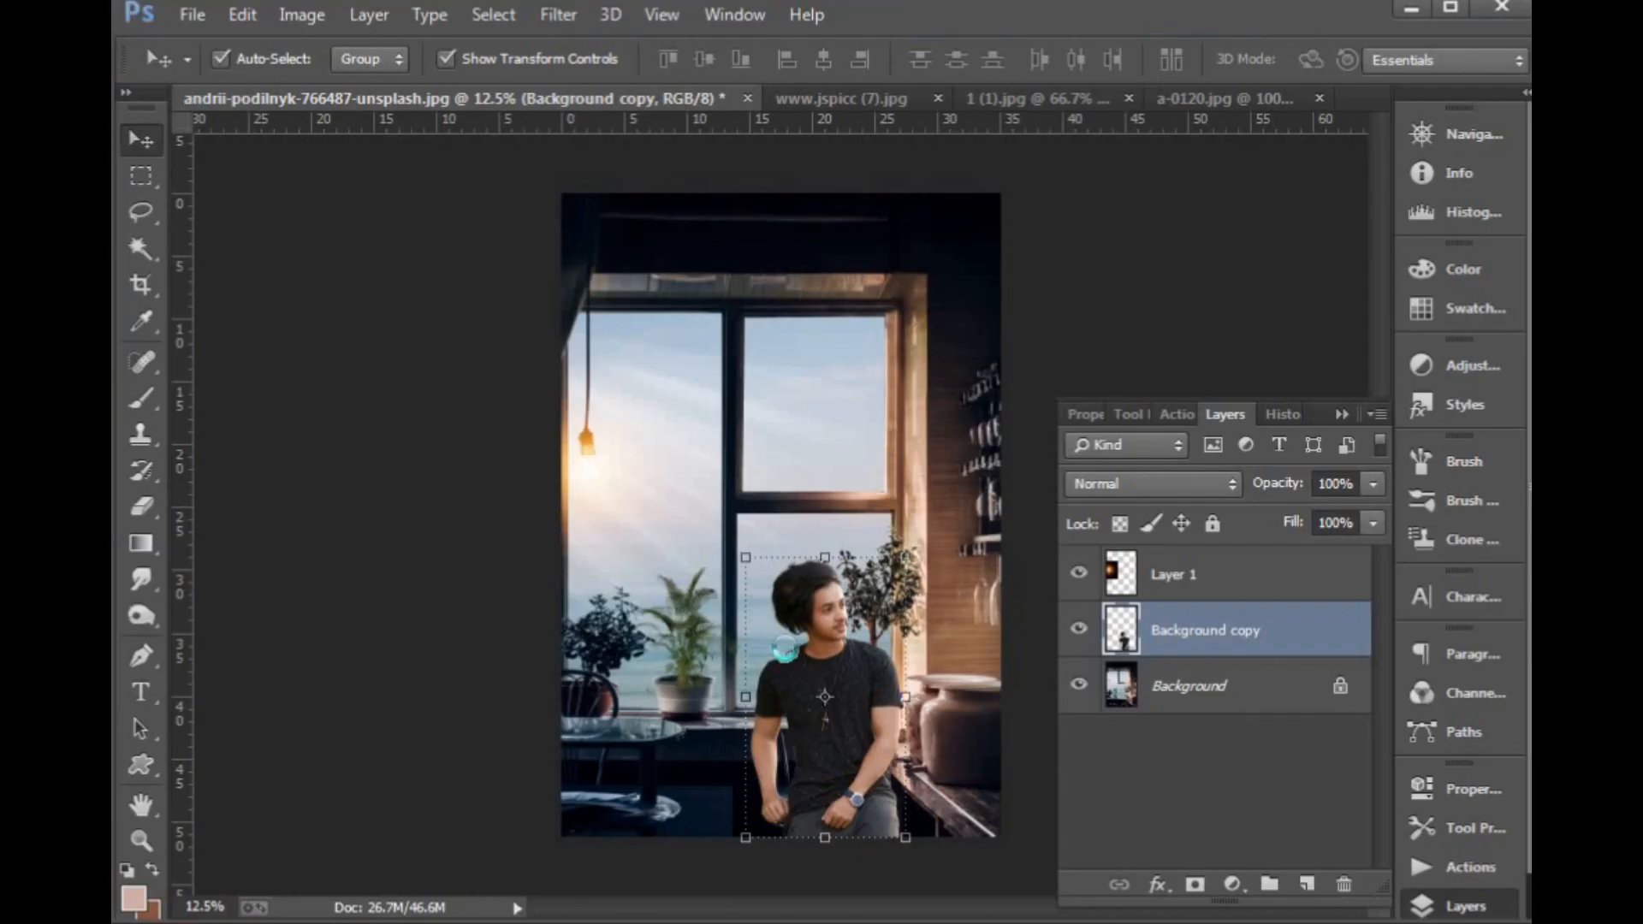
# Duplicate the bulb's glow over the glass table and scale the copy to about 300%.
pyautogui.click(591, 450)
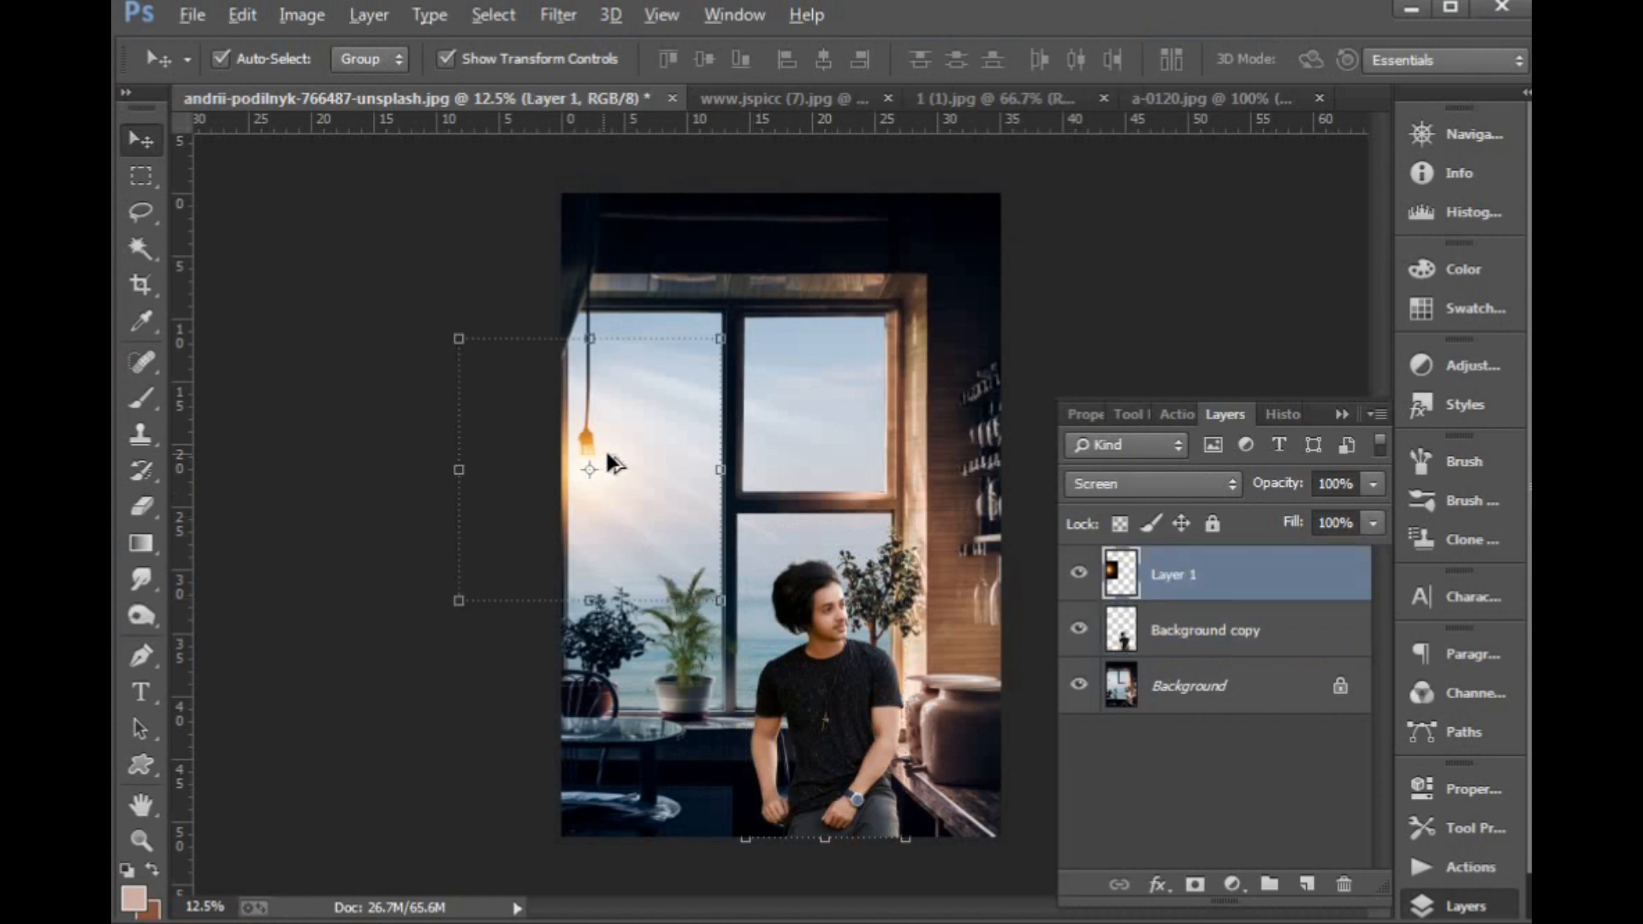
pyautogui.moveTo(607, 452); pyautogui.dragTo(657, 743)
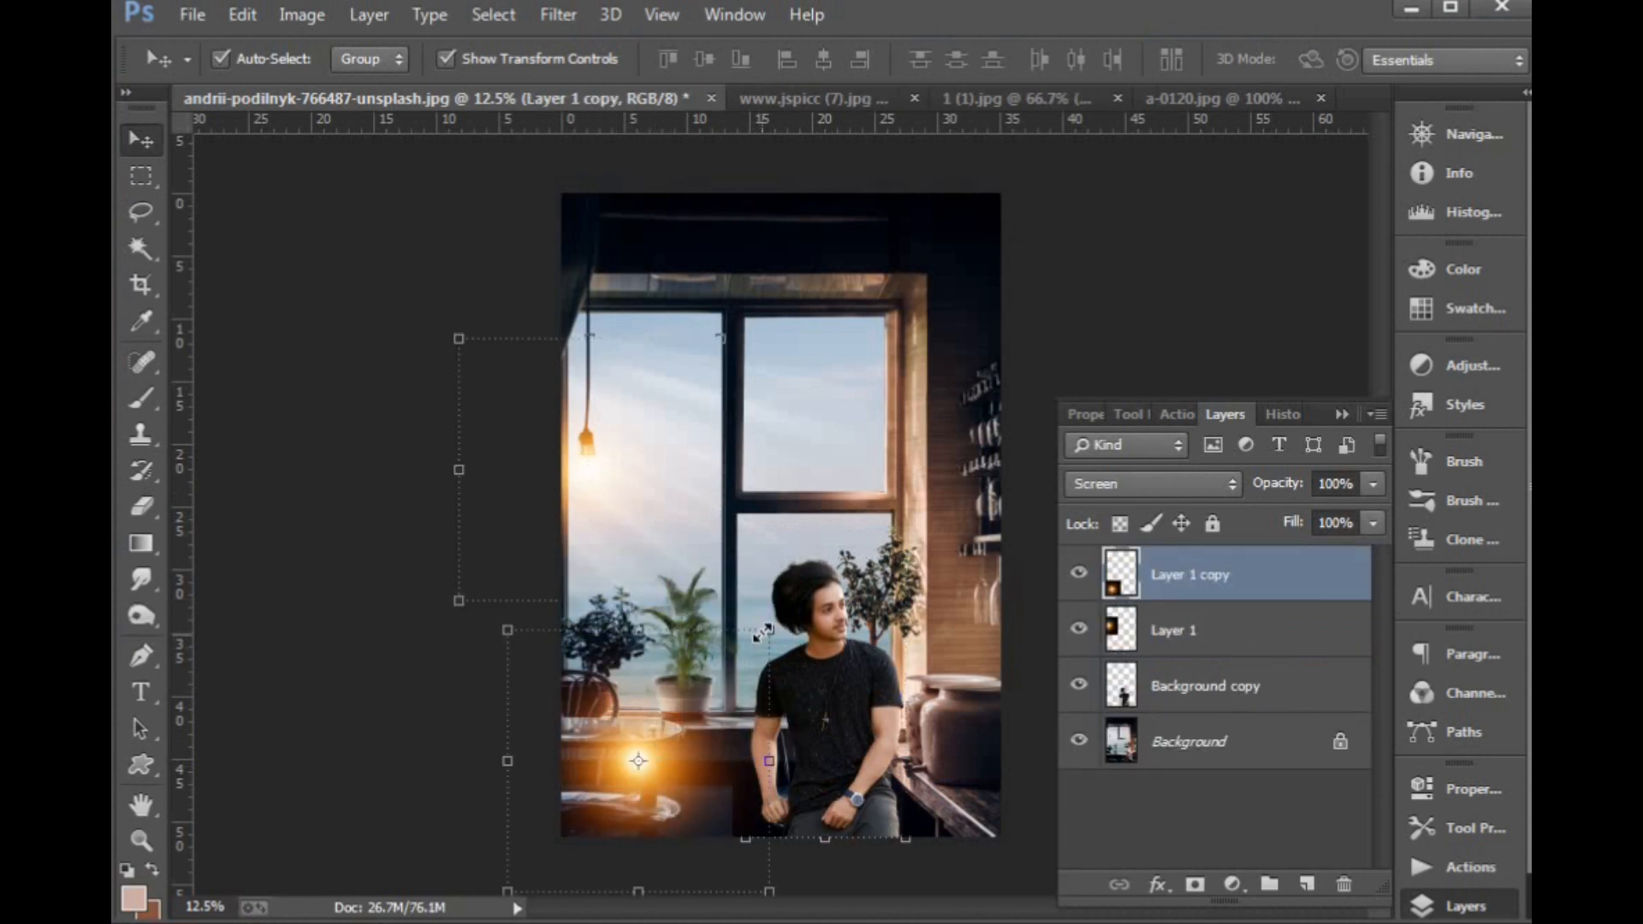
pyautogui.moveTo(770, 614); pyautogui.dragTo(746, 558)
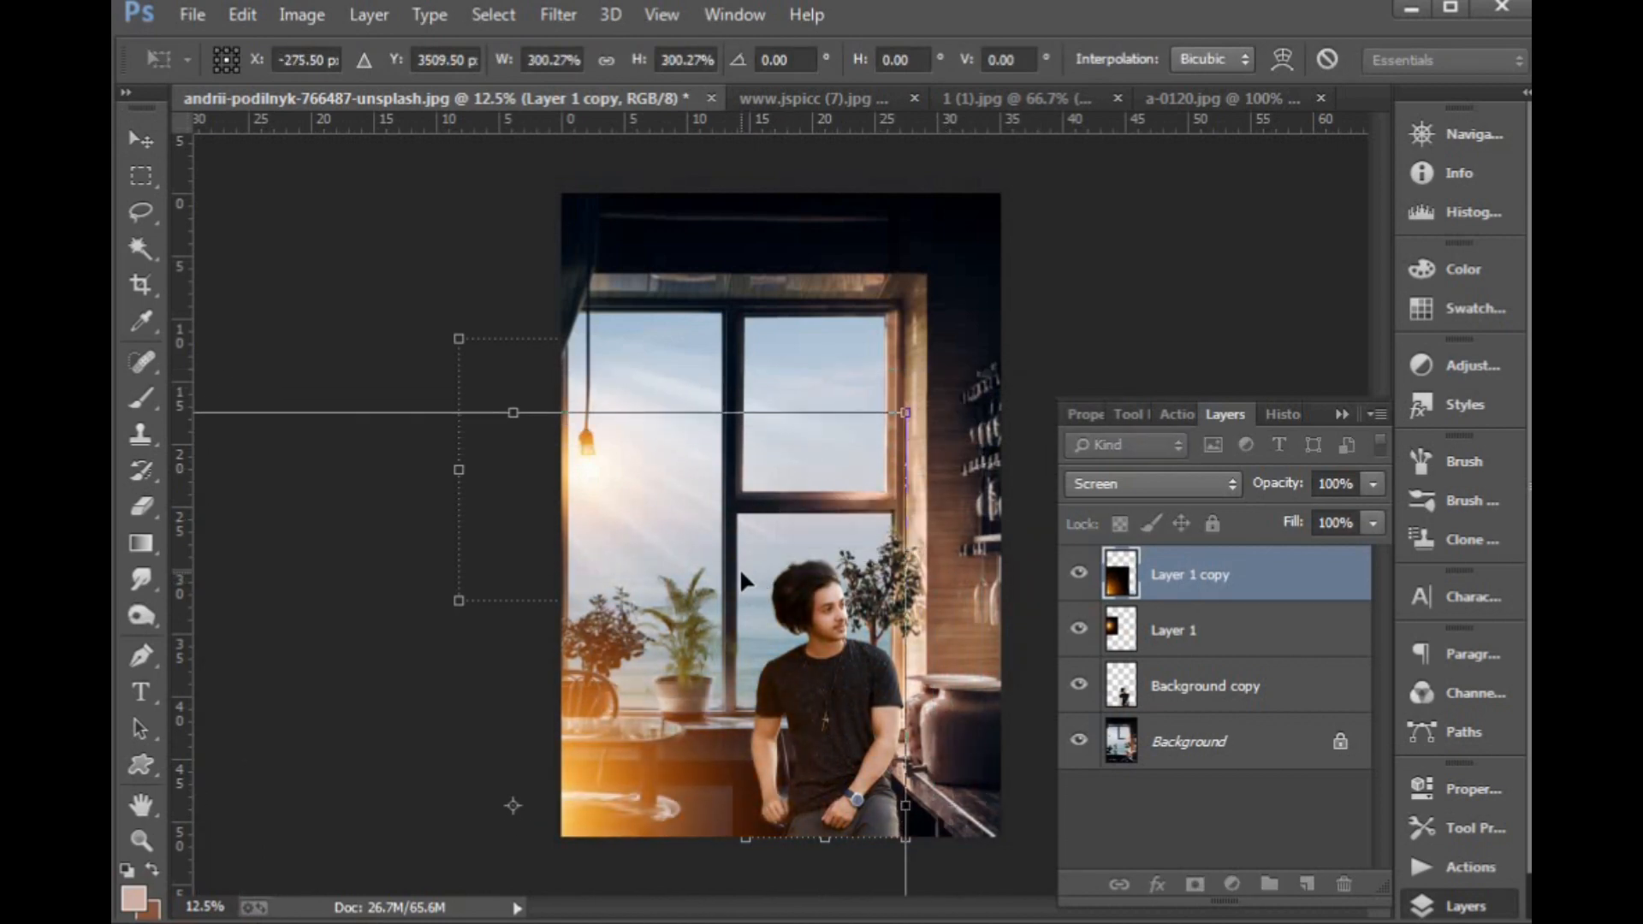
pyautogui.press('Return')
# Turn the duplicated glow blue with a Hue/Saturation hue of -150 and reduce its layer opacity to 37%.
pyautogui.click(309, 24)
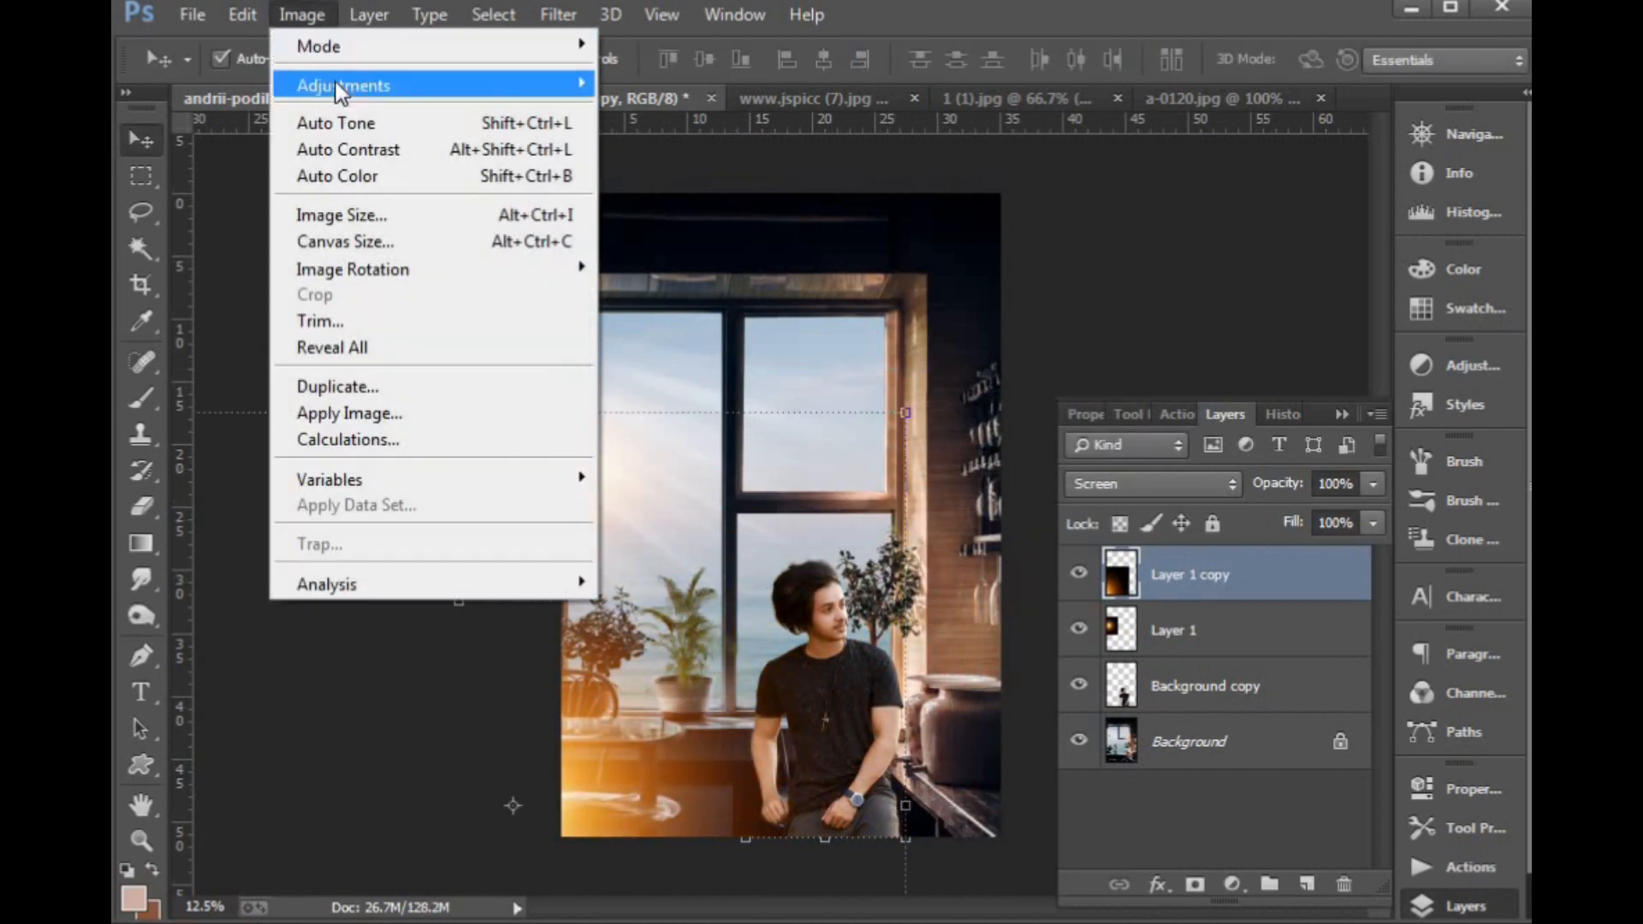
pyautogui.moveTo(342, 85)
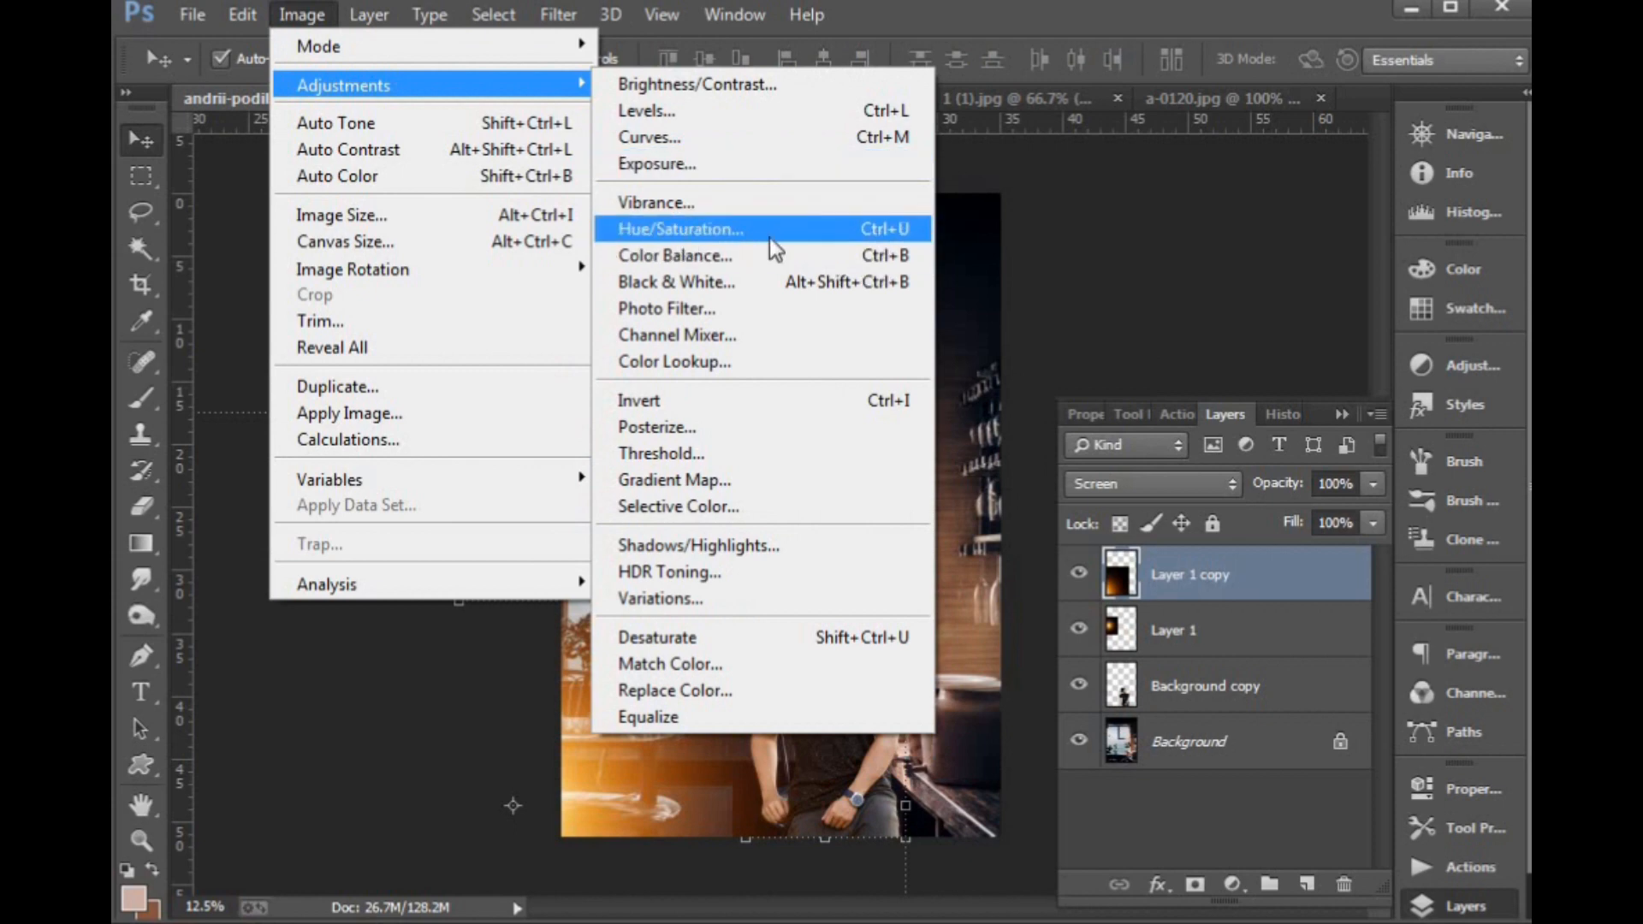
pyautogui.click(665, 229)
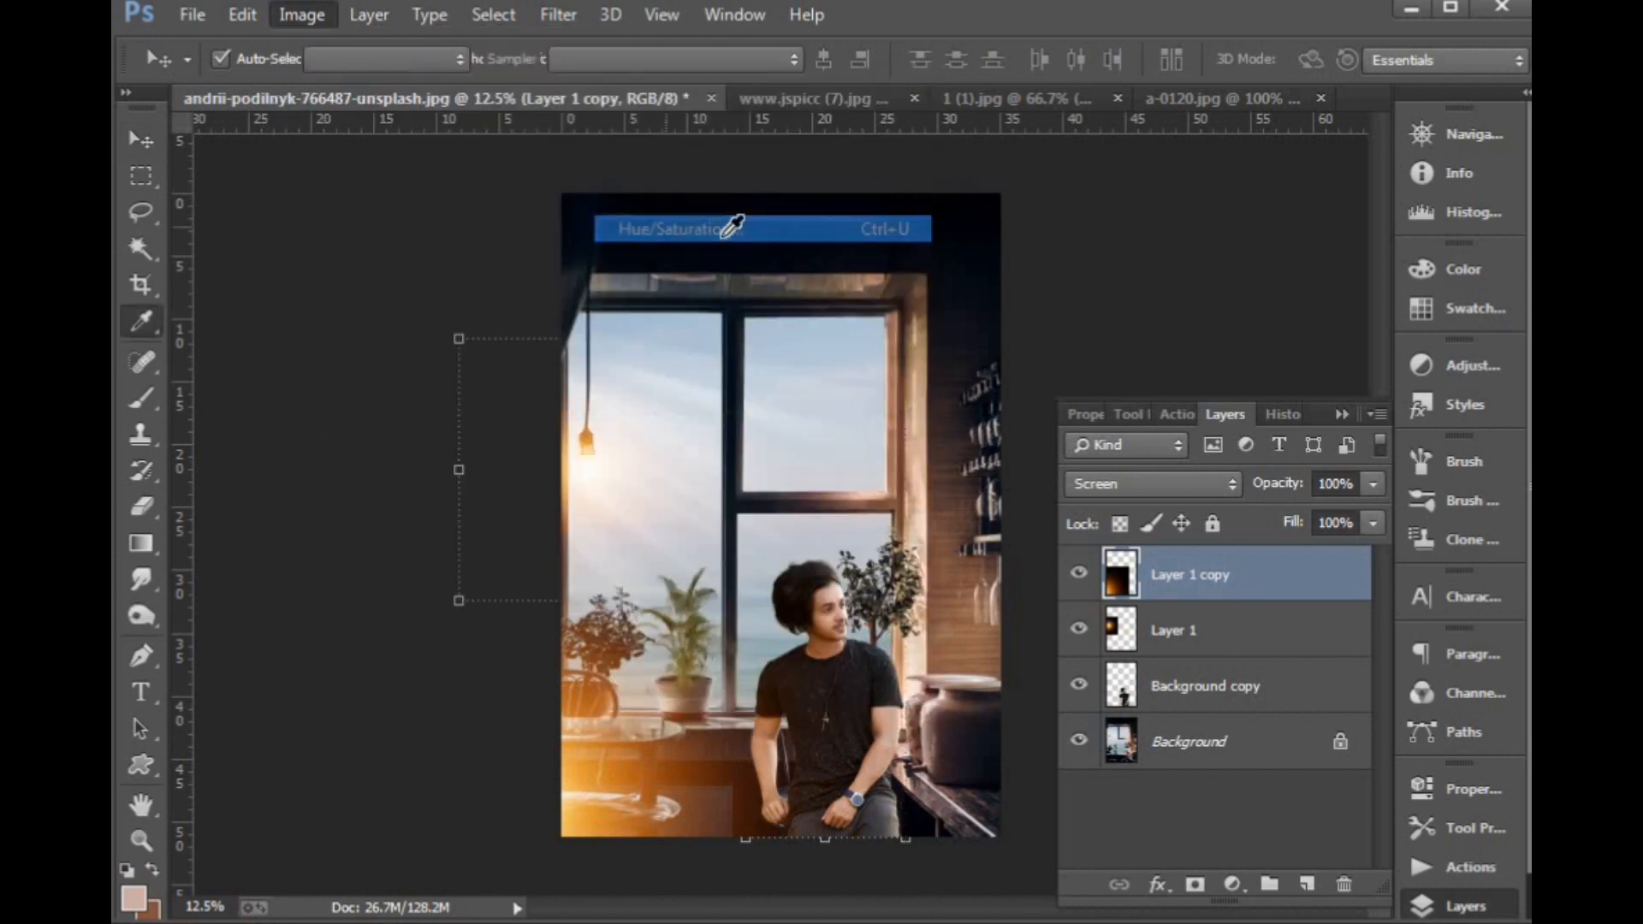
pyautogui.moveTo(1076, 354); pyautogui.dragTo(967, 330)
pyautogui.click(1404, 220)
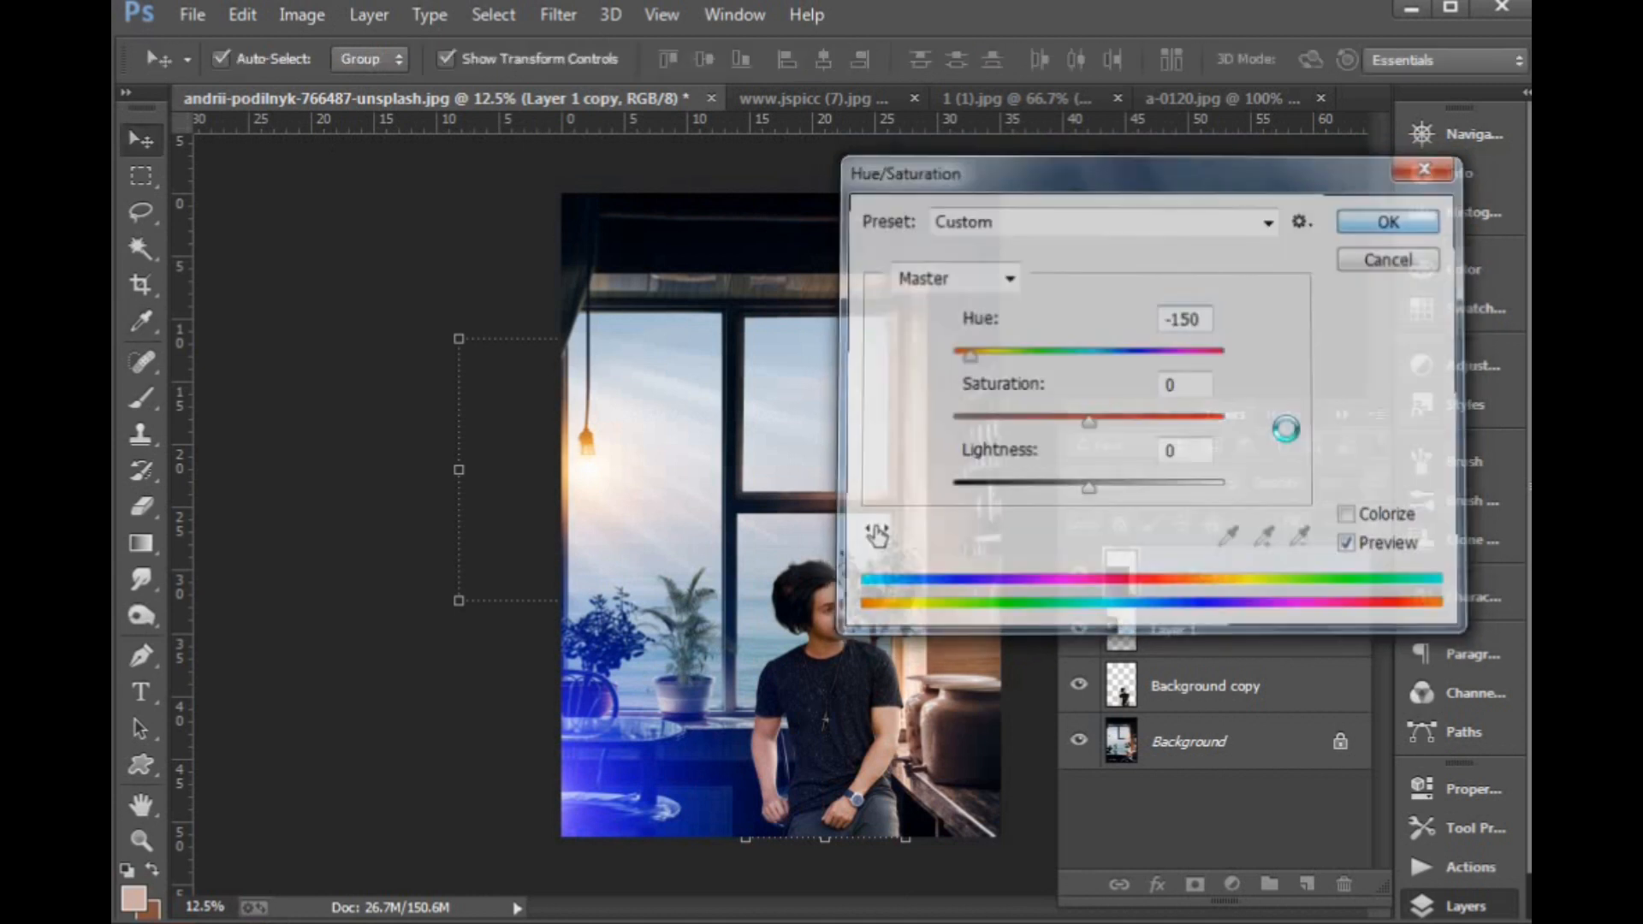
pyautogui.moveTo(1295, 494); pyautogui.dragTo(1199, 495)
pyautogui.click(1207, 562)
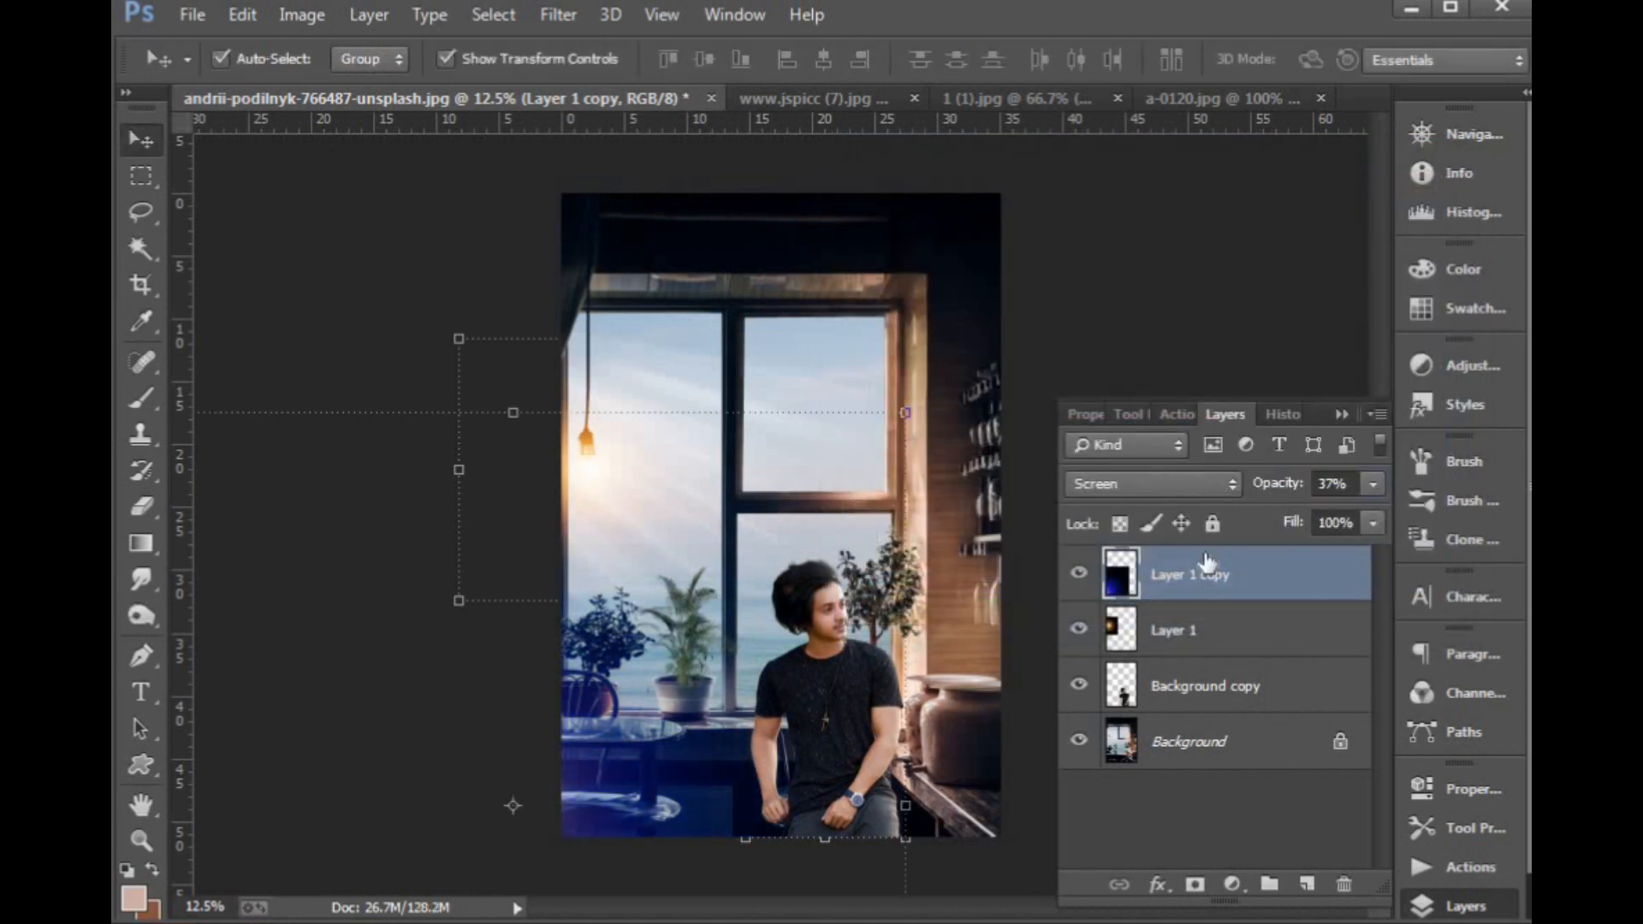
# Scale the blue glow to 129.80% and position it over the lower part of the room.
pyautogui.moveTo(584, 775); pyautogui.dragTo(660, 832)
pyautogui.moveTo(989, 471); pyautogui.dragTo(1103, 372)
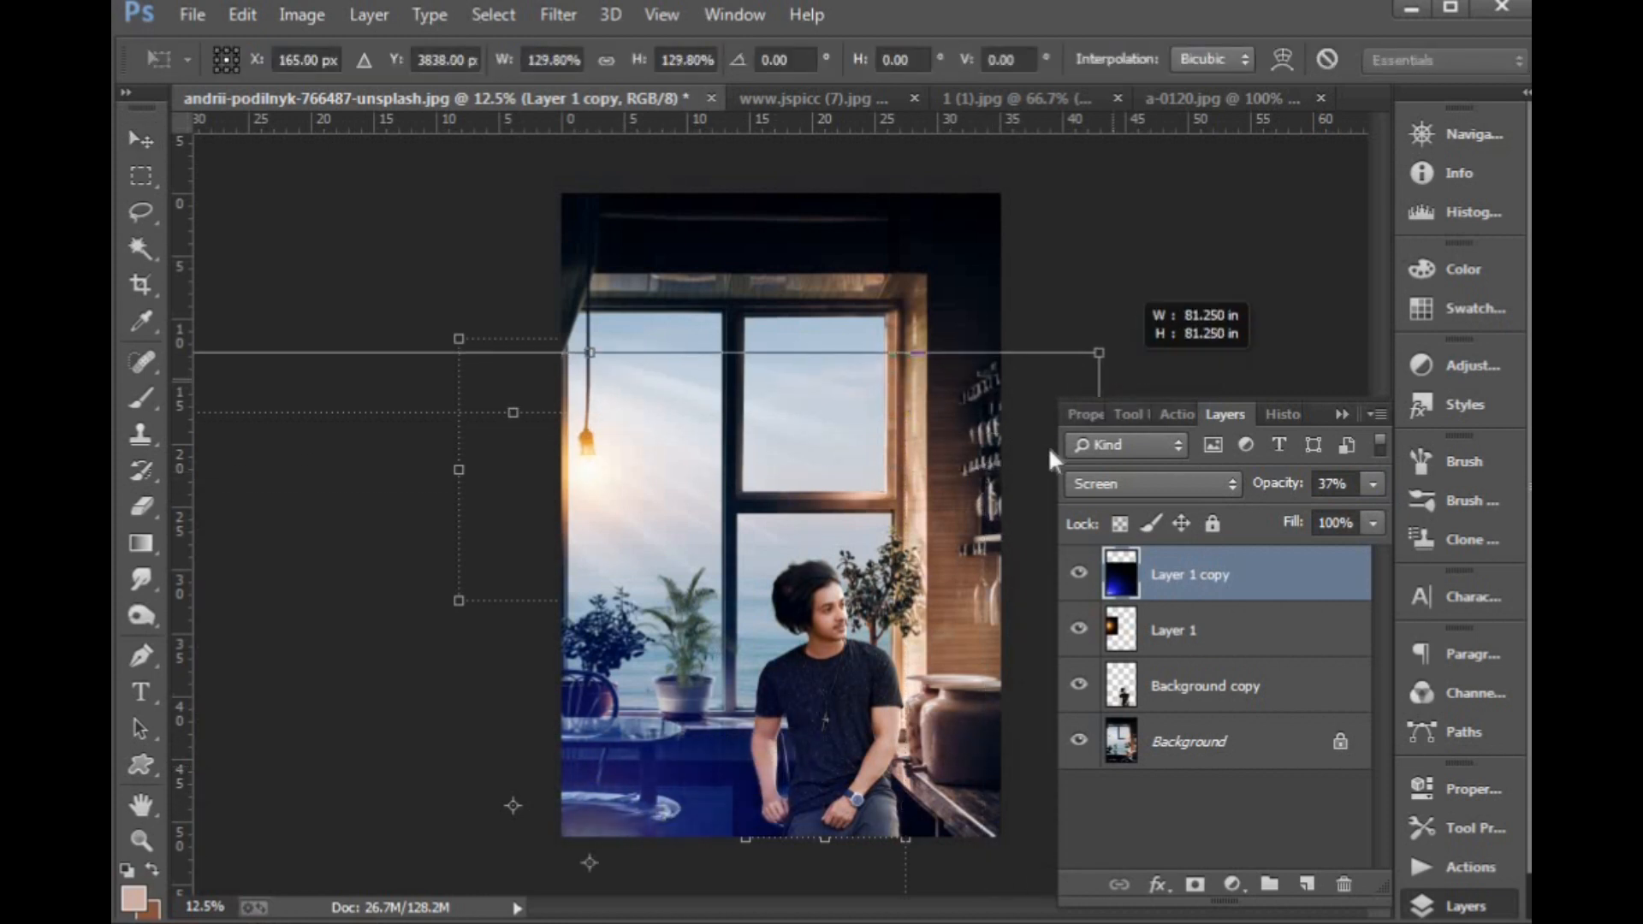
pyautogui.moveTo(808, 579); pyautogui.dragTo(793, 620)
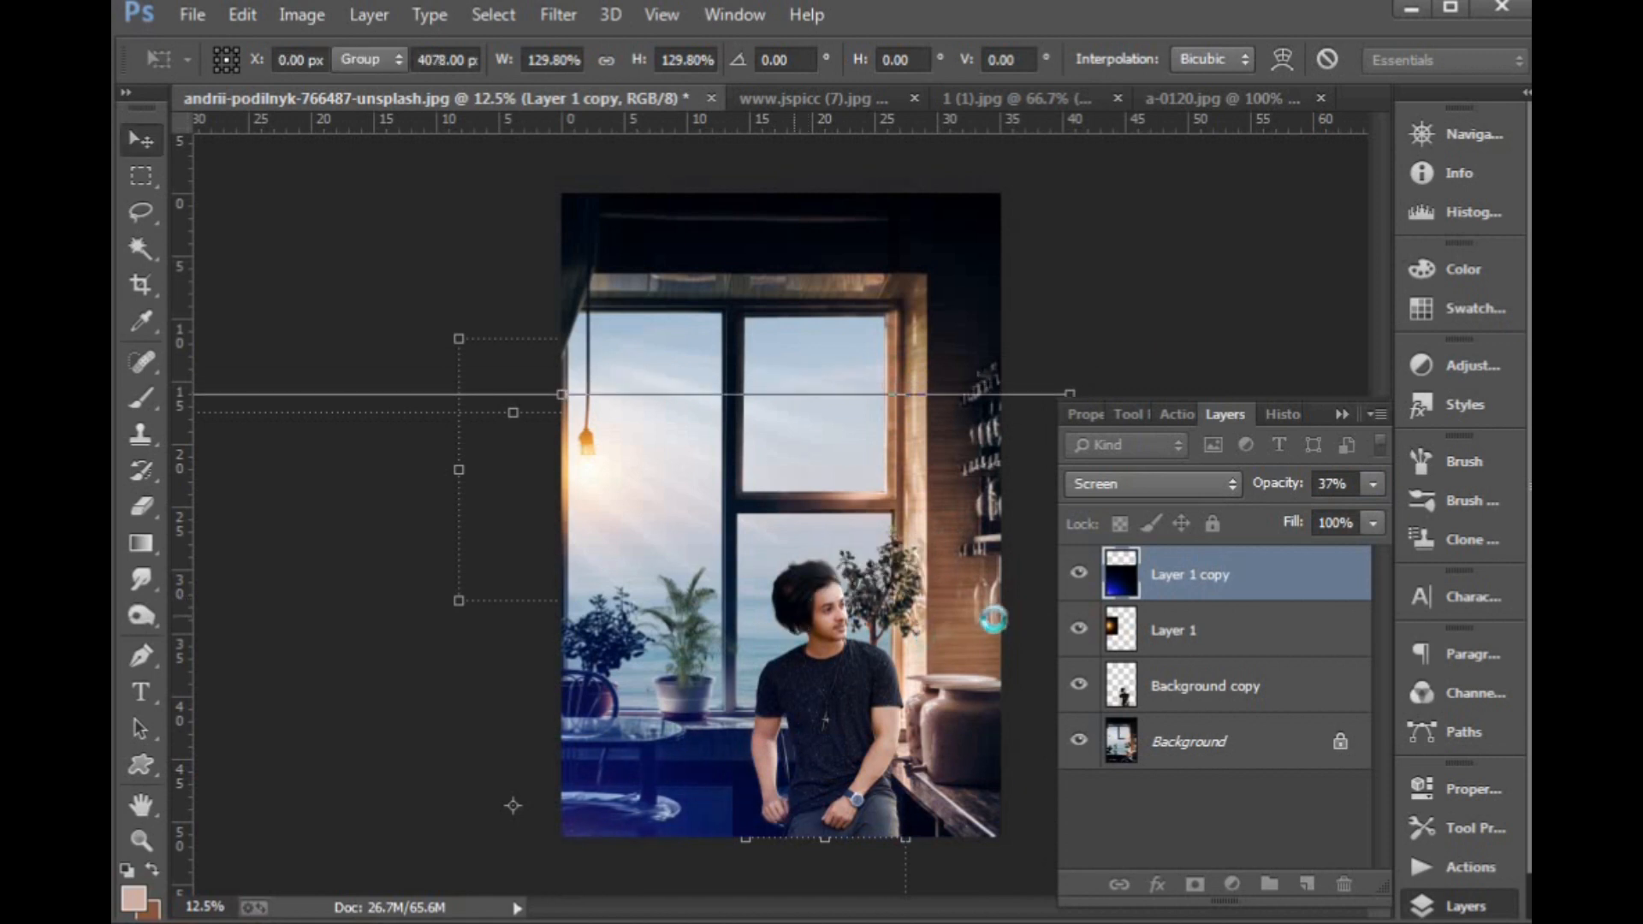
pyautogui.press('Return')
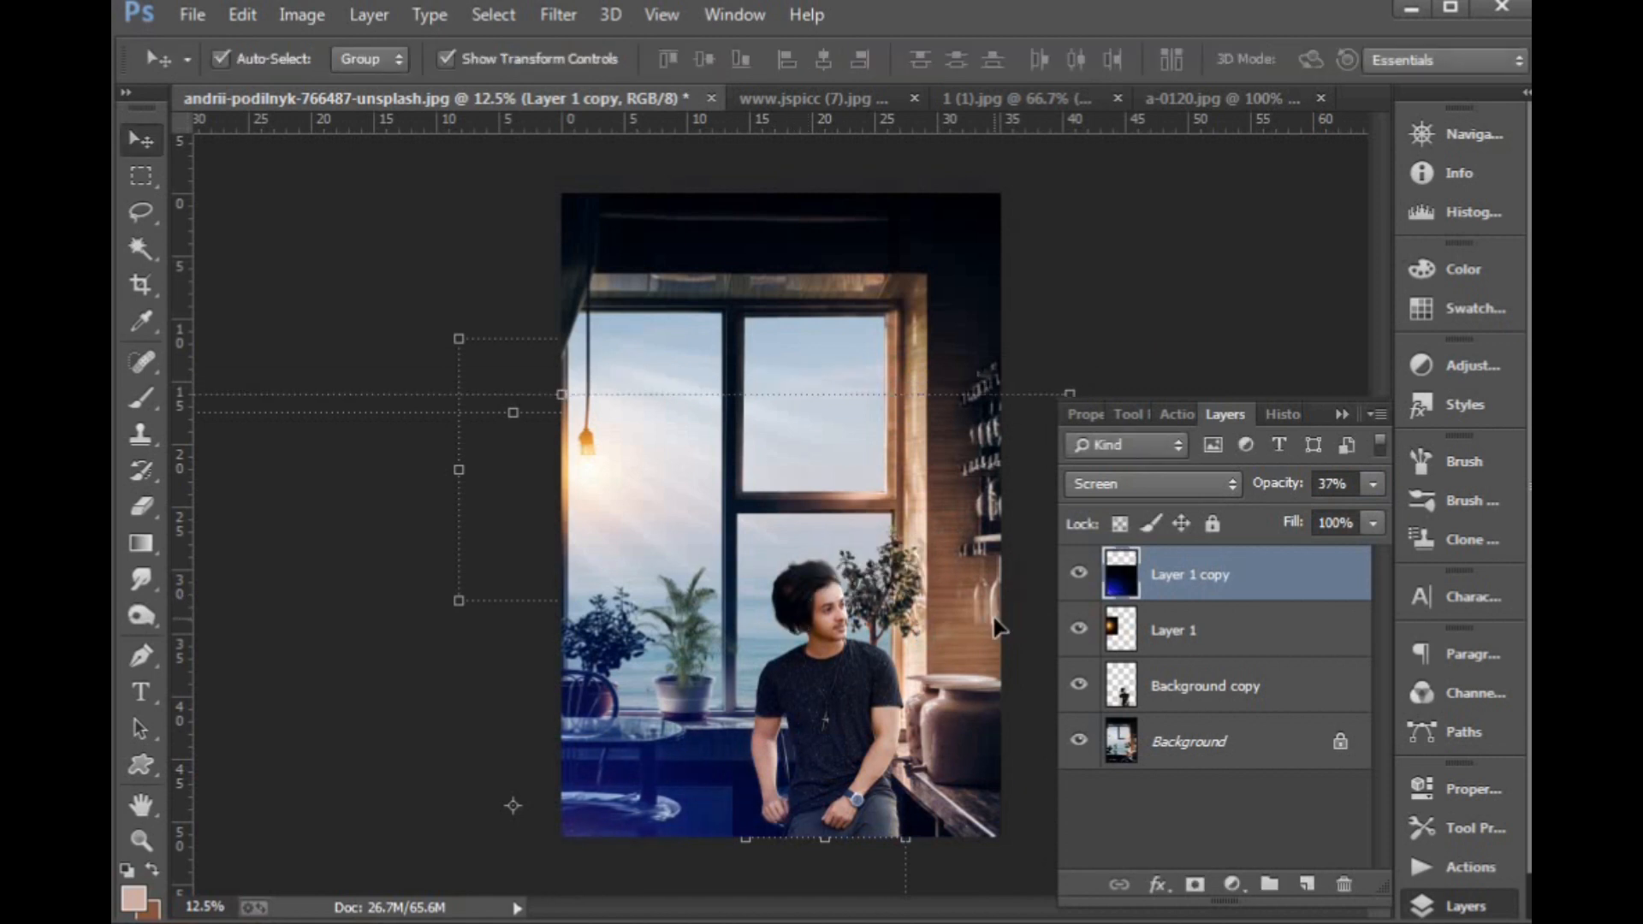
pyautogui.moveTo(578, 308); pyautogui.dragTo(1090, 655)
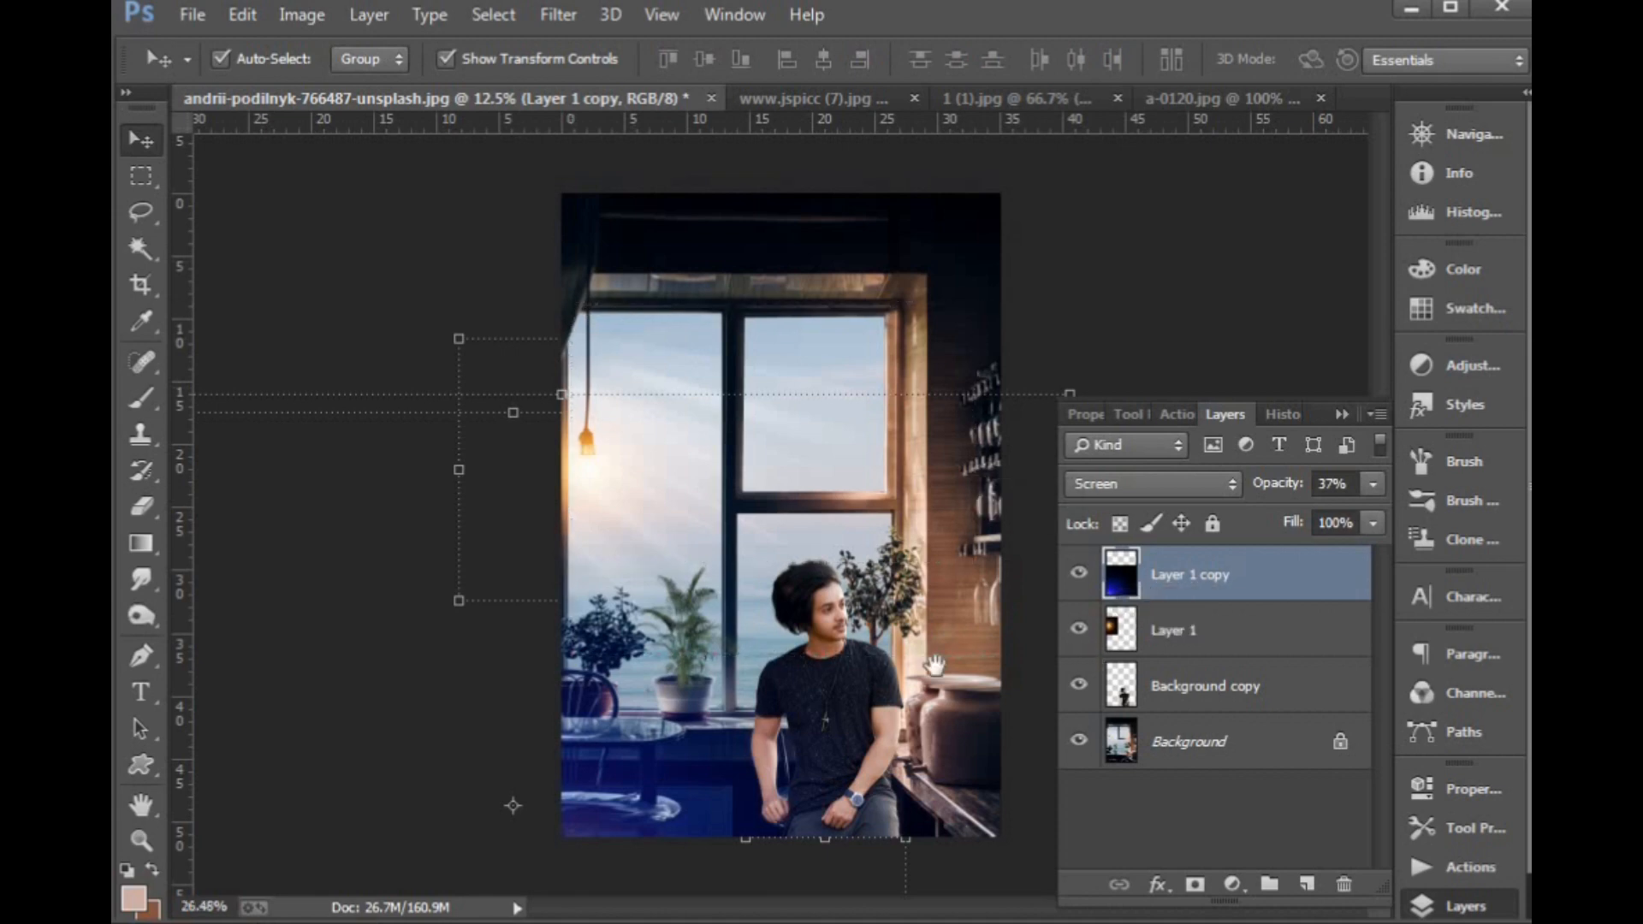
# Crop the composite at its existing canvas bounds to trim the parts of the glow layers that extend outside the picture.
pyautogui.moveTo(743, 642); pyautogui.dragTo(767, 349)
pyautogui.scroll(-5, 771, 513)
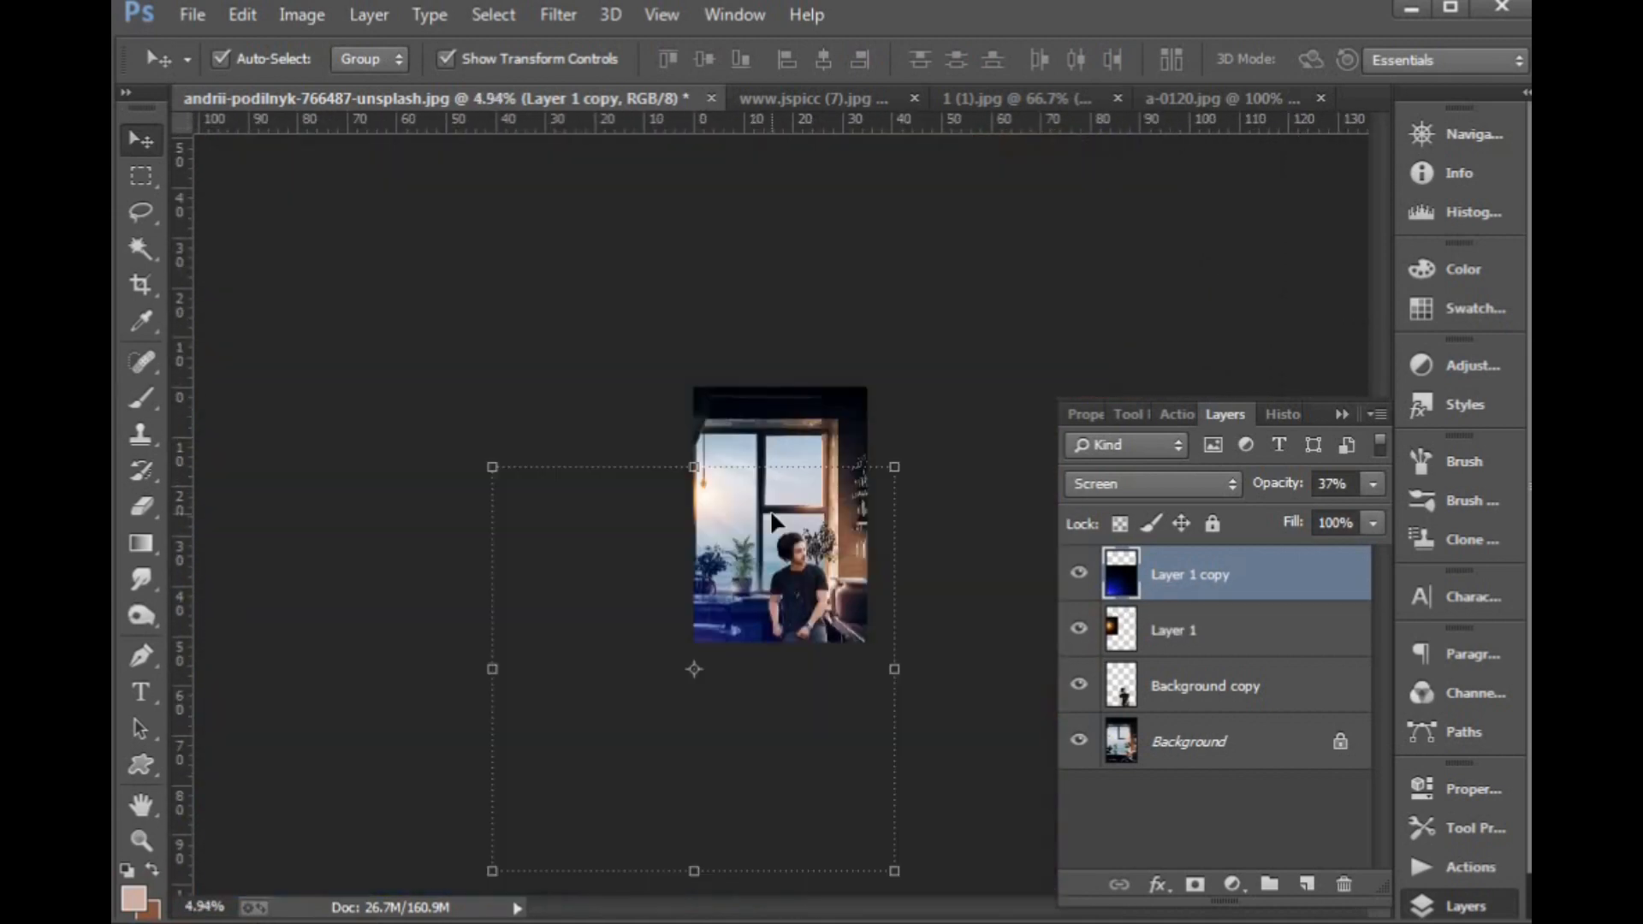
pyautogui.press('c')
pyautogui.press('Return')
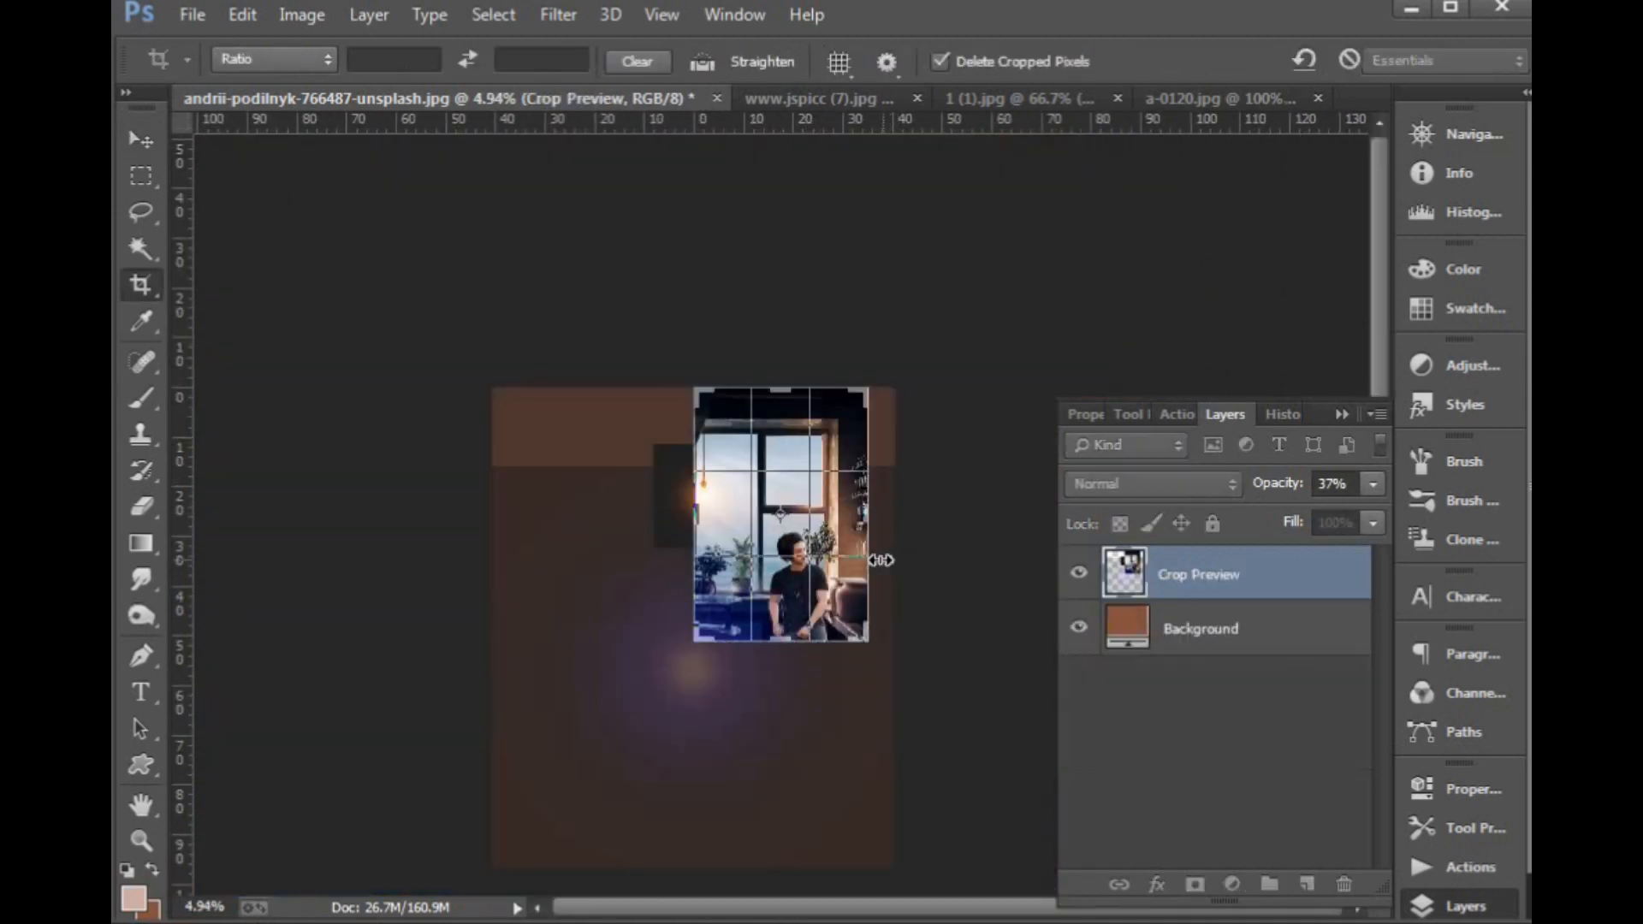
pyautogui.scroll(1, 881, 561)
pyautogui.scroll(3, 881, 560)
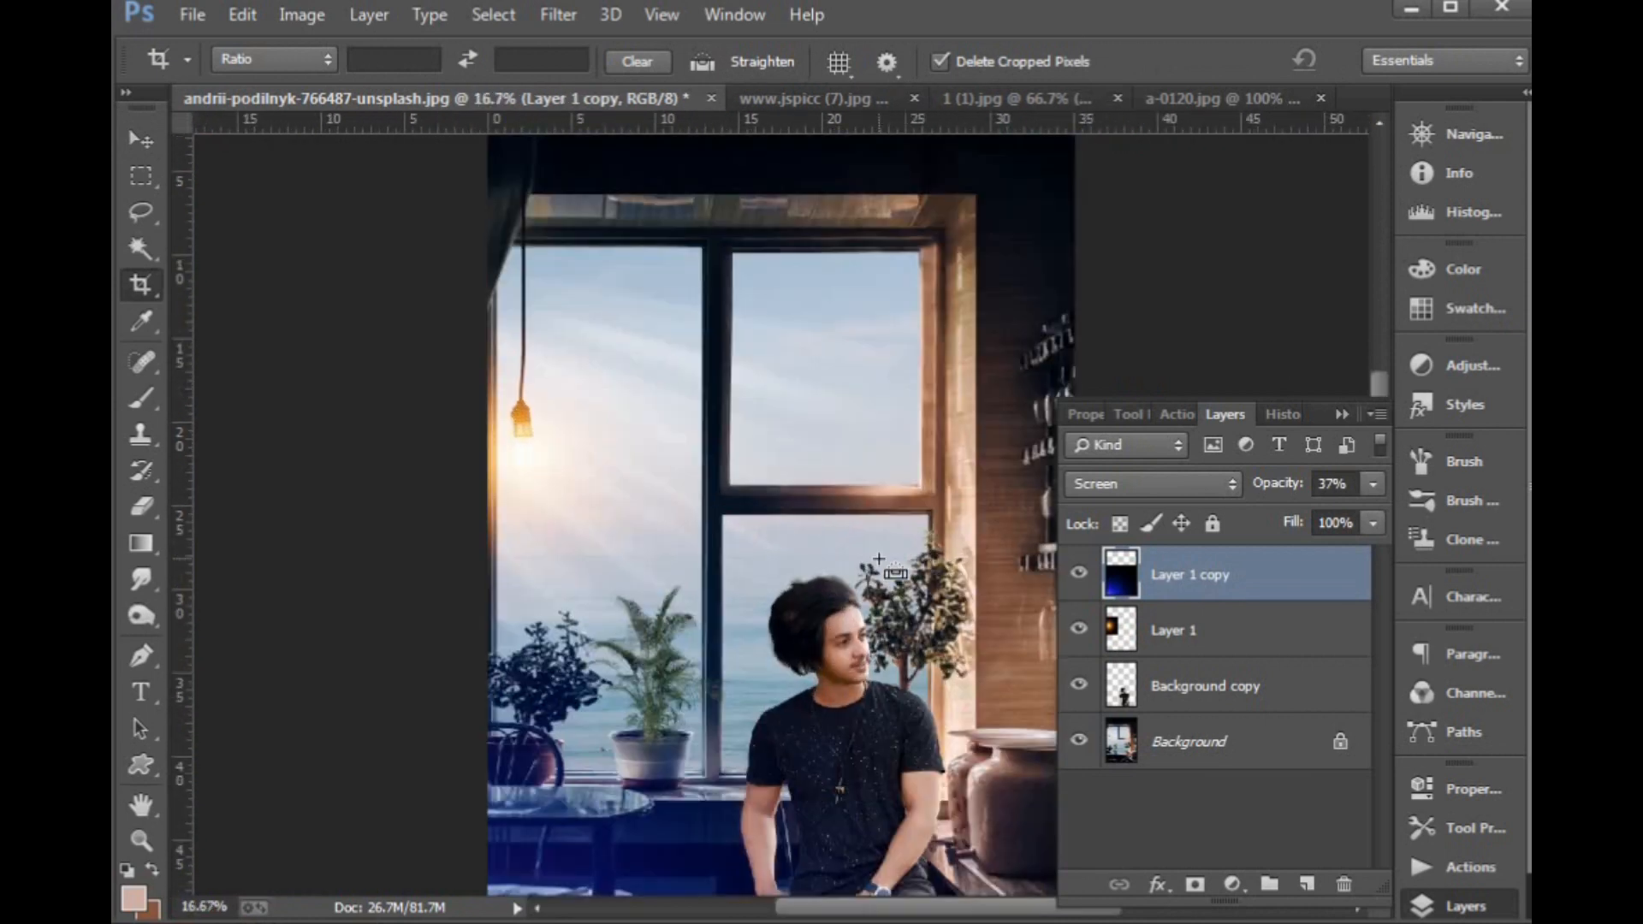
pyautogui.hotkey('ctrl', '0')
pyautogui.press('v')
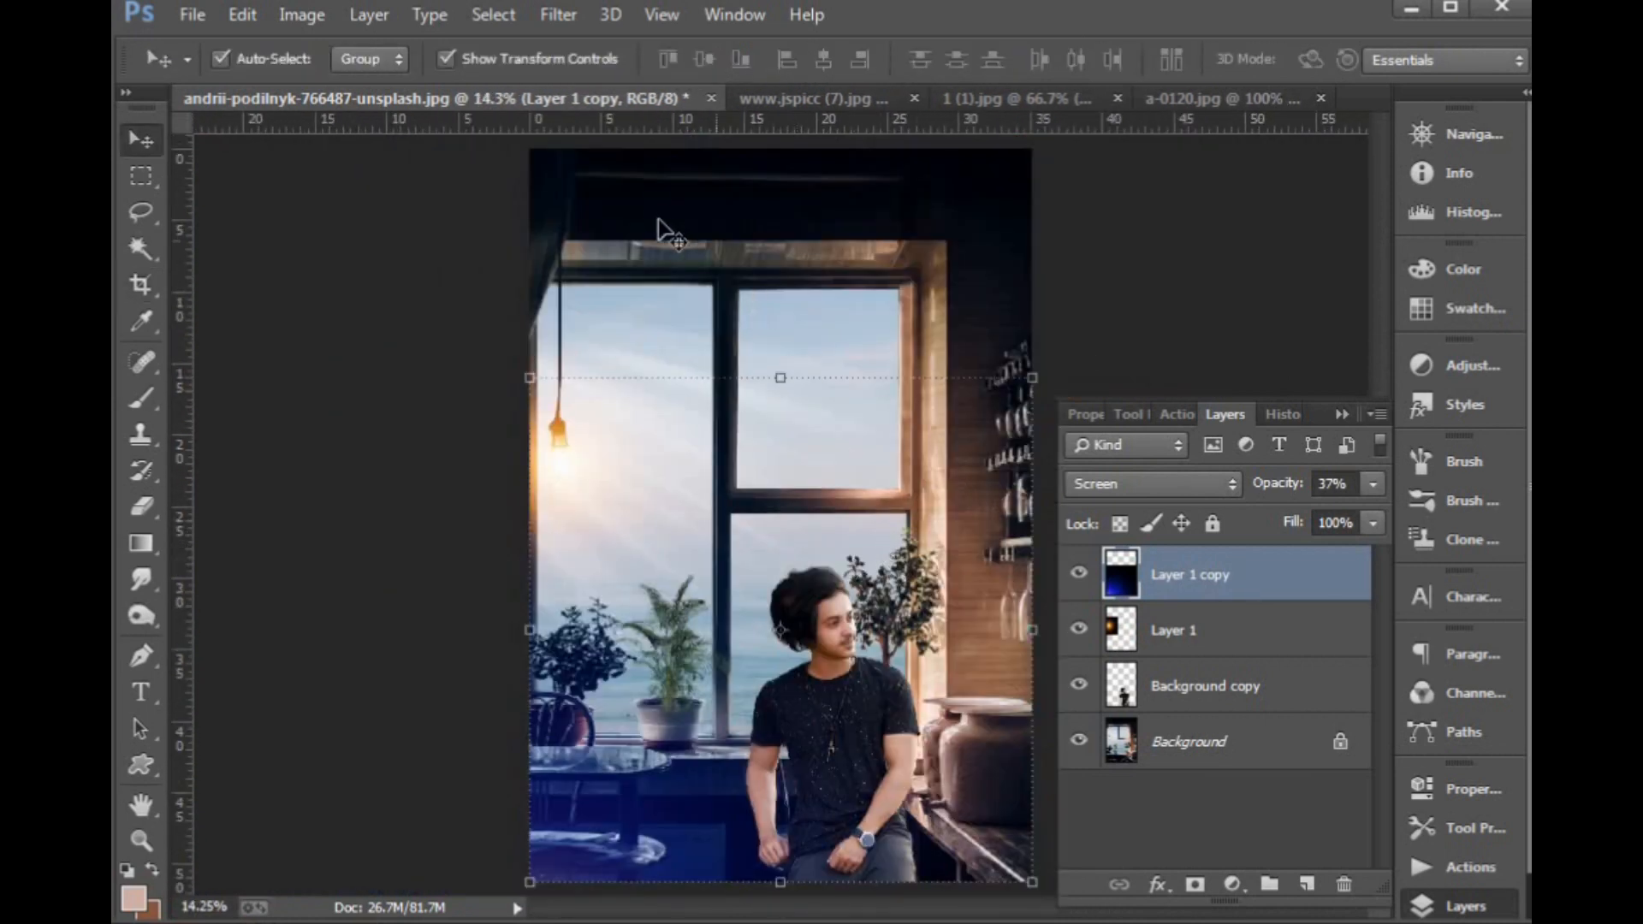
pyautogui.click(814, 100)
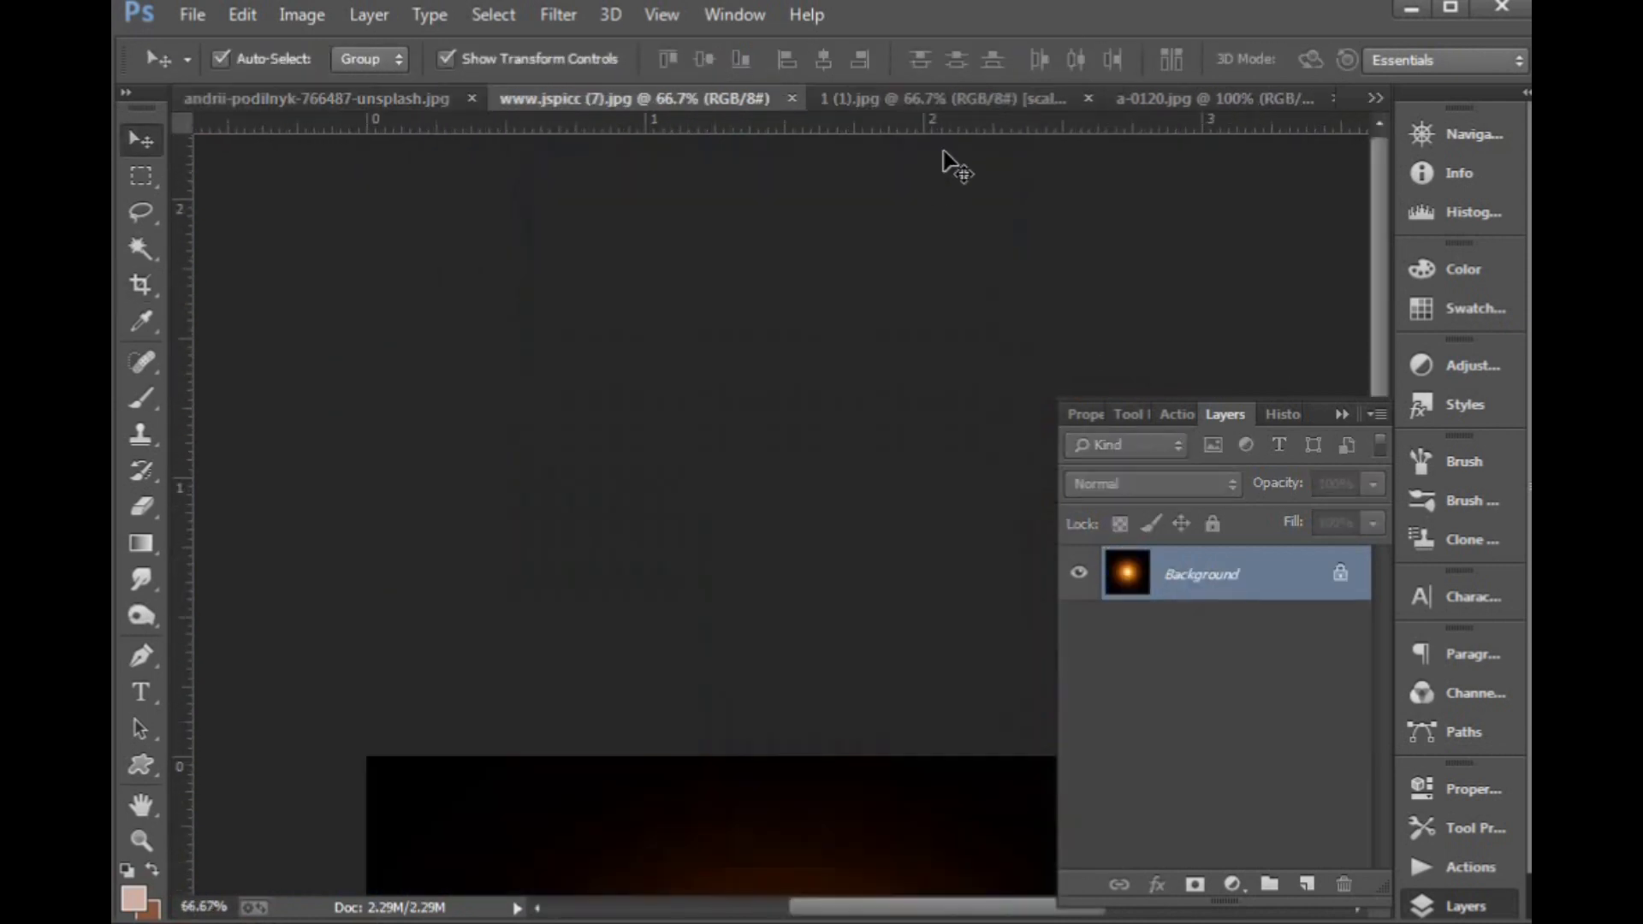
pyautogui.click(791, 97)
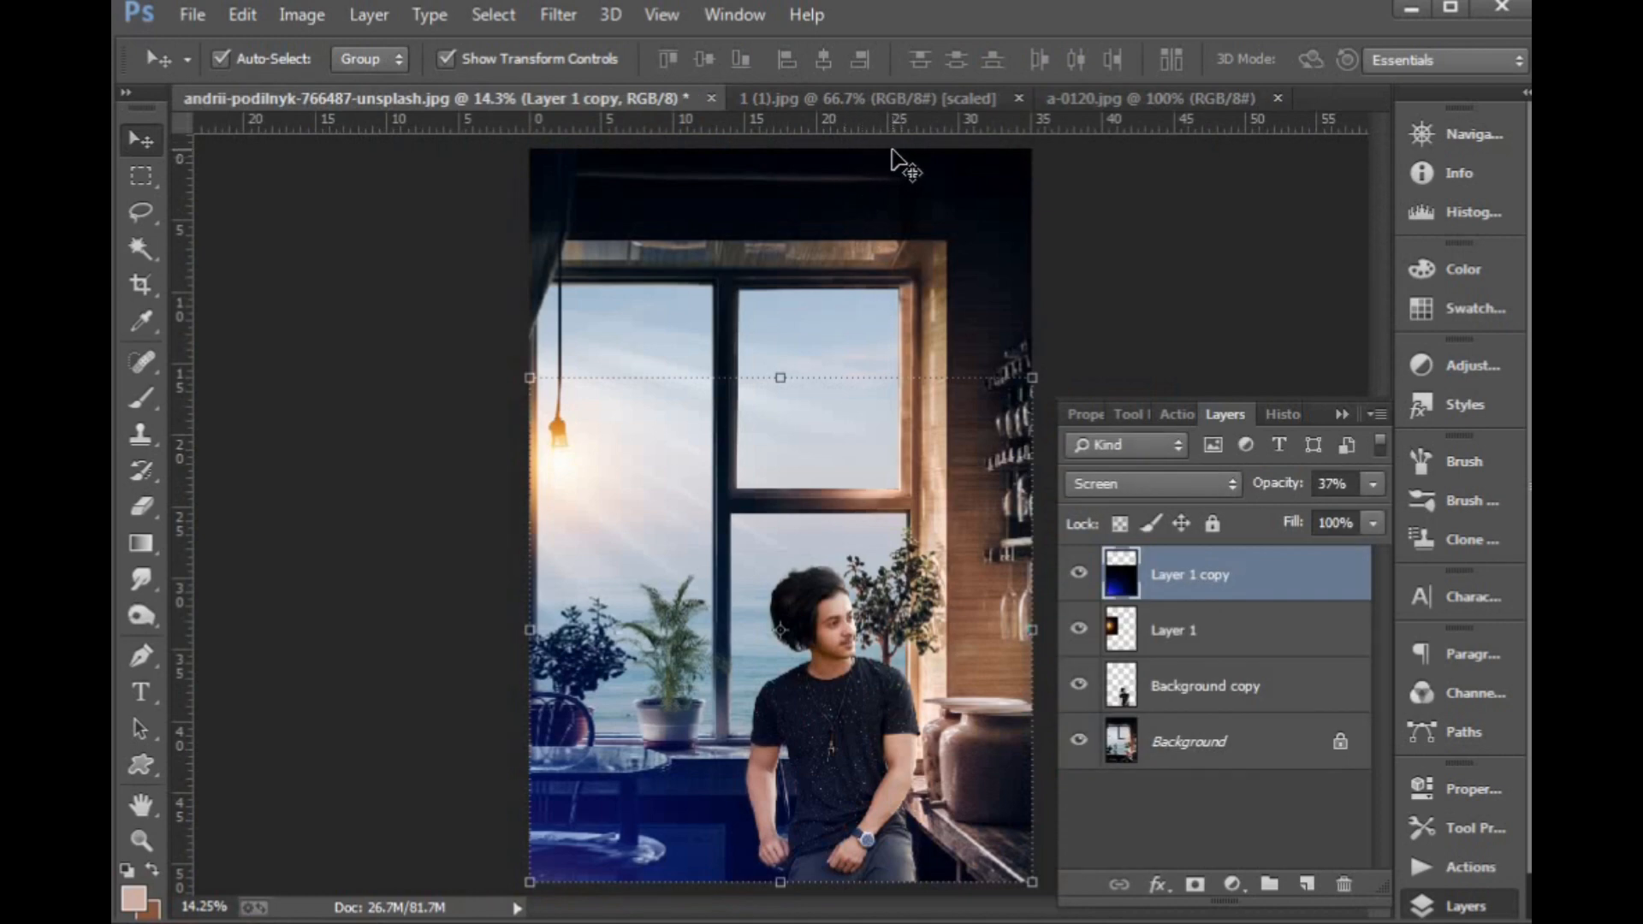
pyautogui.click(866, 100)
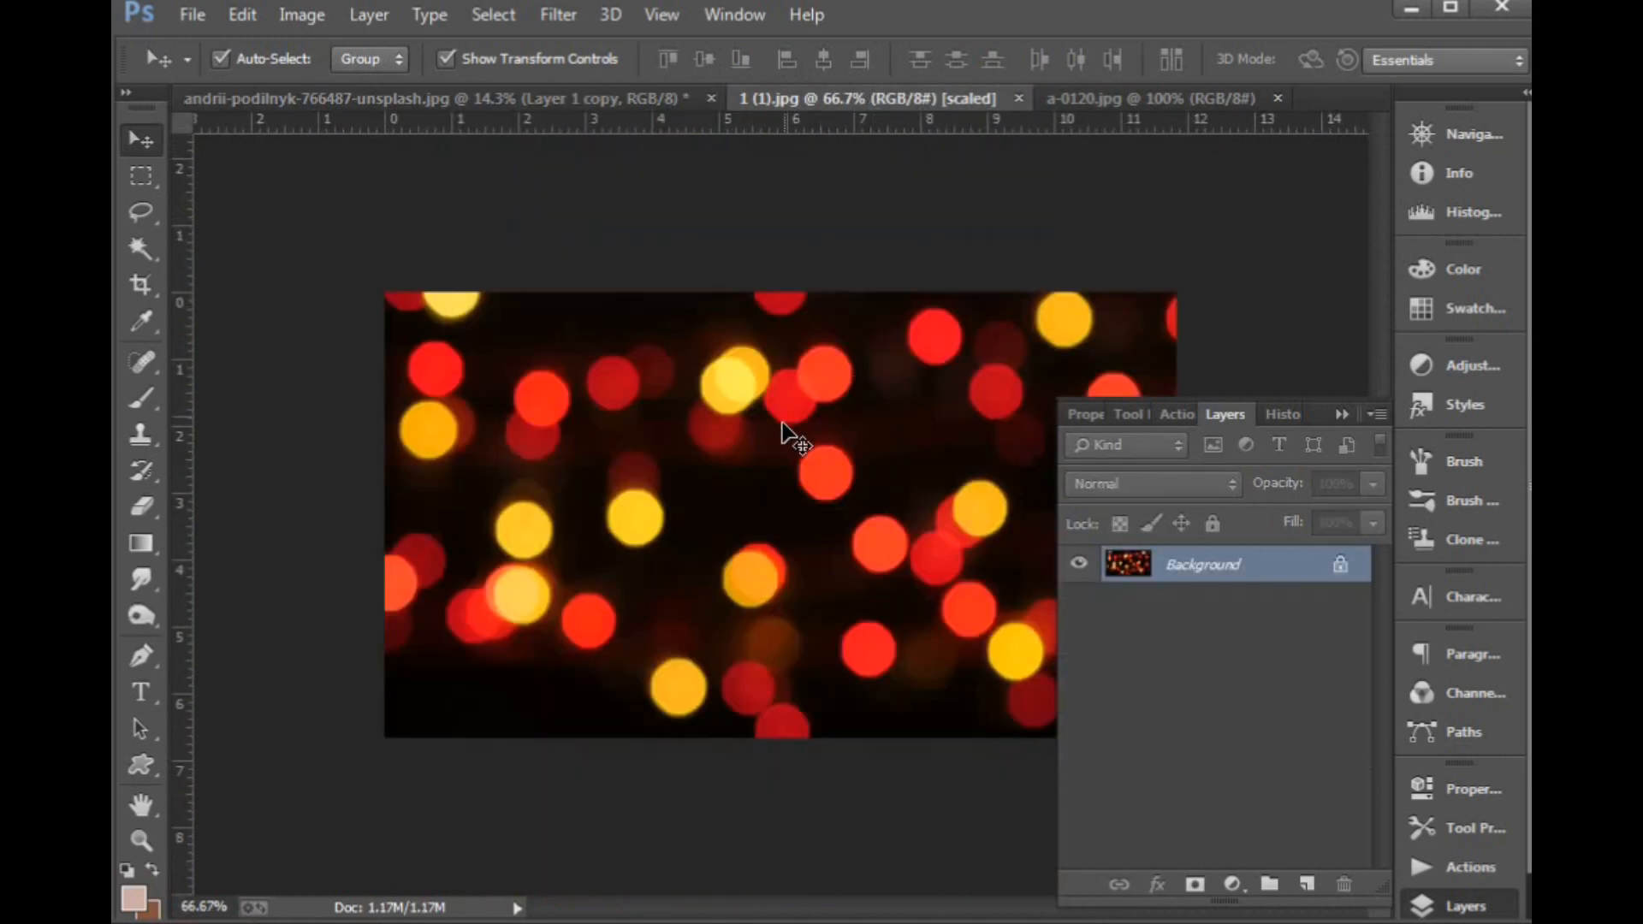
pyautogui.moveTo(788, 433); pyautogui.dragTo(746, 370)
pyautogui.hotkey('ctrl', '-')
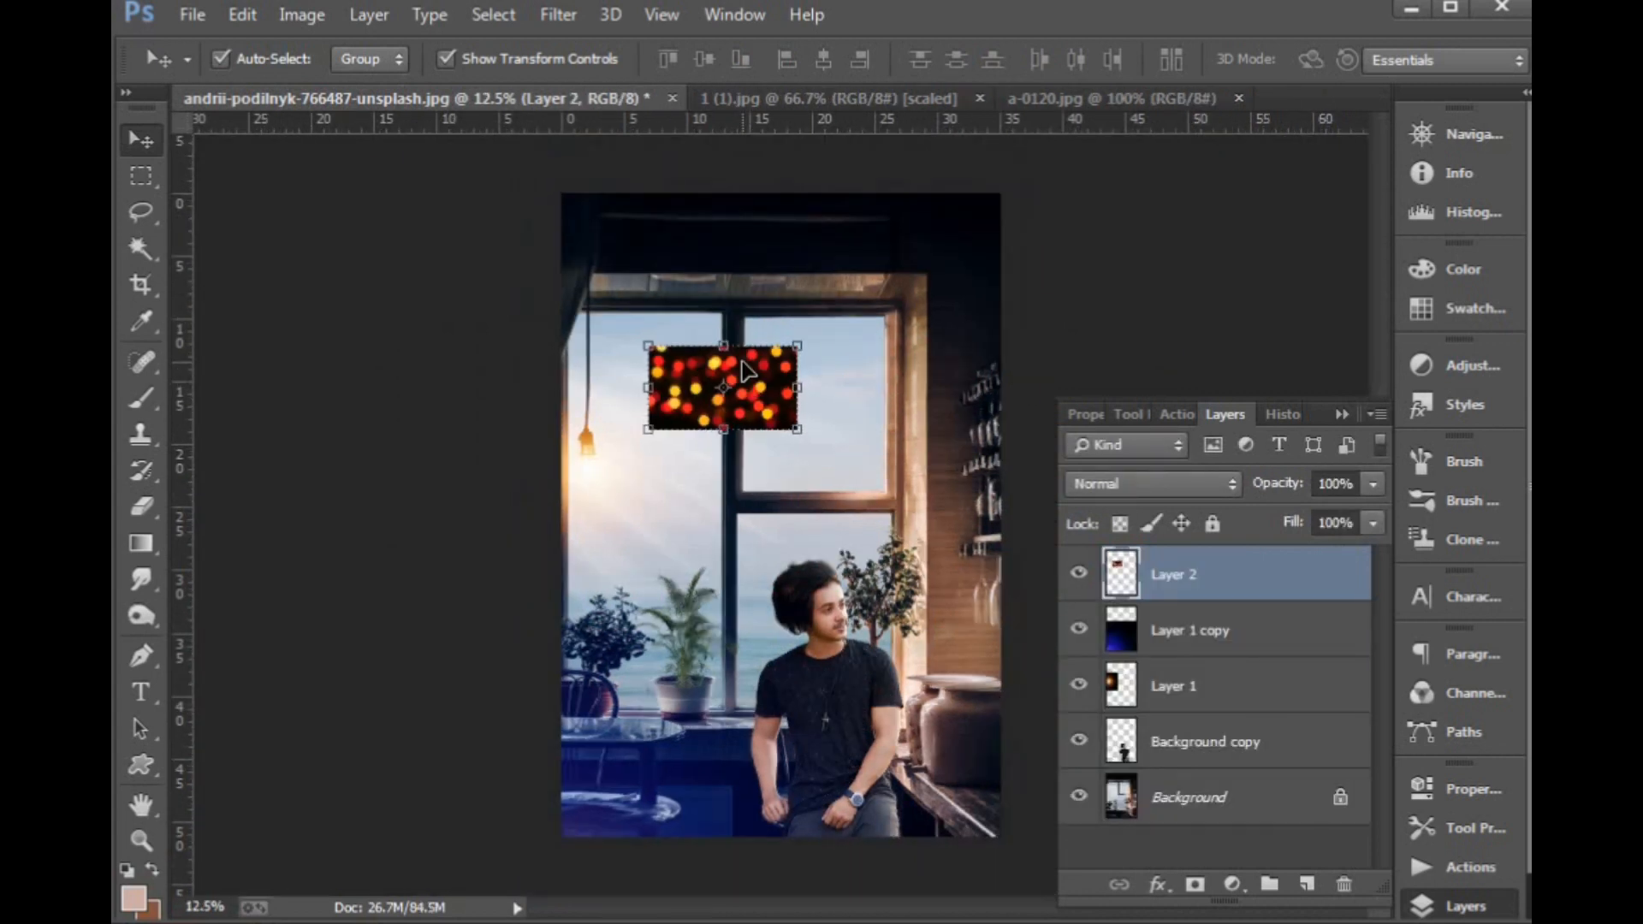
# Rotate the bokeh layer 90° and stretch it to cover the whole picture, slightly past its upper and lower edges.
pyautogui.moveTo(813, 326); pyautogui.dragTo(618, 308)
pyautogui.moveTo(702, 386); pyautogui.dragTo(1001, 838)
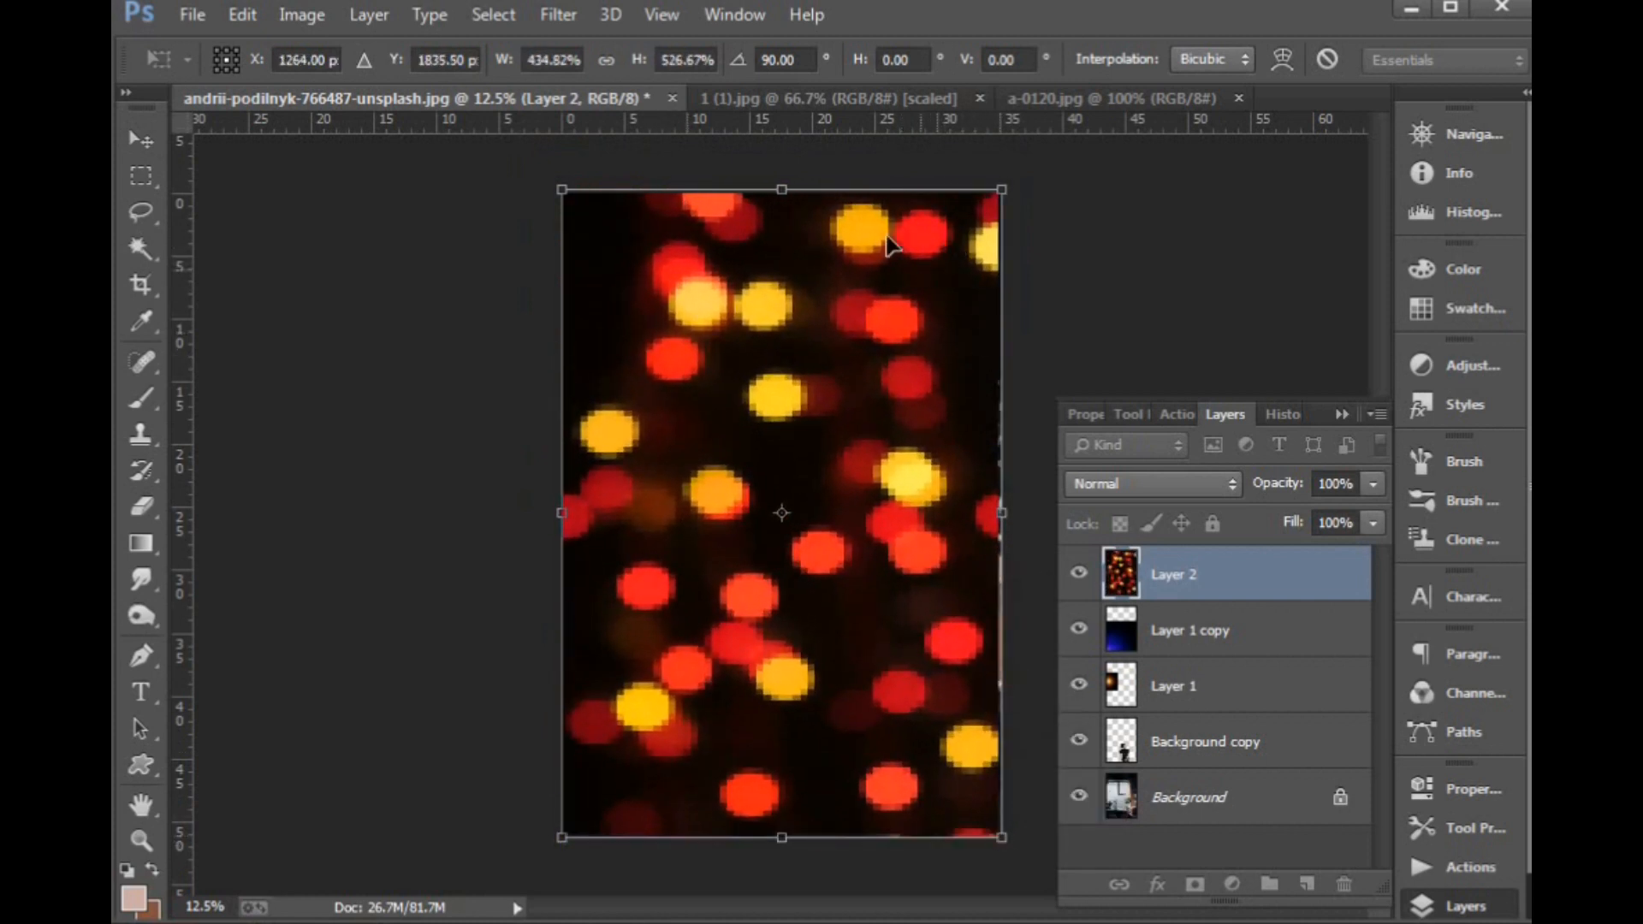
pyautogui.moveTo(868, 169); pyautogui.dragTo(868, 153)
pyautogui.press('Return')
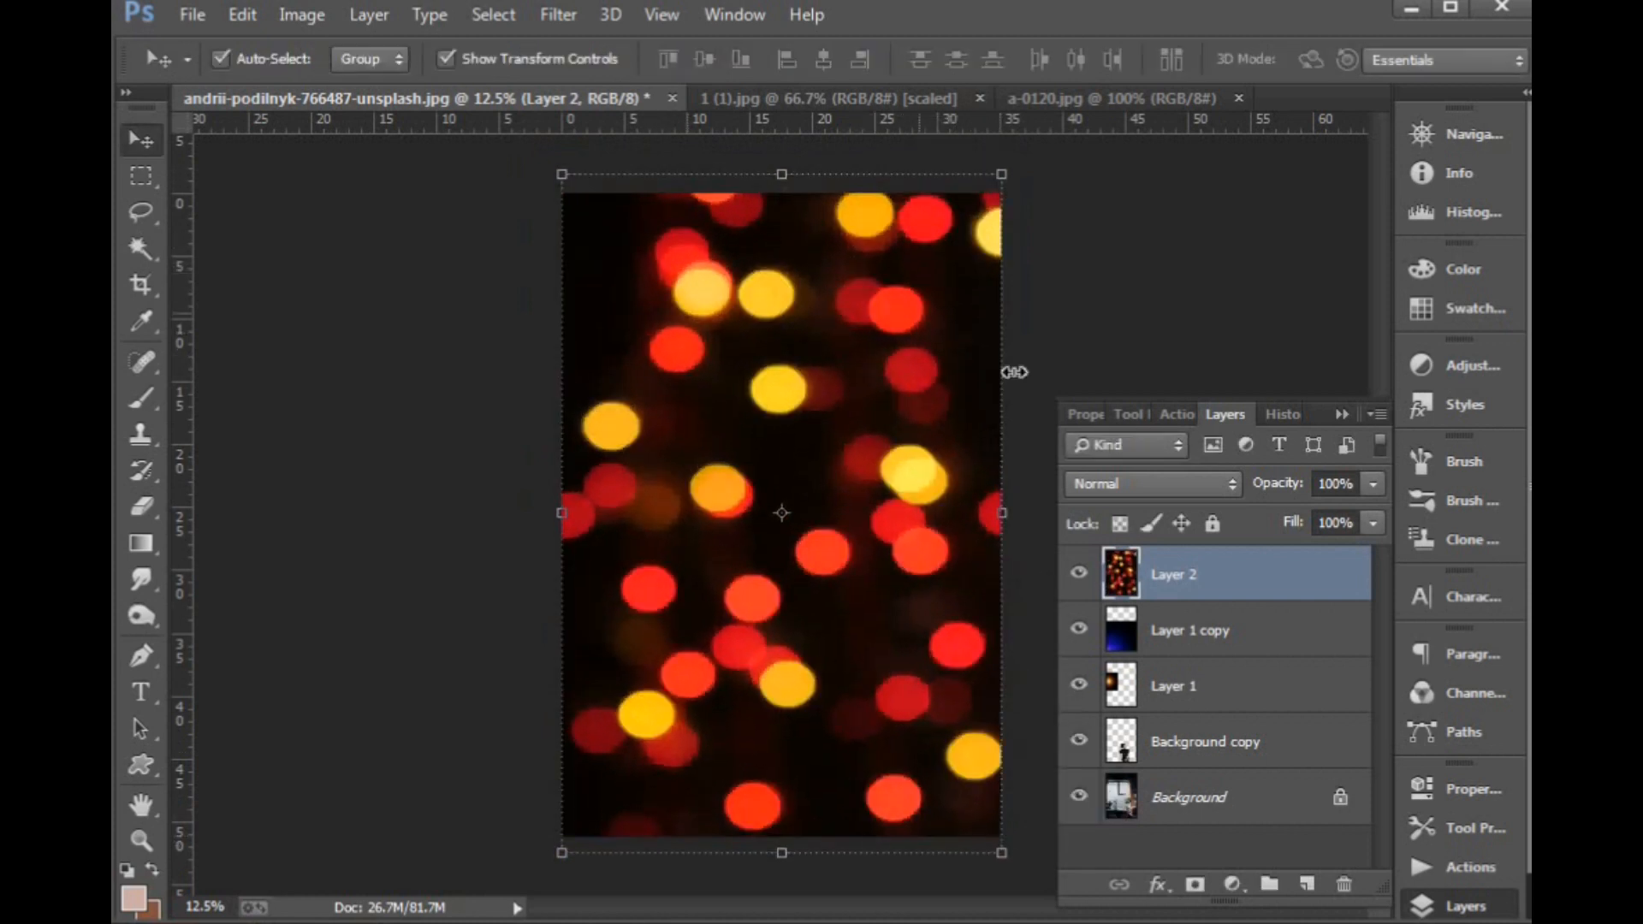
# Darken the bokeh layer with a Curves point at input 156, output 102, and set its blend mode to Screen.
pyautogui.click(295, 24)
pyautogui.moveTo(336, 84)
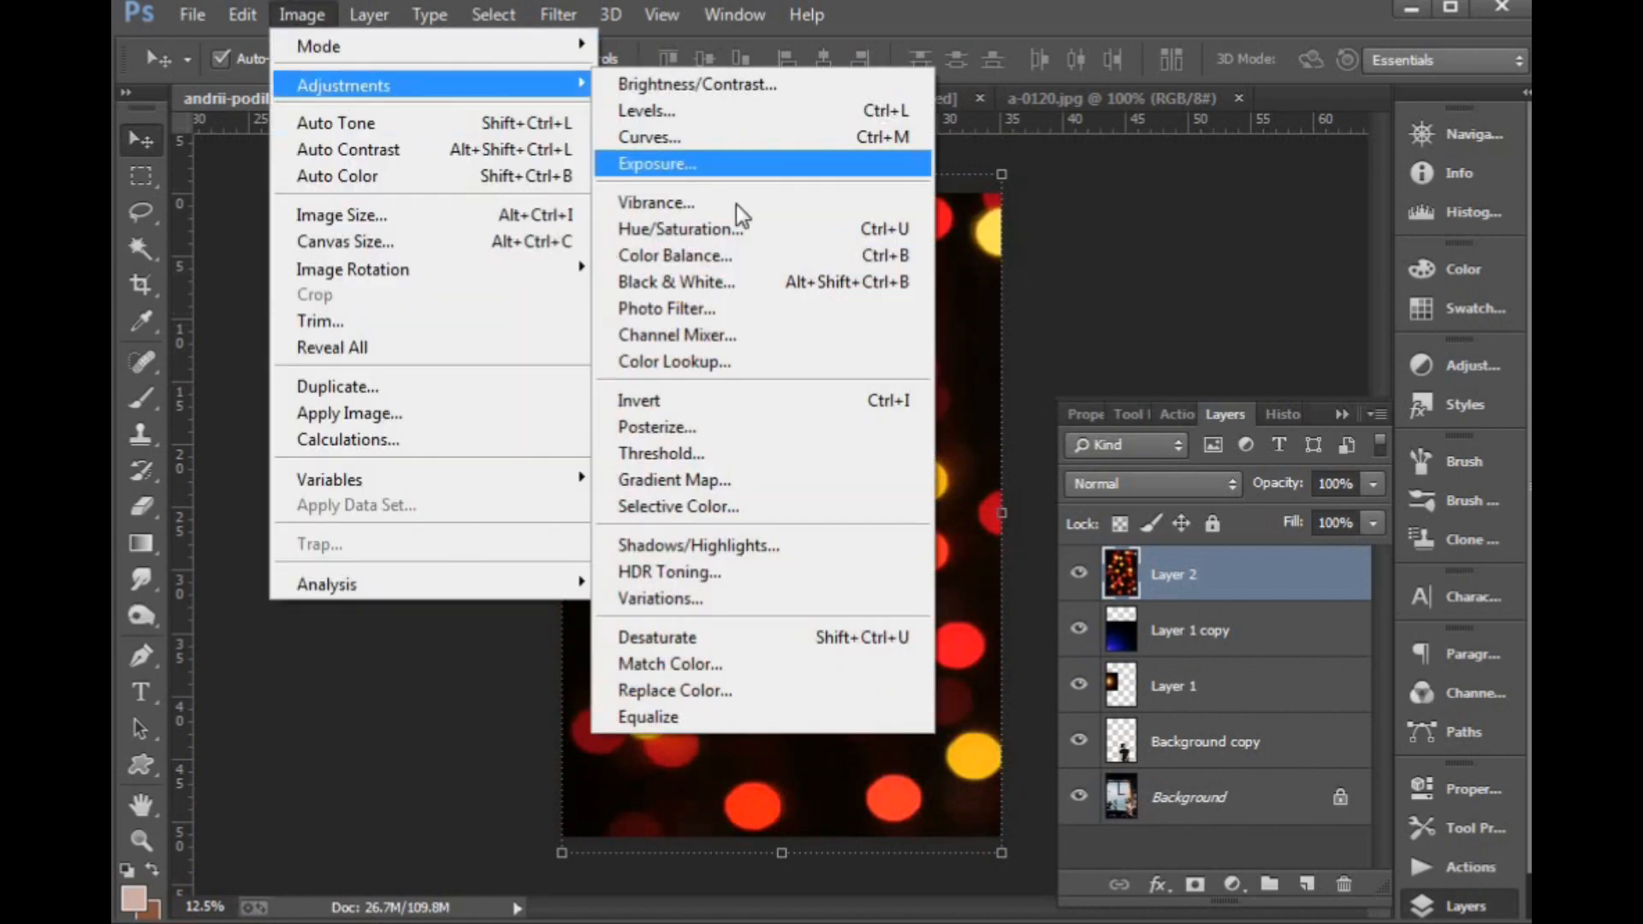
pyautogui.click(689, 136)
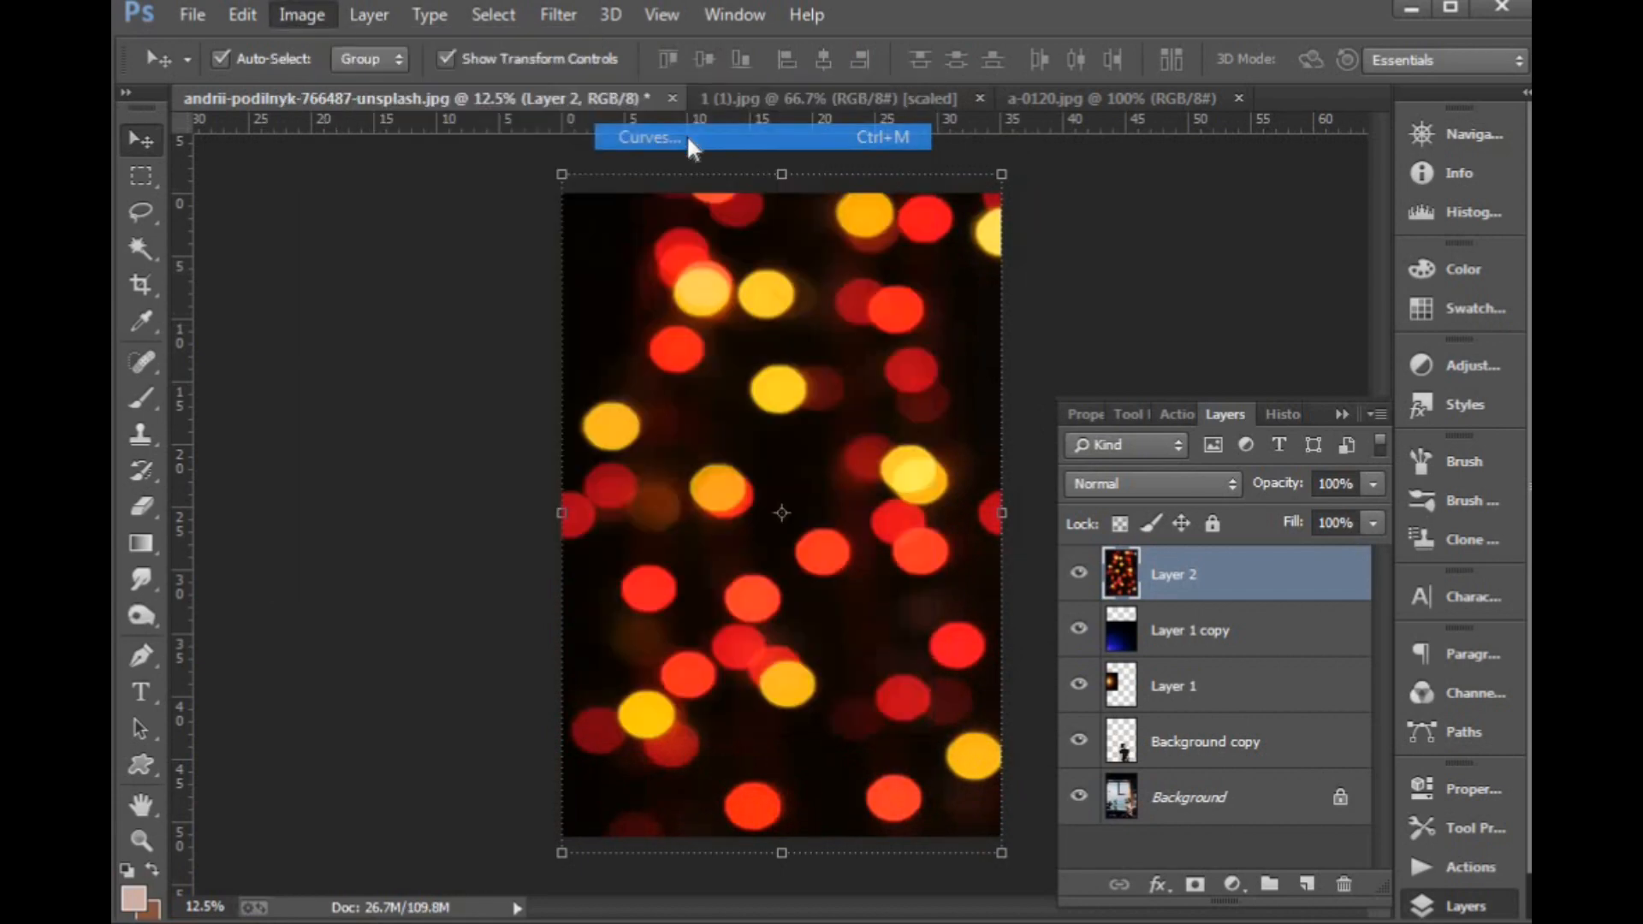
pyautogui.moveTo(1226, 412); pyautogui.dragTo(1263, 452)
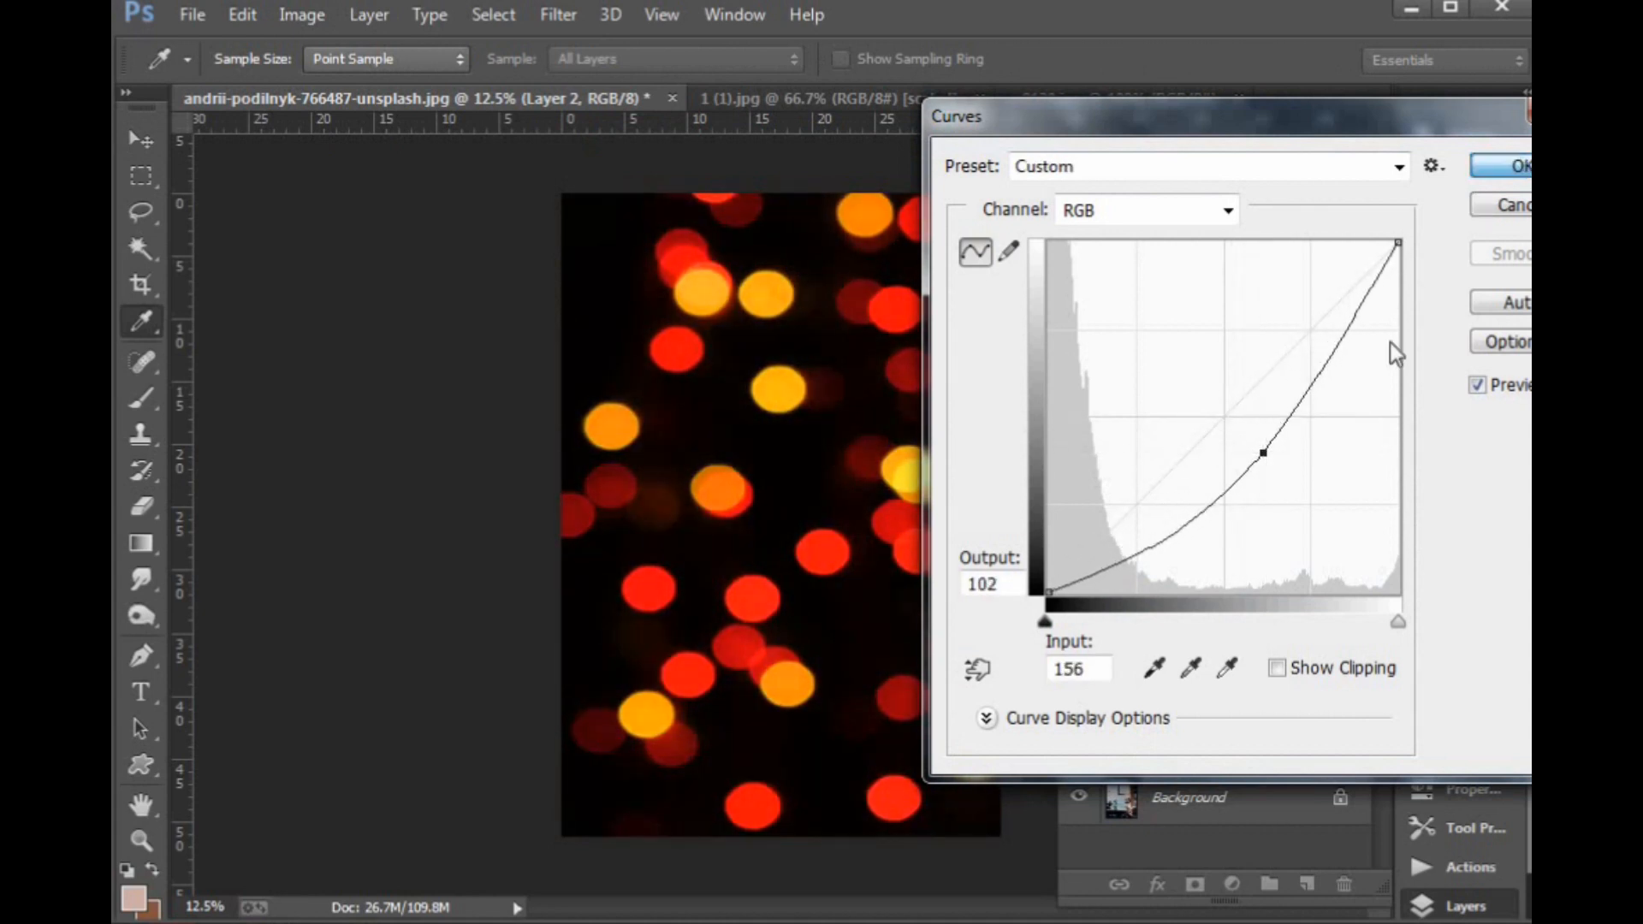
pyautogui.press('Return')
pyautogui.click(1159, 481)
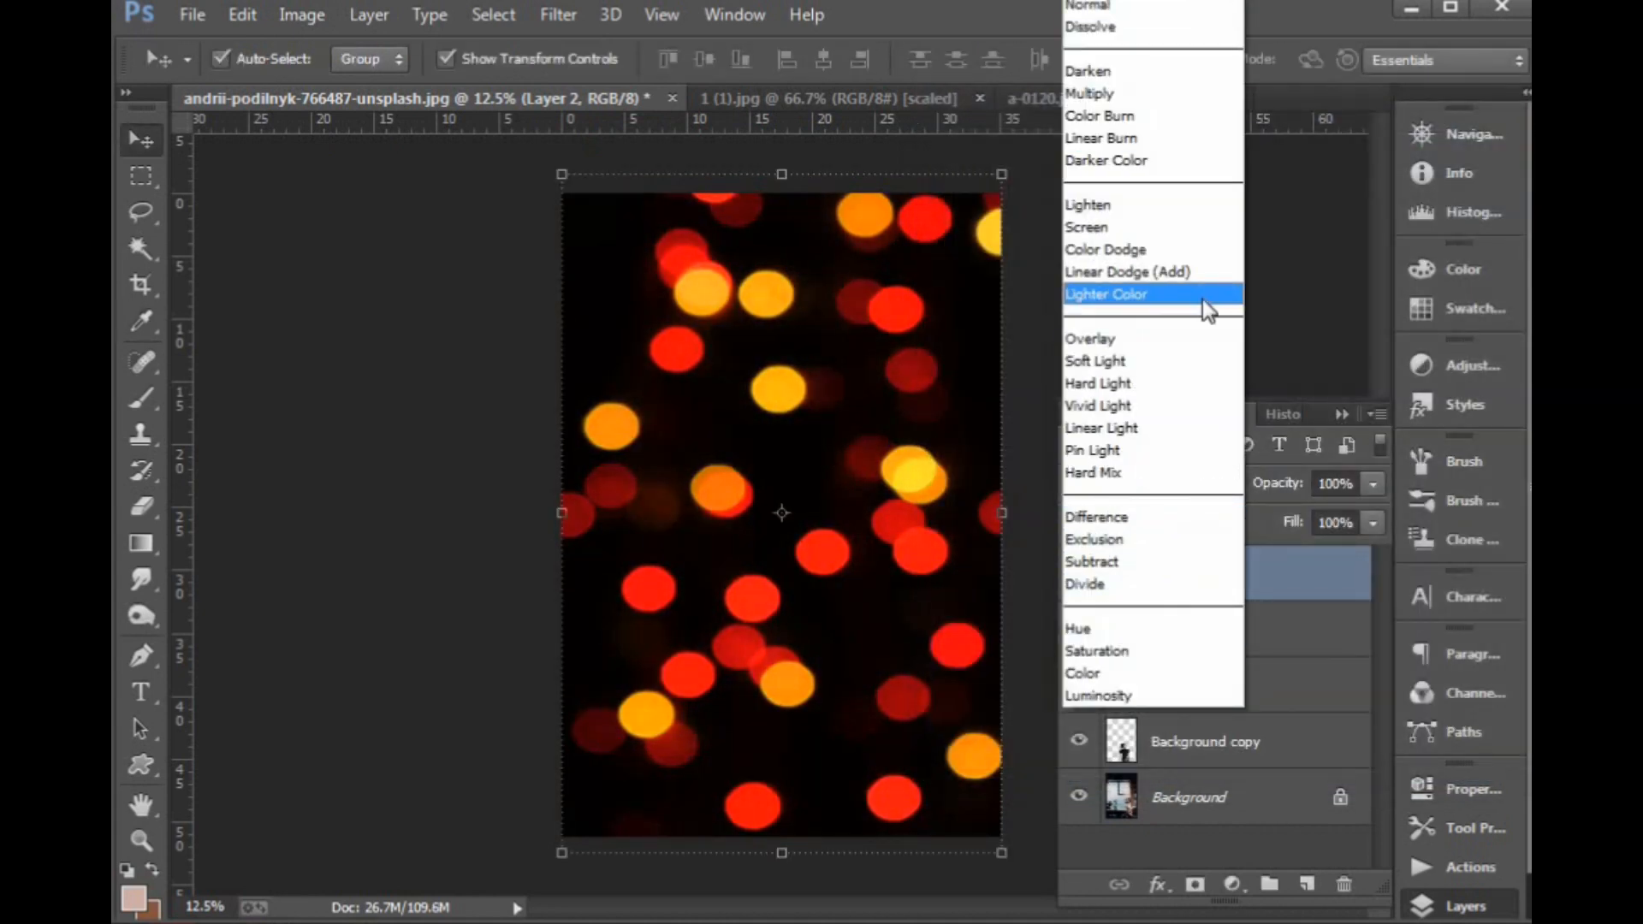
pyautogui.click(1130, 228)
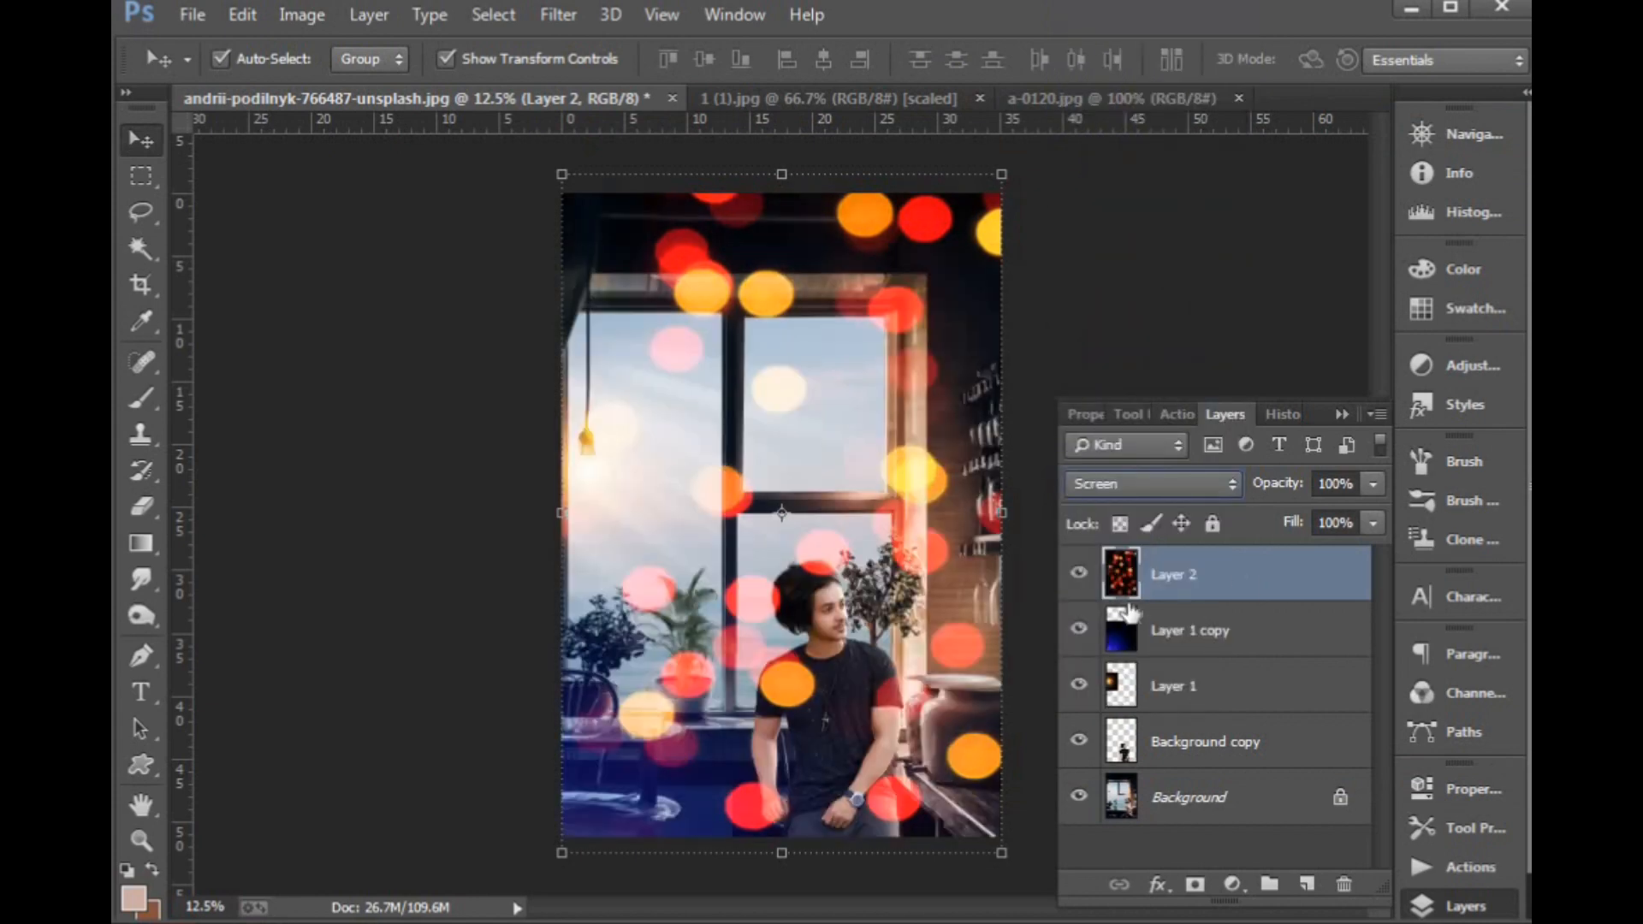
# Apply a Gaussian Blur with a radius of 57.8 pixels to the bokeh layer.
pyautogui.click(554, 14)
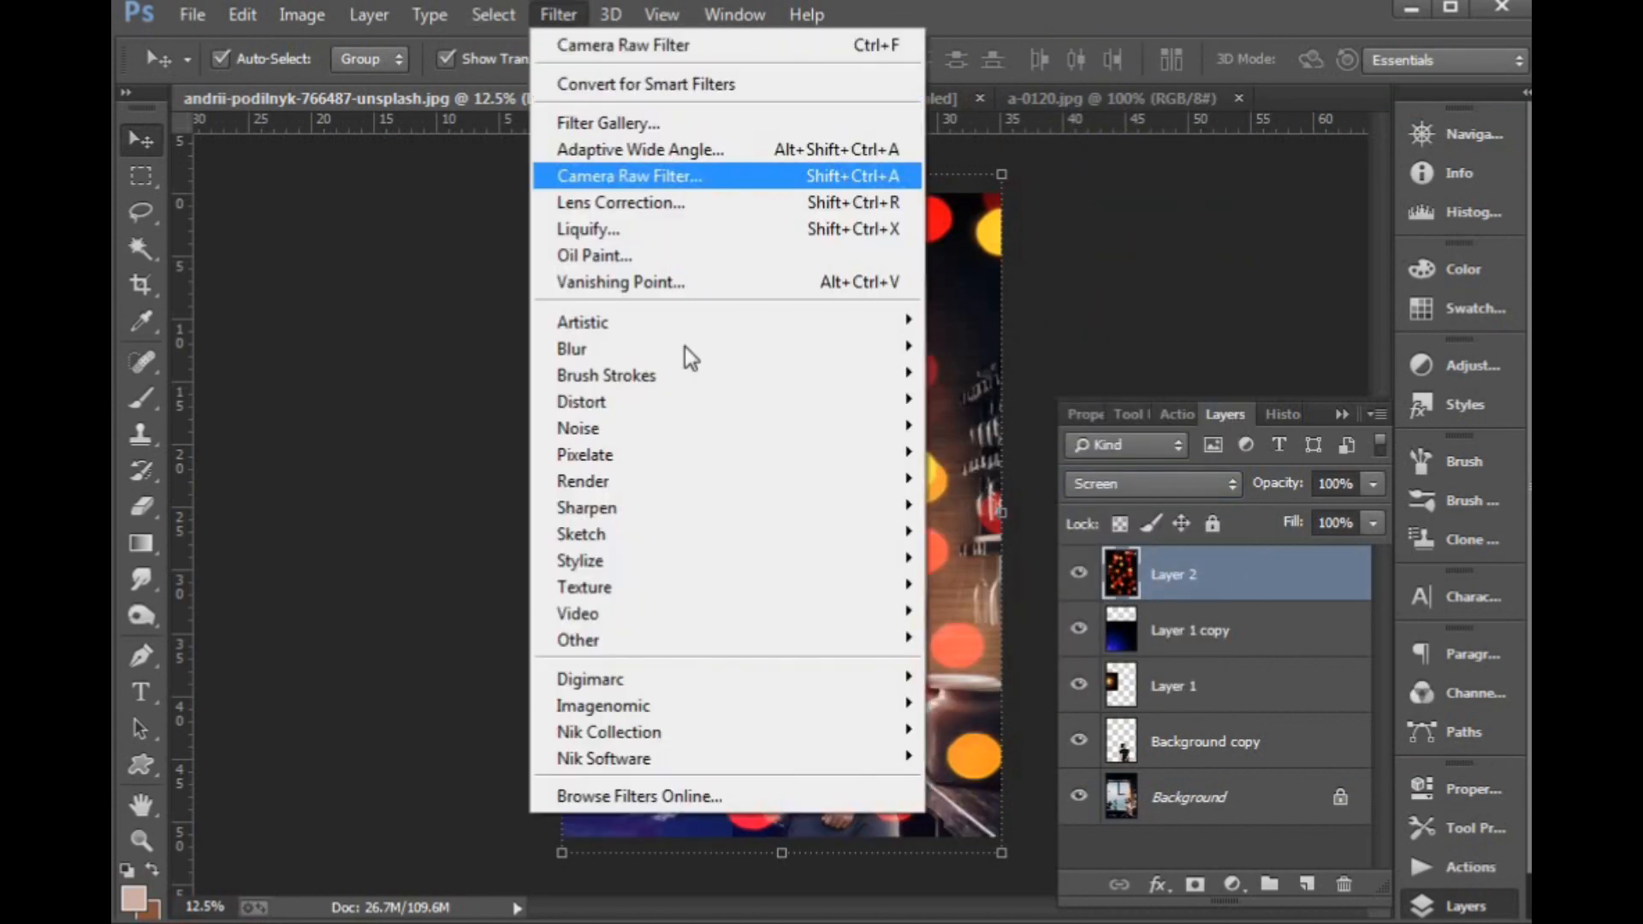
pyautogui.moveTo(620, 351)
pyautogui.click(1073, 539)
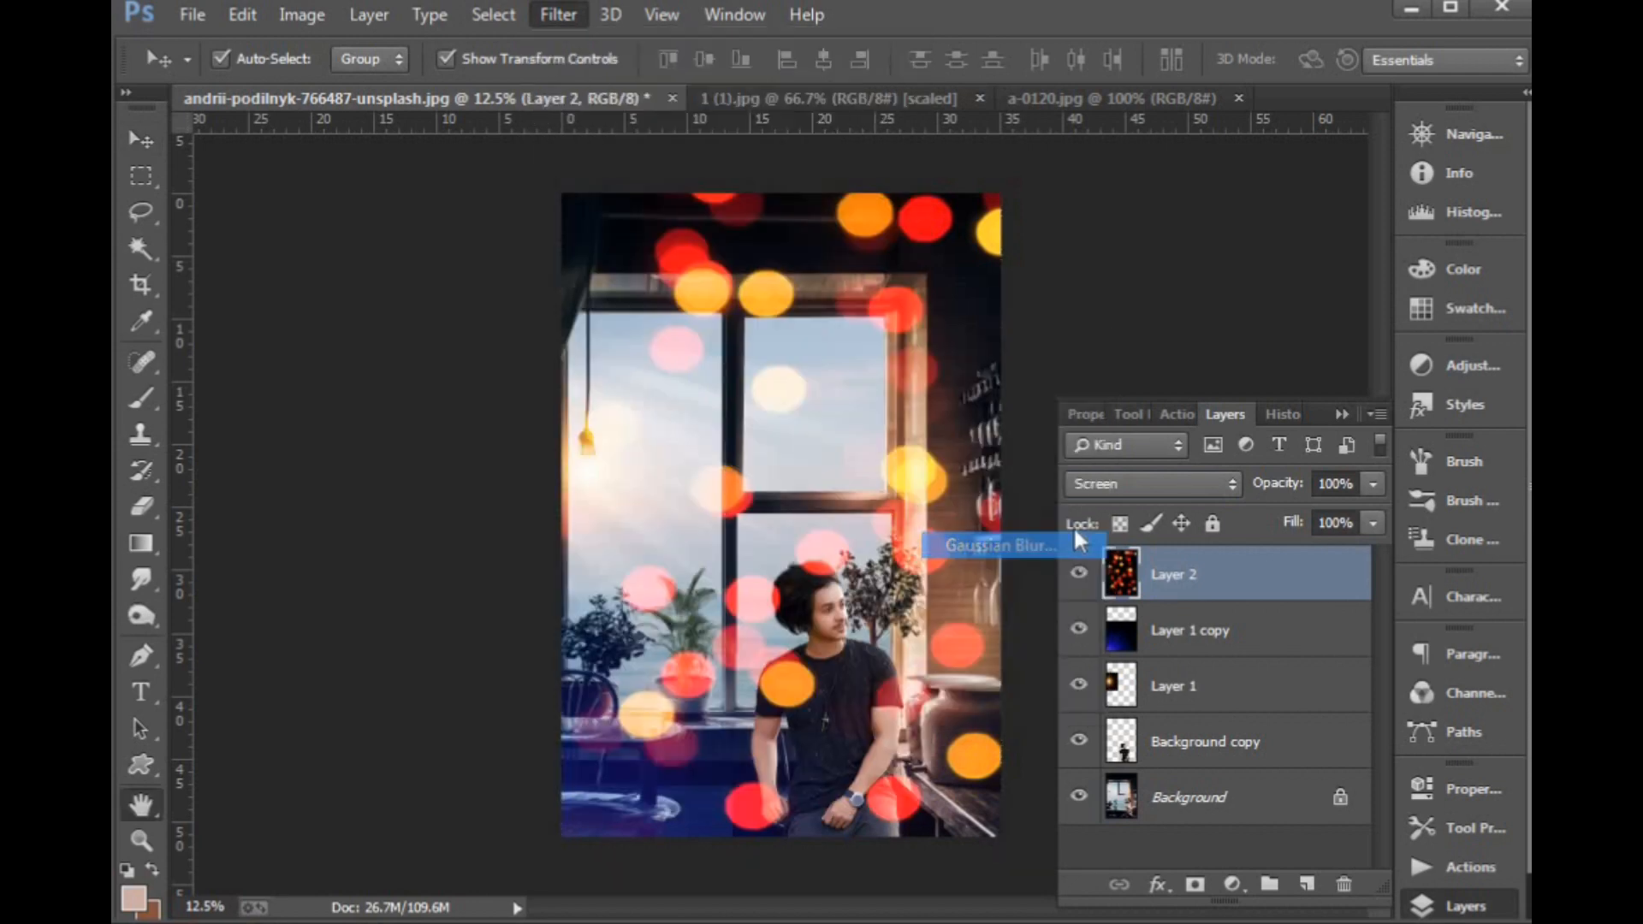
pyautogui.moveTo(1168, 594); pyautogui.dragTo(1189, 589)
pyautogui.moveTo(1175, 588); pyautogui.dragTo(1164, 595)
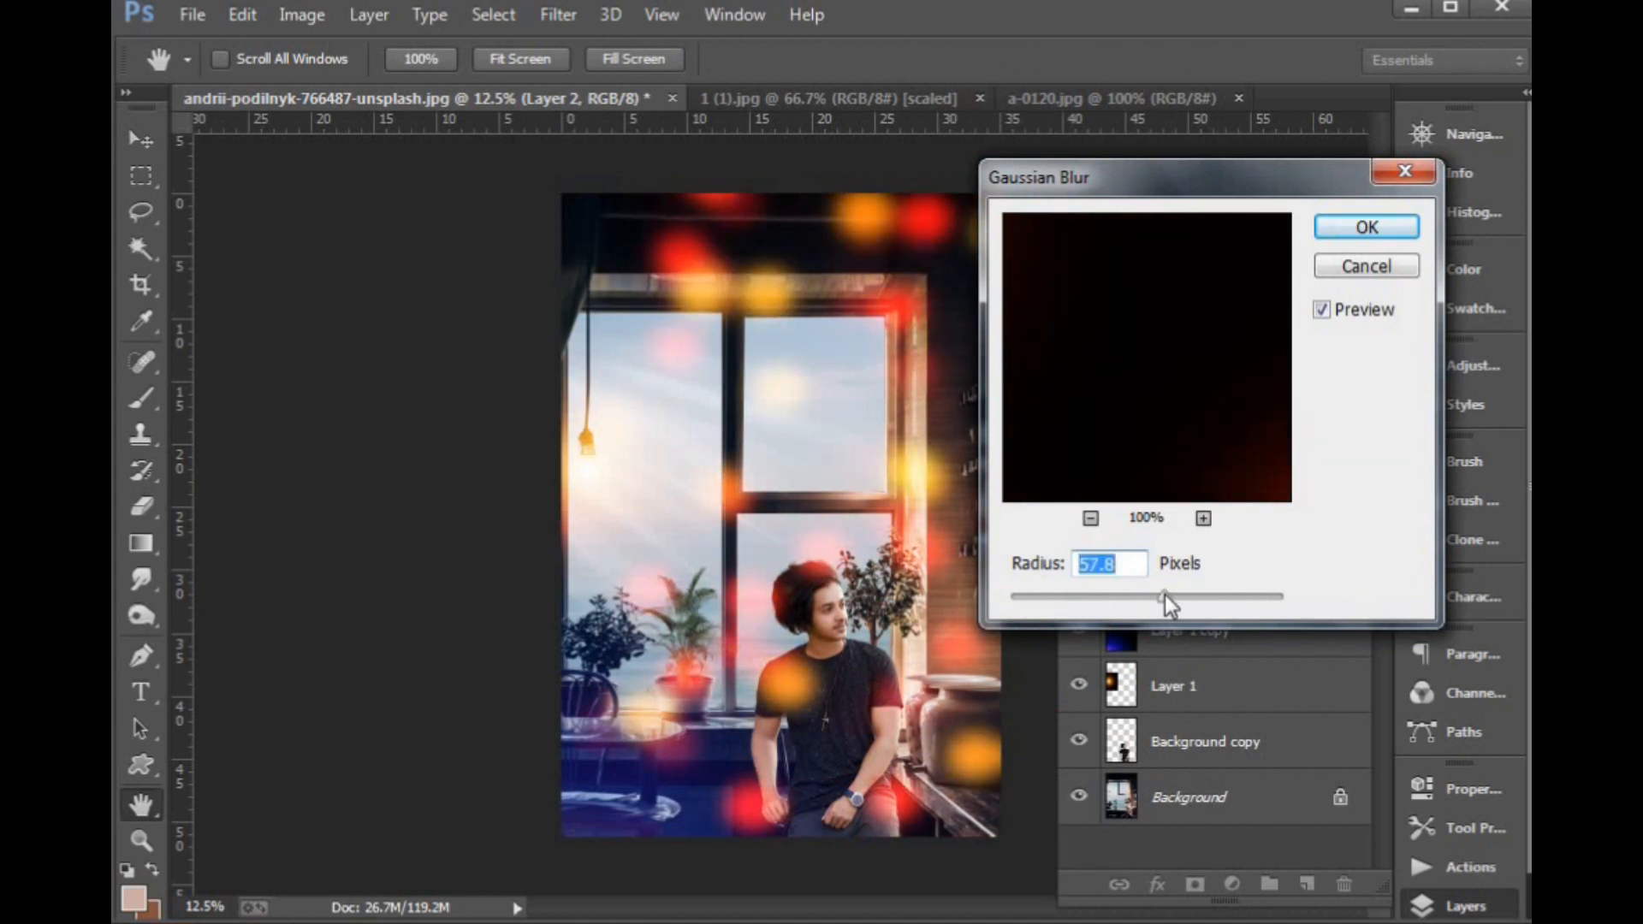
pyautogui.click(1379, 227)
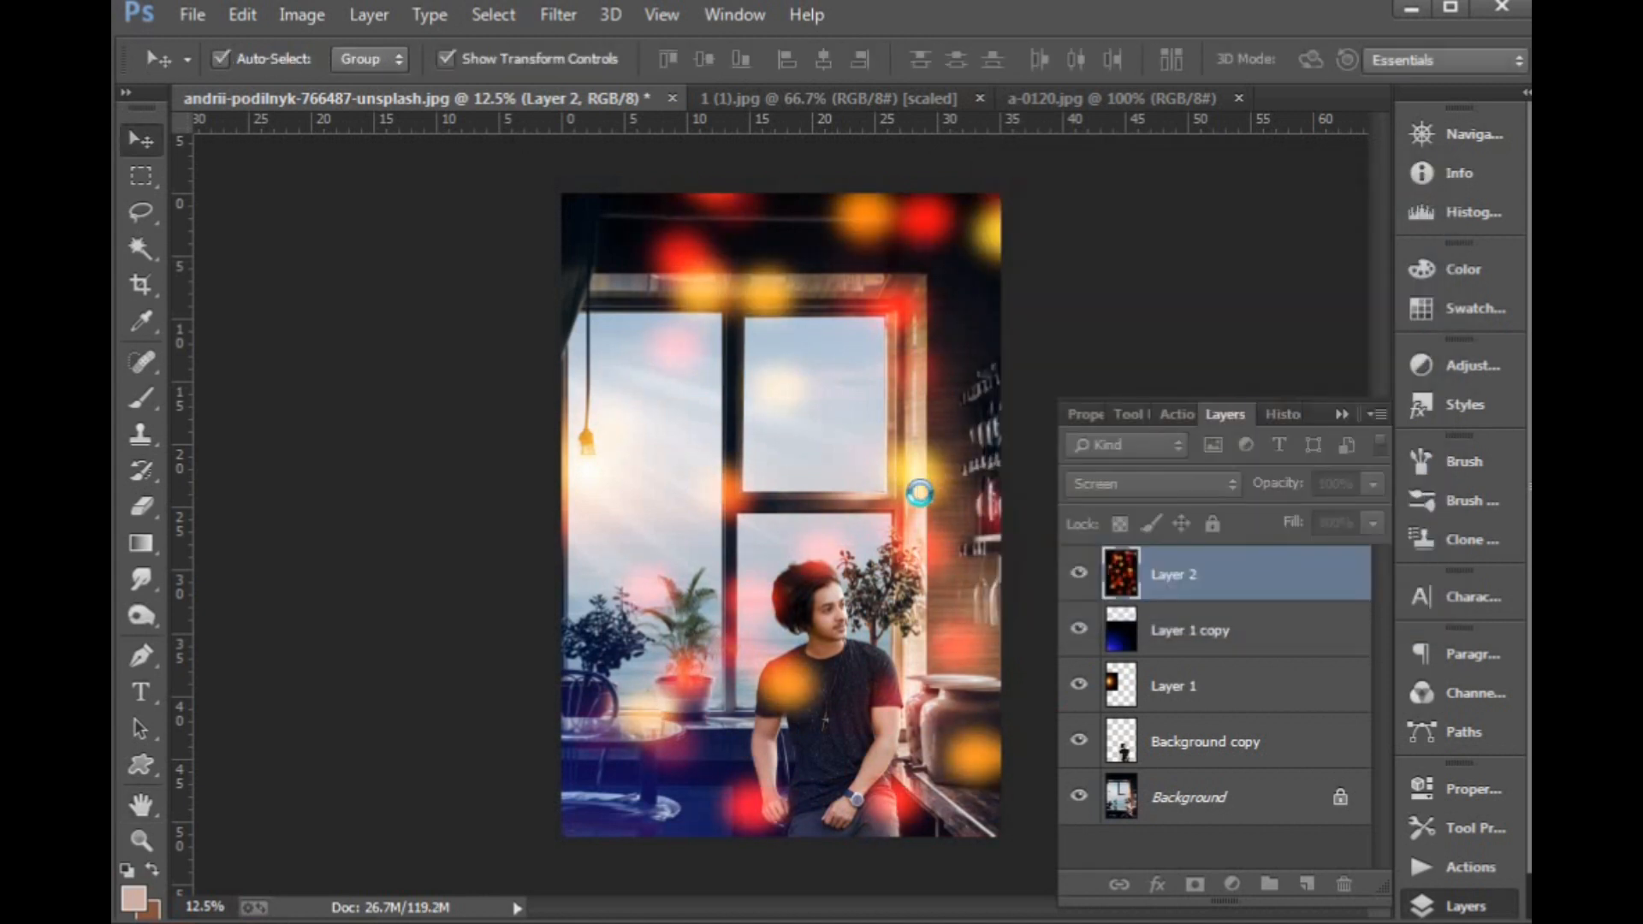
# Scale the blurred bokeh layer to about 184.4% and shift it down over the room.
pyautogui.hotkey('ctrl', '-')
pyautogui.hotkey('ctrl', '-')
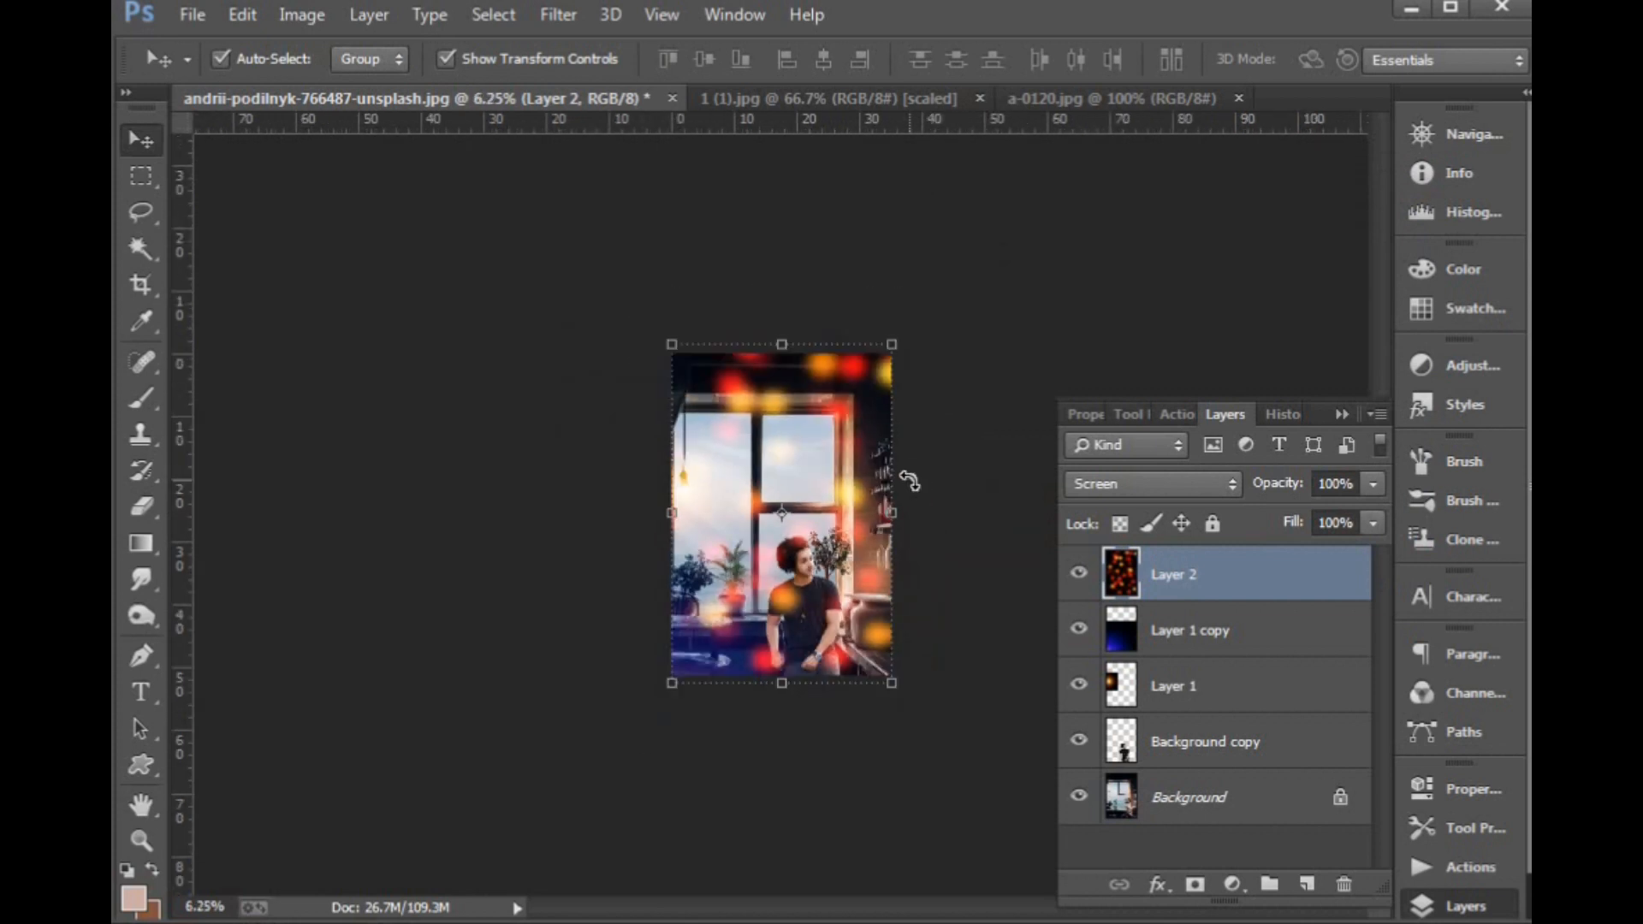
pyautogui.moveTo(887, 340); pyautogui.dragTo(988, 208)
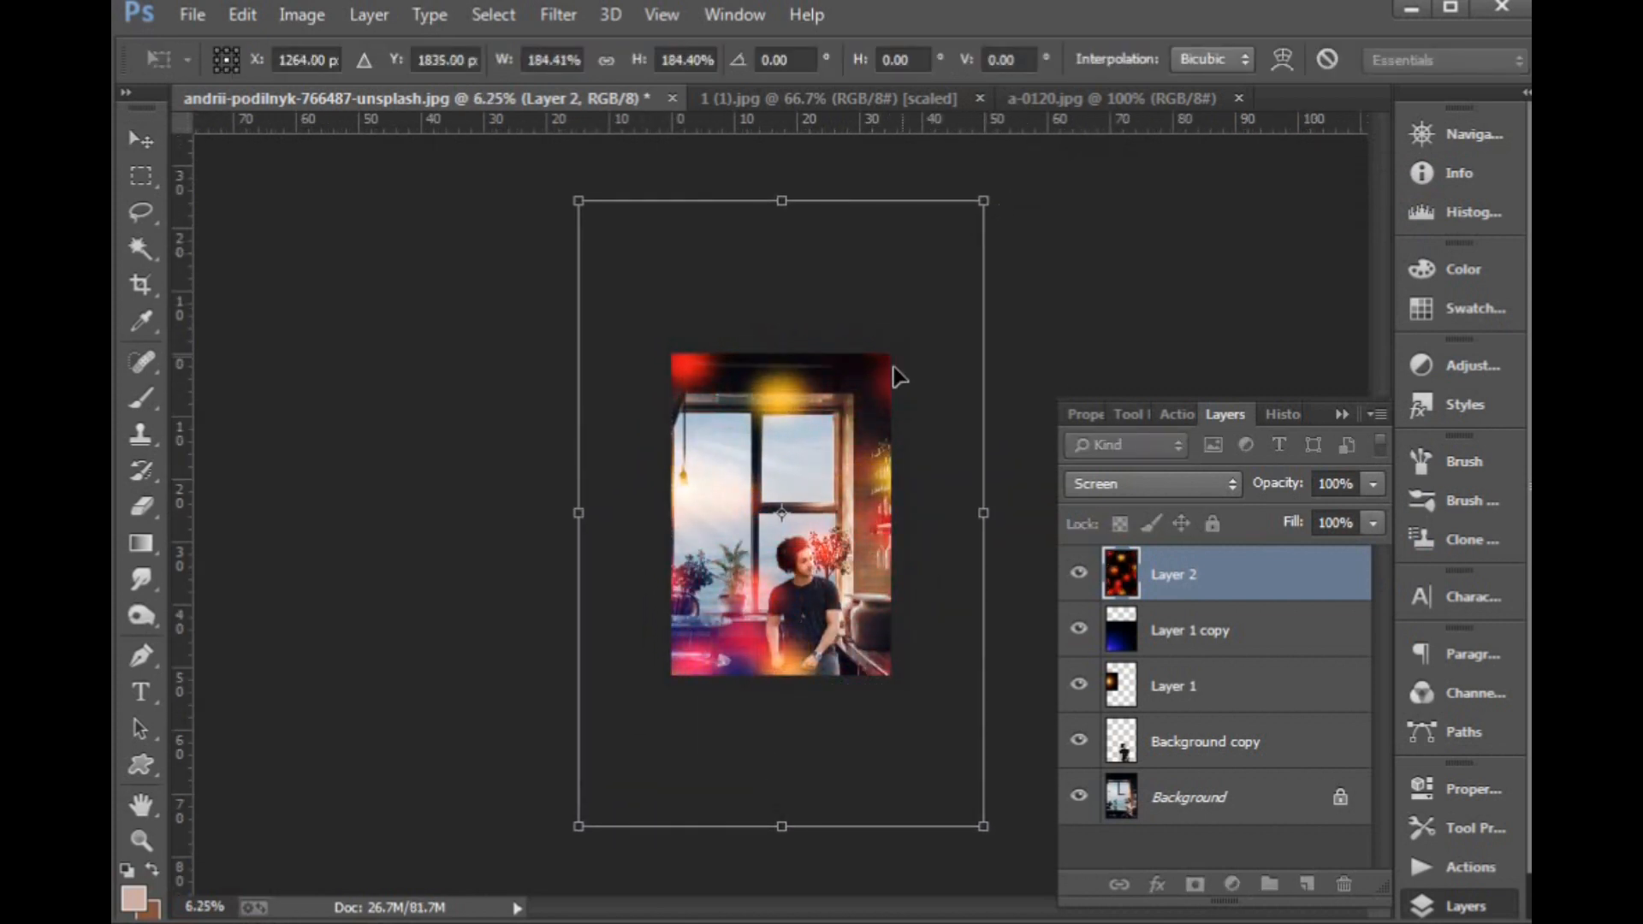
pyautogui.moveTo(890, 371); pyautogui.dragTo(899, 470)
pyautogui.press('Return')
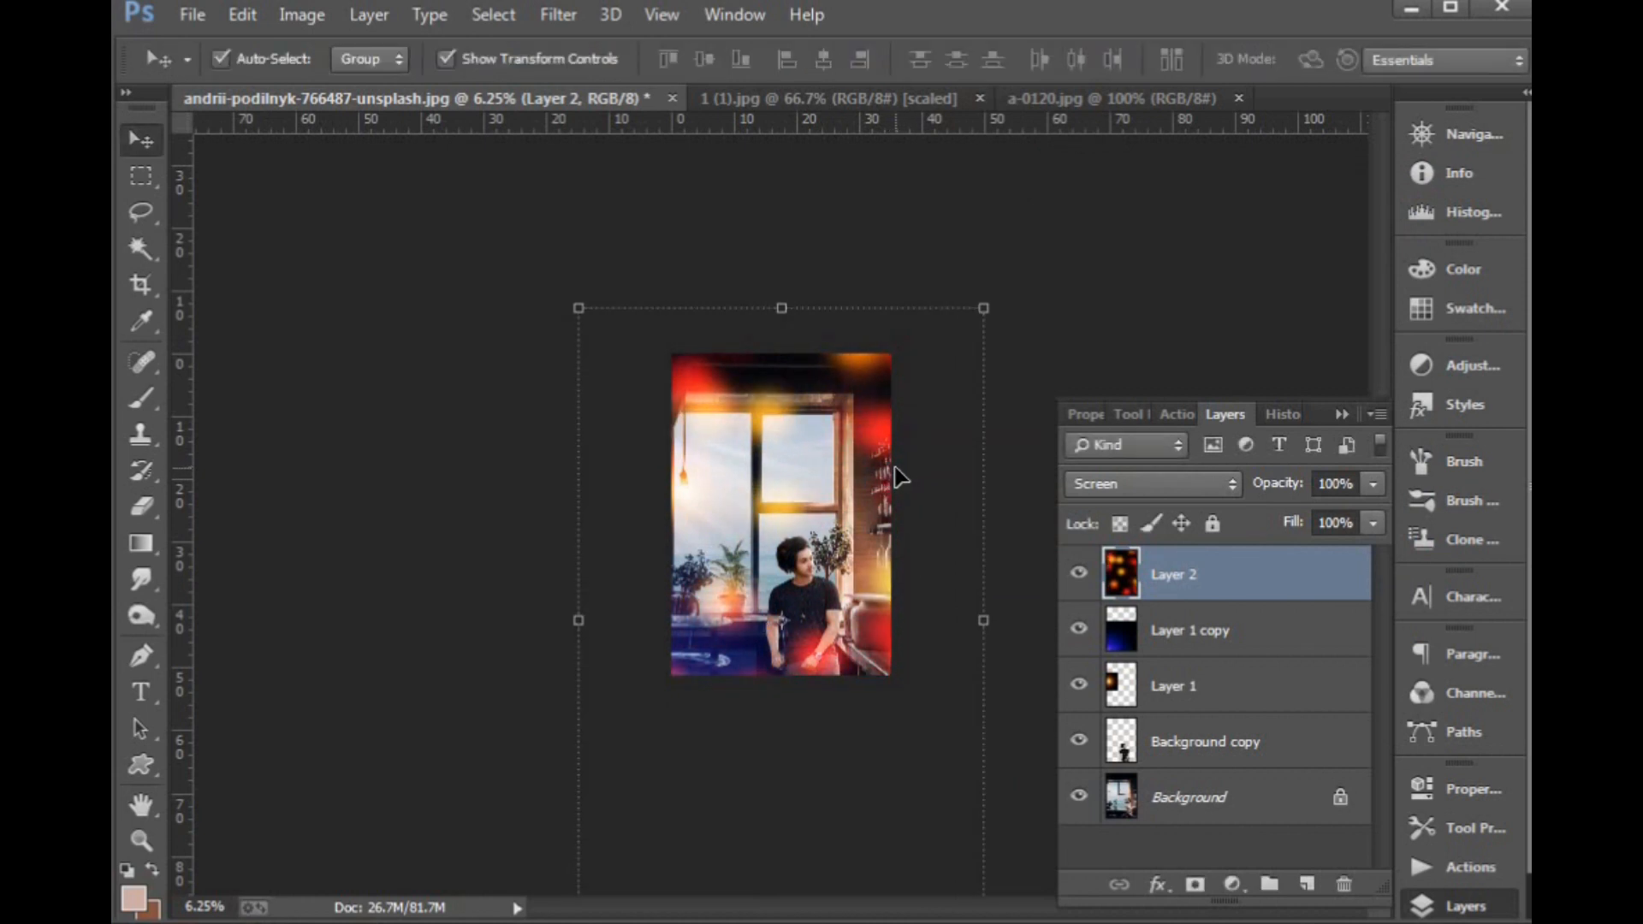
# Trim the enlarged bokeh layer to the picture's edges by cropping at the existing canvas bounds.
pyautogui.press('c')
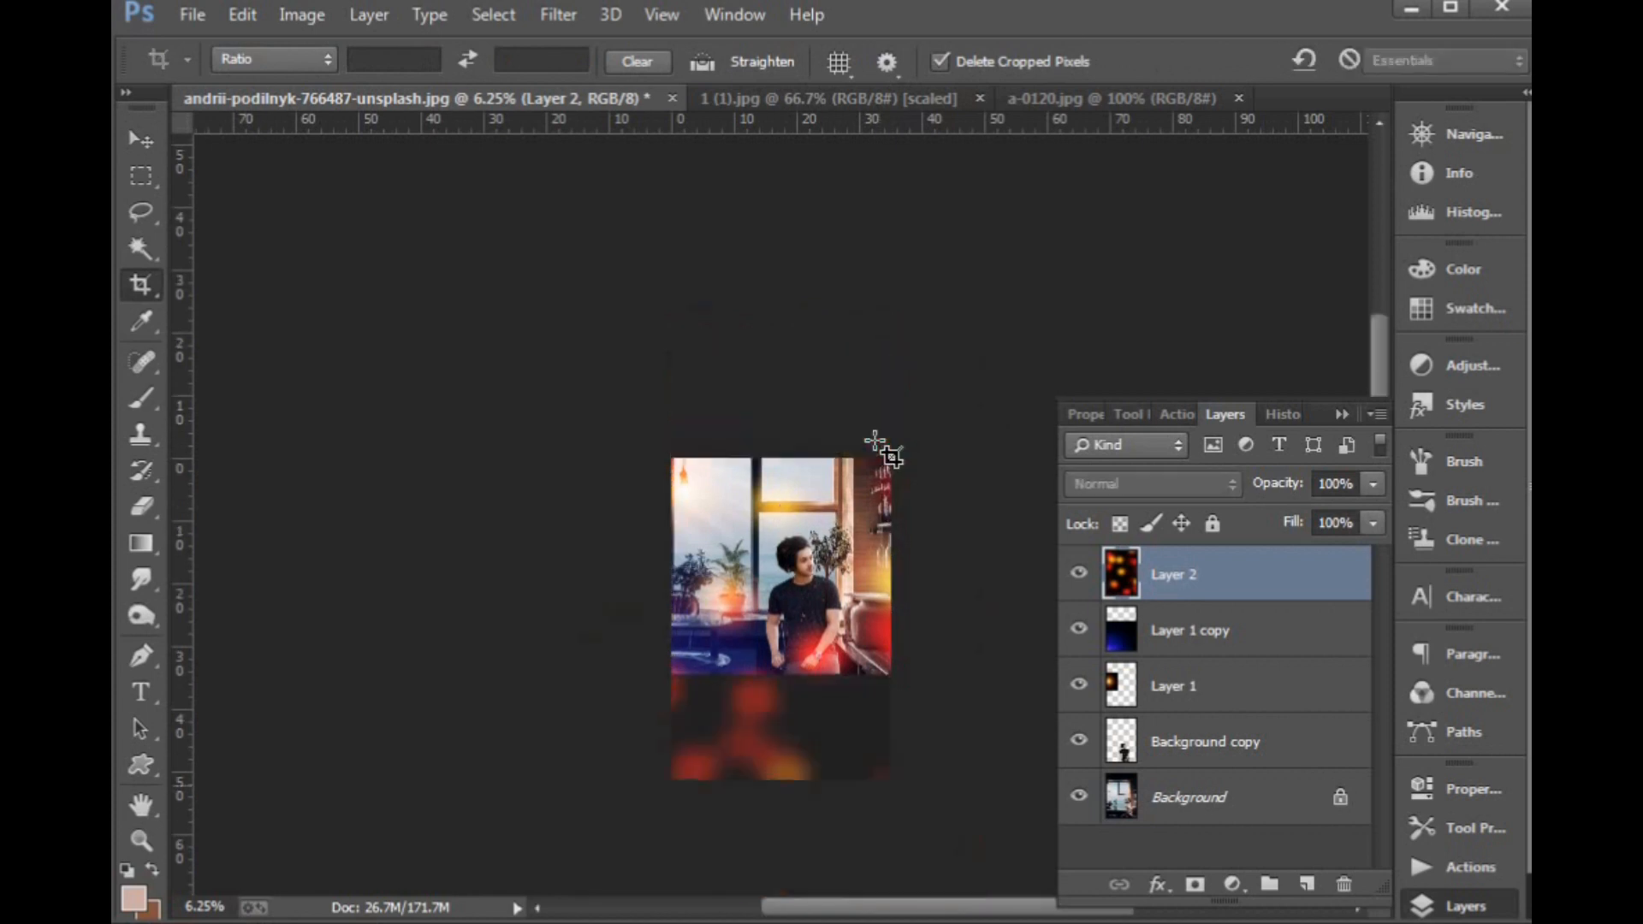
pyautogui.hotkey('ctrl', '+')
pyautogui.press('v')
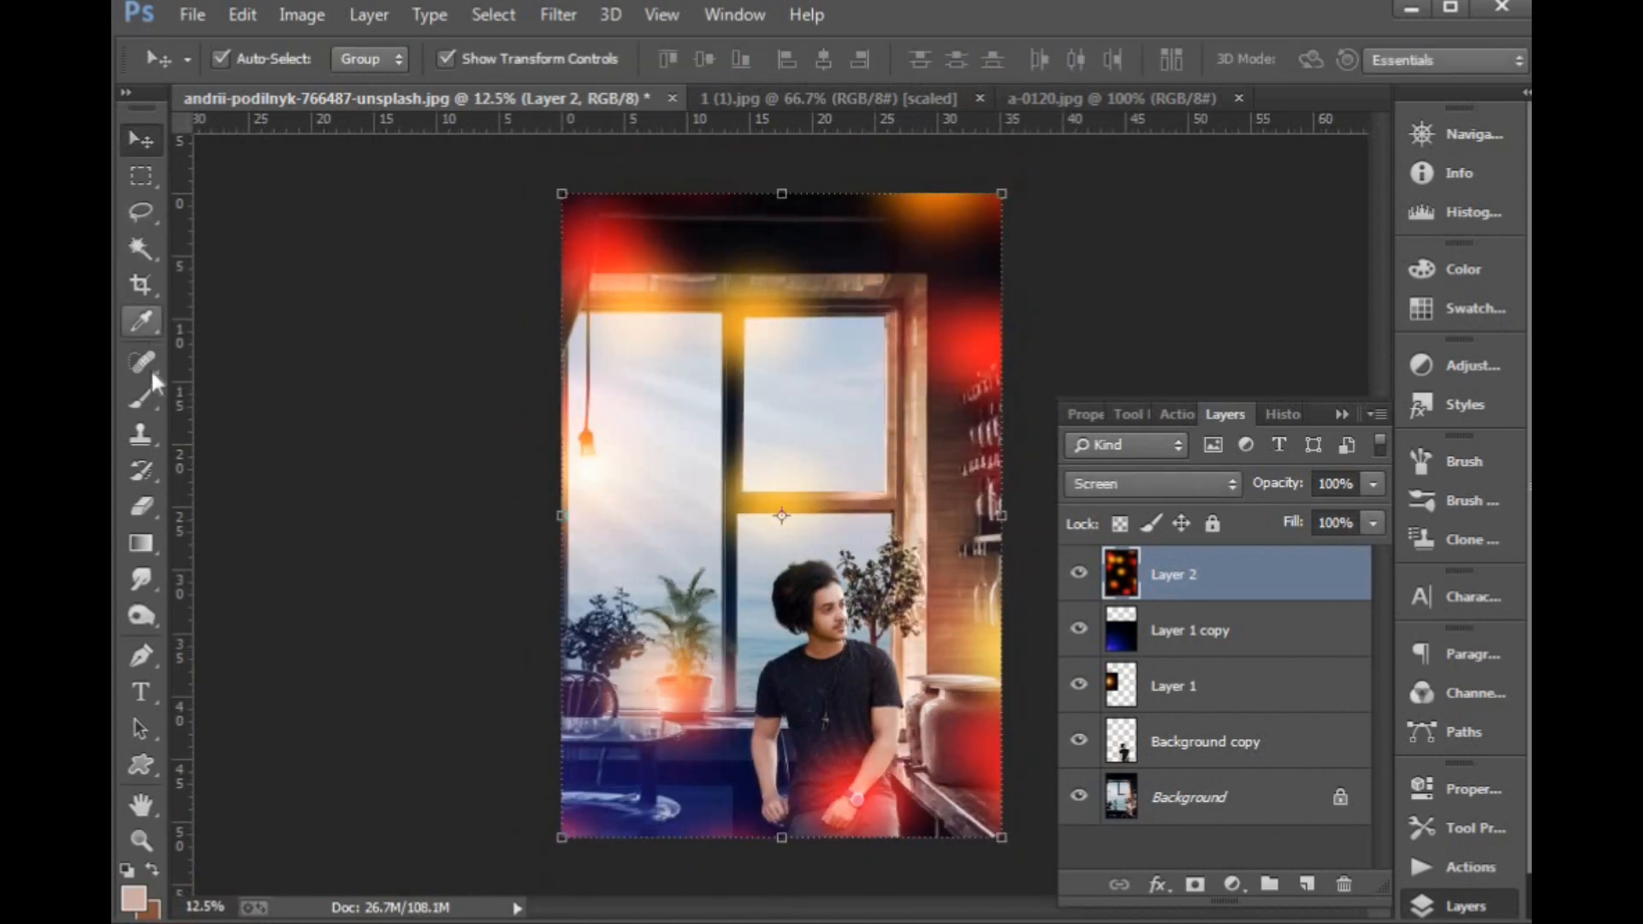
# Fade the strong red and orange lights around the upper corners, wall and man's hands using a large Eraser at 31% opacity and 13% flow.
pyautogui.click(143, 496)
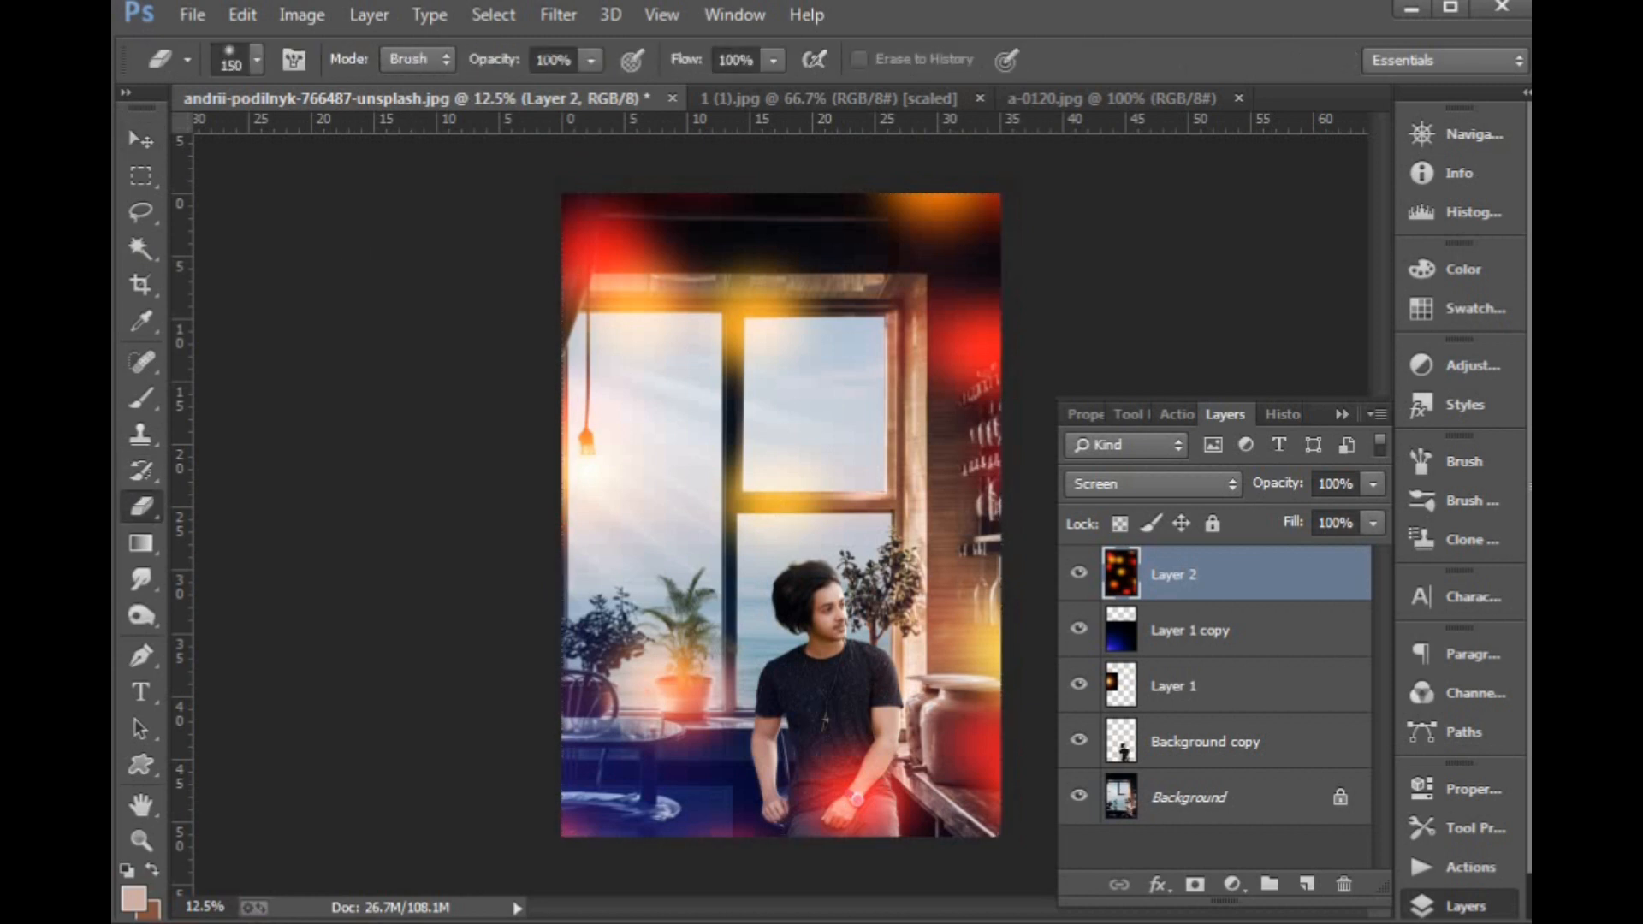
pyautogui.moveTo(494, 59)
pyautogui.mouseDown()
pyautogui.moveTo(372, 60)
pyautogui.moveTo(396, 59)
pyautogui.mouseUp()
pyautogui.moveTo(703, 70); pyautogui.dragTo(588, 60)
pyautogui.press(']')
pyautogui.press(']')
pyautogui.press(']')
pyautogui.press(']')
pyautogui.press(']')
pyautogui.press(']')
pyautogui.press(']')
pyautogui.press(']')
pyautogui.press(']')
pyautogui.press(']')
pyautogui.press(']')
pyautogui.press(']')
pyautogui.press(']')
pyautogui.press(']')
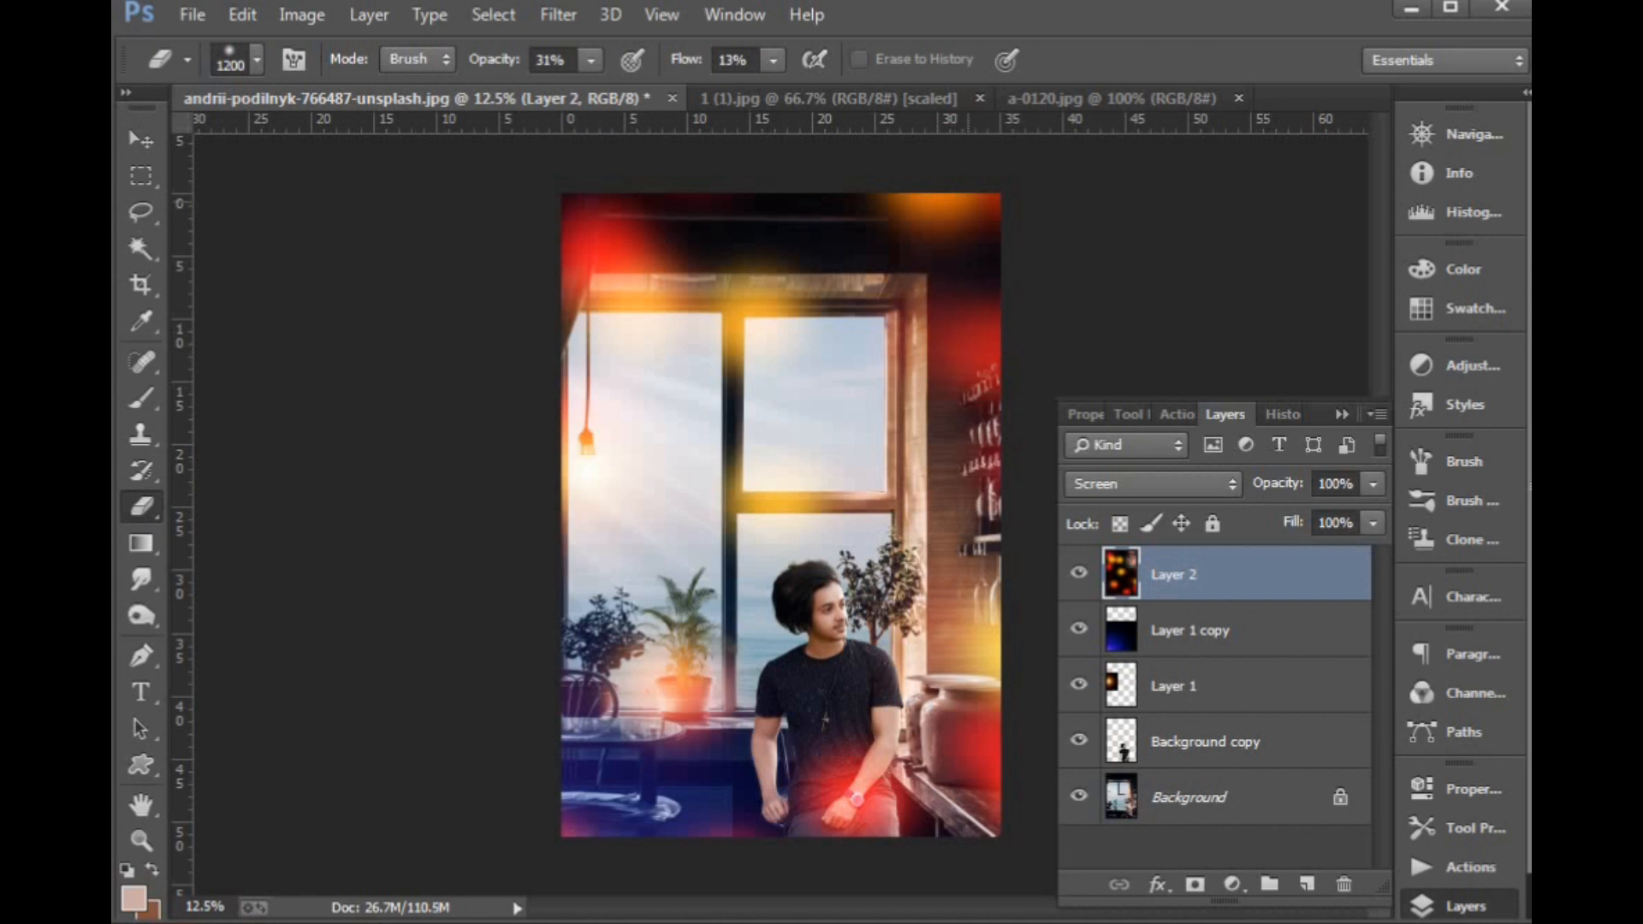
pyautogui.moveTo(932, 197)
pyautogui.mouseDown()
pyautogui.moveTo(971, 198)
pyautogui.moveTo(941, 200)
pyautogui.mouseUp()
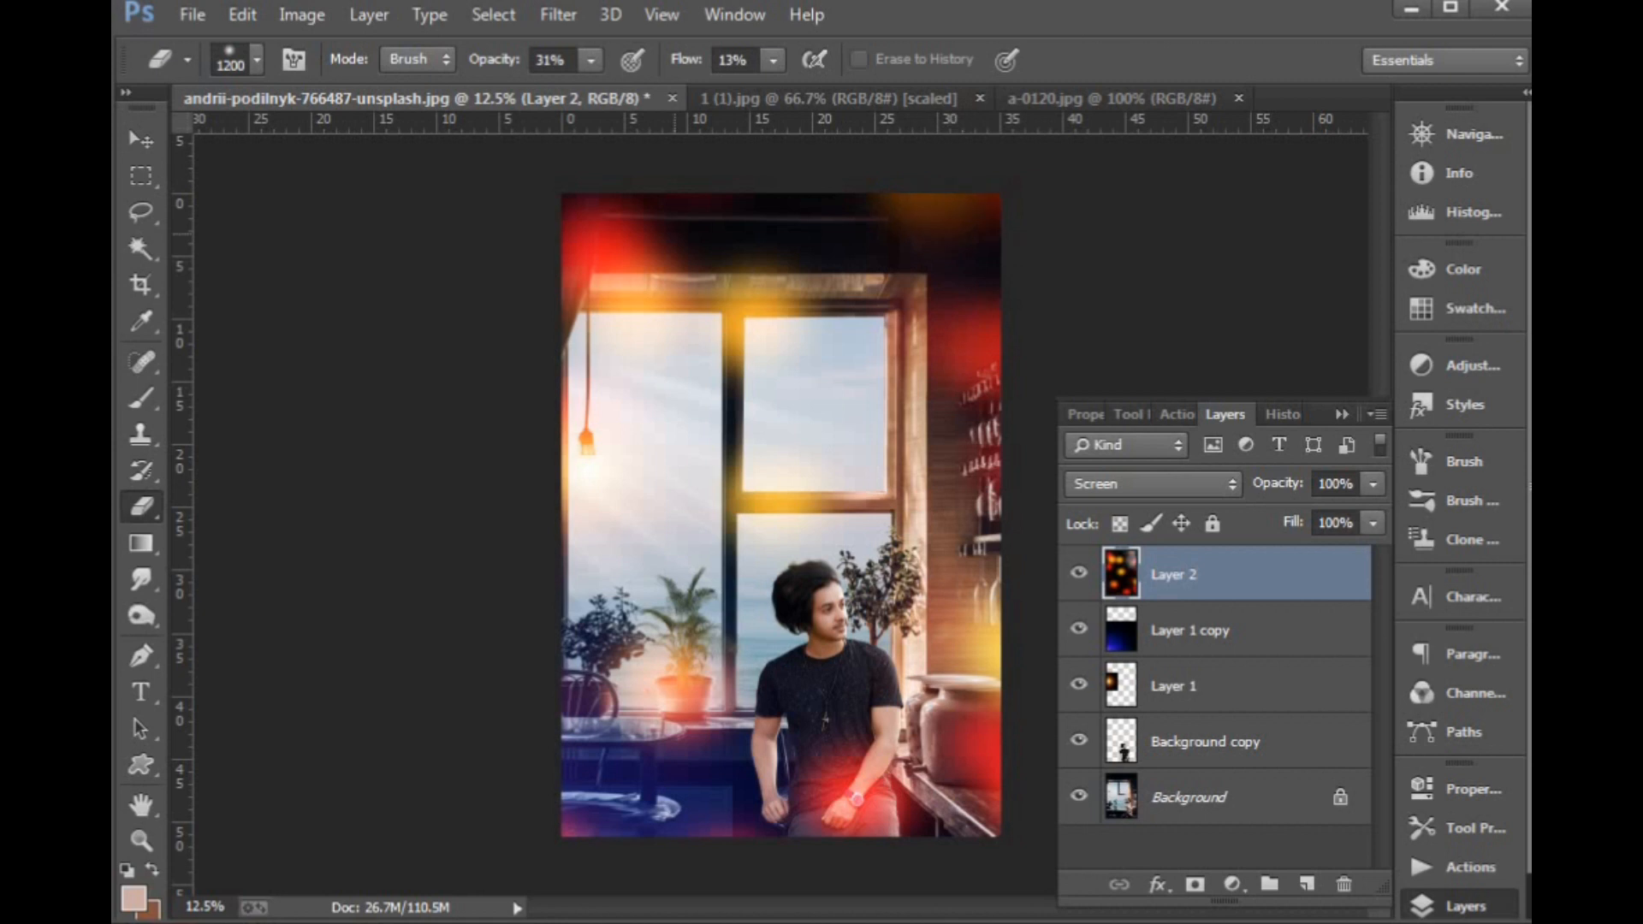
pyautogui.moveTo(599, 255)
pyautogui.mouseDown()
pyautogui.moveTo(672, 329)
pyautogui.moveTo(738, 322)
pyautogui.moveTo(624, 278)
pyautogui.mouseUp()
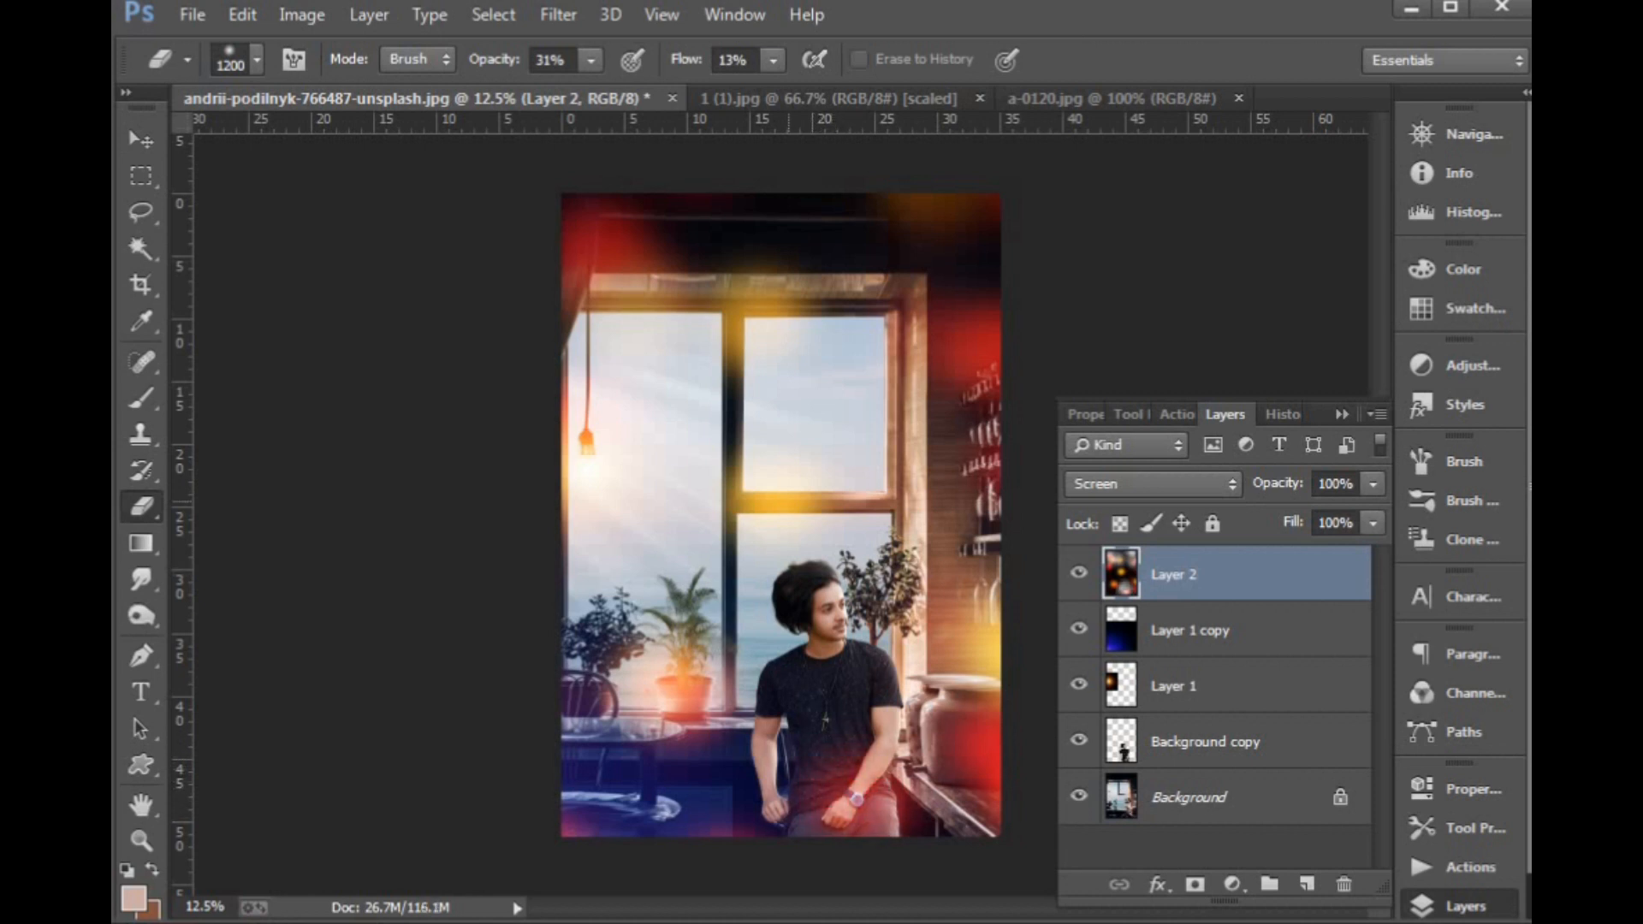
pyautogui.click(774, 503)
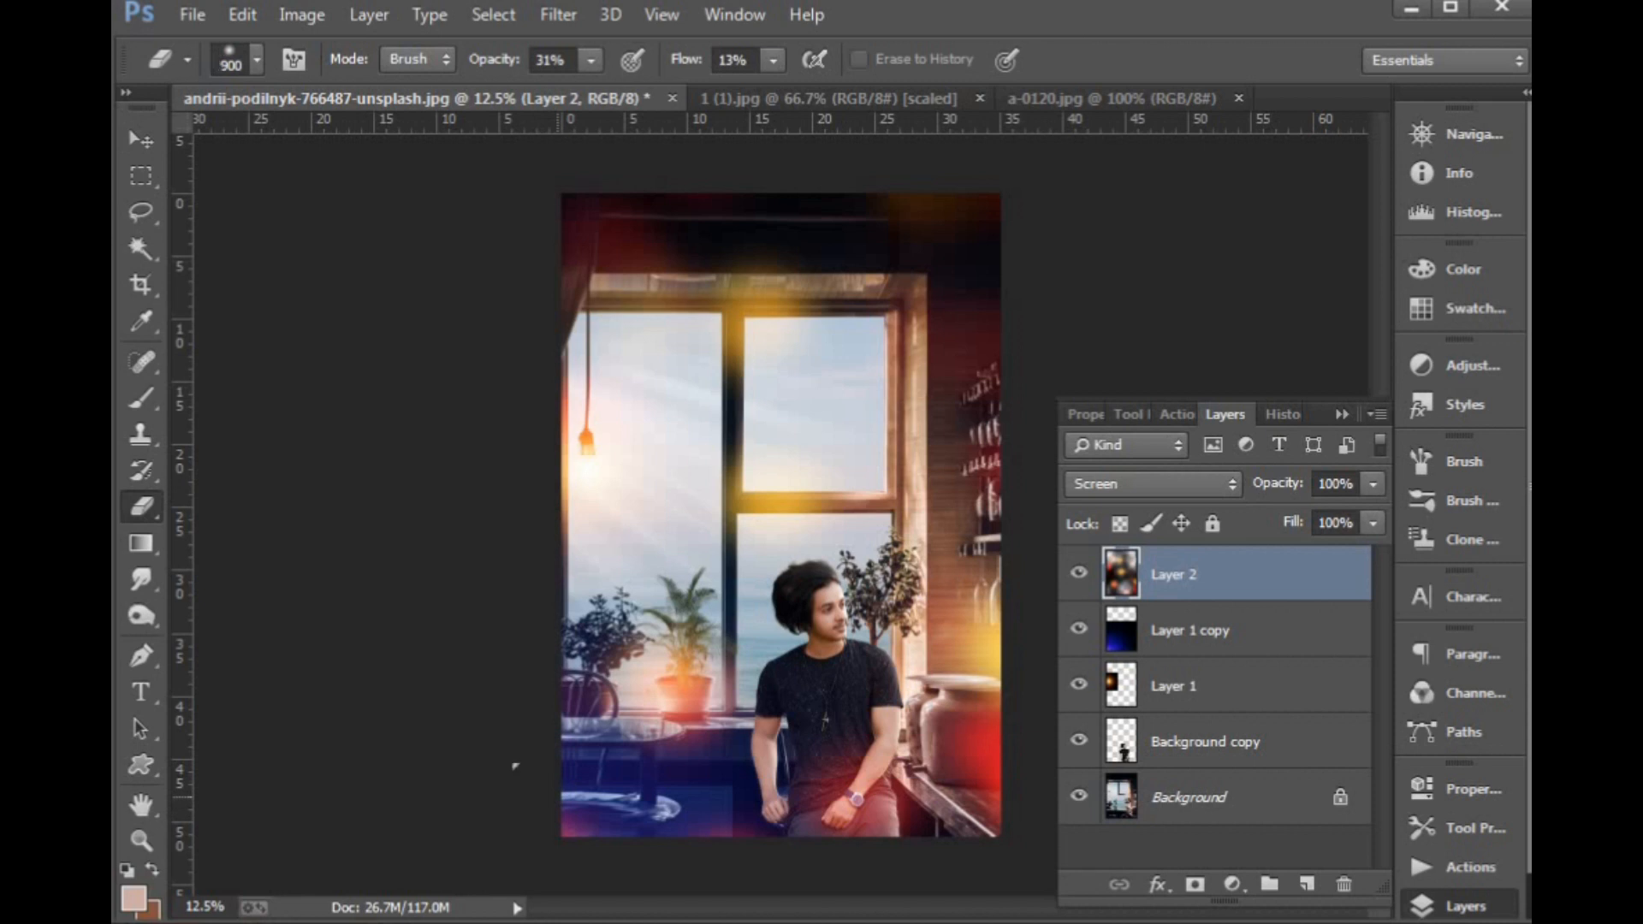
pyautogui.press('[')
pyautogui.press('[')
pyautogui.press('[')
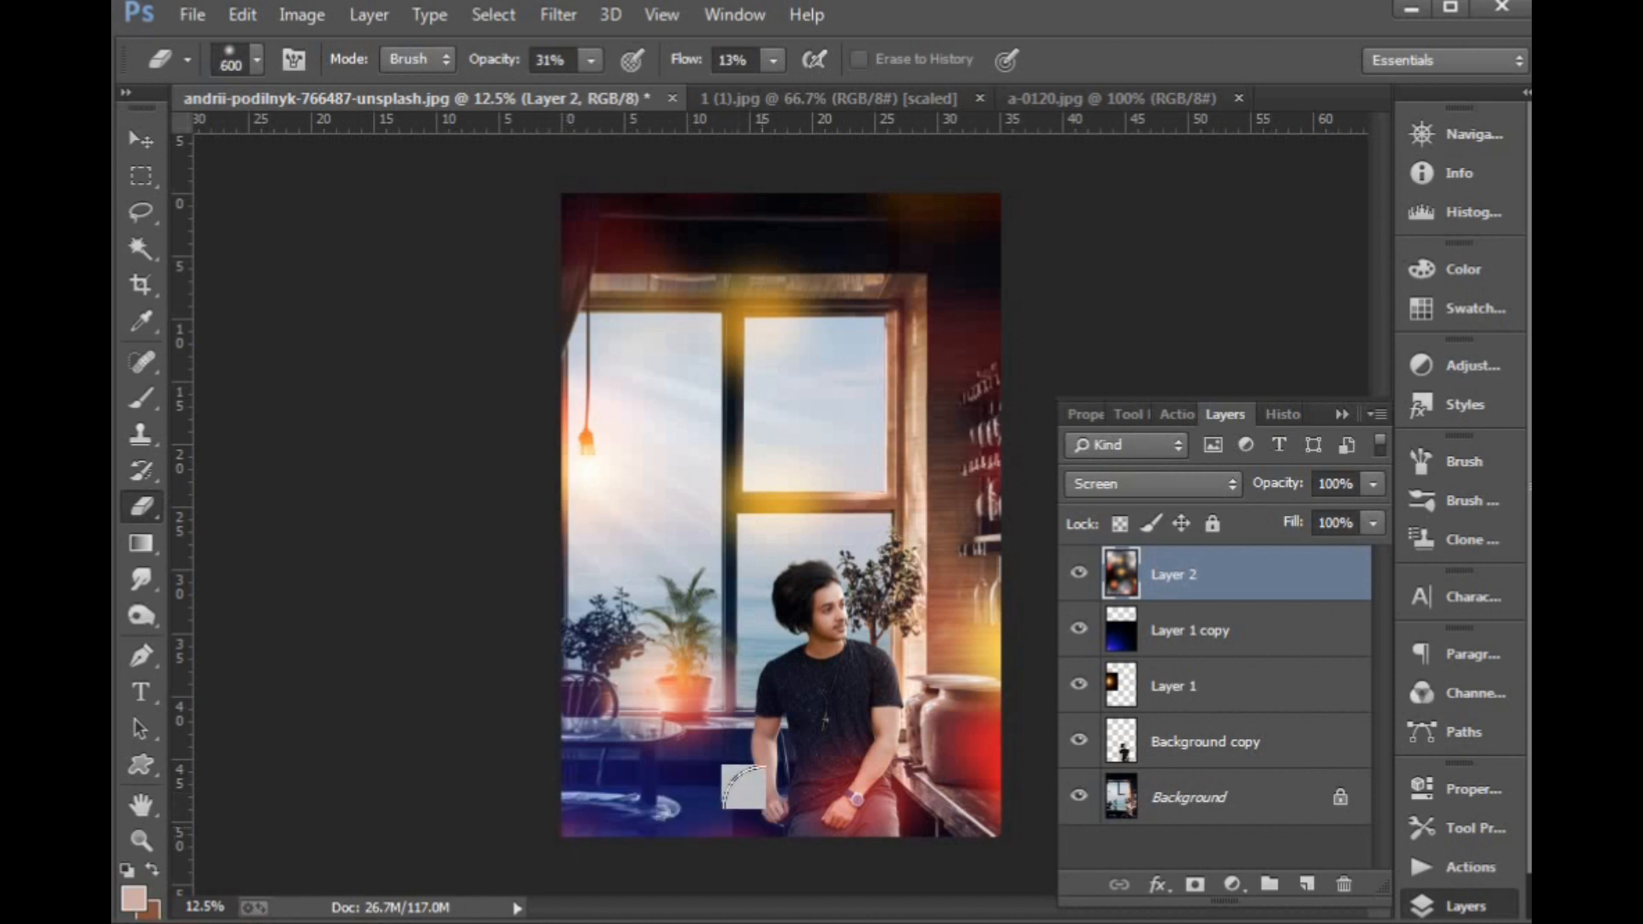
# Examine the softened lights around the man up close and across the full picture.
pyautogui.press('v')
pyautogui.hotkey('ctrl', '+')
pyautogui.hotkey('ctrl', '+')
pyautogui.hotkey('ctrl', '+')
pyautogui.moveTo(788, 774); pyautogui.dragTo(723, 634)
pyautogui.hotkey('ctrl', '0')
pyautogui.hotkey('ctrl', '+')
pyautogui.hotkey('ctrl', '-')
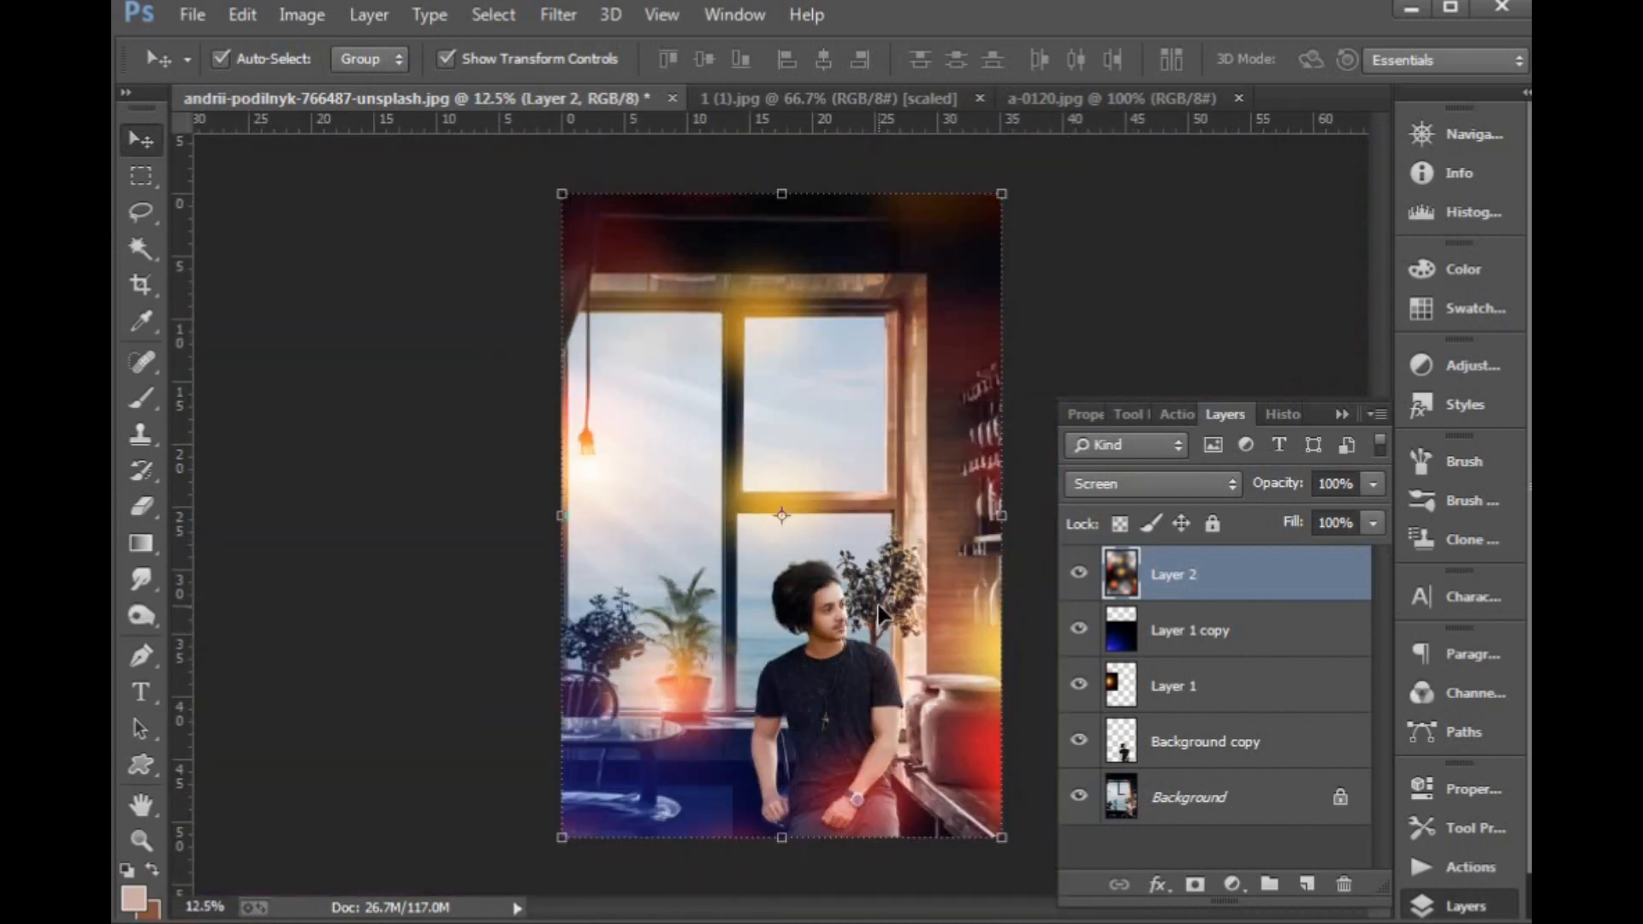
# Close the bokeh source images 1 (1).jpg and a-0120.jpg, leaving only the room composite open.
pyautogui.click(957, 97)
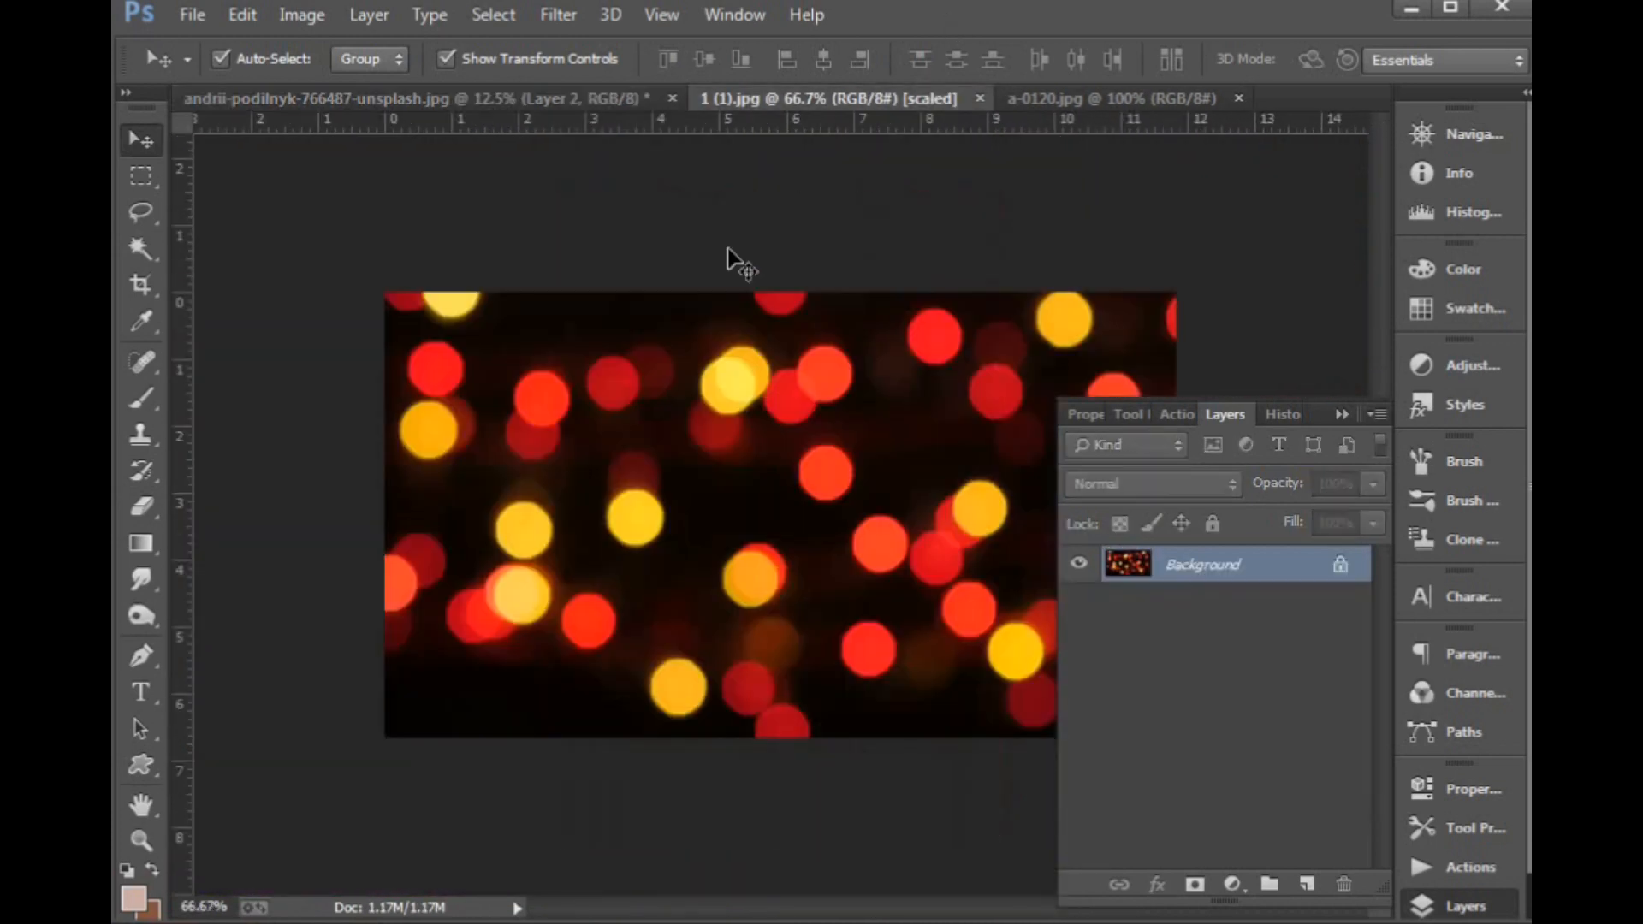
pyautogui.click(978, 98)
pyautogui.click(856, 101)
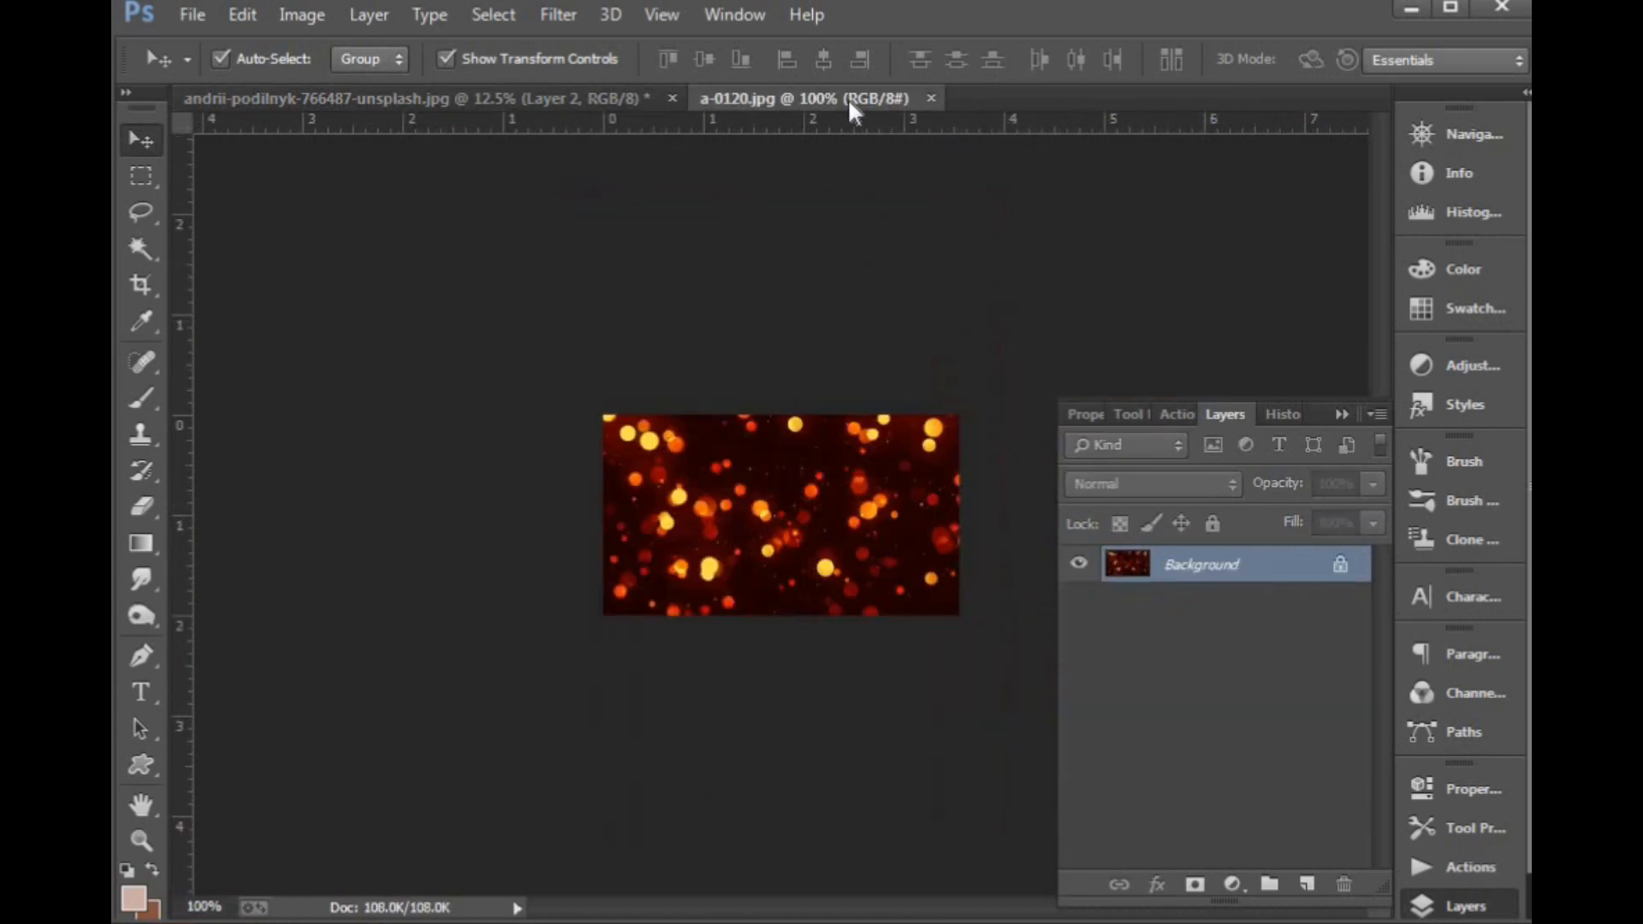
pyautogui.click(414, 97)
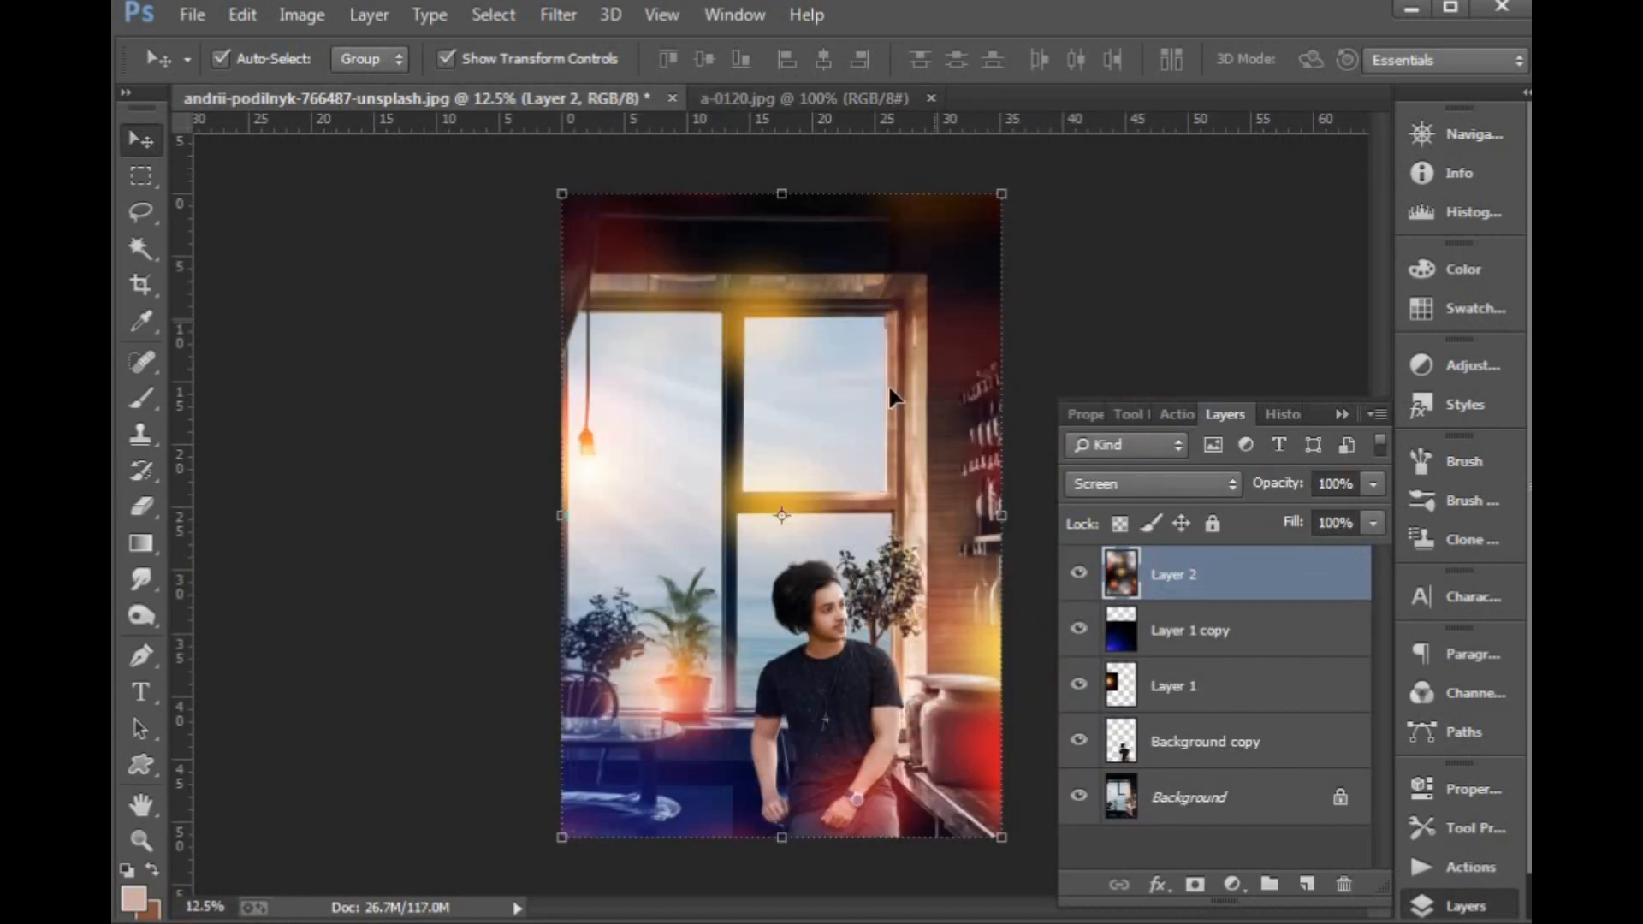
pyautogui.click(895, 96)
pyautogui.click(931, 97)
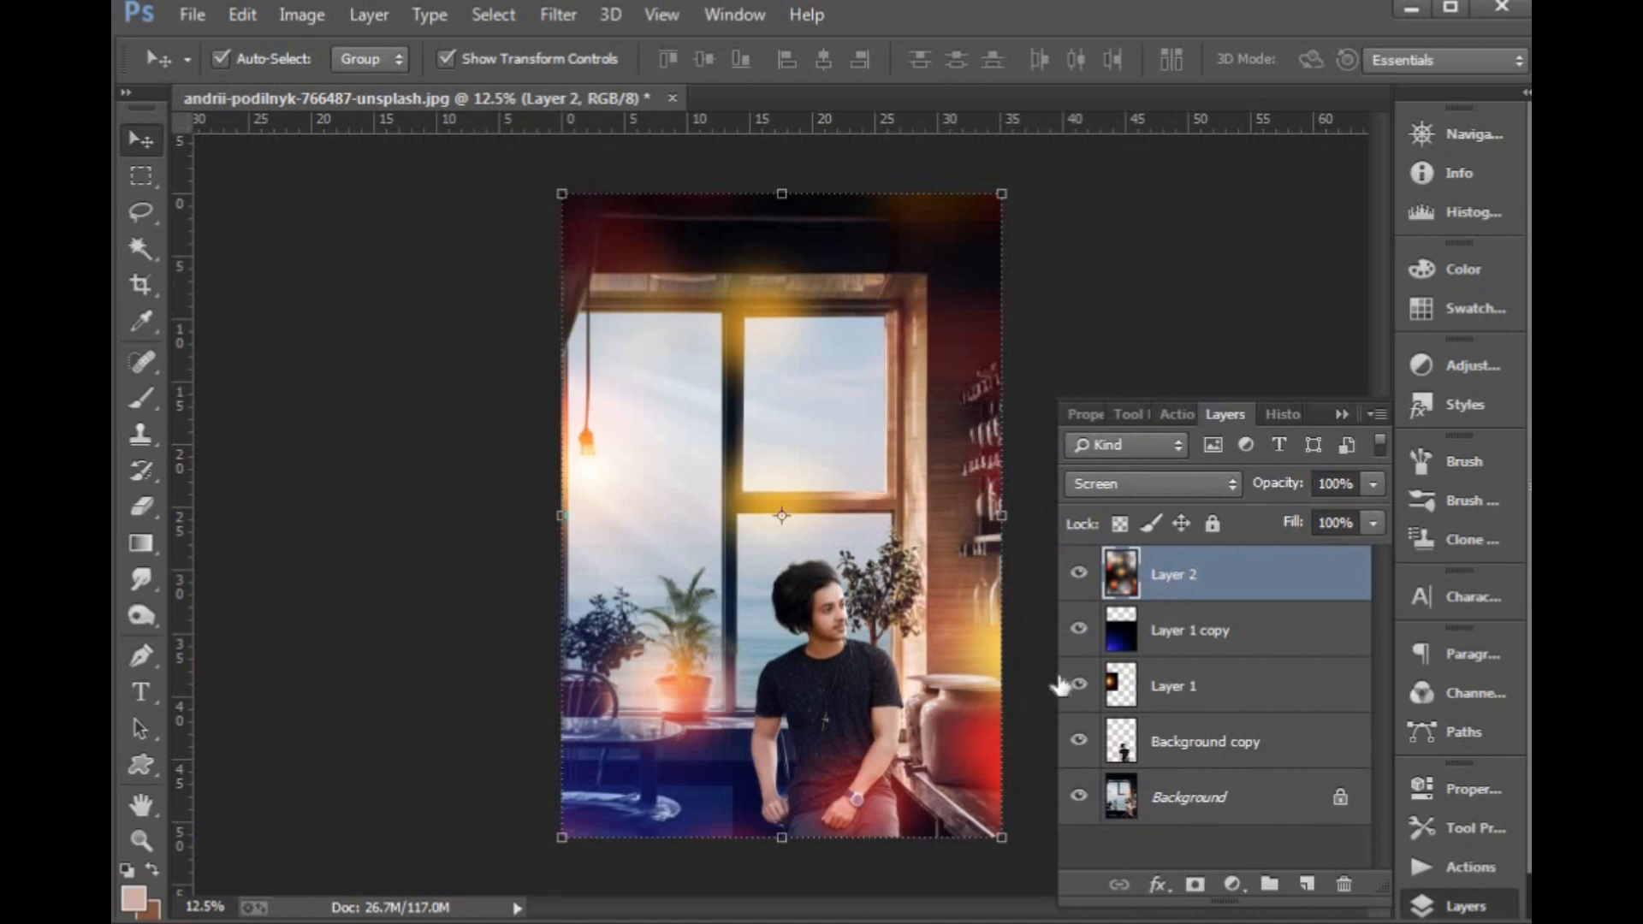
# On the Background copy layer, soften the outer edge of the man's fist and forearm beside the table using a size 60 Blur tool at 100% strength.
pyautogui.scroll(5, 907, 682)
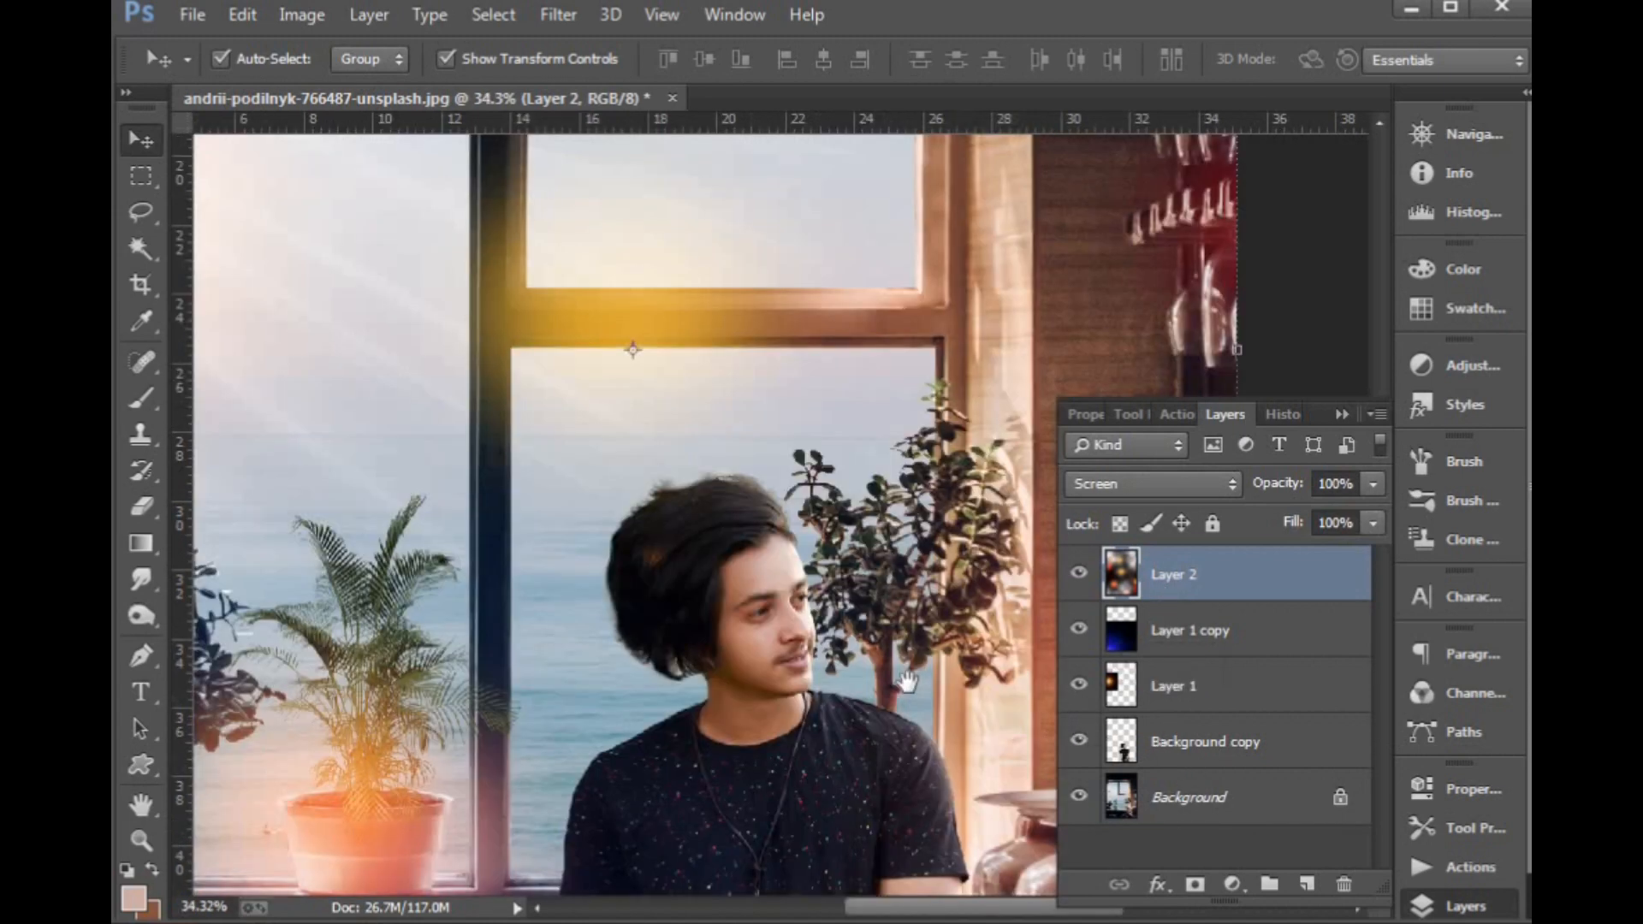
pyautogui.moveTo(906, 682); pyautogui.dragTo(815, 516)
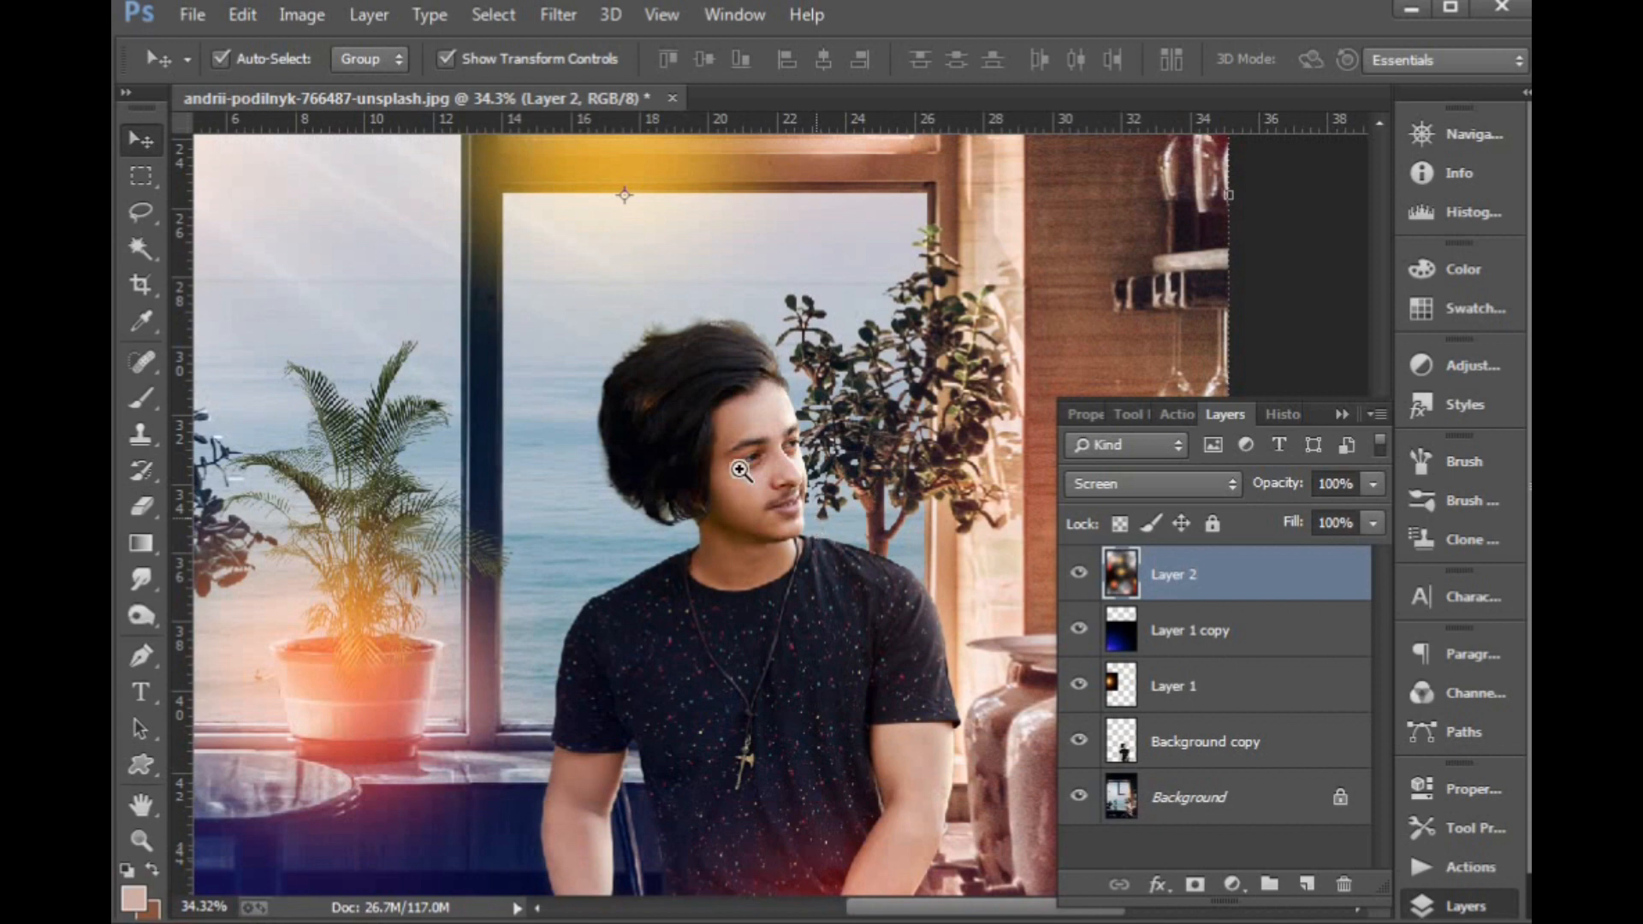
pyautogui.moveTo(710, 418); pyautogui.dragTo(948, 591)
pyautogui.moveTo(945, 663); pyautogui.dragTo(1126, 367)
pyautogui.moveTo(616, 684); pyautogui.dragTo(947, 284)
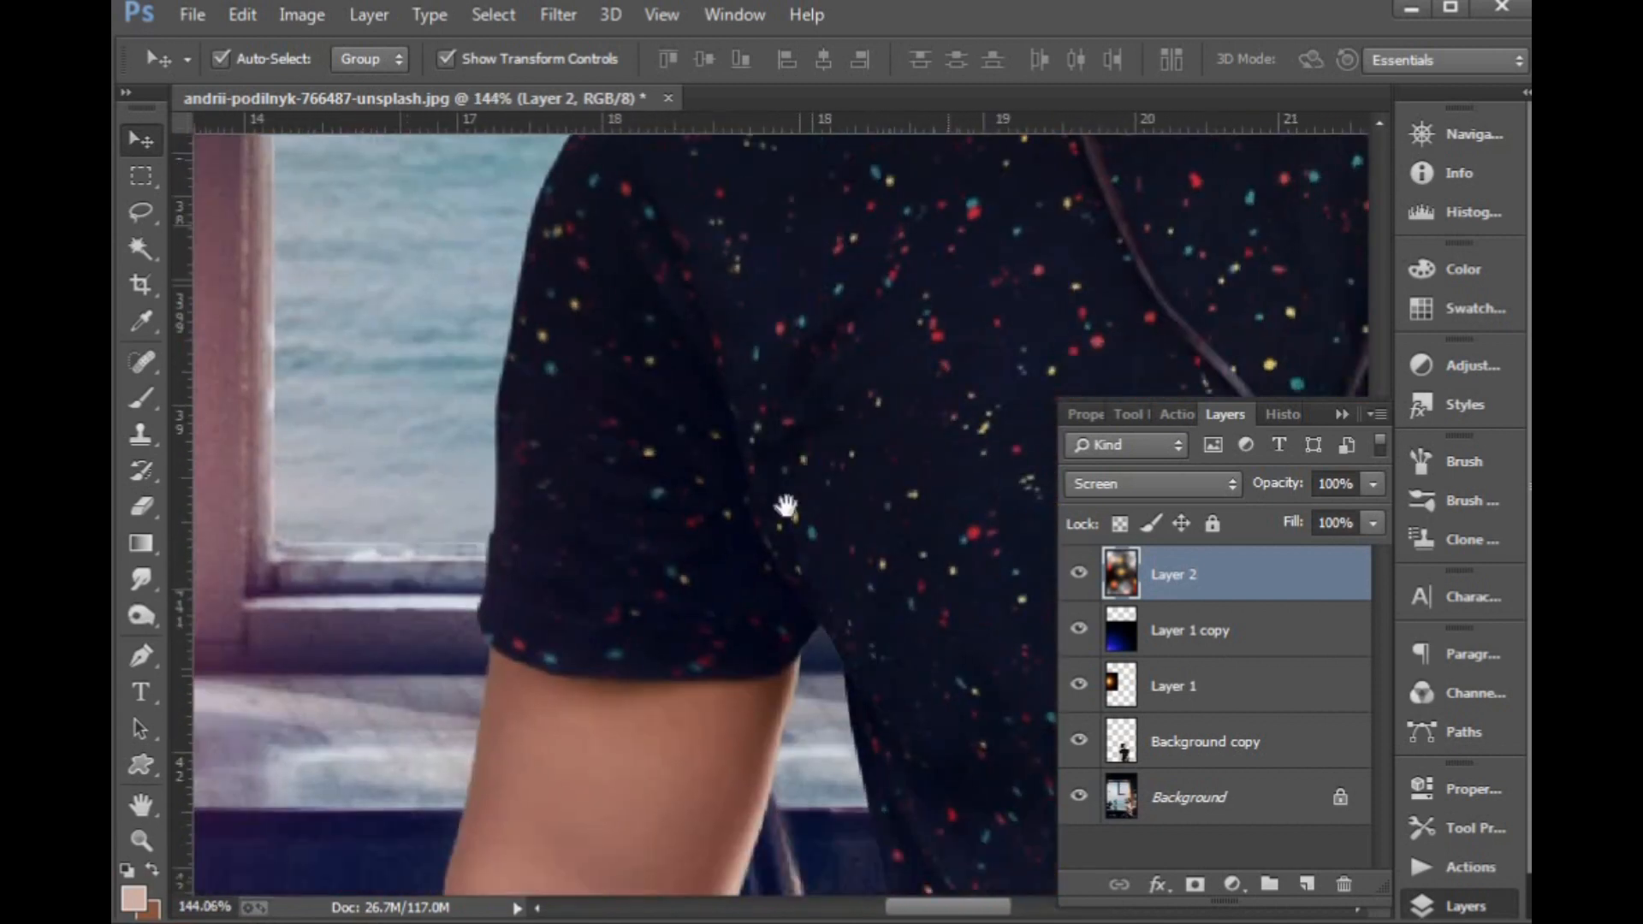
pyautogui.moveTo(785, 507); pyautogui.dragTo(762, 440)
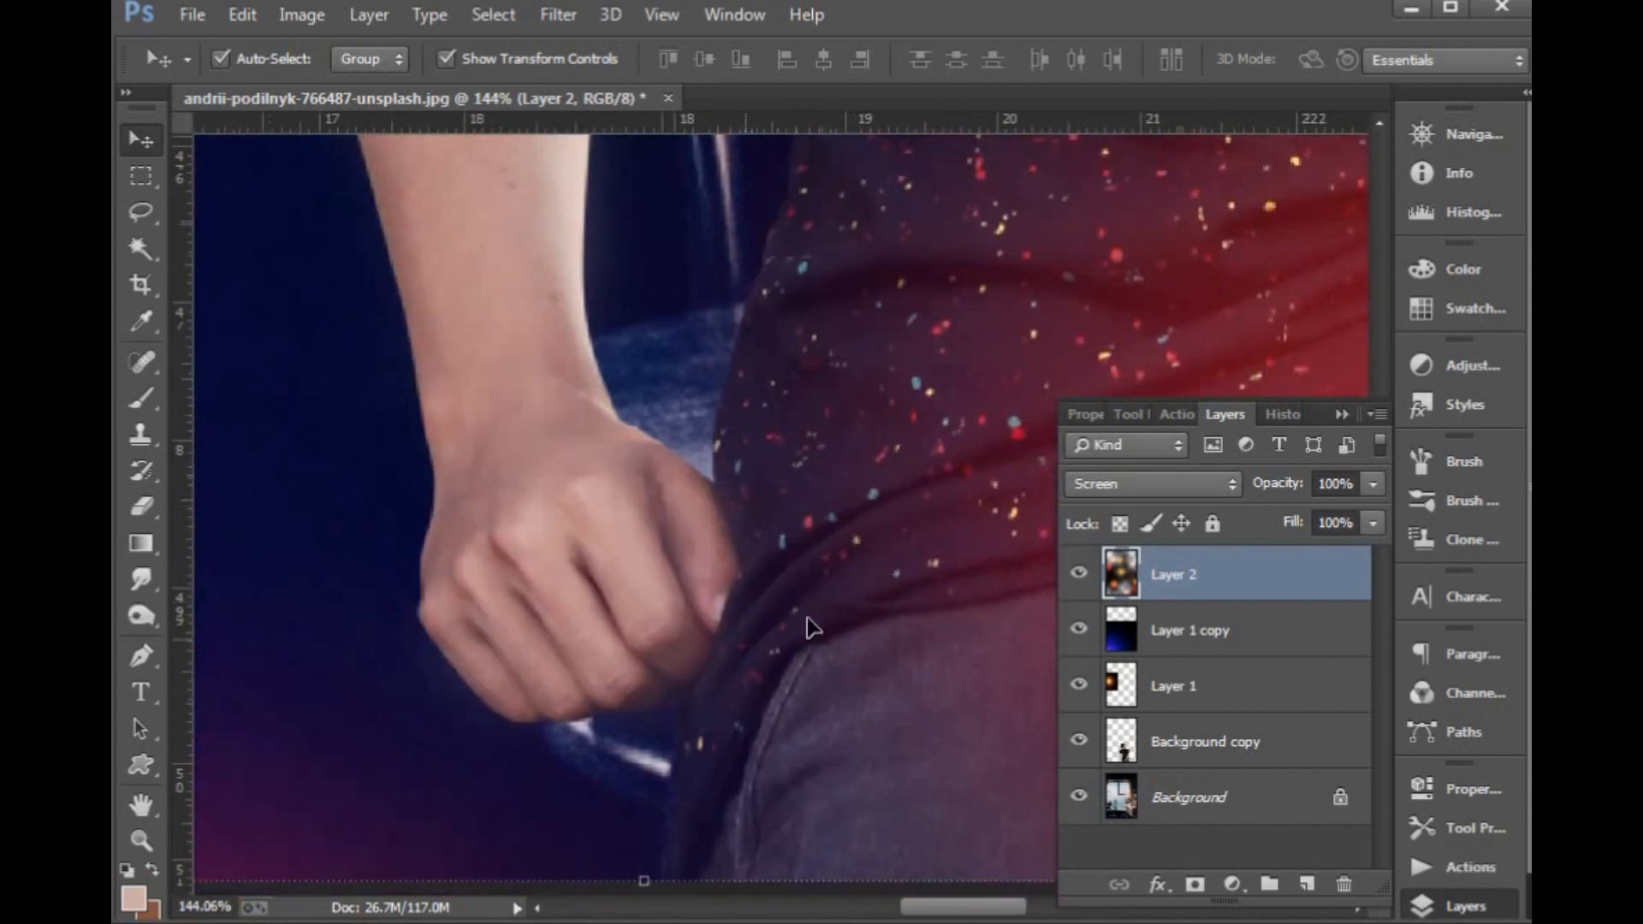
pyautogui.click(1183, 744)
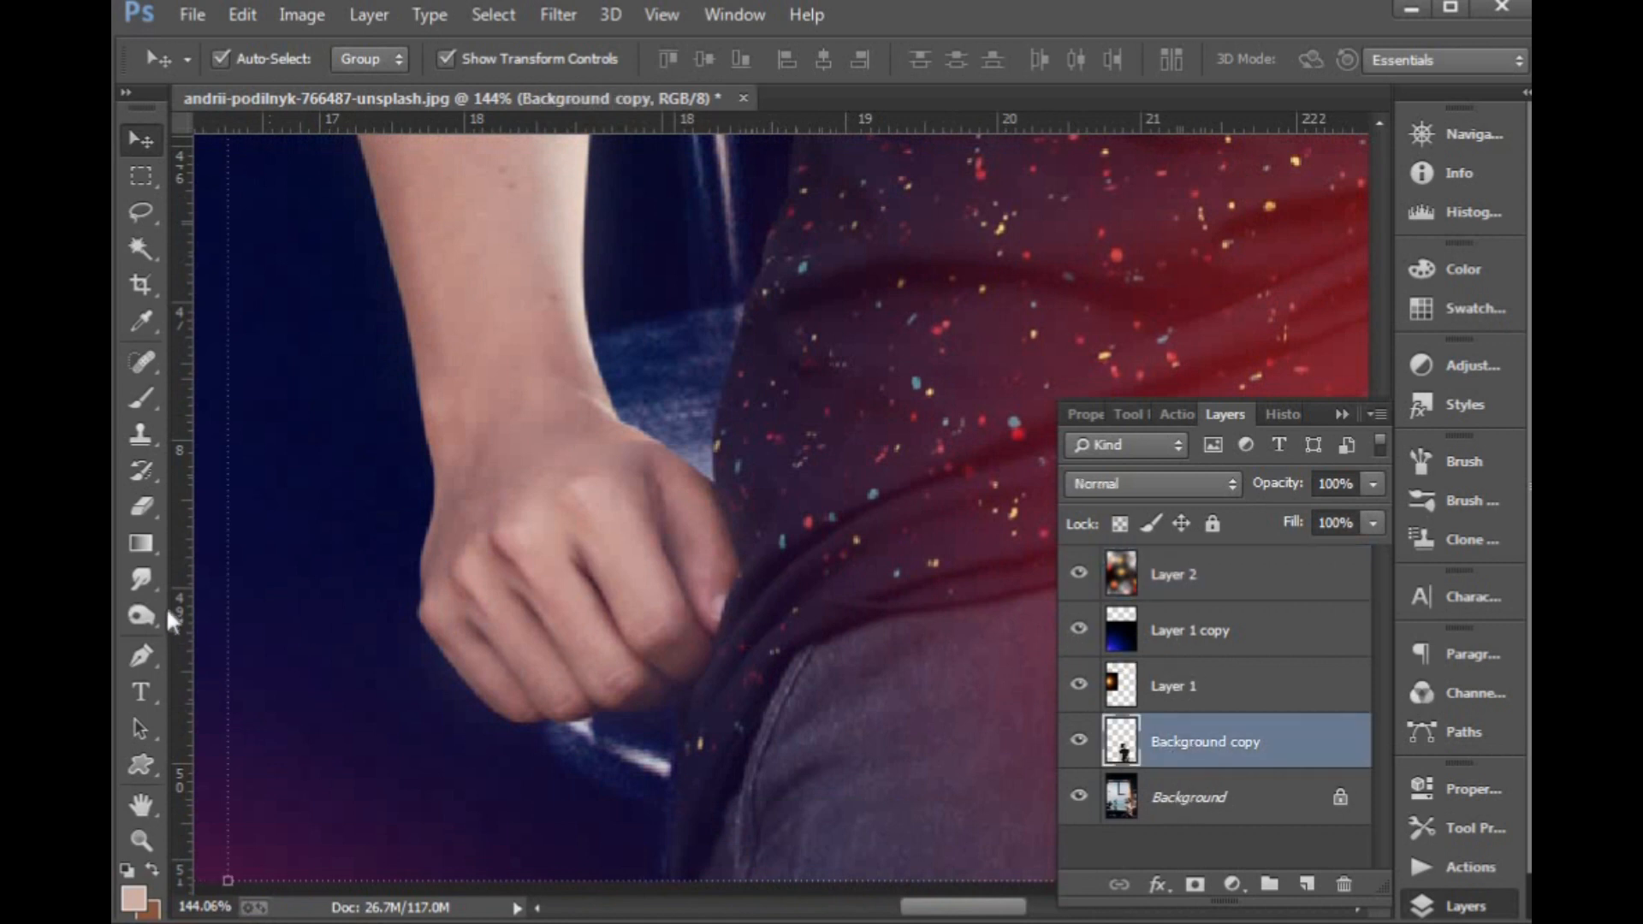
pyautogui.click(144, 575)
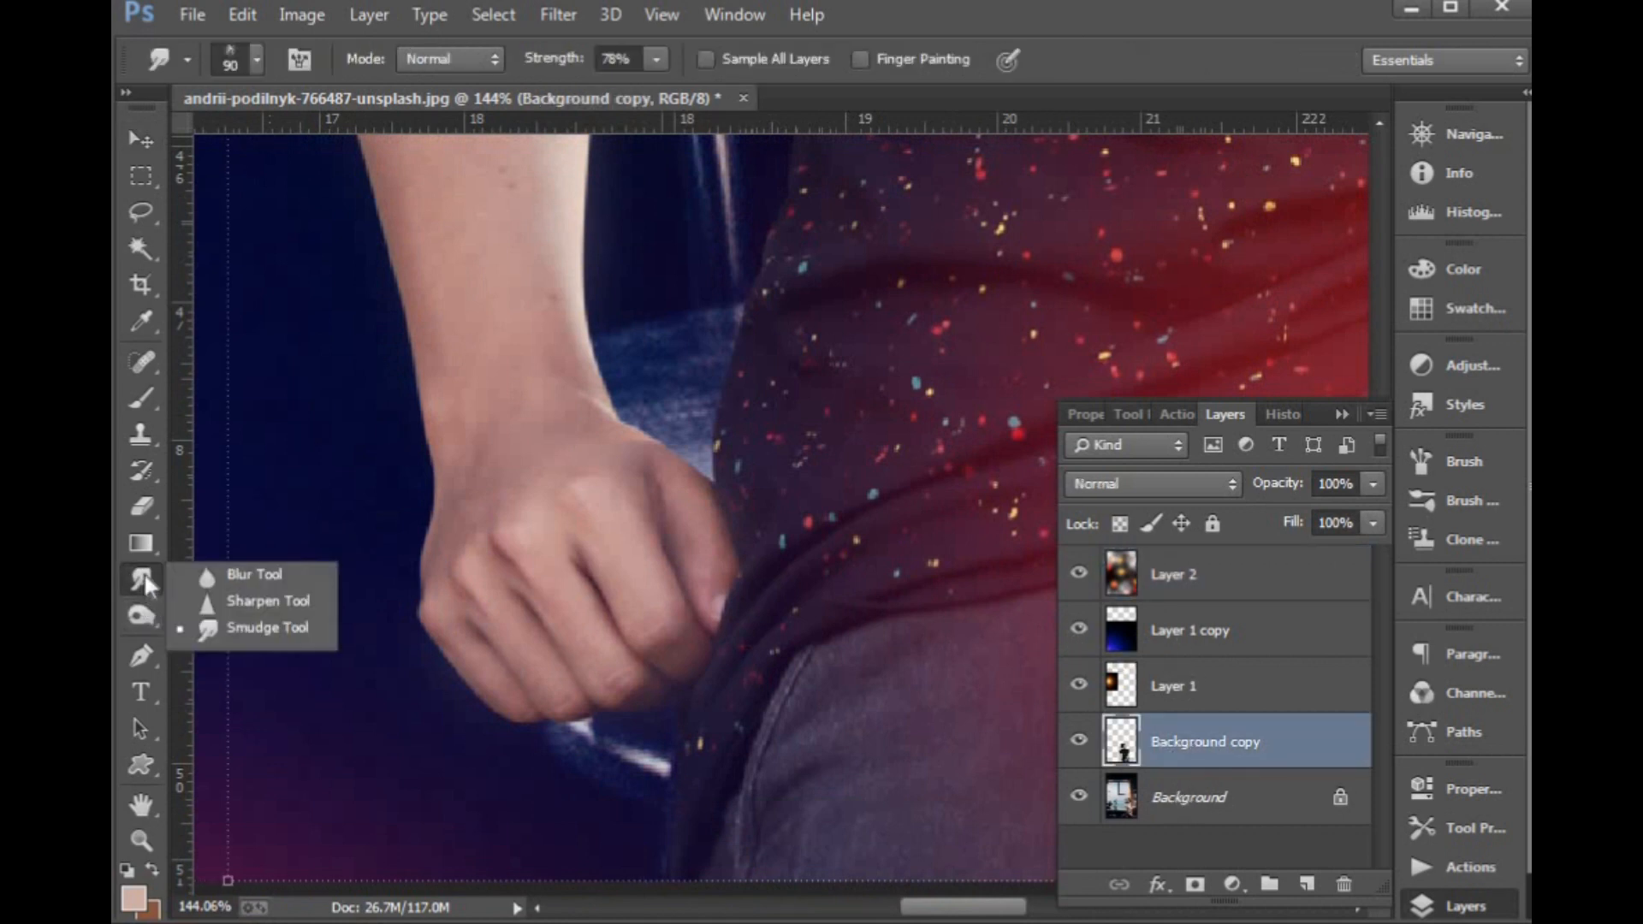
pyautogui.click(242, 586)
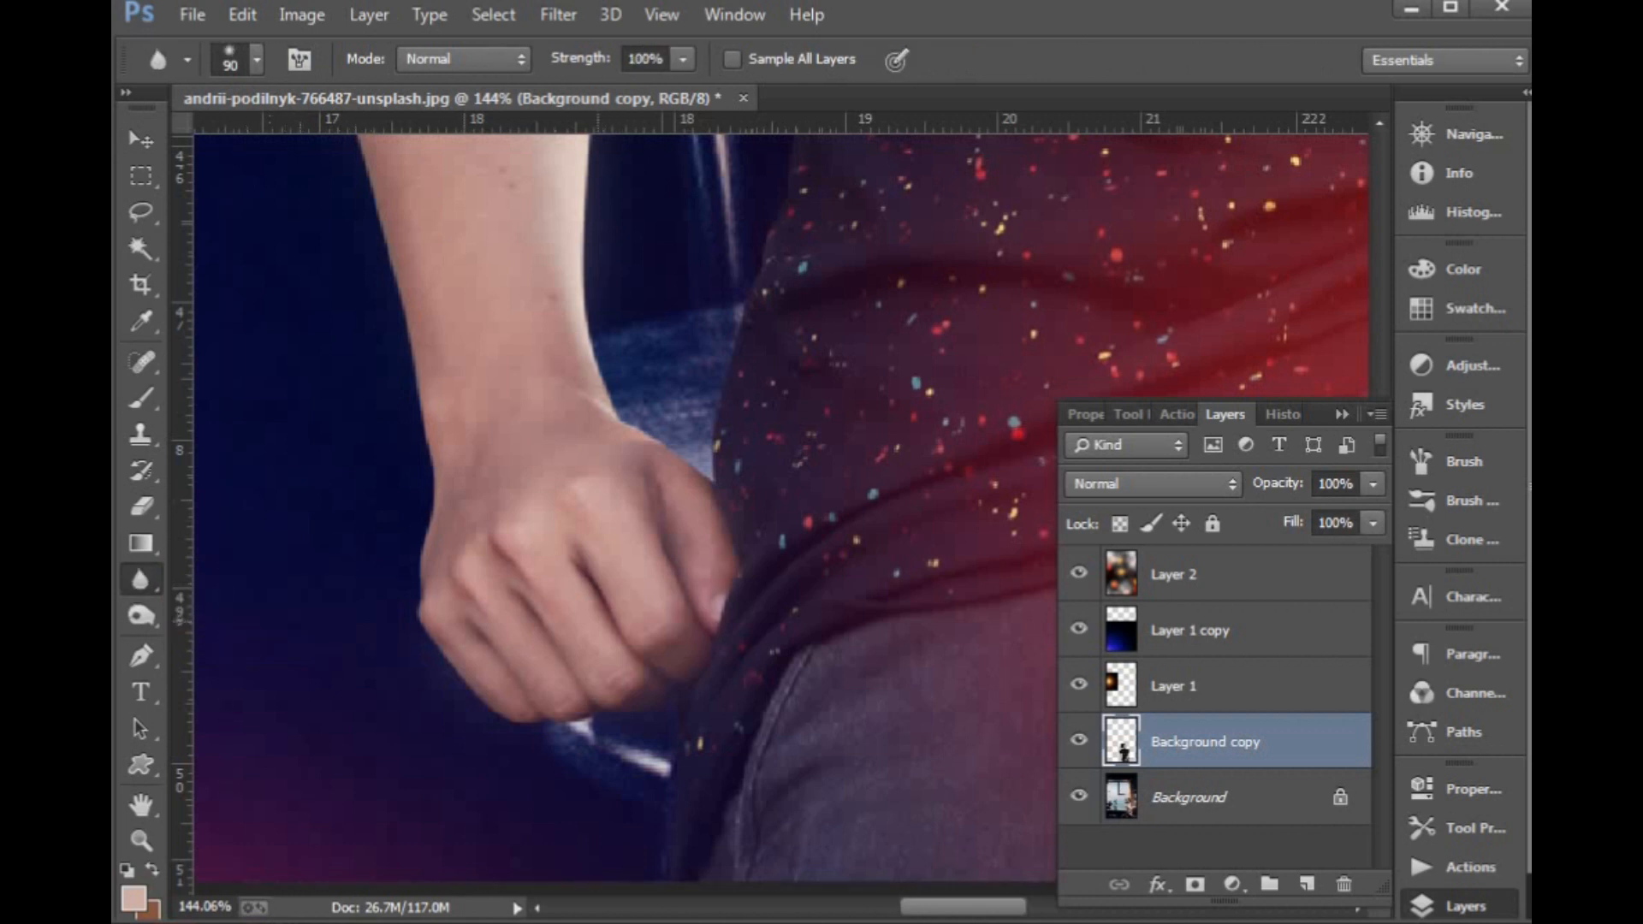
pyautogui.press('[')
pyautogui.press('[')
pyautogui.press('[')
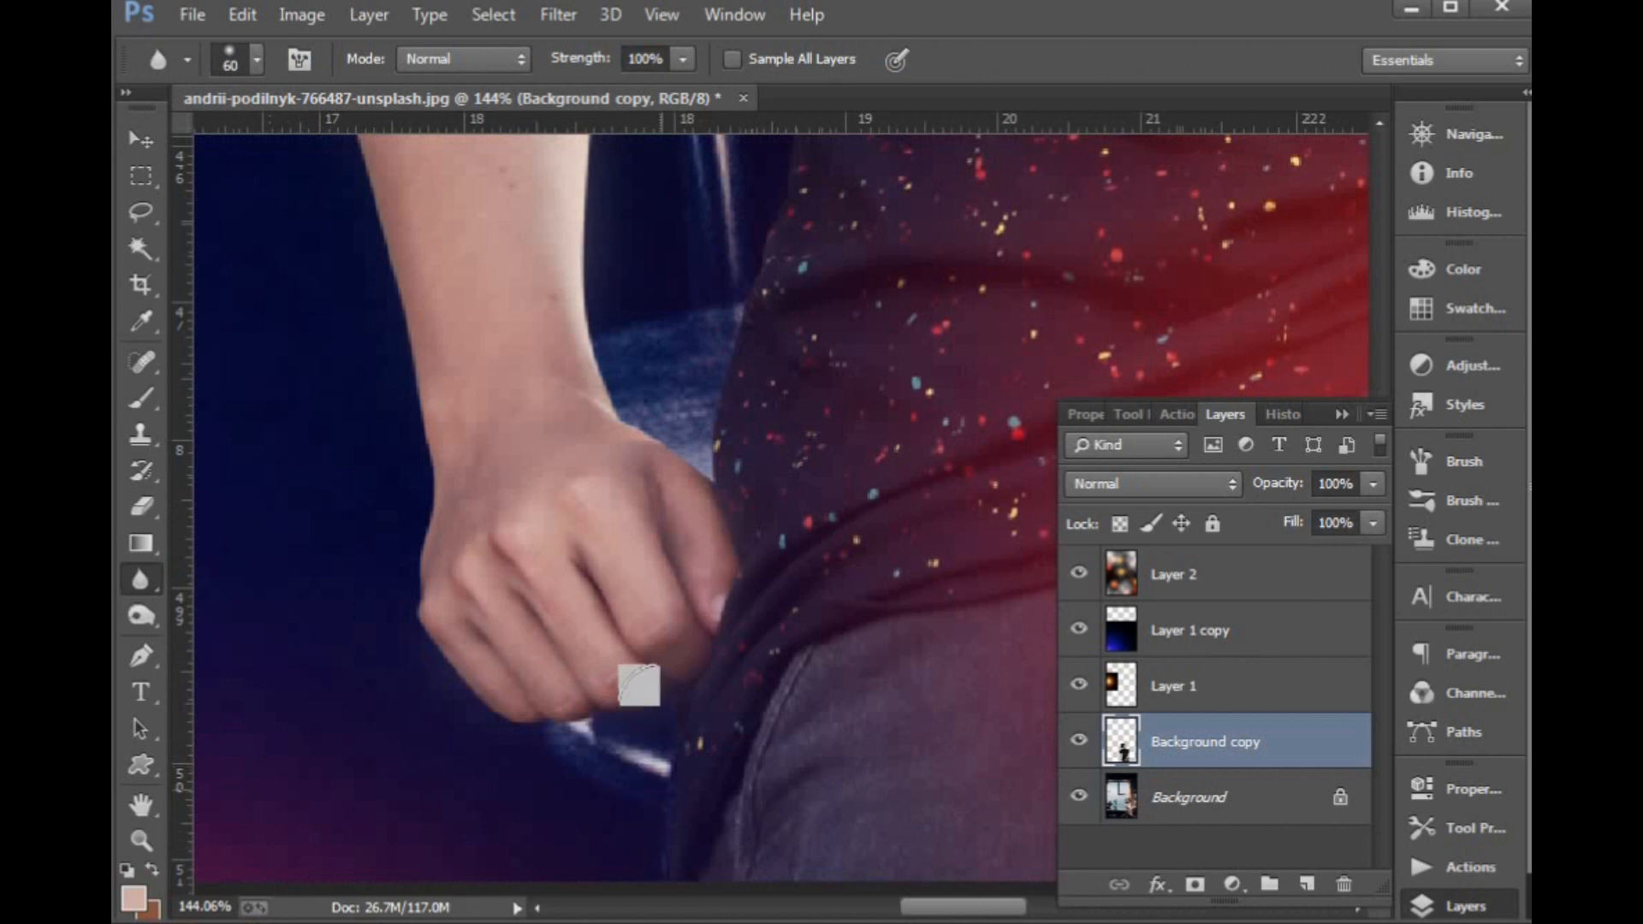
pyautogui.moveTo(434, 685)
pyautogui.mouseDown()
pyautogui.moveTo(411, 451)
pyautogui.moveTo(419, 585)
pyautogui.moveTo(385, 432)
pyautogui.moveTo(431, 693)
pyautogui.moveTo(349, 351)
pyautogui.moveTo(402, 642)
pyautogui.moveTo(380, 440)
pyautogui.moveTo(396, 553)
pyautogui.moveTo(402, 245)
pyautogui.moveTo(384, 413)
pyautogui.mouseUp()
pyautogui.moveTo(384, 413)
pyautogui.mouseDown()
pyautogui.moveTo(403, 335)
pyautogui.moveTo(385, 522)
pyautogui.moveTo(399, 342)
pyautogui.moveTo(397, 513)
pyautogui.mouseUp()
pyautogui.moveTo(397, 513)
pyautogui.mouseDown()
pyautogui.moveTo(425, 281)
pyautogui.moveTo(373, 744)
pyautogui.mouseUp()
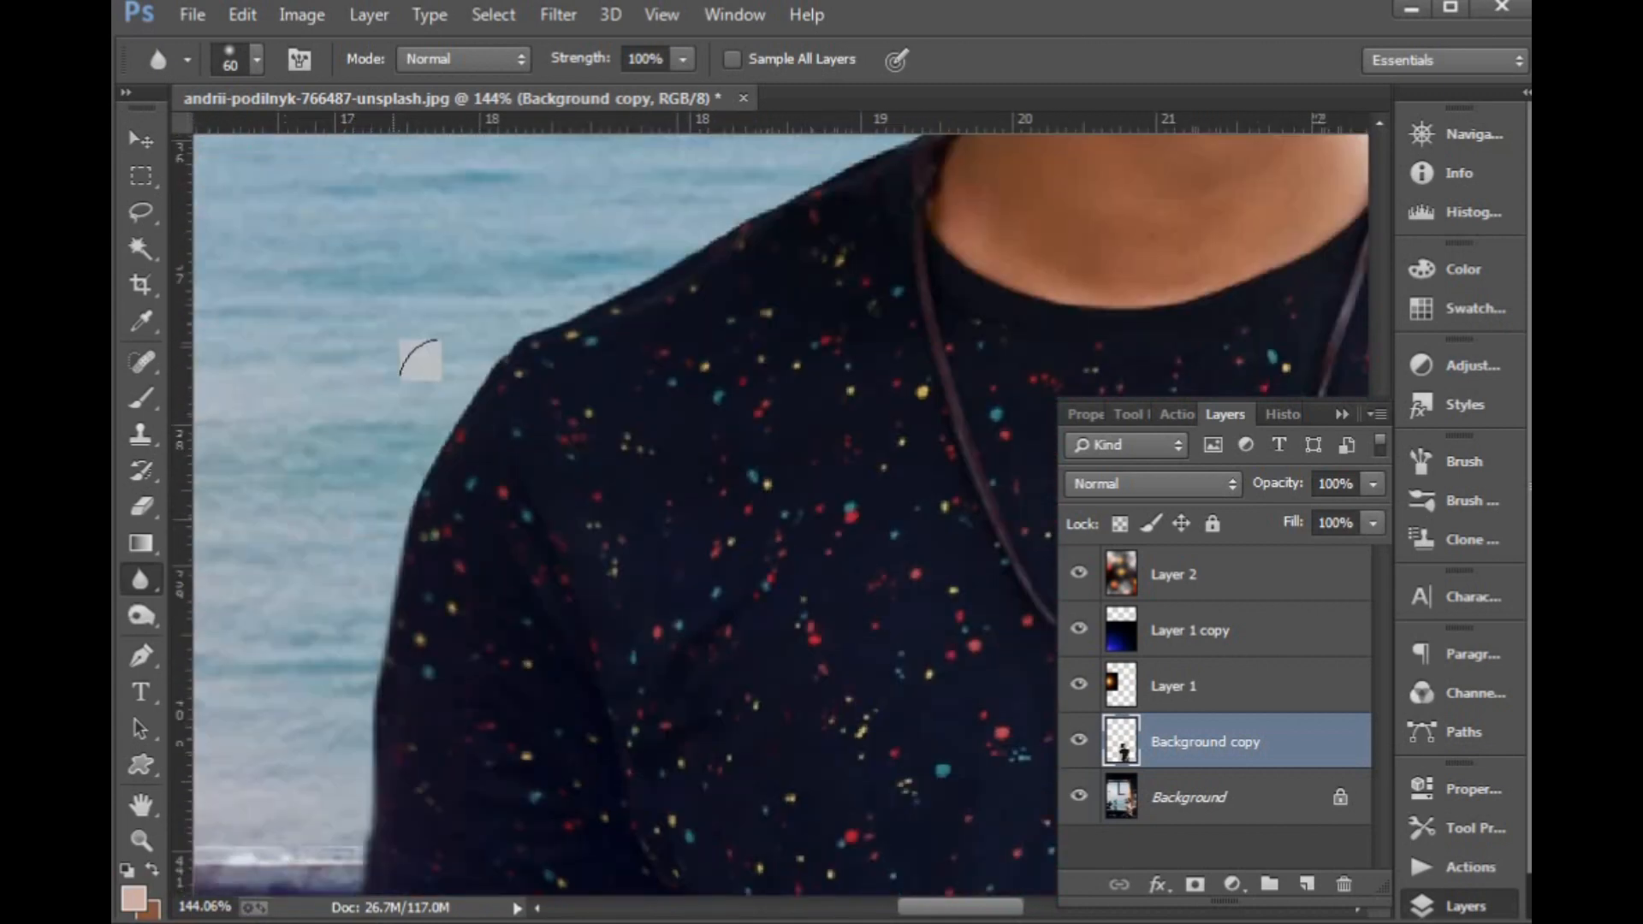
# Blur the cut-out edges along the shoulder on the sea side, the neck and hair, and the face profile against the plant.
pyautogui.moveTo(448, 322); pyautogui.dragTo(370, 459)
pyautogui.moveTo(708, 294); pyautogui.dragTo(655, 445)
pyautogui.moveTo(1003, 300); pyautogui.dragTo(454, 510)
pyautogui.moveTo(557, 326); pyautogui.dragTo(565, 648)
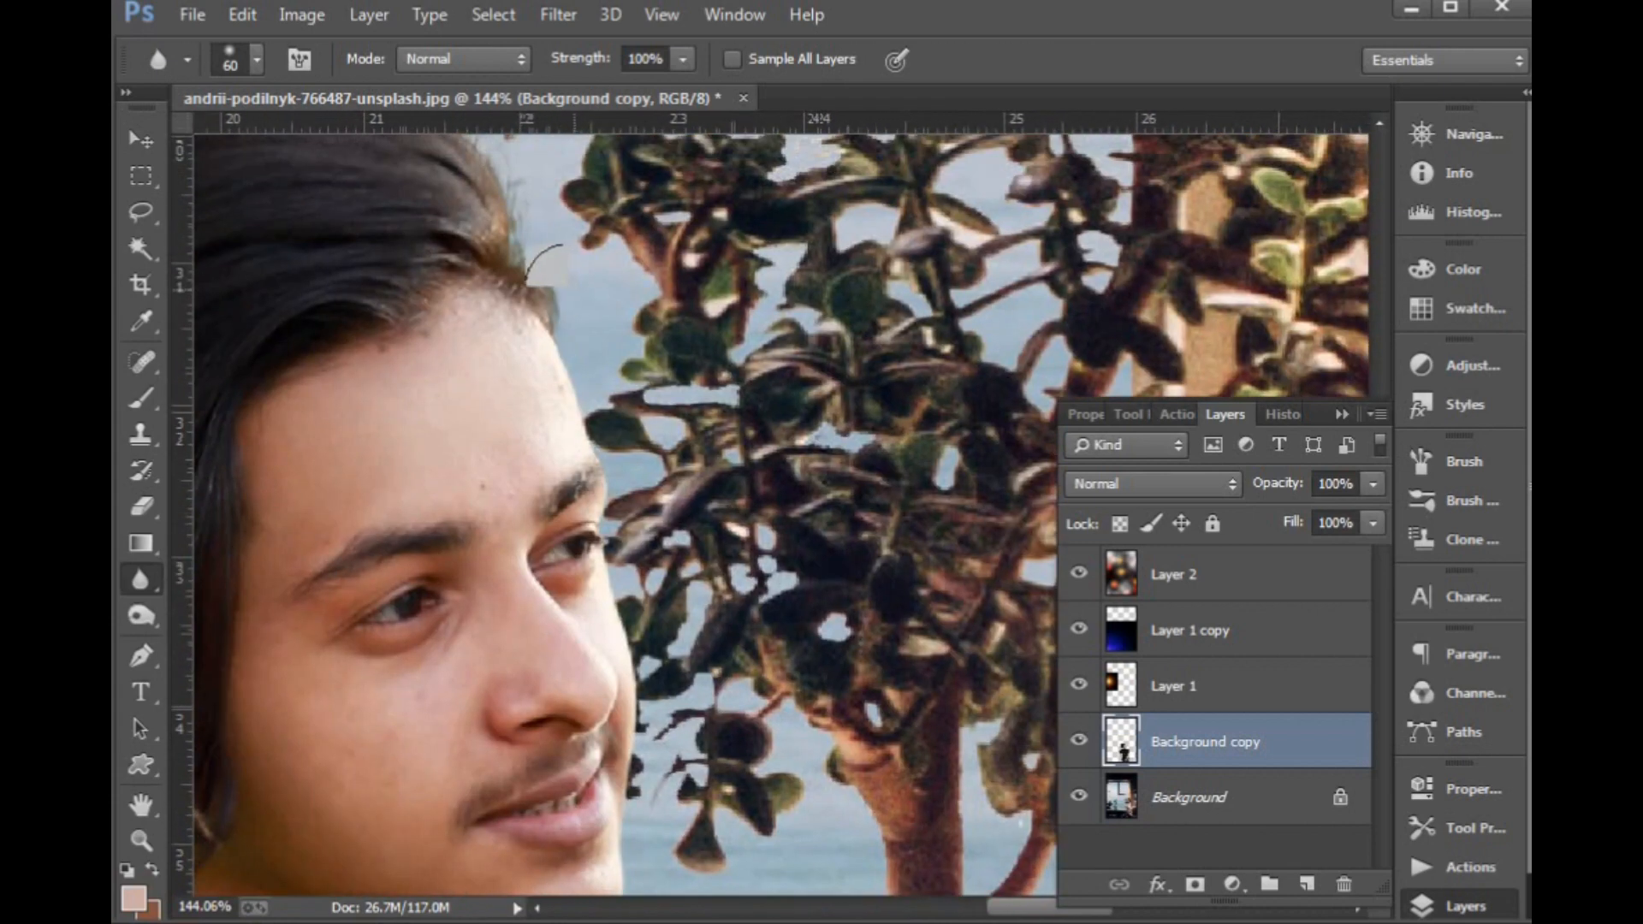
pyautogui.moveTo(574, 293); pyautogui.dragTo(647, 548)
pyautogui.moveTo(663, 680); pyautogui.dragTo(642, 458)
pyautogui.moveTo(654, 476)
pyautogui.mouseDown()
pyautogui.moveTo(608, 511)
pyautogui.moveTo(599, 568)
pyautogui.moveTo(571, 463)
pyautogui.mouseUp()
pyautogui.moveTo(800, 572); pyautogui.dragTo(481, 404)
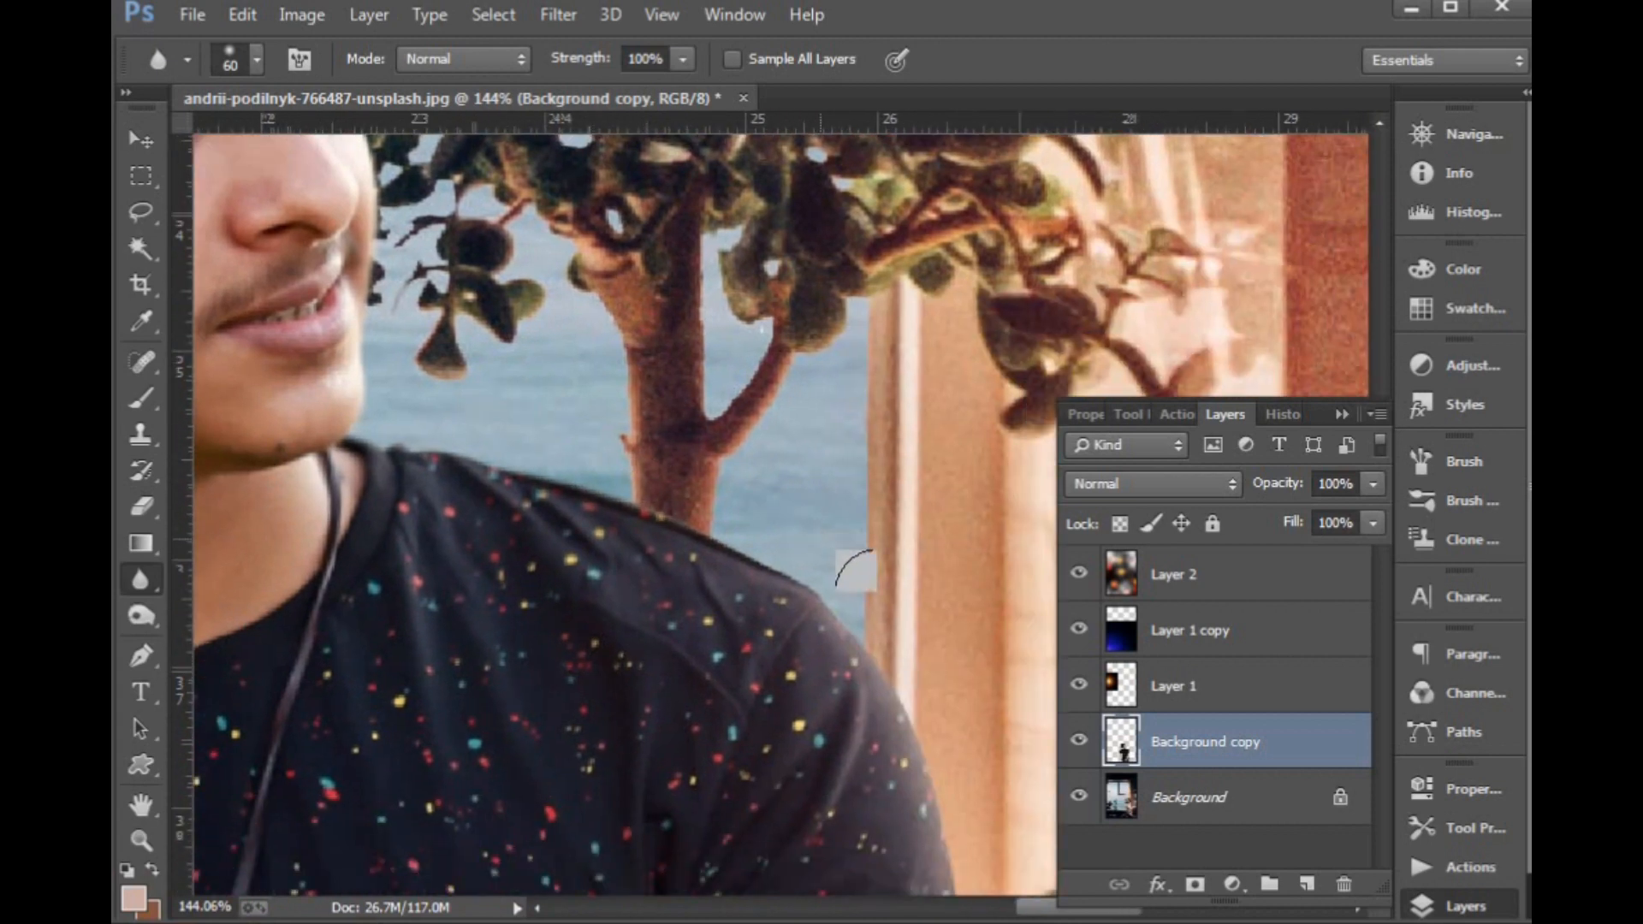
# Blur the edge of the man's other shoulder, sleeve and arm where they meet the window frame and clay jars.
pyautogui.moveTo(854, 569)
pyautogui.mouseDown()
pyautogui.moveTo(565, 354)
pyautogui.moveTo(771, 508)
pyautogui.moveTo(872, 742)
pyautogui.moveTo(764, 248)
pyautogui.moveTo(847, 609)
pyautogui.mouseUp()
pyautogui.moveTo(850, 617)
pyautogui.mouseDown()
pyautogui.moveTo(815, 404)
pyautogui.moveTo(831, 668)
pyautogui.mouseUp()
pyautogui.moveTo(834, 678); pyautogui.dragTo(831, 462)
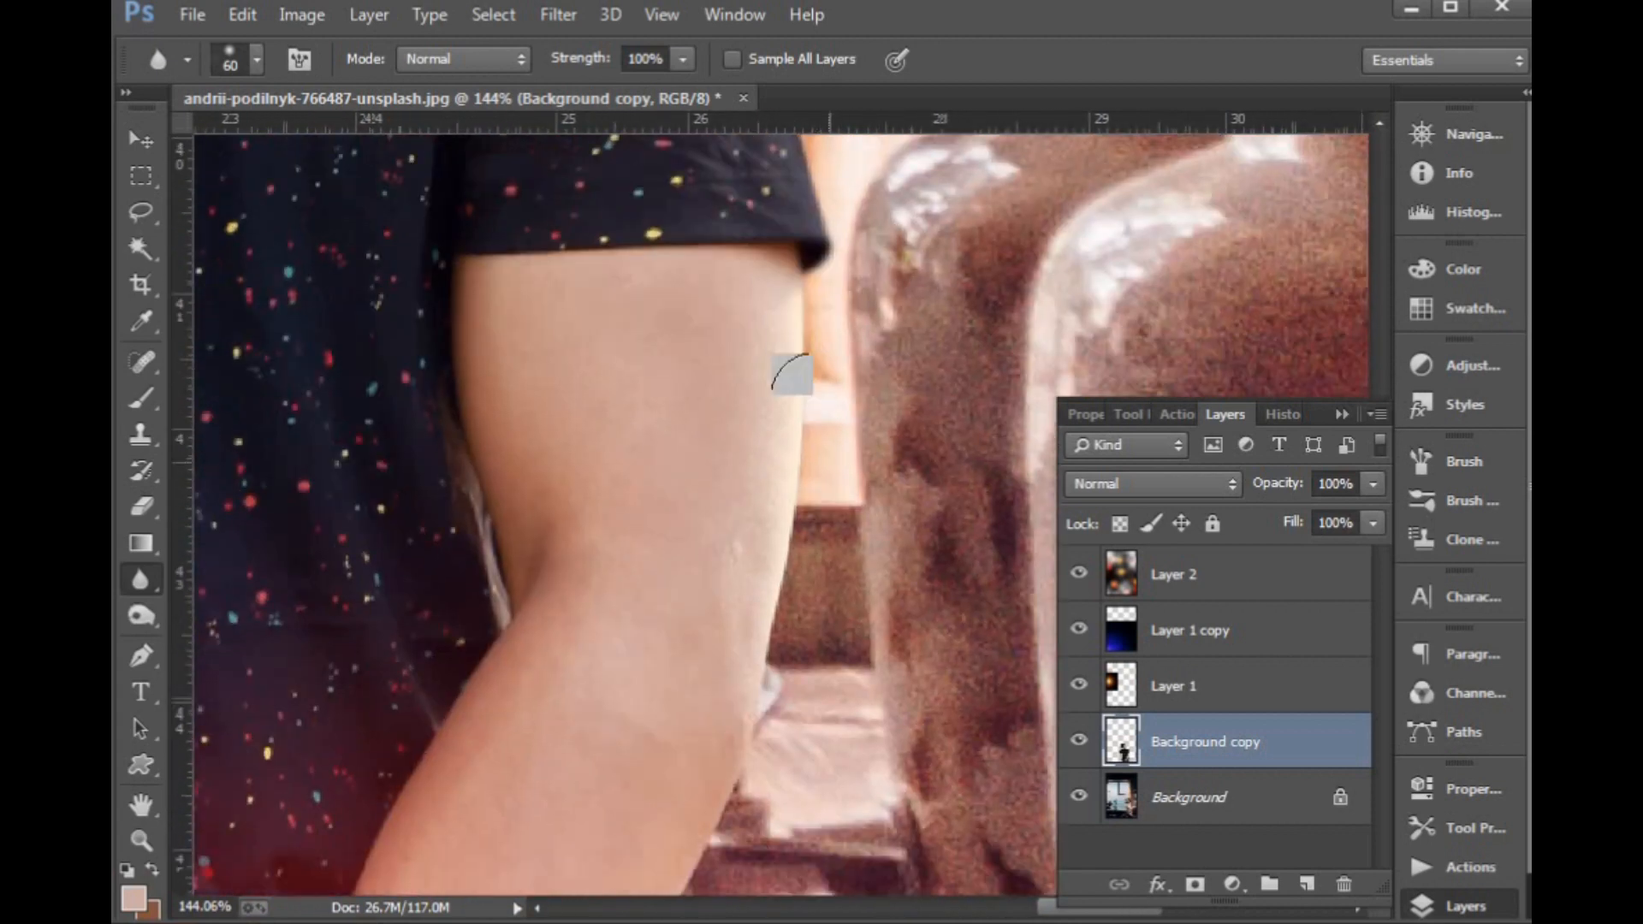
pyautogui.moveTo(792, 374)
pyautogui.mouseDown()
pyautogui.moveTo(791, 544)
pyautogui.moveTo(760, 675)
pyautogui.moveTo(776, 372)
pyautogui.moveTo(672, 586)
pyautogui.moveTo(716, 472)
pyautogui.moveTo(756, 597)
pyautogui.moveTo(739, 338)
pyautogui.moveTo(825, 709)
pyautogui.moveTo(816, 445)
pyautogui.moveTo(789, 414)
pyautogui.moveTo(832, 704)
pyautogui.mouseUp()
pyautogui.moveTo(212, 672); pyautogui.dragTo(873, 667)
# Soften the inner edge of the forearm beside the table and the neighbouring side of the shirt with the Blur tool.
pyautogui.moveTo(277, 657); pyautogui.dragTo(598, 689)
pyautogui.moveTo(481, 703)
pyautogui.mouseDown()
pyautogui.moveTo(492, 503)
pyautogui.moveTo(552, 829)
pyautogui.mouseUp()
pyautogui.moveTo(578, 646)
pyautogui.mouseDown()
pyautogui.moveTo(449, 533)
pyautogui.moveTo(468, 418)
pyautogui.mouseUp()
pyautogui.moveTo(468, 418)
pyautogui.mouseDown()
pyautogui.moveTo(479, 634)
pyautogui.moveTo(491, 701)
pyautogui.mouseUp()
pyautogui.moveTo(493, 695); pyautogui.dragTo(501, 331)
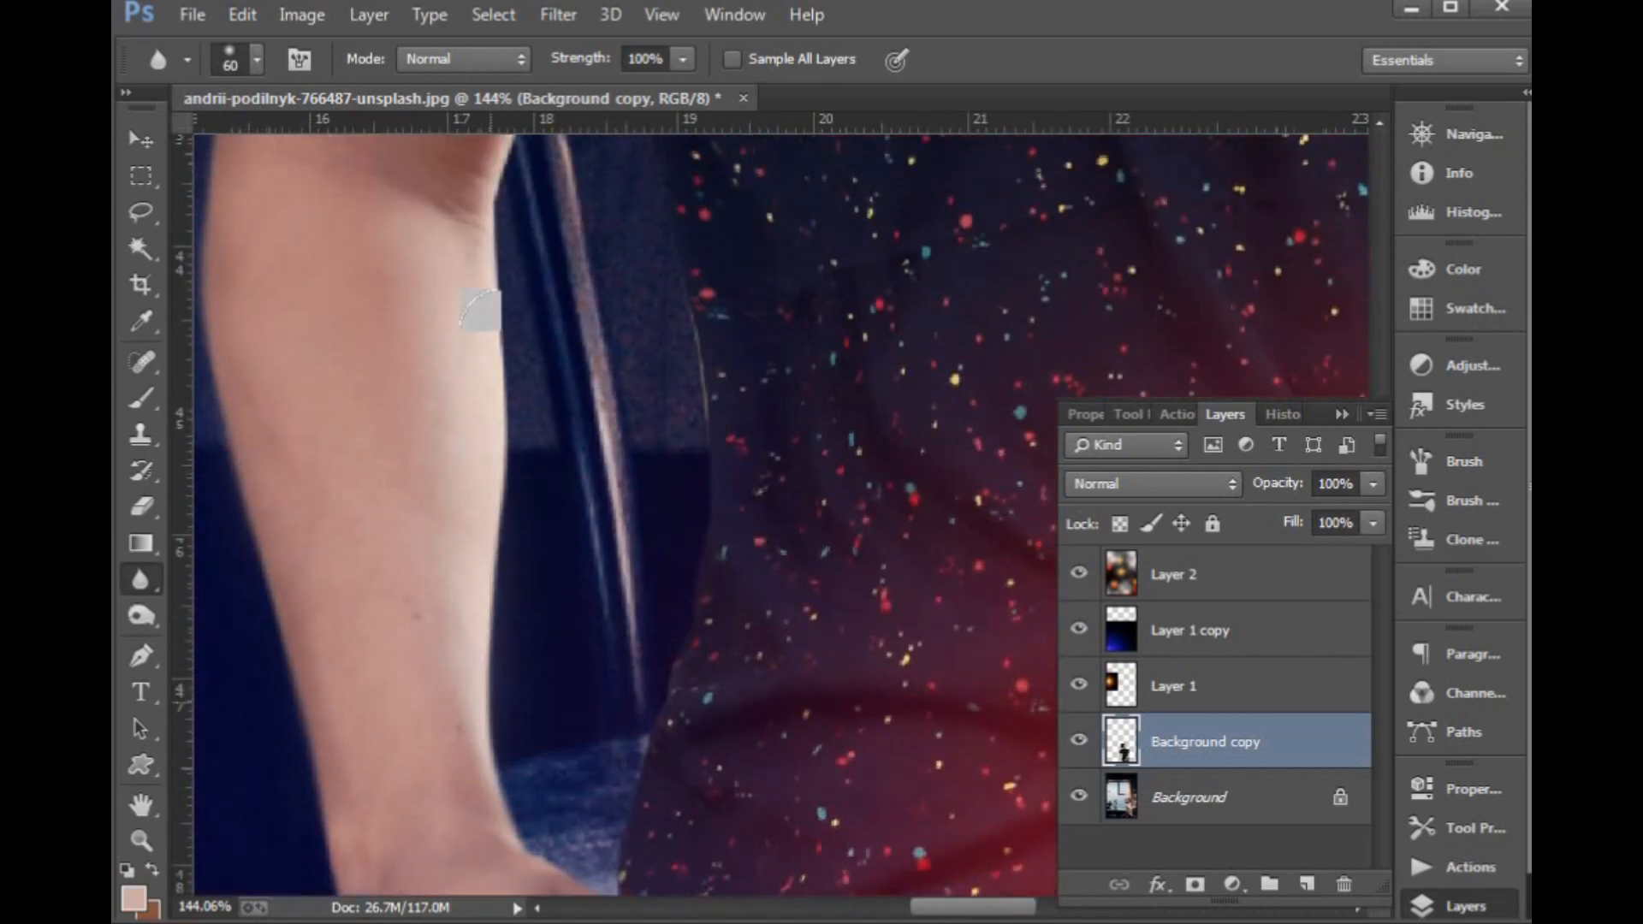
pyautogui.moveTo(503, 440); pyautogui.dragTo(520, 790)
pyautogui.moveTo(514, 684)
pyautogui.mouseDown()
pyautogui.moveTo(496, 578)
pyautogui.moveTo(571, 232)
pyautogui.mouseUp()
pyautogui.moveTo(616, 291); pyautogui.dragTo(704, 717)
pyautogui.moveTo(708, 798); pyautogui.dragTo(683, 650)
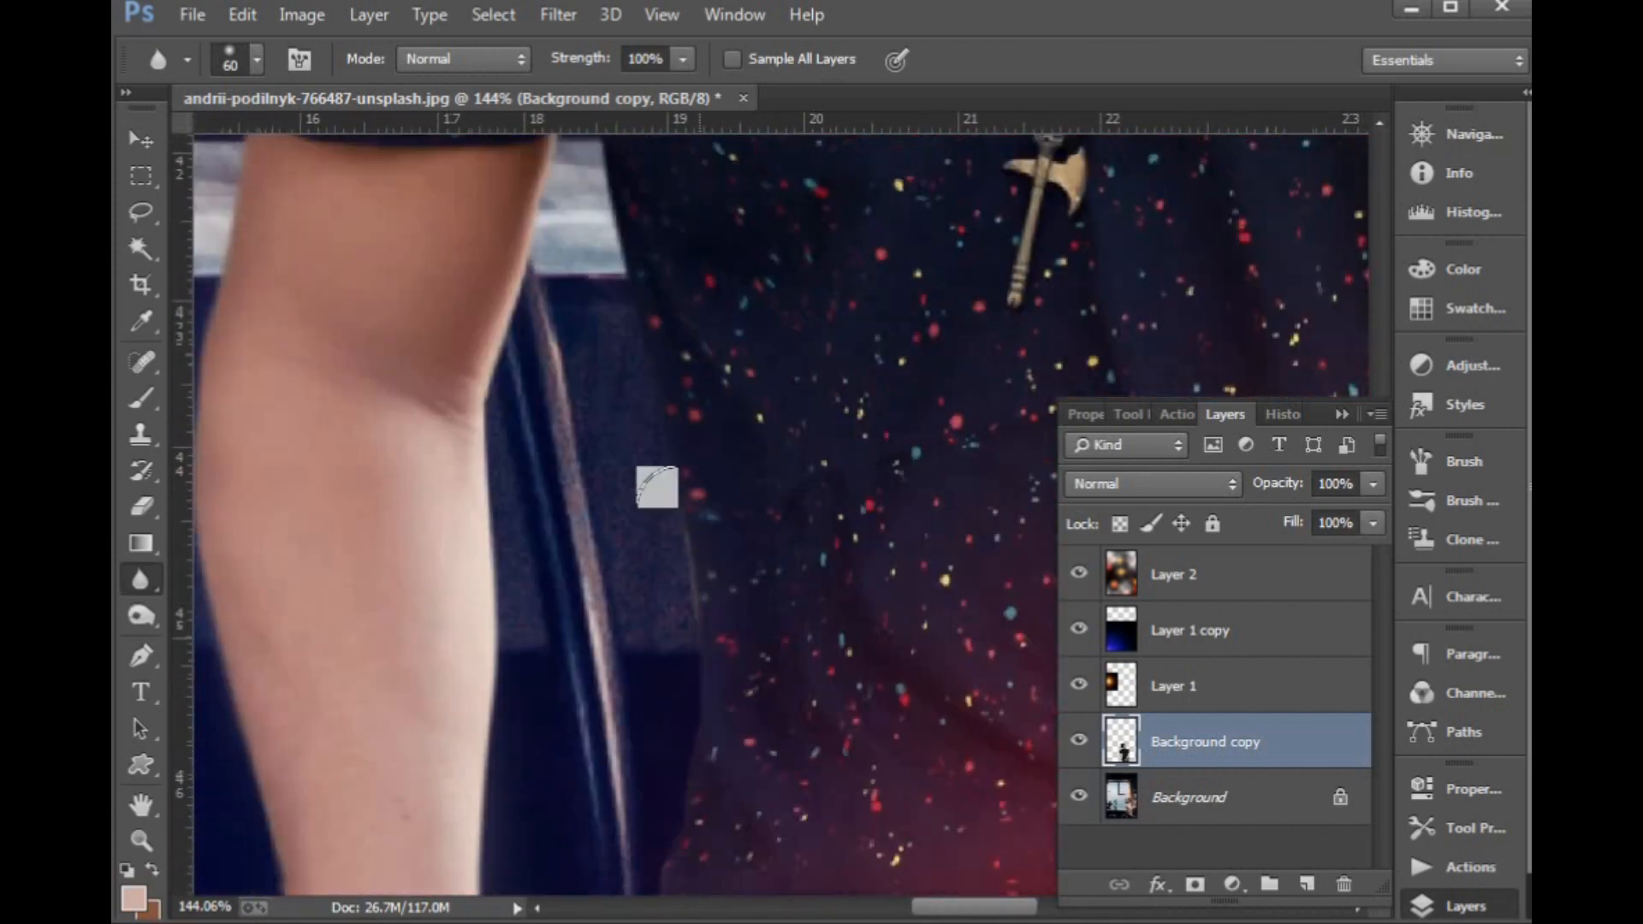
pyautogui.moveTo(693, 522)
pyautogui.mouseDown()
pyautogui.moveTo(657, 761)
pyautogui.moveTo(668, 452)
pyautogui.moveTo(618, 736)
pyautogui.mouseUp()
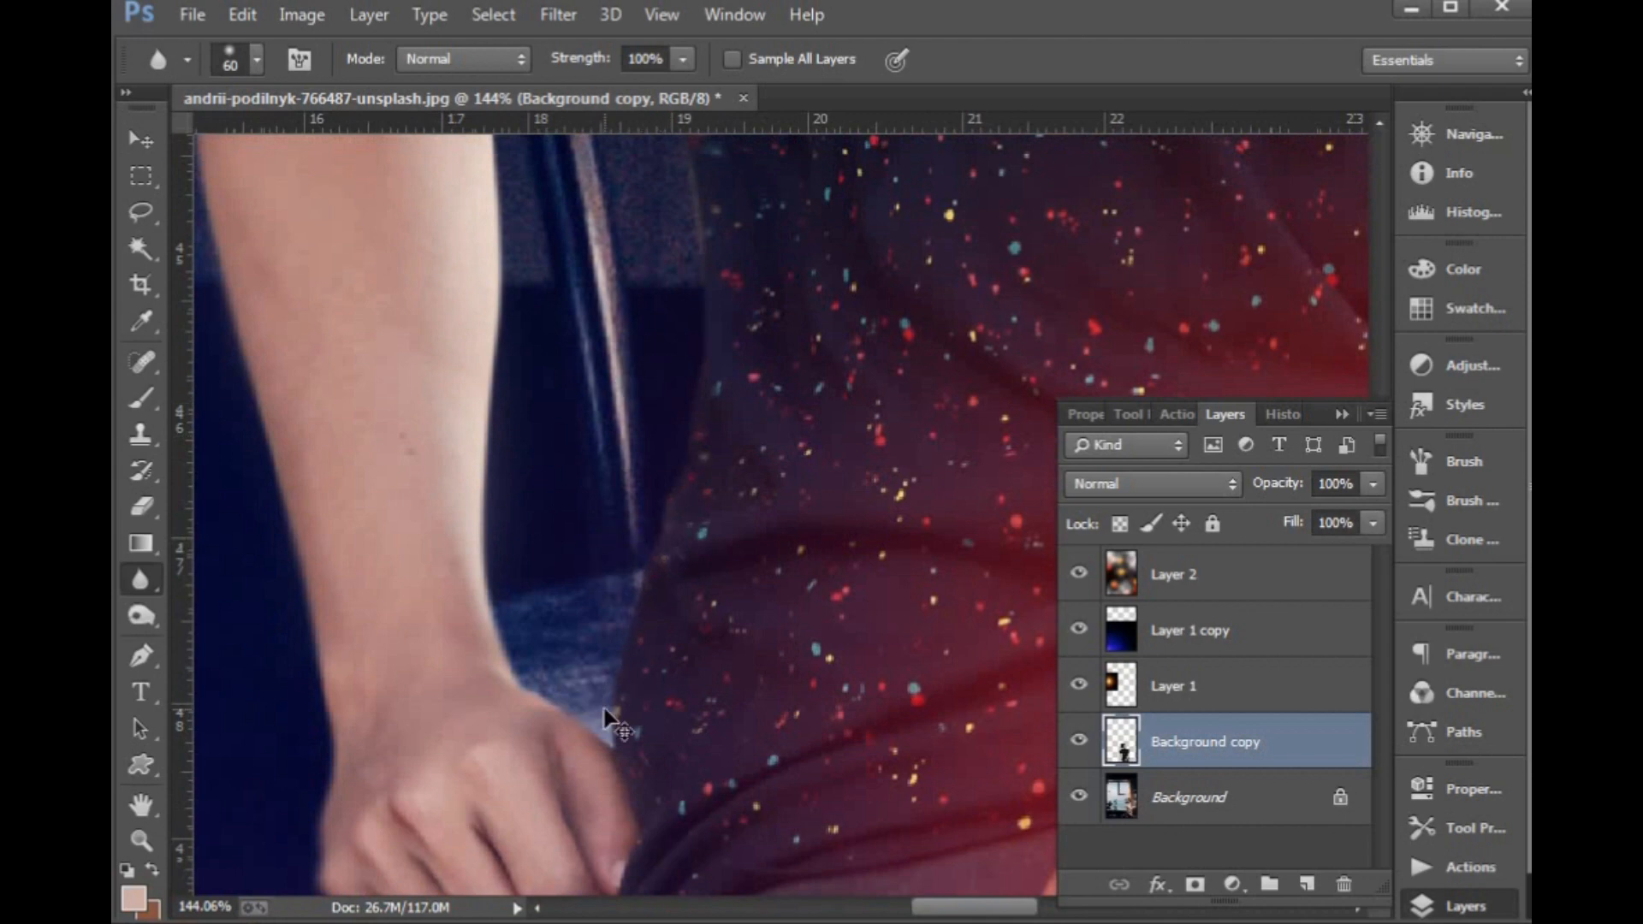
# On Layer 2, fade the red light over the man's watch hand and lower shirt with a size 600 Eraser at 48% opacity and 33% flow.
pyautogui.hotkey('ctrl', '0')
pyautogui.press('v')
pyautogui.scroll(2, 817, 442)
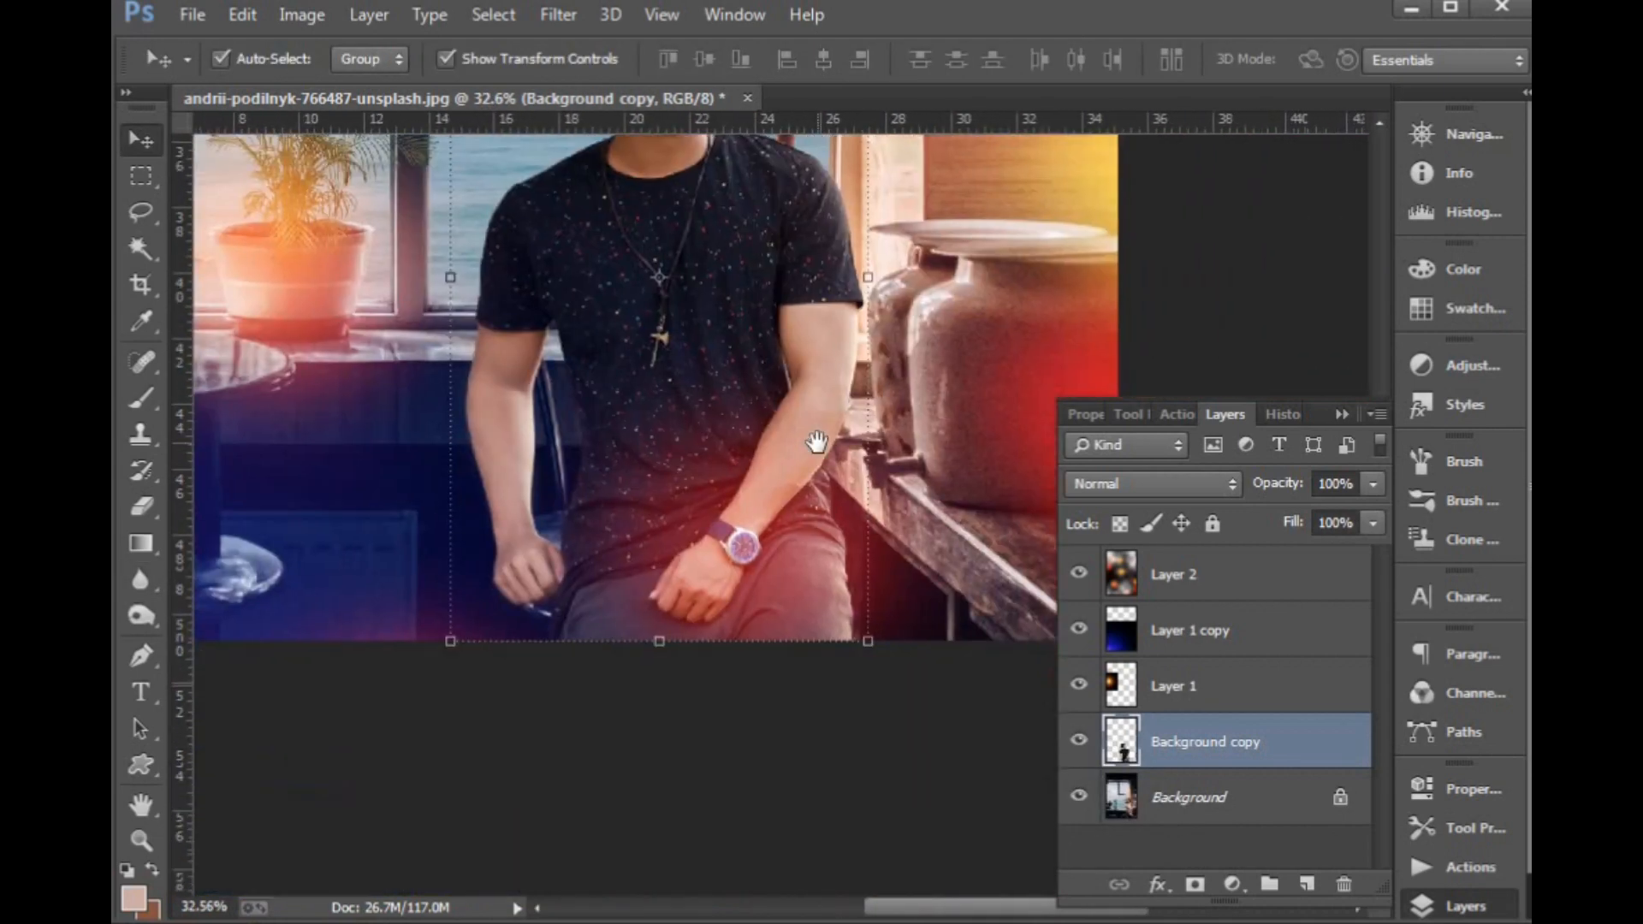
pyautogui.click(1165, 576)
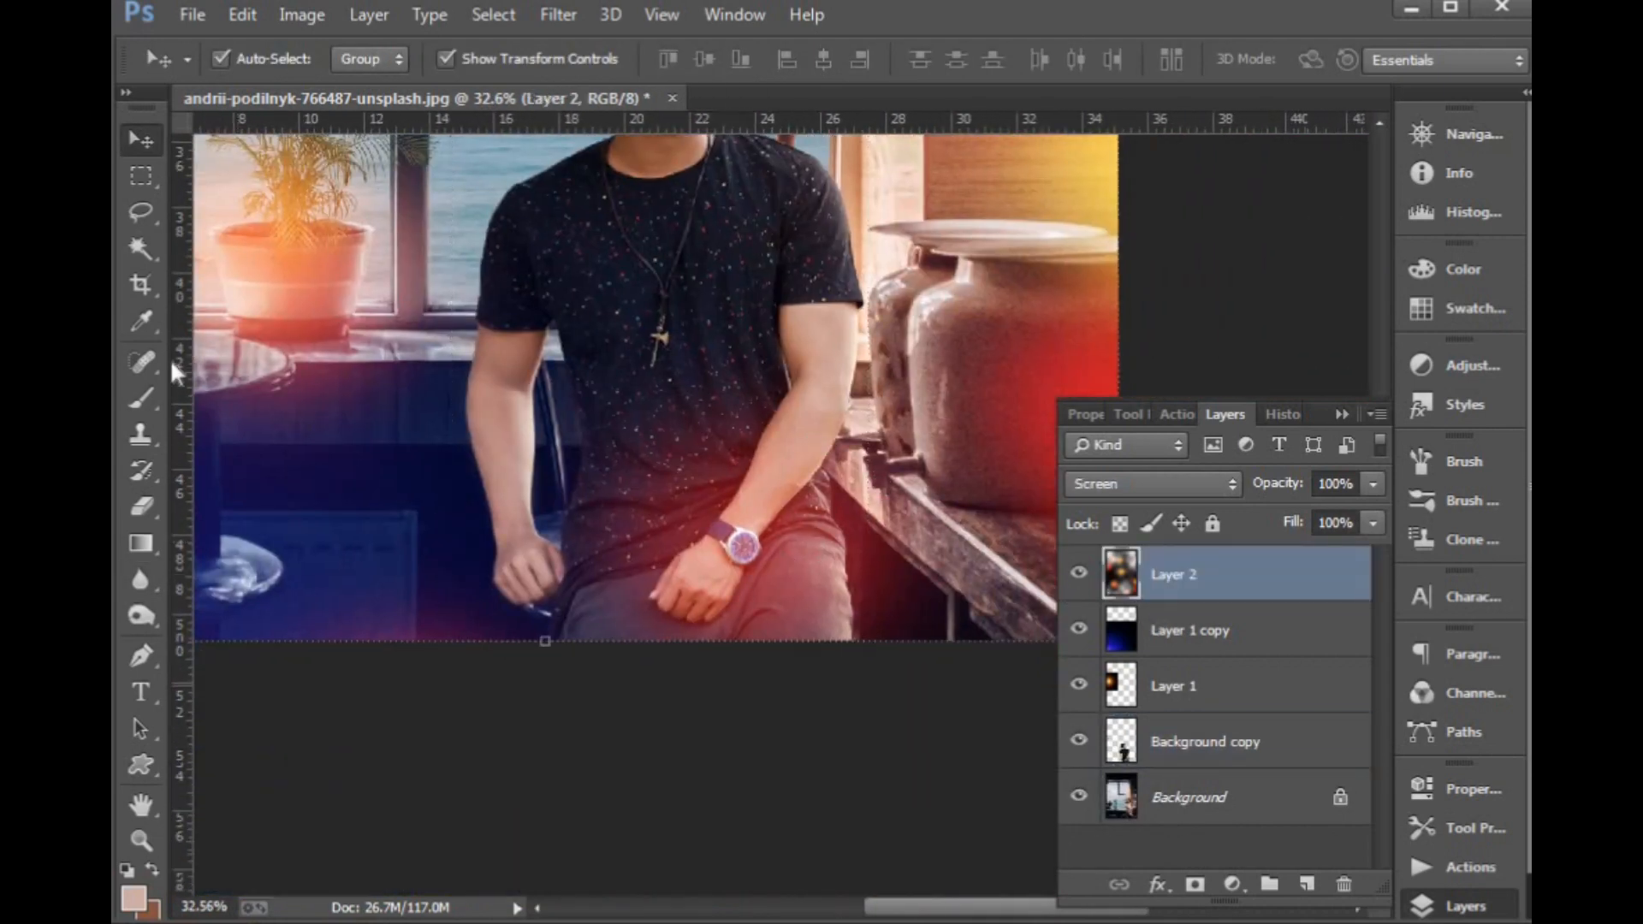
pyautogui.click(142, 505)
pyautogui.moveTo(495, 59)
pyautogui.mouseDown()
pyautogui.moveTo(500, 73)
pyautogui.moveTo(703, 65)
pyautogui.mouseUp()
pyautogui.moveTo(768, 565); pyautogui.dragTo(756, 539)
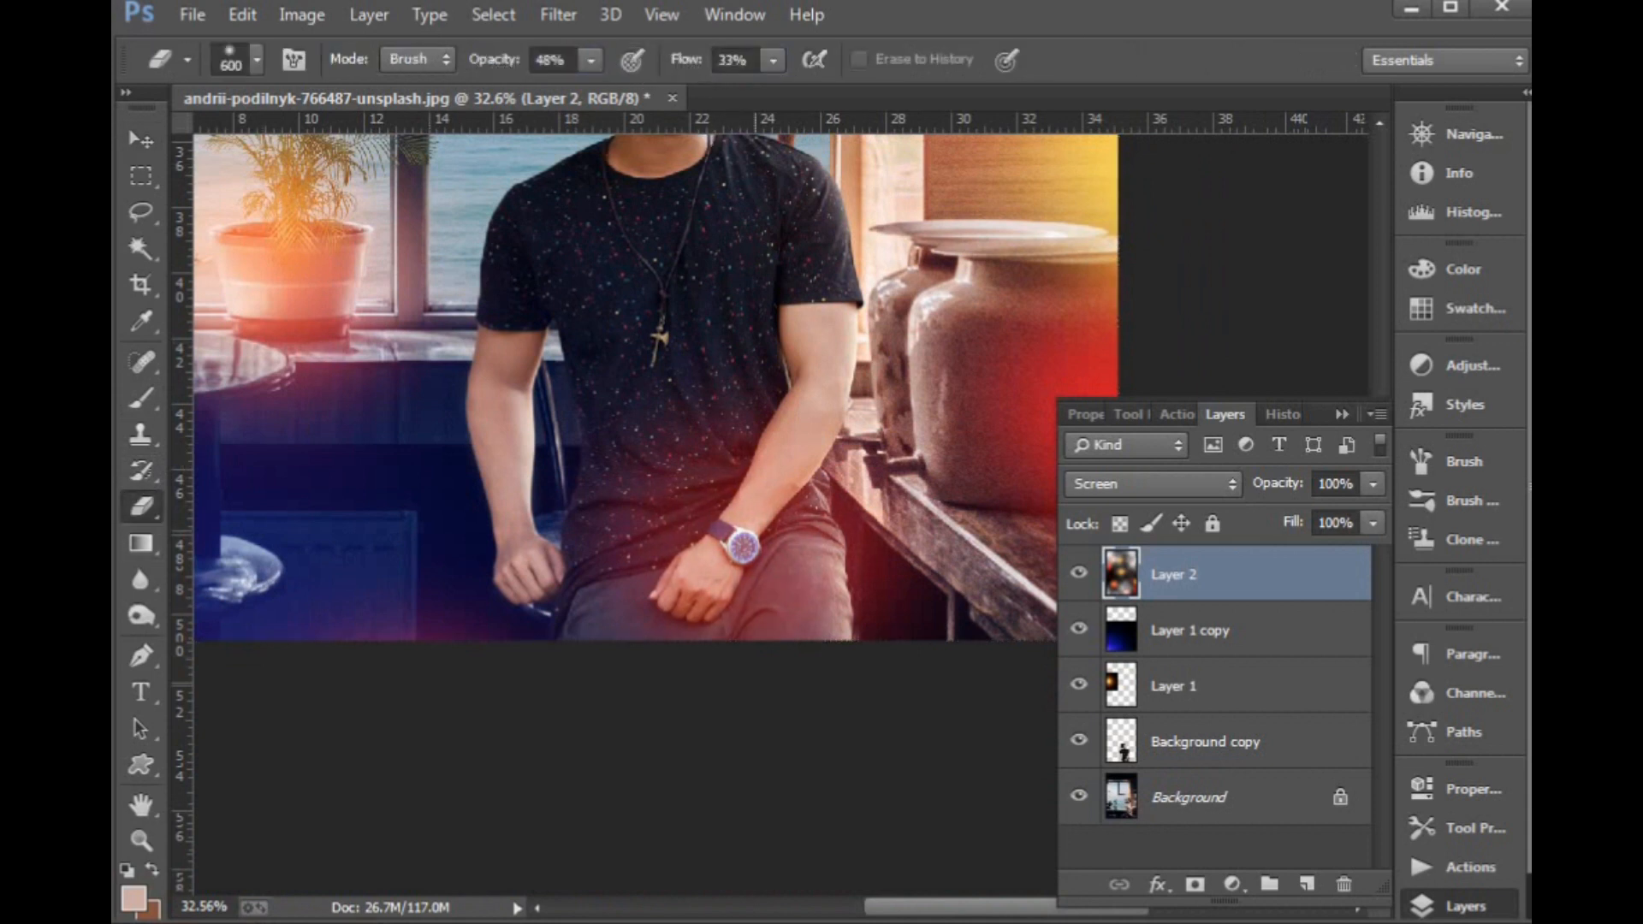
pyautogui.hotkey('ctrl', '0')
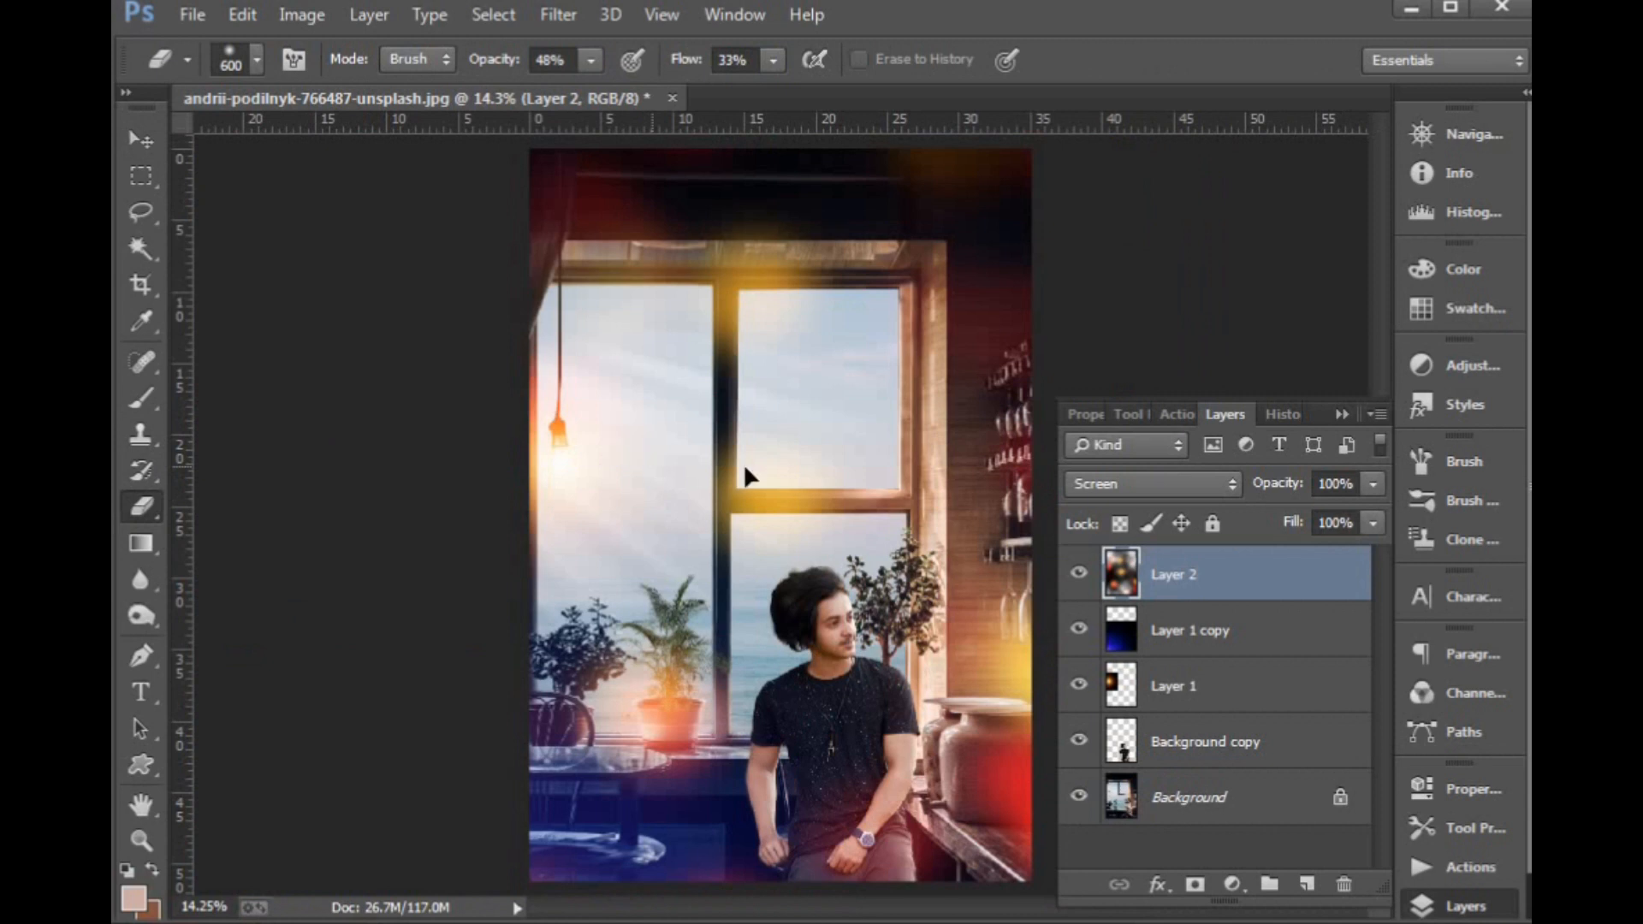
# Merge all layers into one and add a post-crop vignette with amount -48 in the Camera Raw Filter.
pyautogui.press('v')
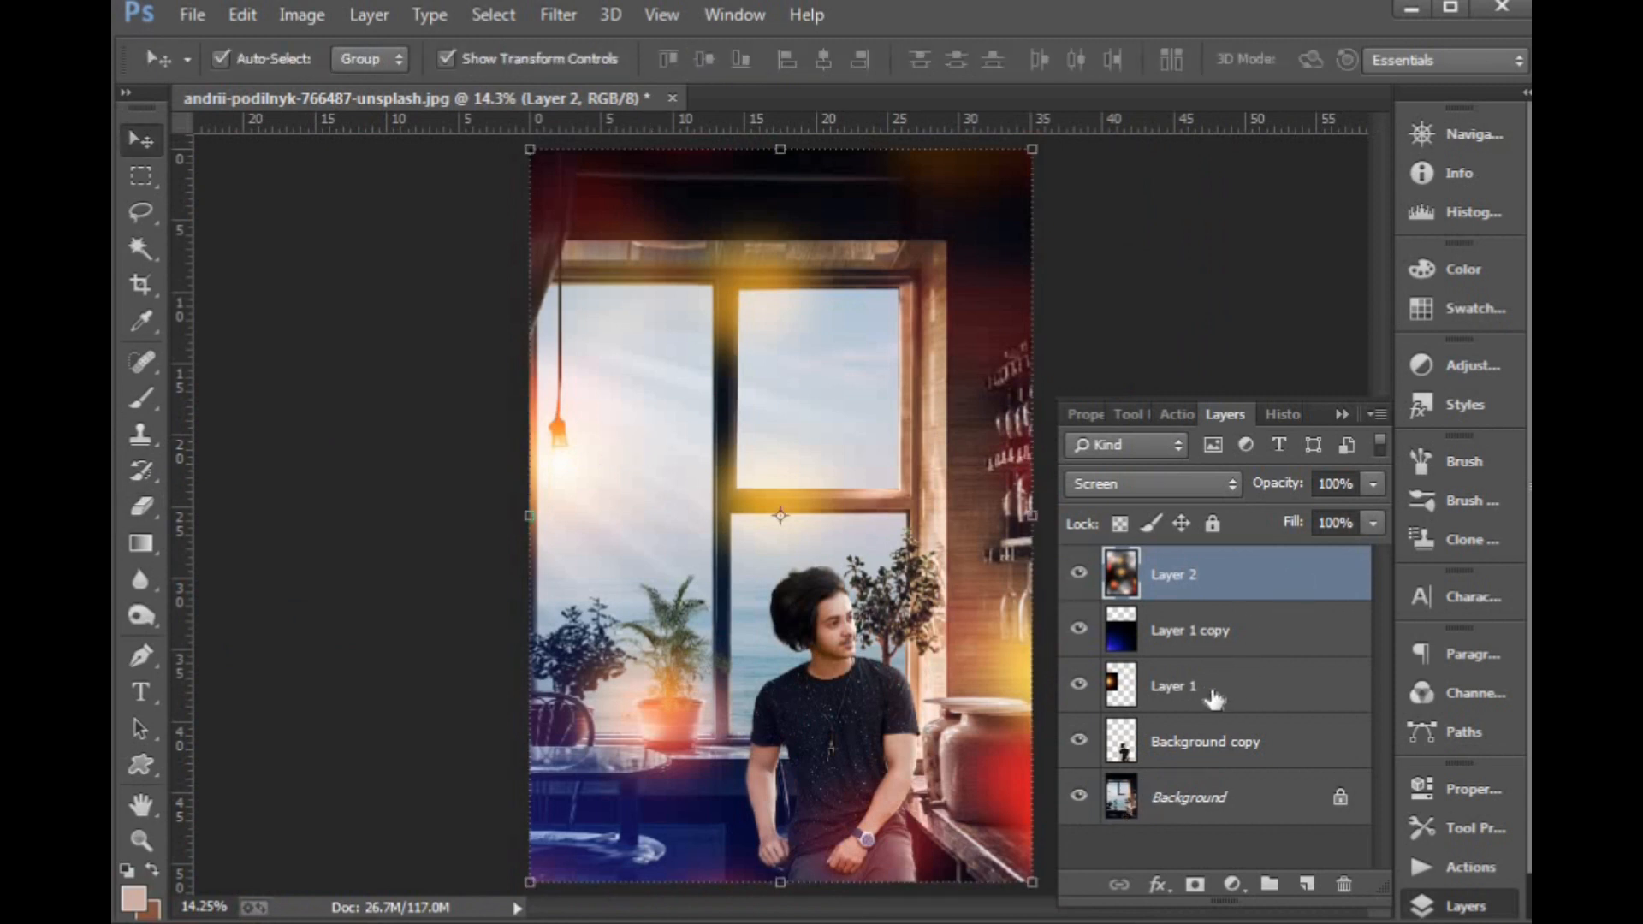
pyautogui.hotkey('ctrl', 'shift', 'e')
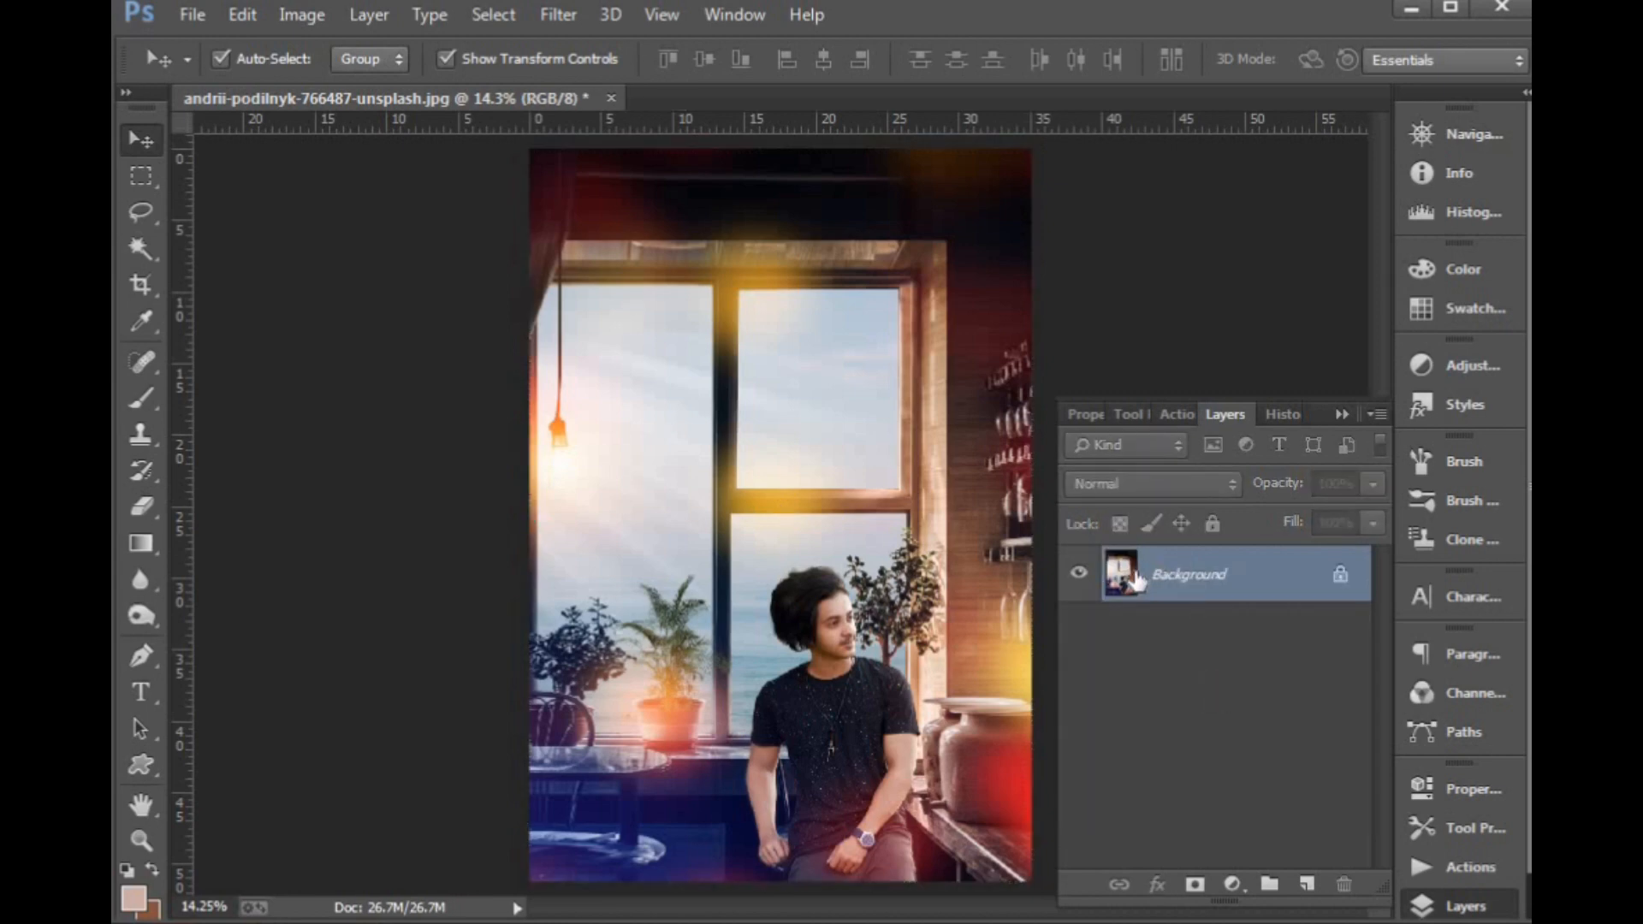
pyautogui.click(556, 17)
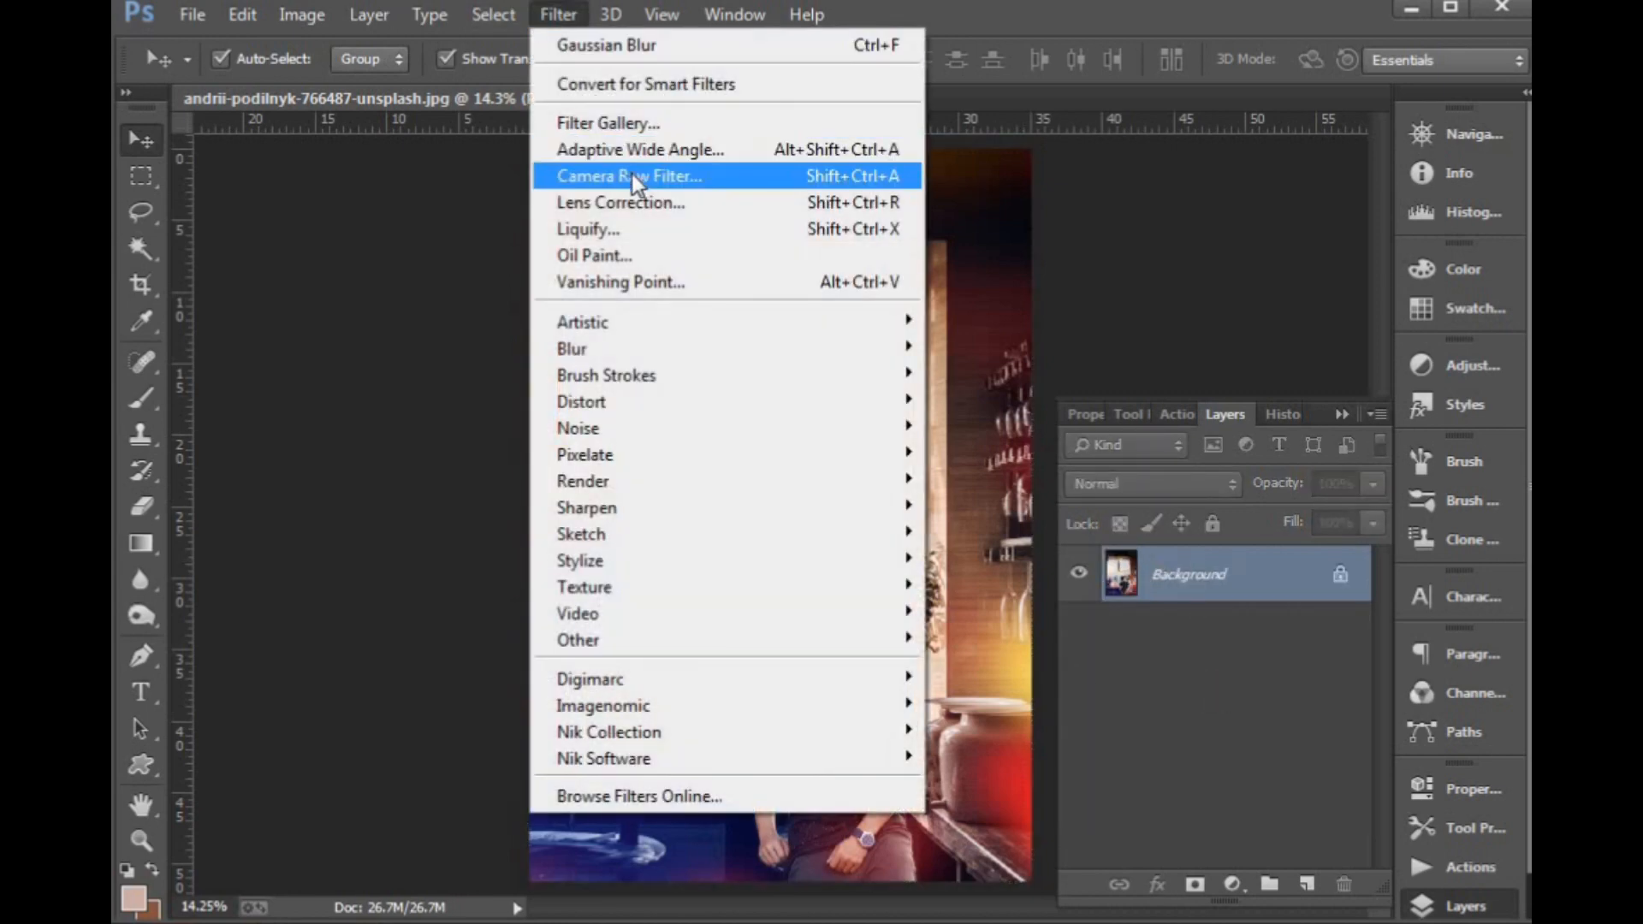
pyautogui.click(616, 169)
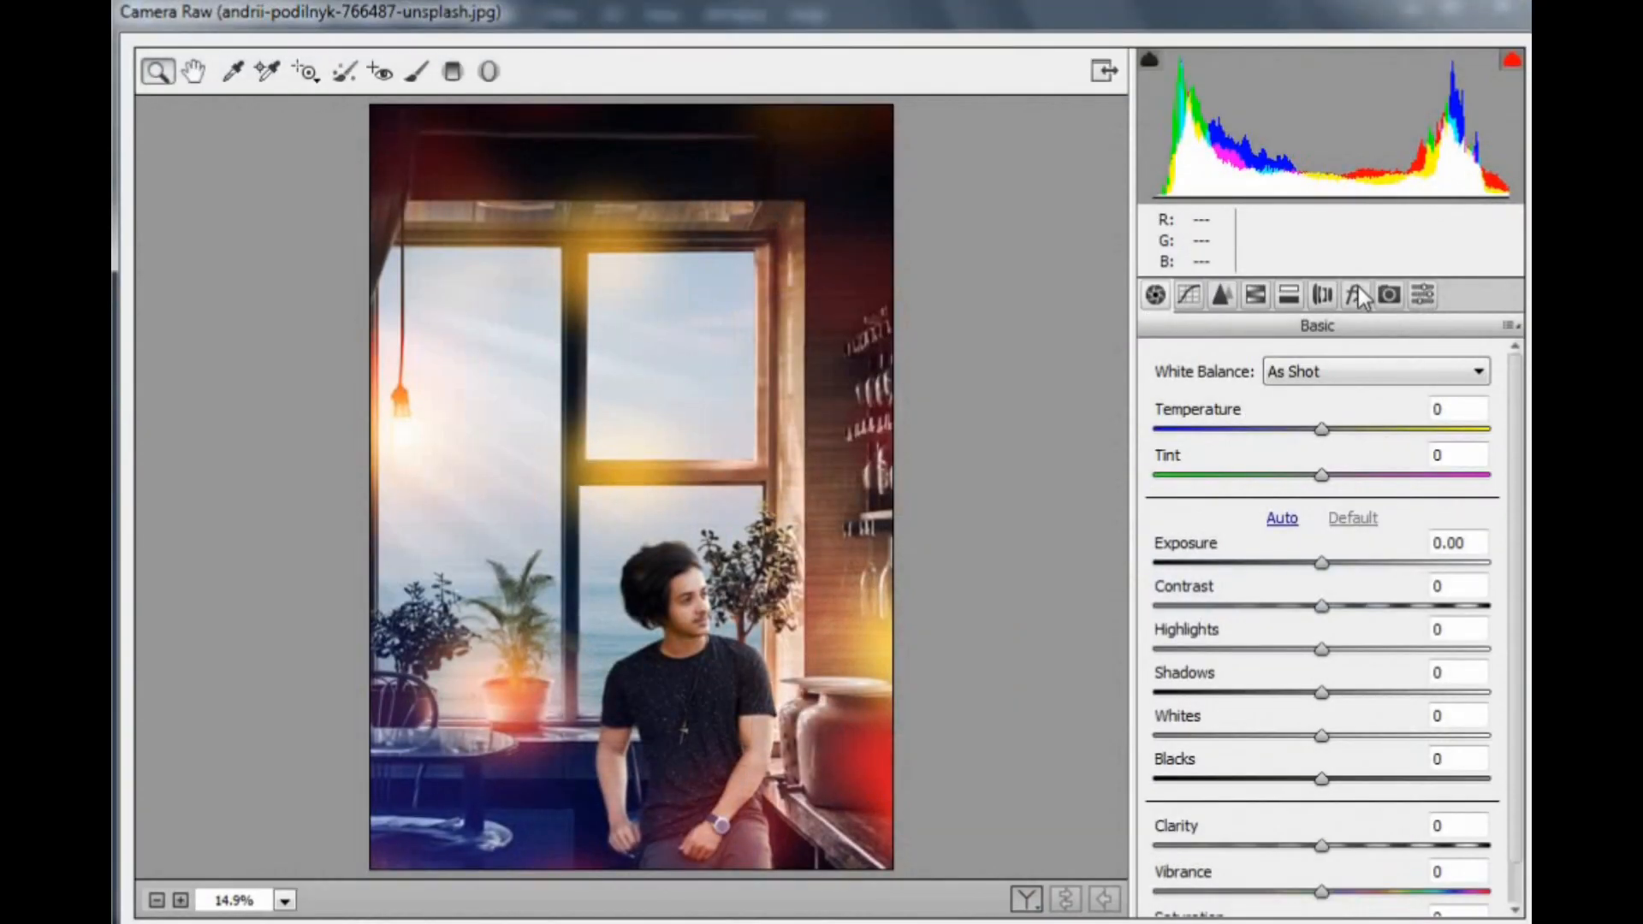
pyautogui.click(1356, 294)
pyautogui.moveTo(1321, 653); pyautogui.dragTo(1249, 638)
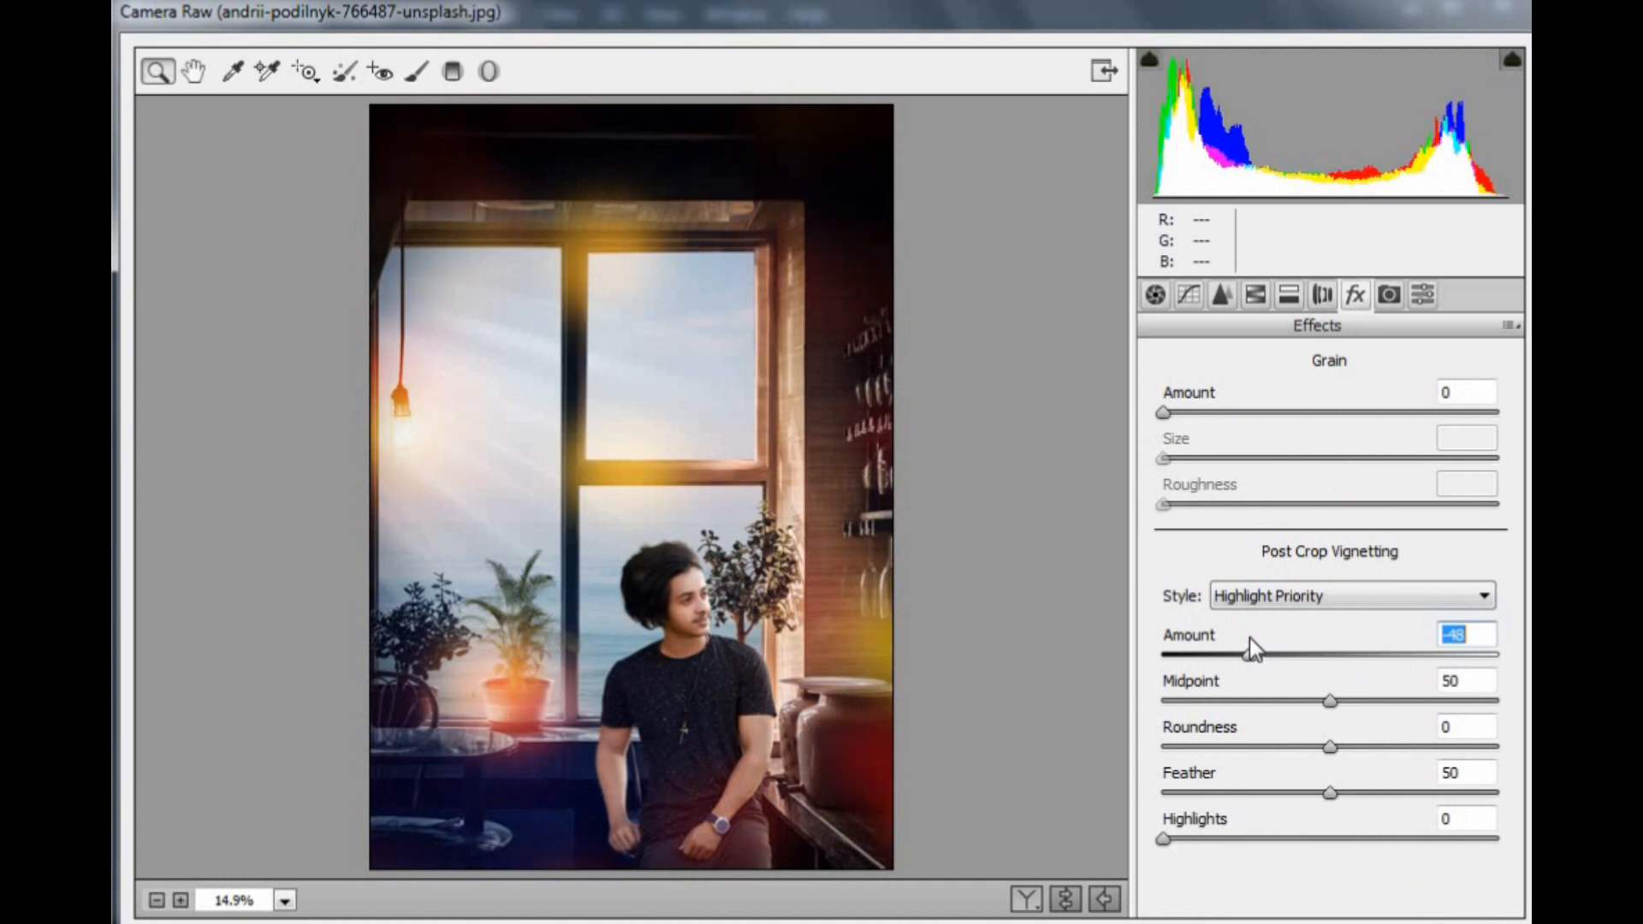
# Set the Camera Raw saturation to Blues +47, Aquas +66 and Greens +67, and shift the Blues hue to -56.
pyautogui.click(1255, 294)
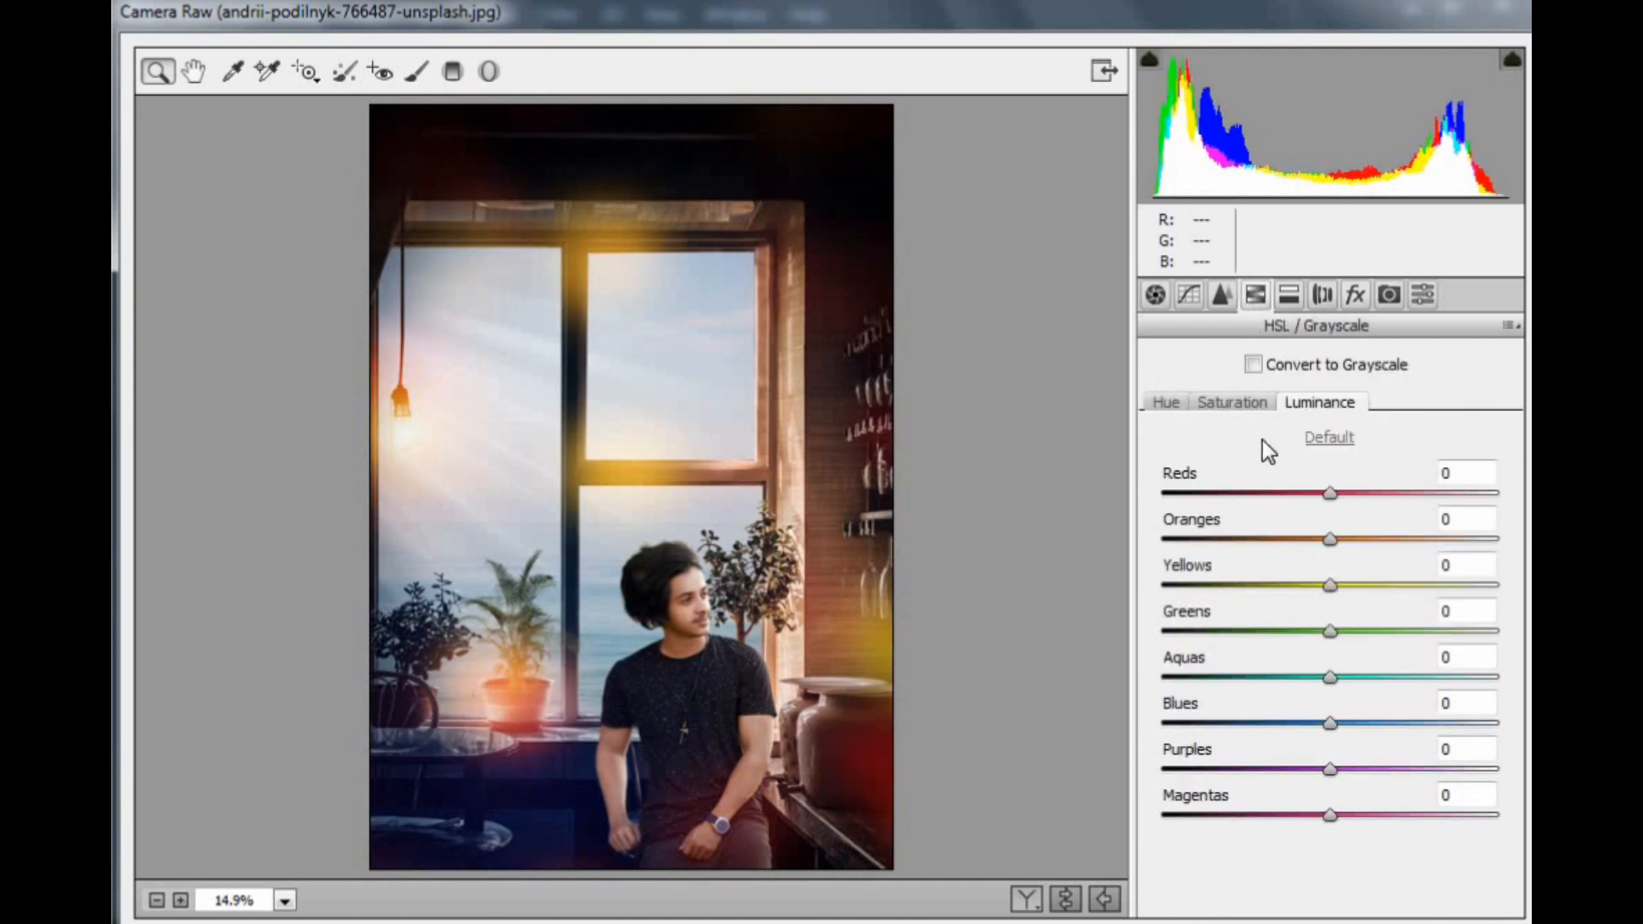
pyautogui.click(1254, 403)
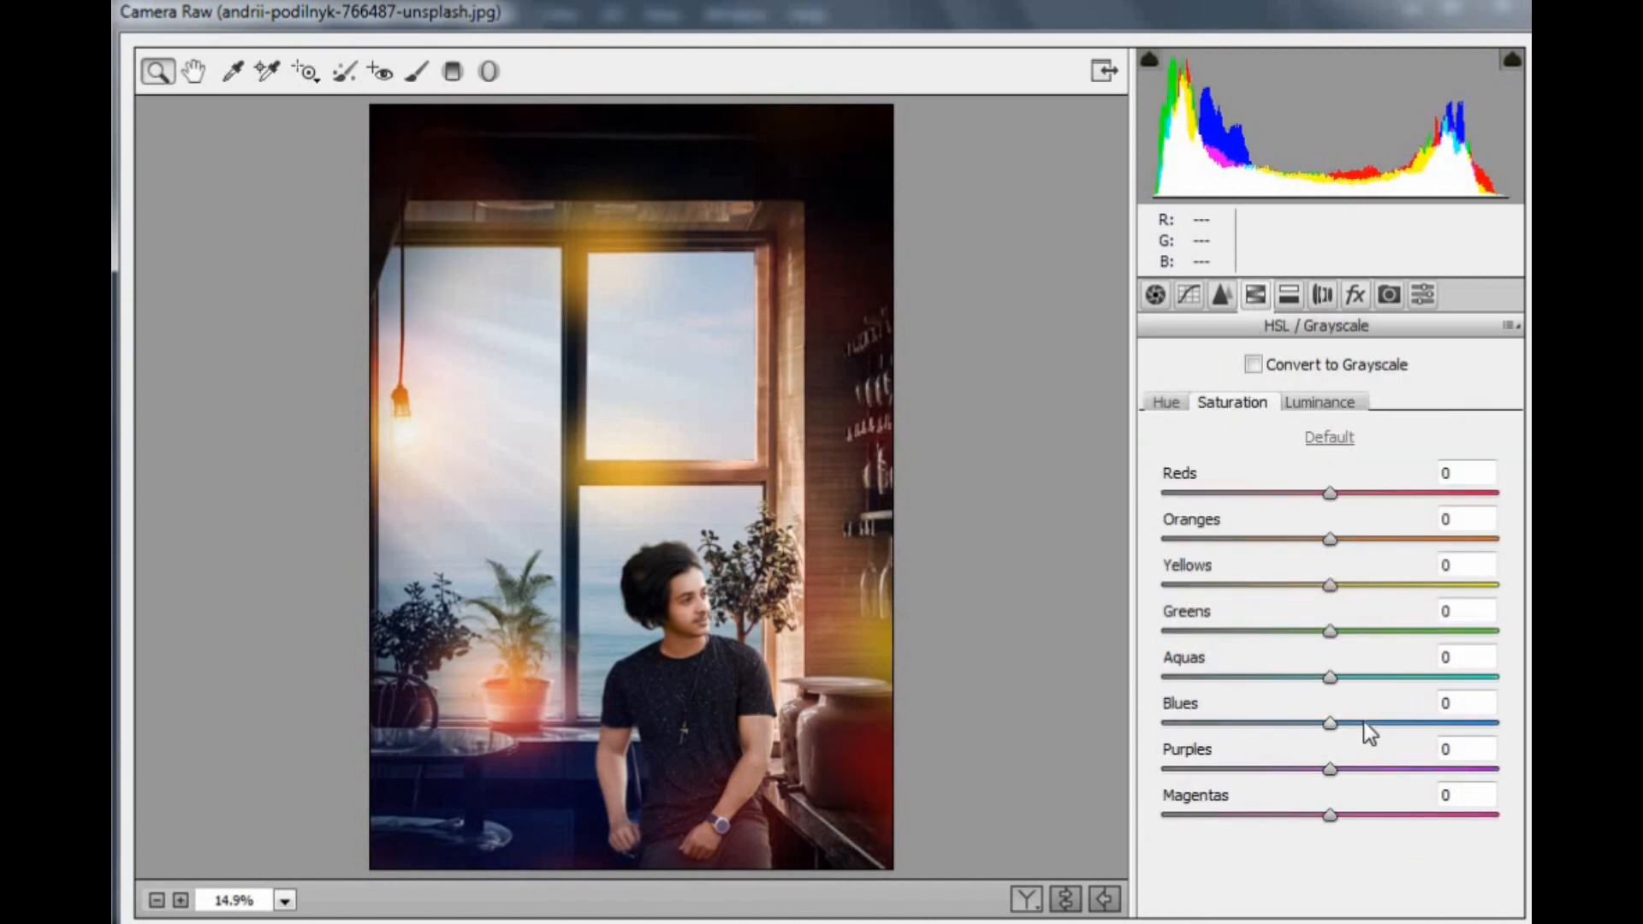
pyautogui.moveTo(1363, 720); pyautogui.dragTo(1408, 717)
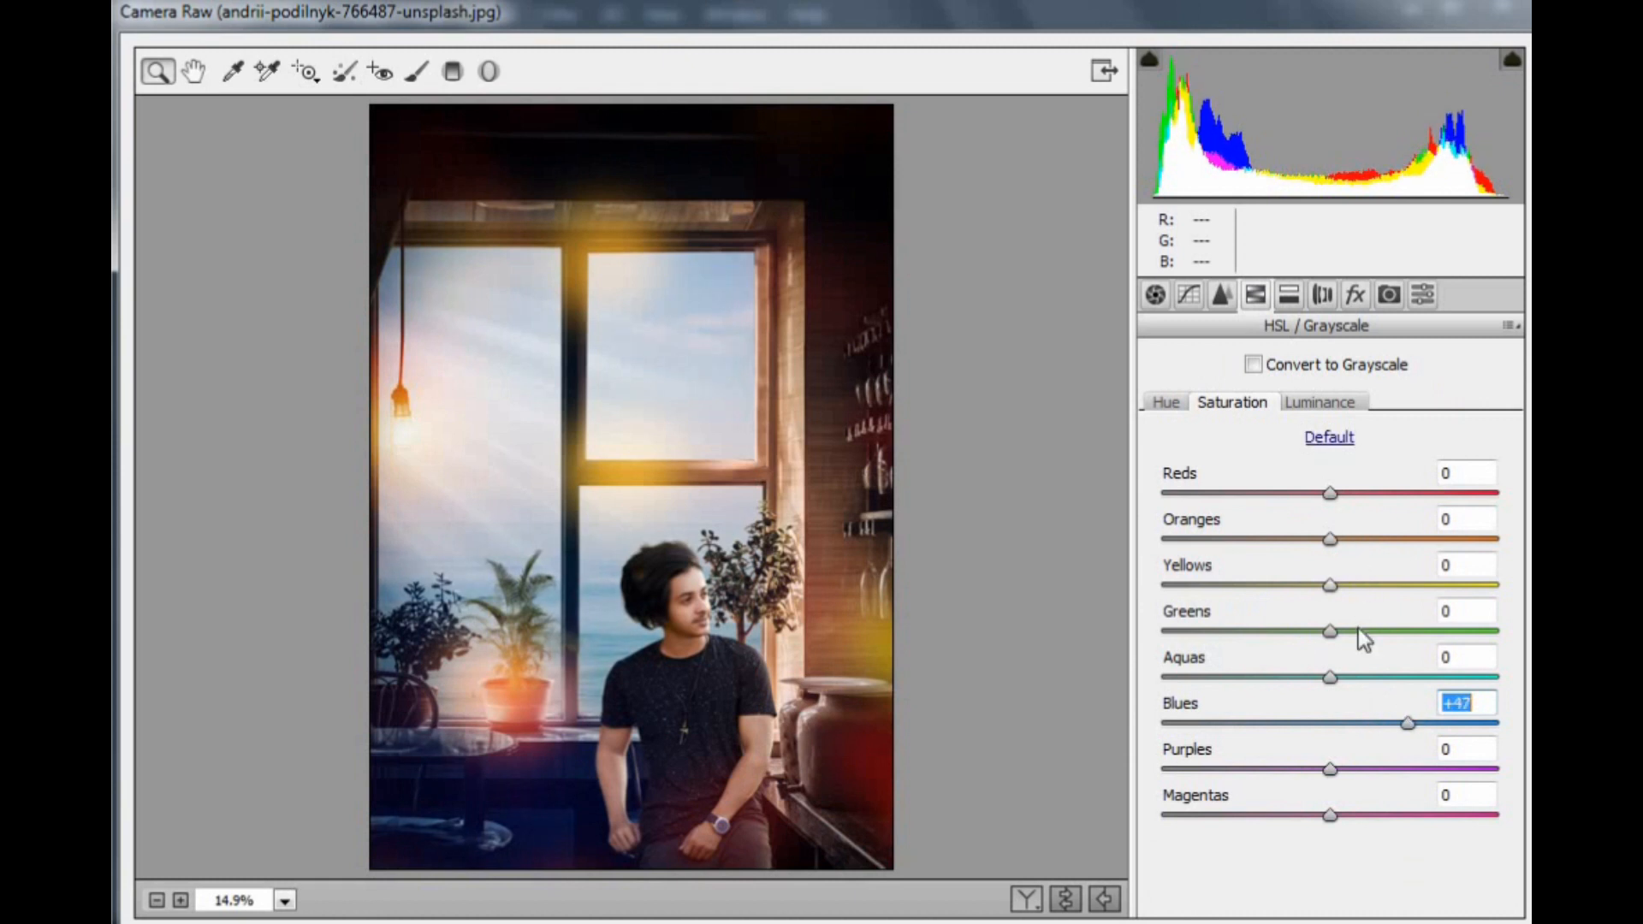
pyautogui.click(1440, 675)
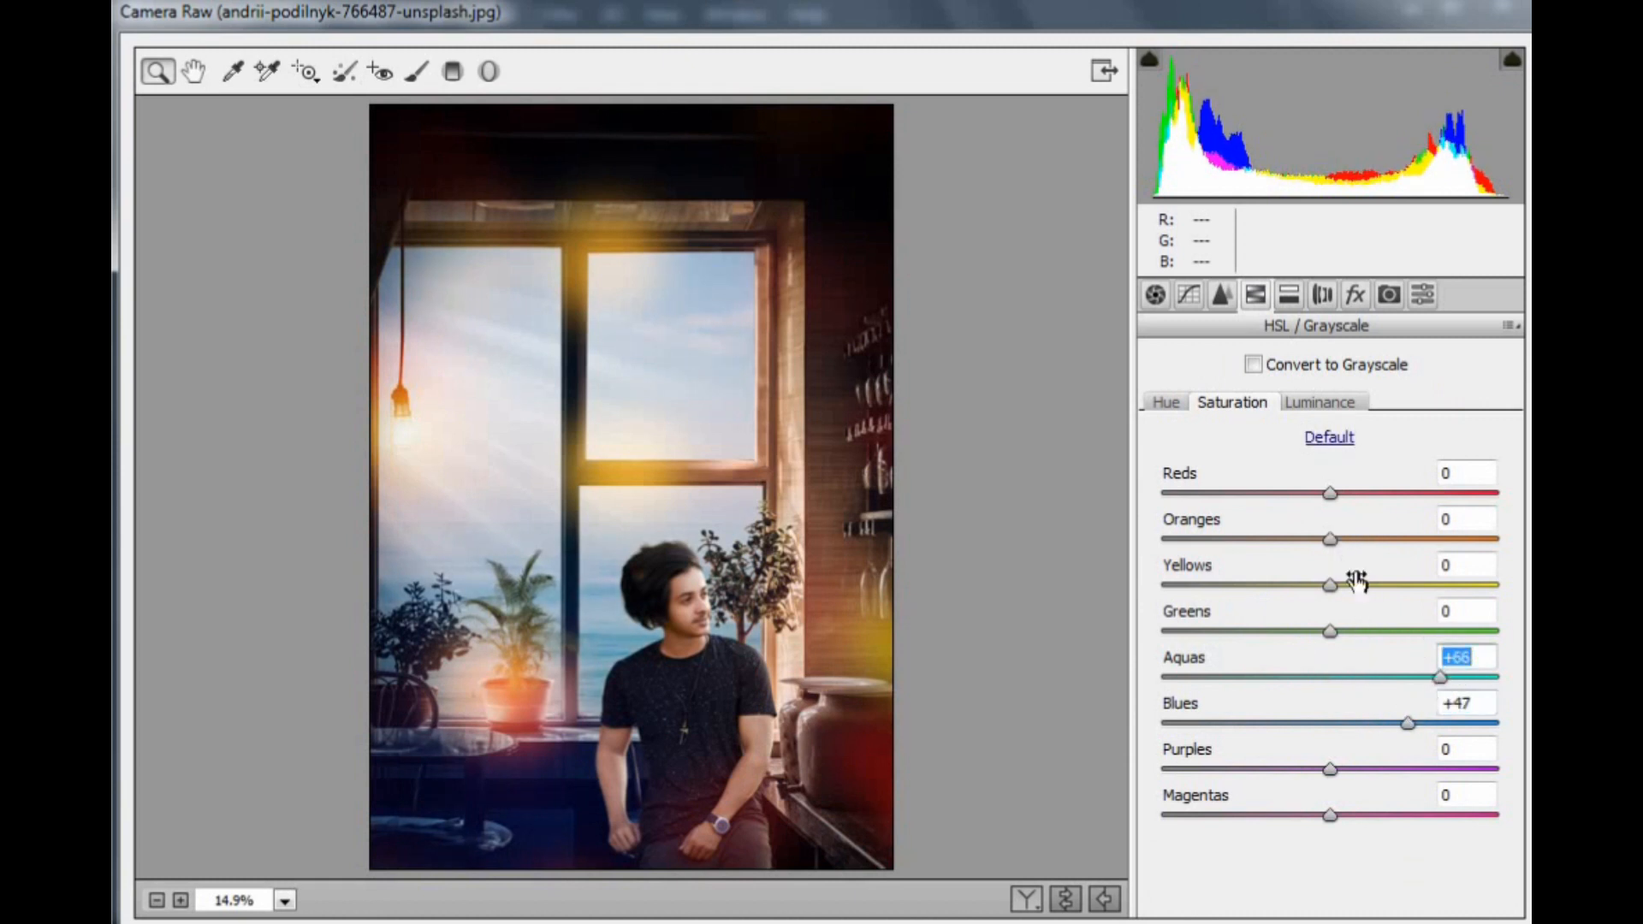
pyautogui.moveTo(1466, 626); pyautogui.dragTo(1442, 626)
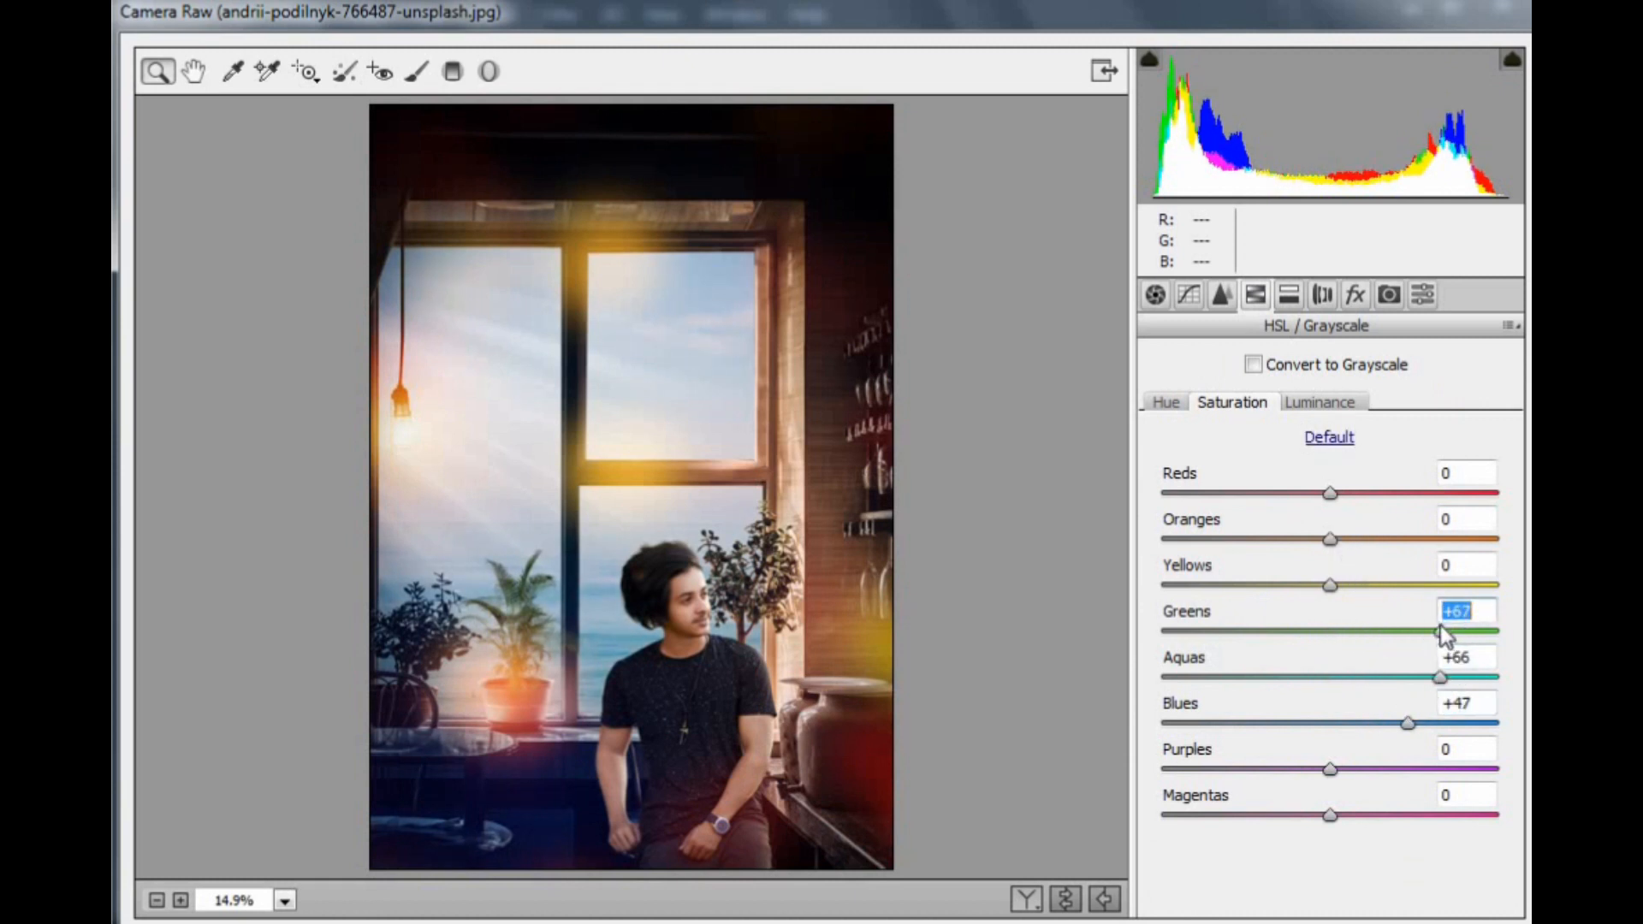
pyautogui.click(1184, 406)
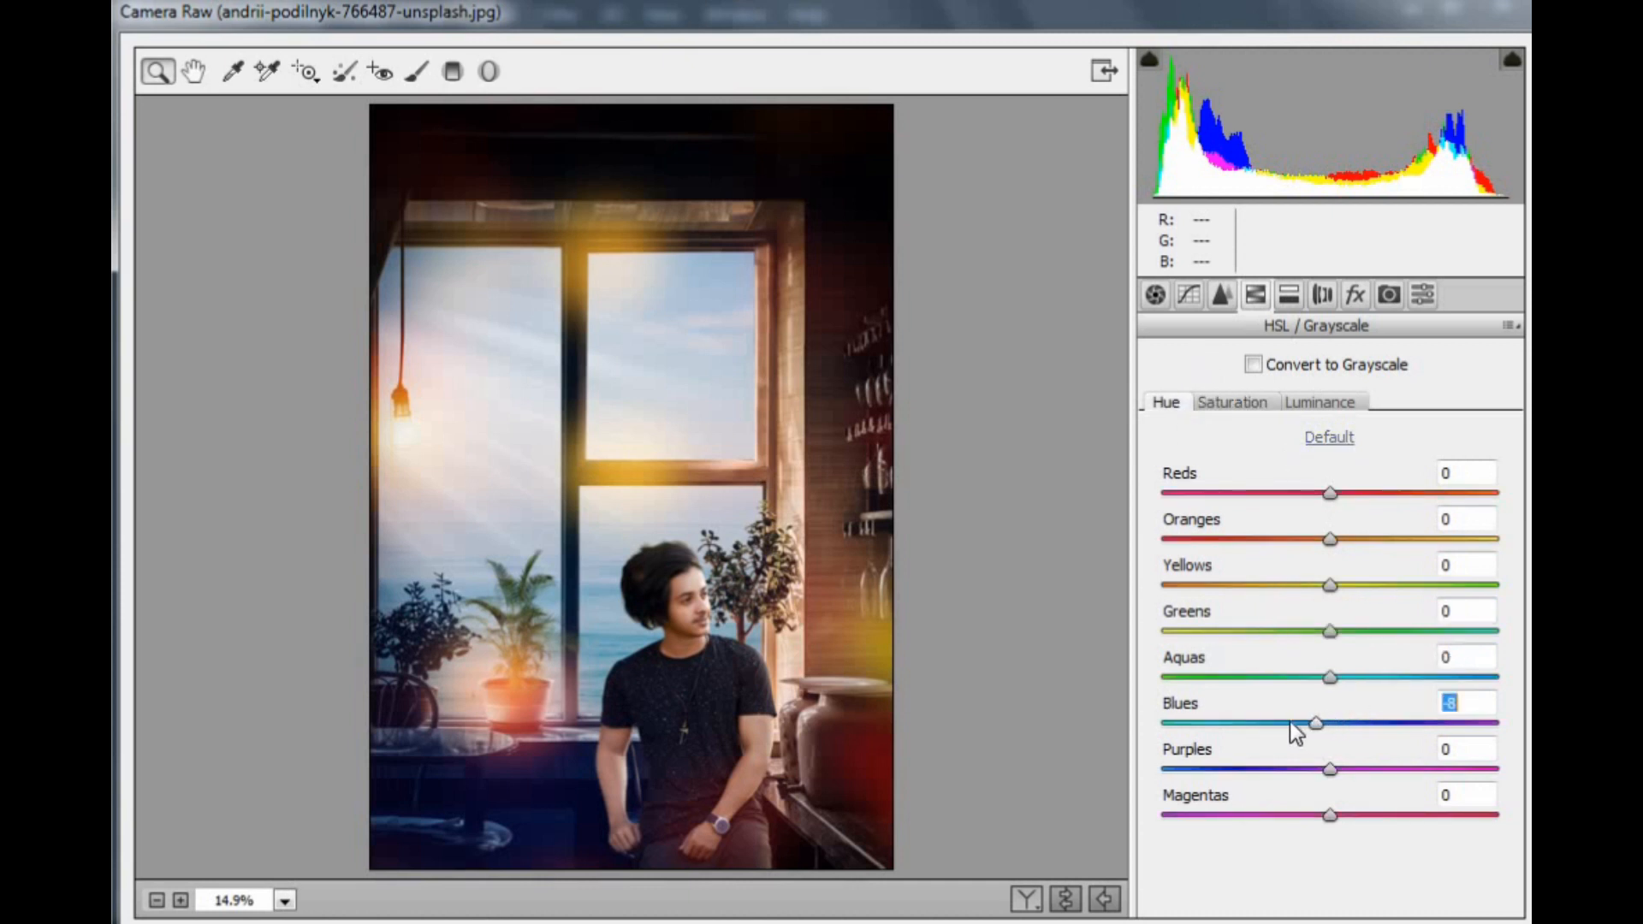
pyautogui.moveTo(1290, 721); pyautogui.dragTo(1230, 705)
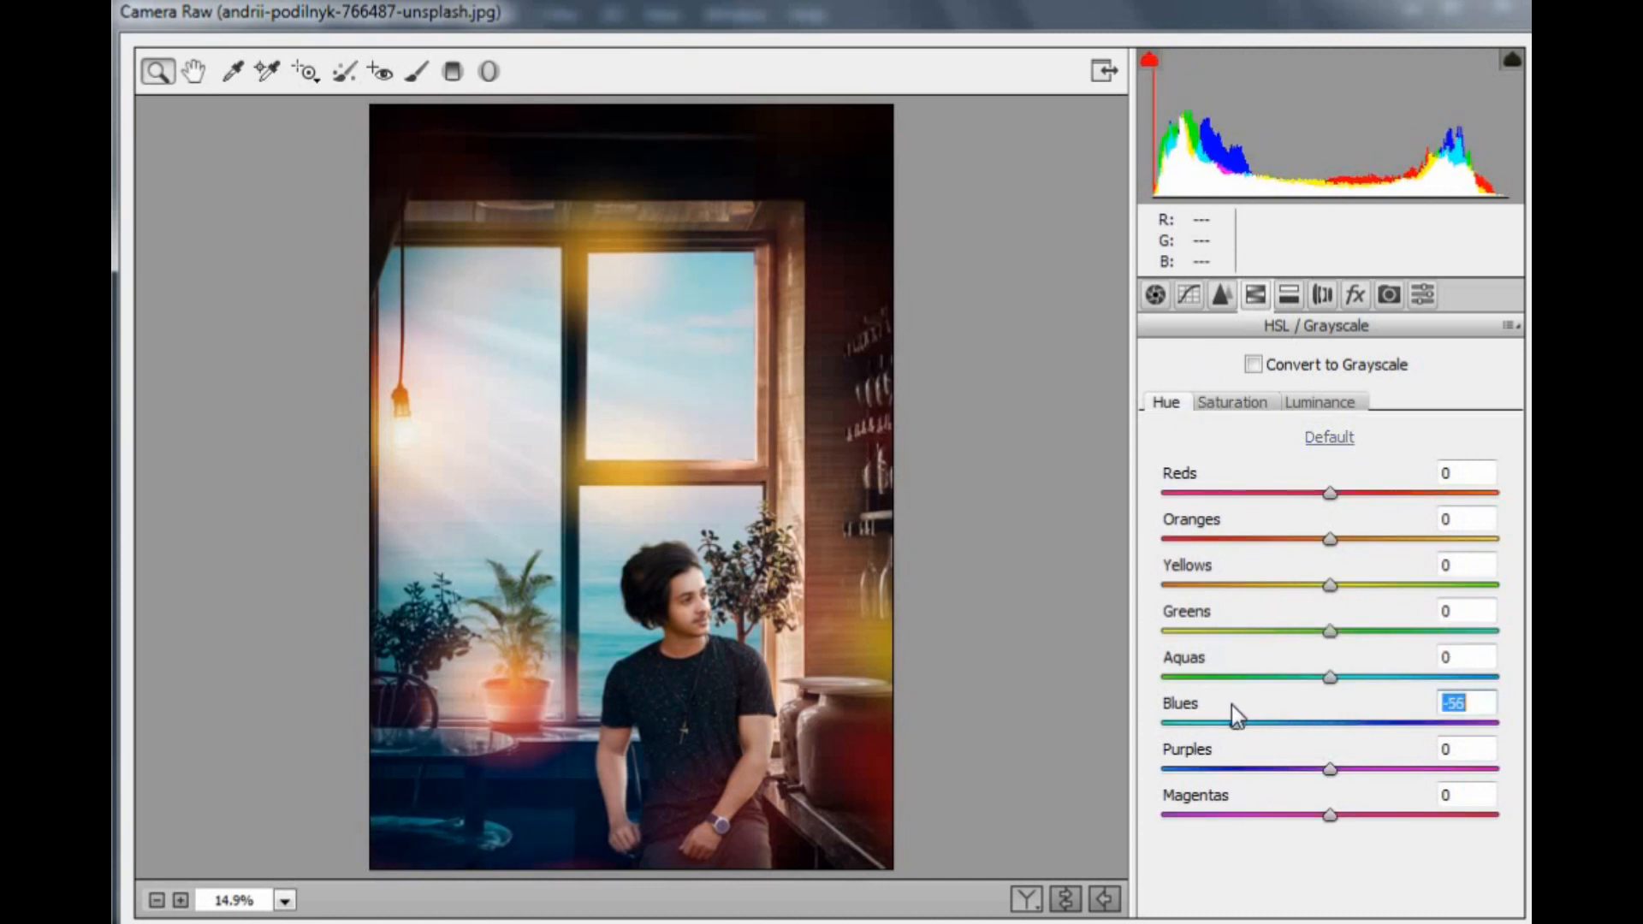
# Set the Yellows saturation to +71, raise the Reds saturation slightly, and apply the Camera Raw adjustments.
pyautogui.click(1232, 402)
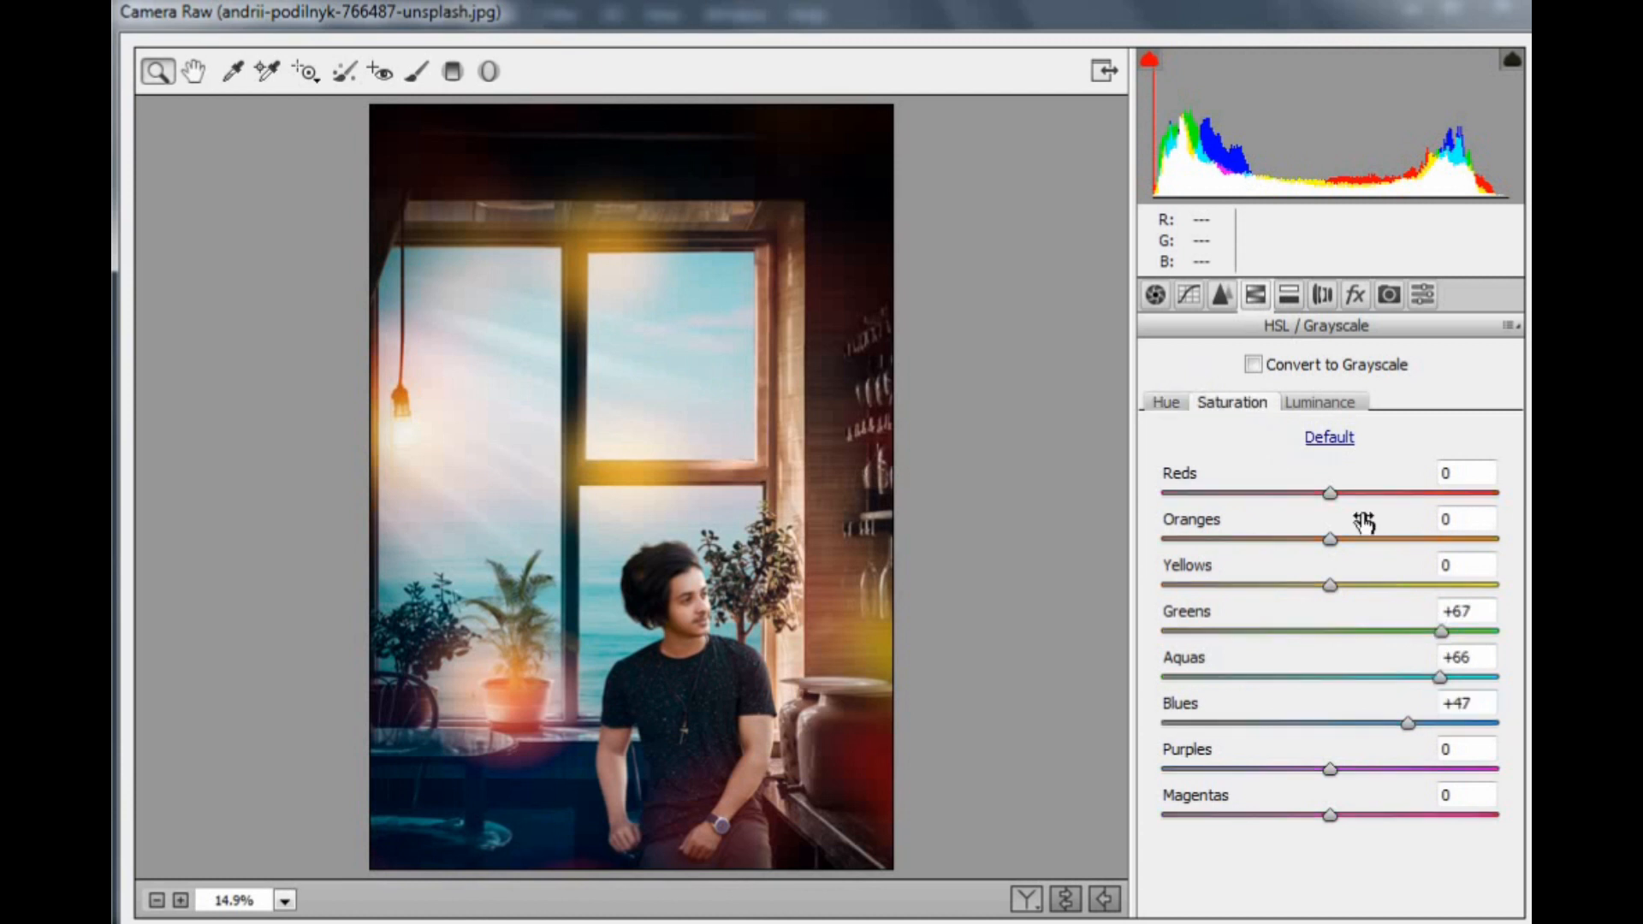
pyautogui.moveTo(1372, 586); pyautogui.dragTo(1437, 583)
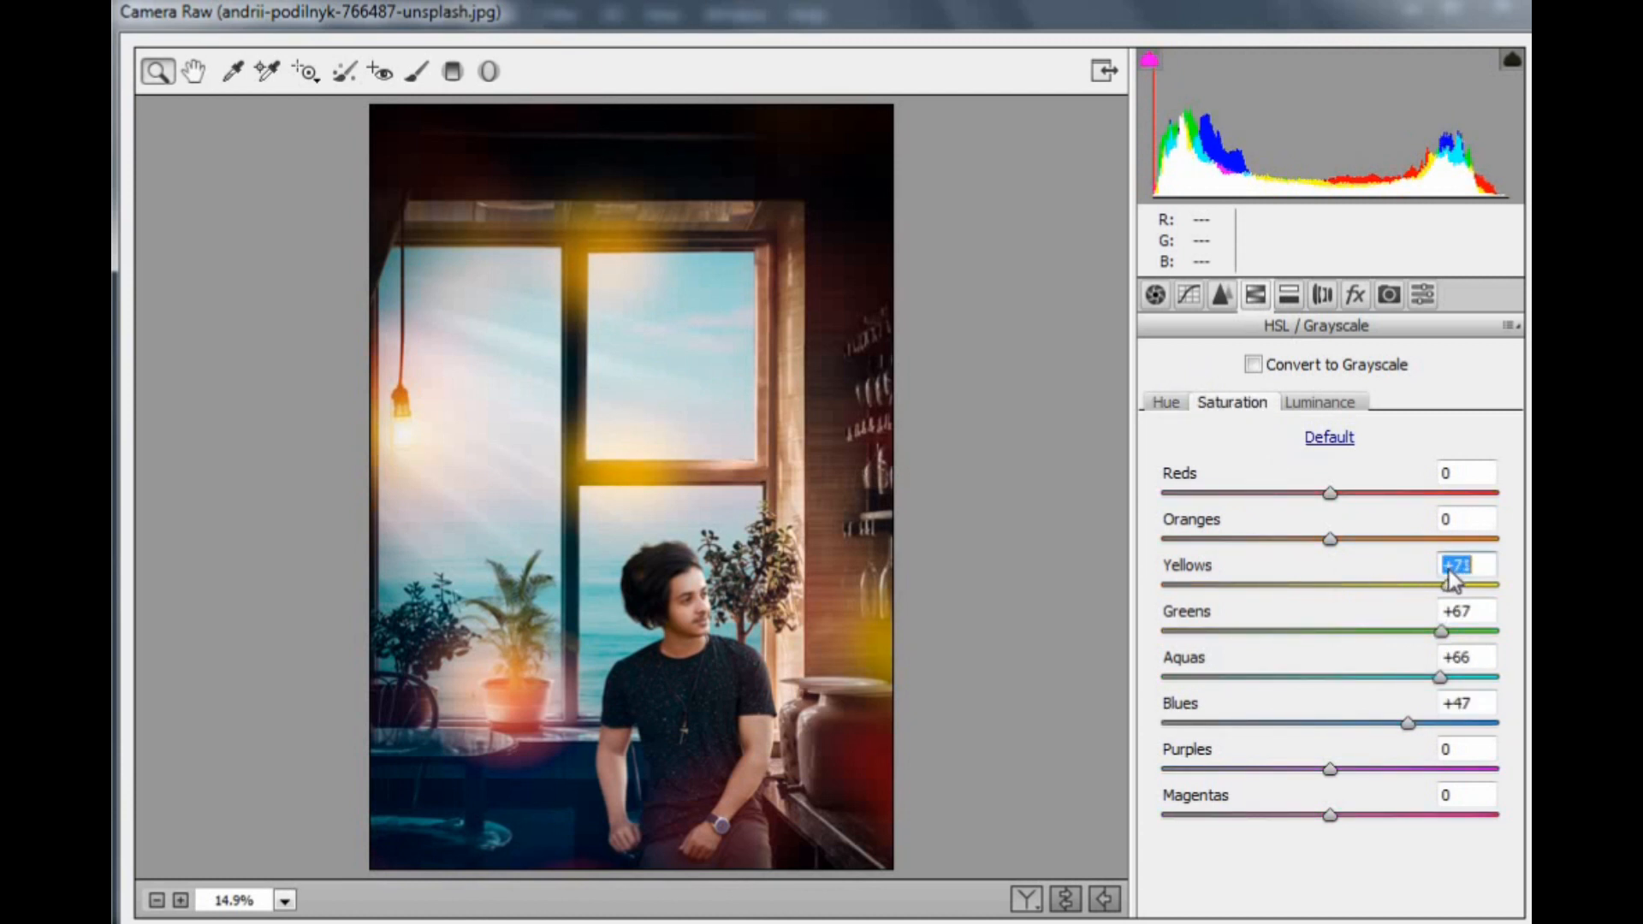
pyautogui.moveTo(1343, 494); pyautogui.dragTo(1376, 496)
pyautogui.press('Return')
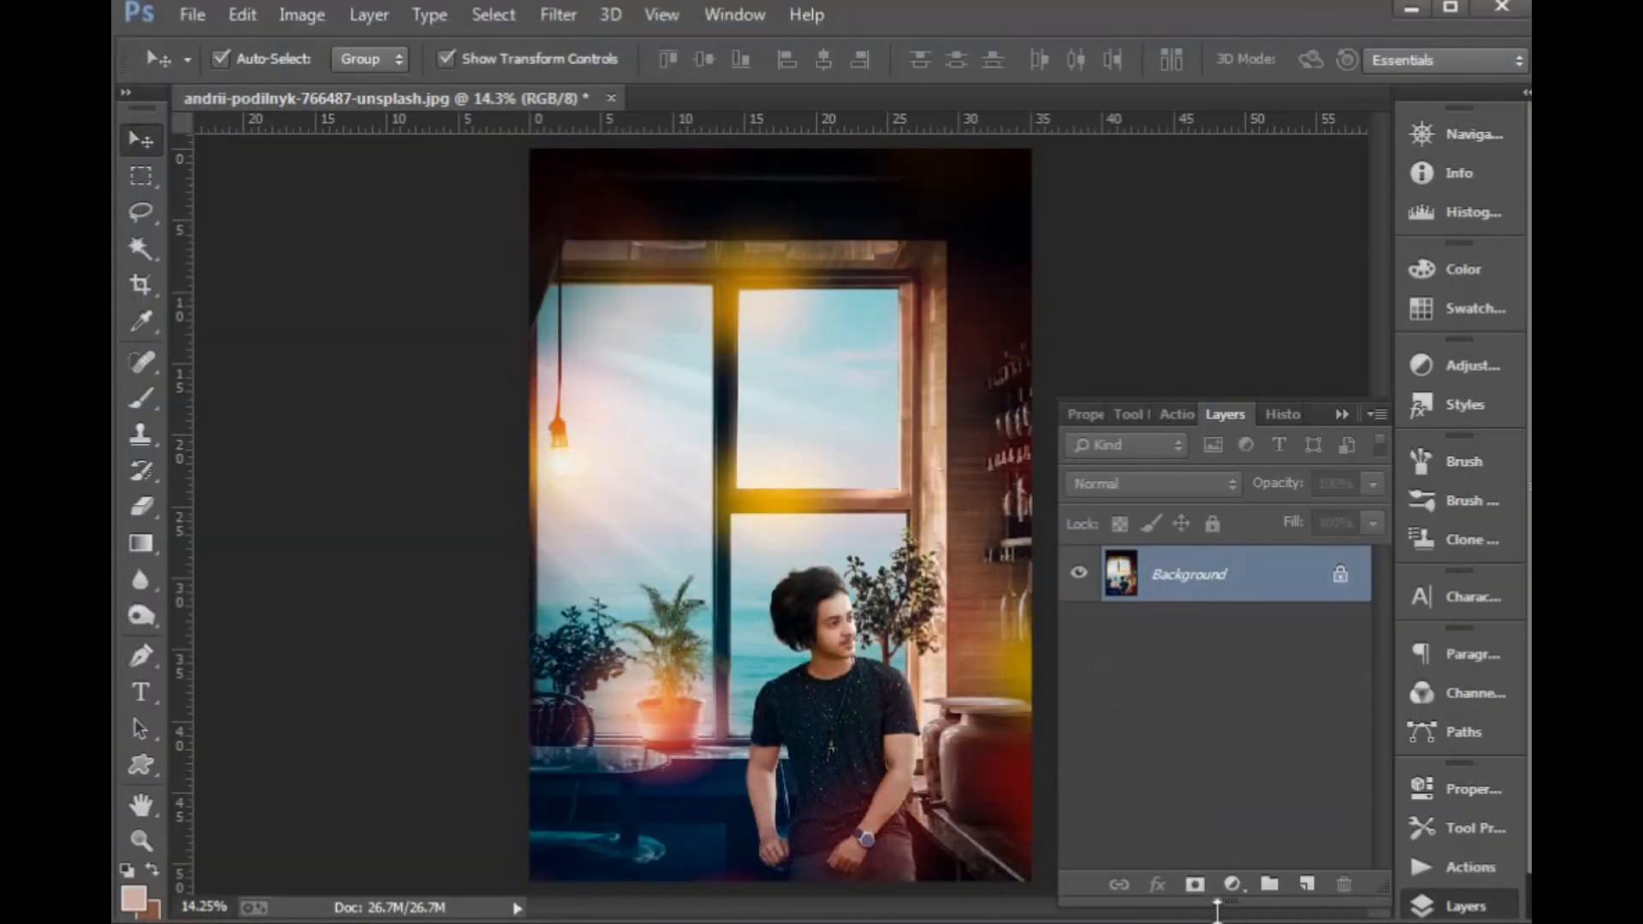
# Add a Solid Color fill layer in a very dark teal above the Background.
pyautogui.click(1232, 884)
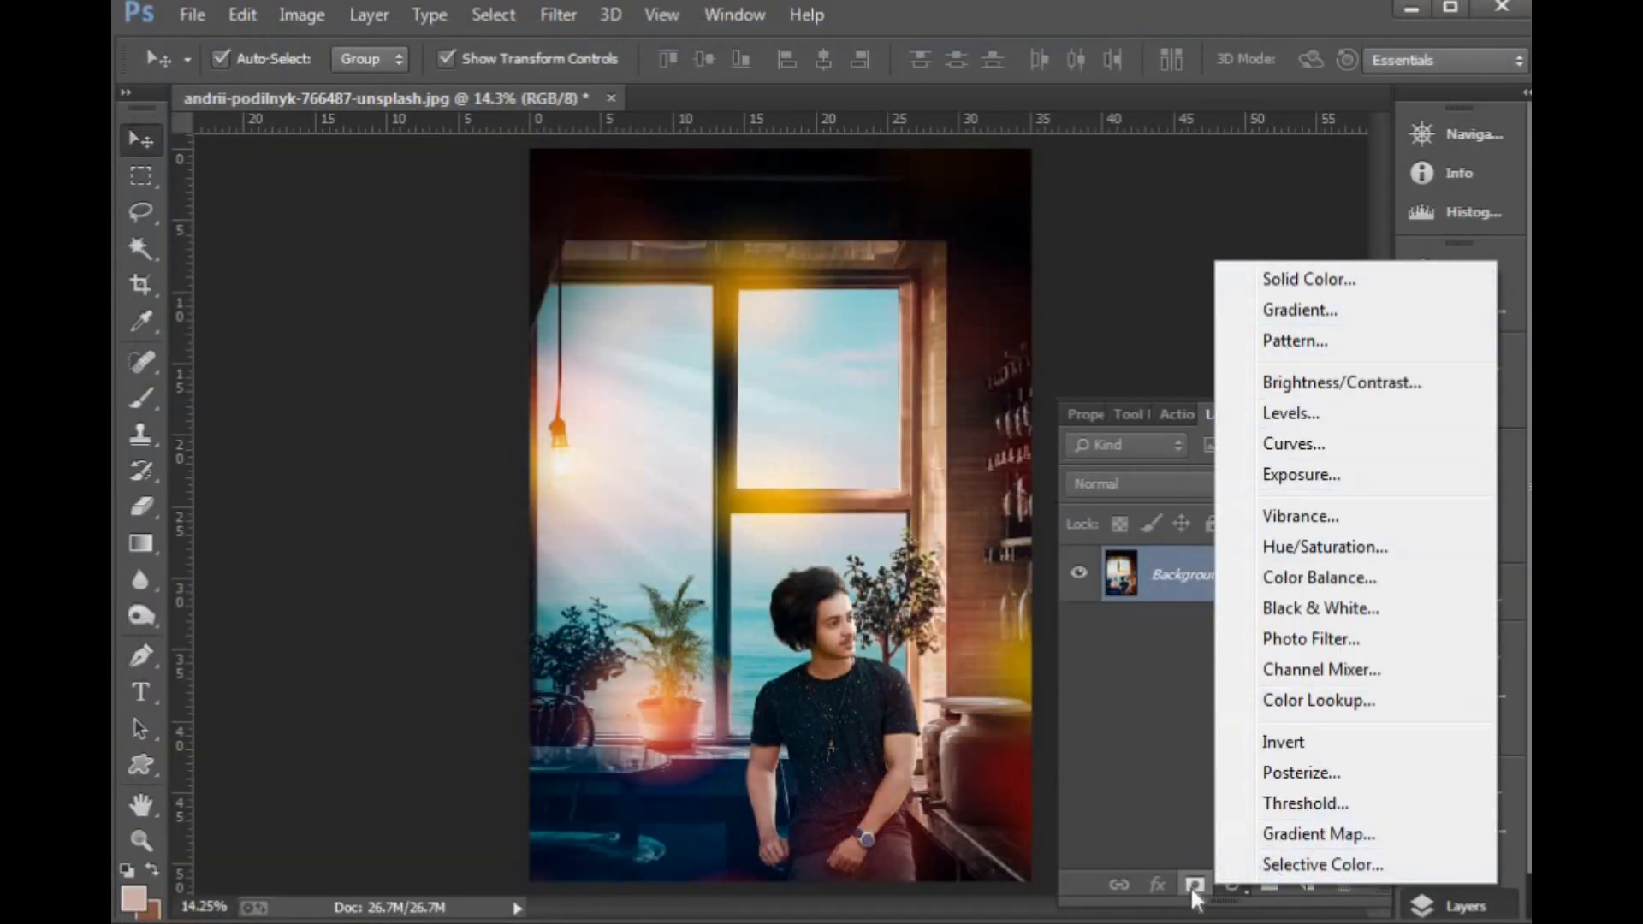
pyautogui.click(1232, 888)
pyautogui.click(1230, 888)
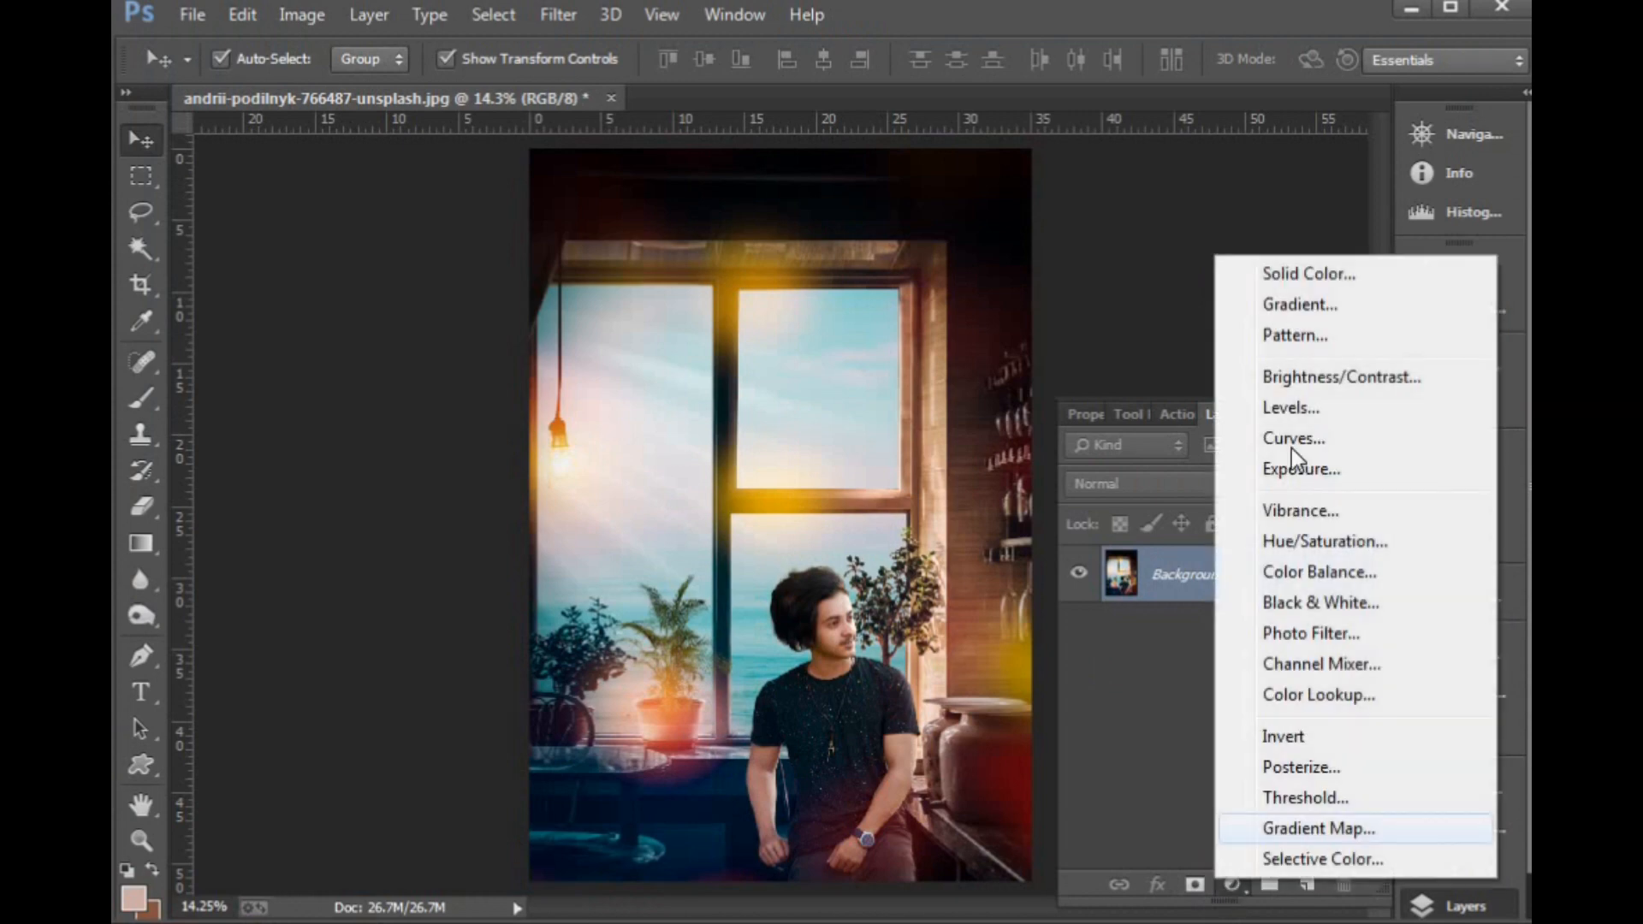
pyautogui.click(1302, 272)
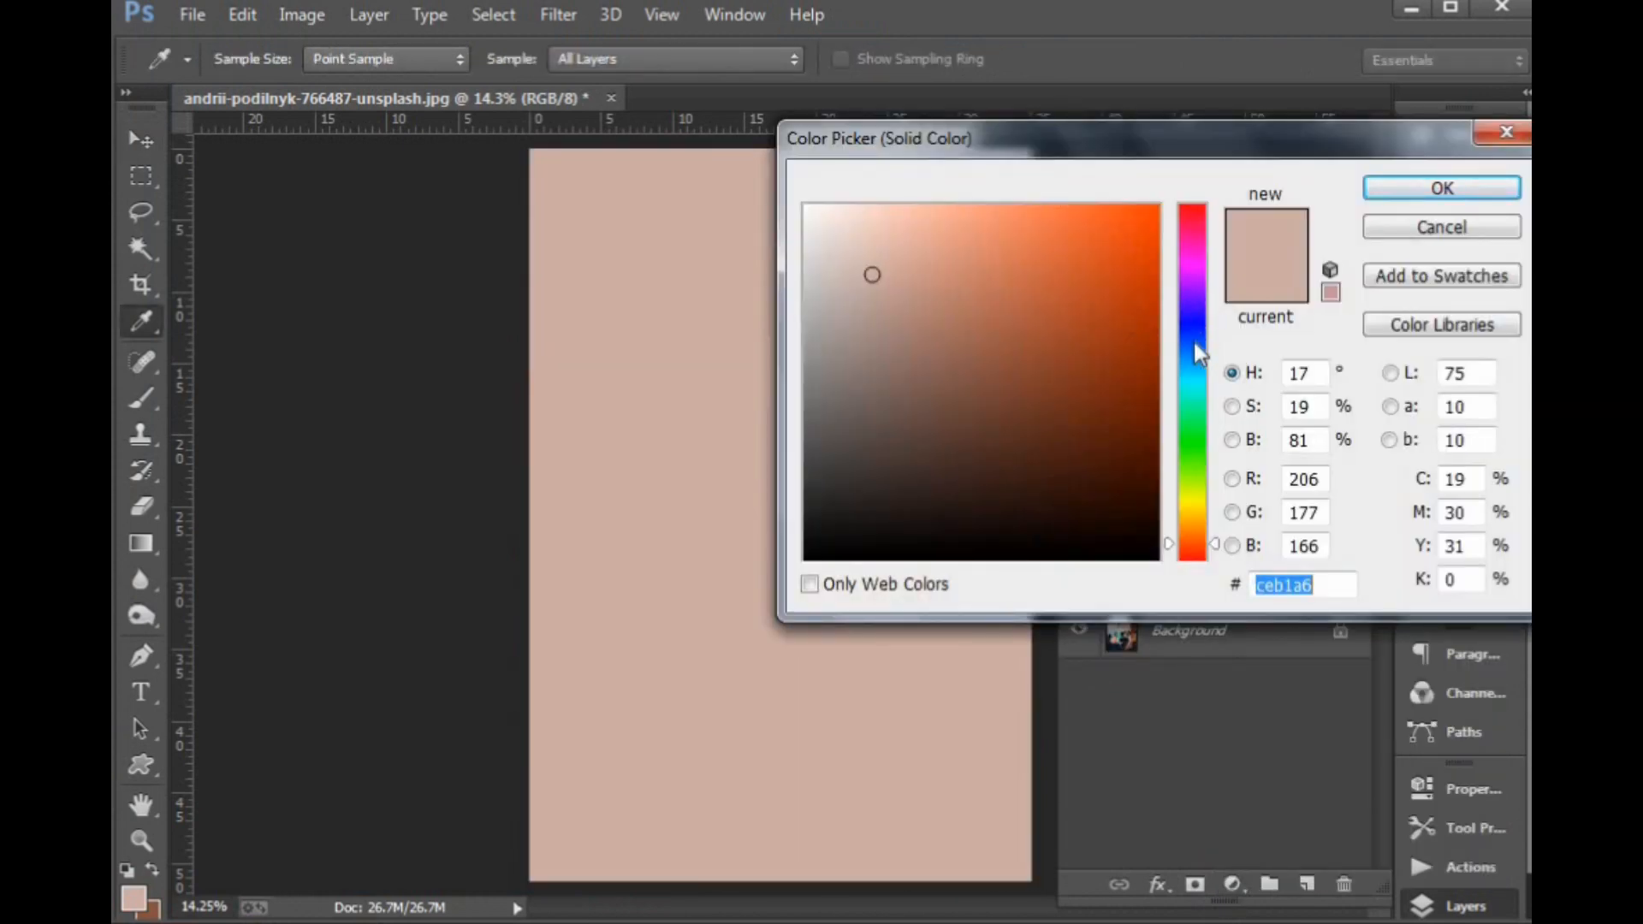
pyautogui.click(1194, 343)
pyautogui.click(1188, 378)
pyautogui.click(1147, 492)
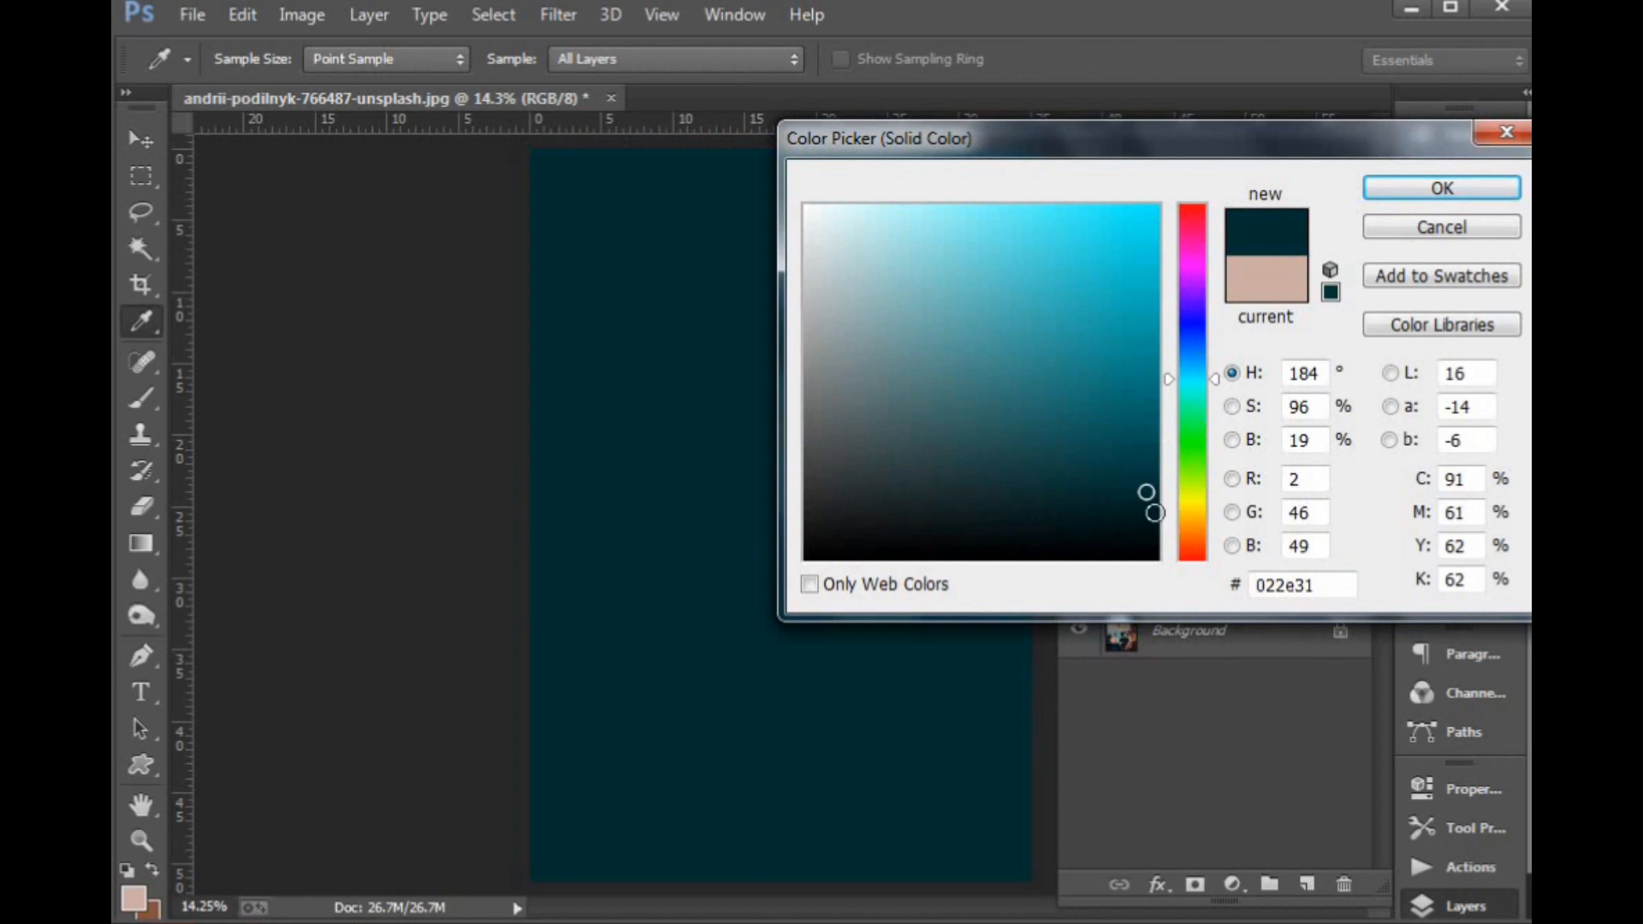
pyautogui.click(1153, 516)
pyautogui.click(1429, 183)
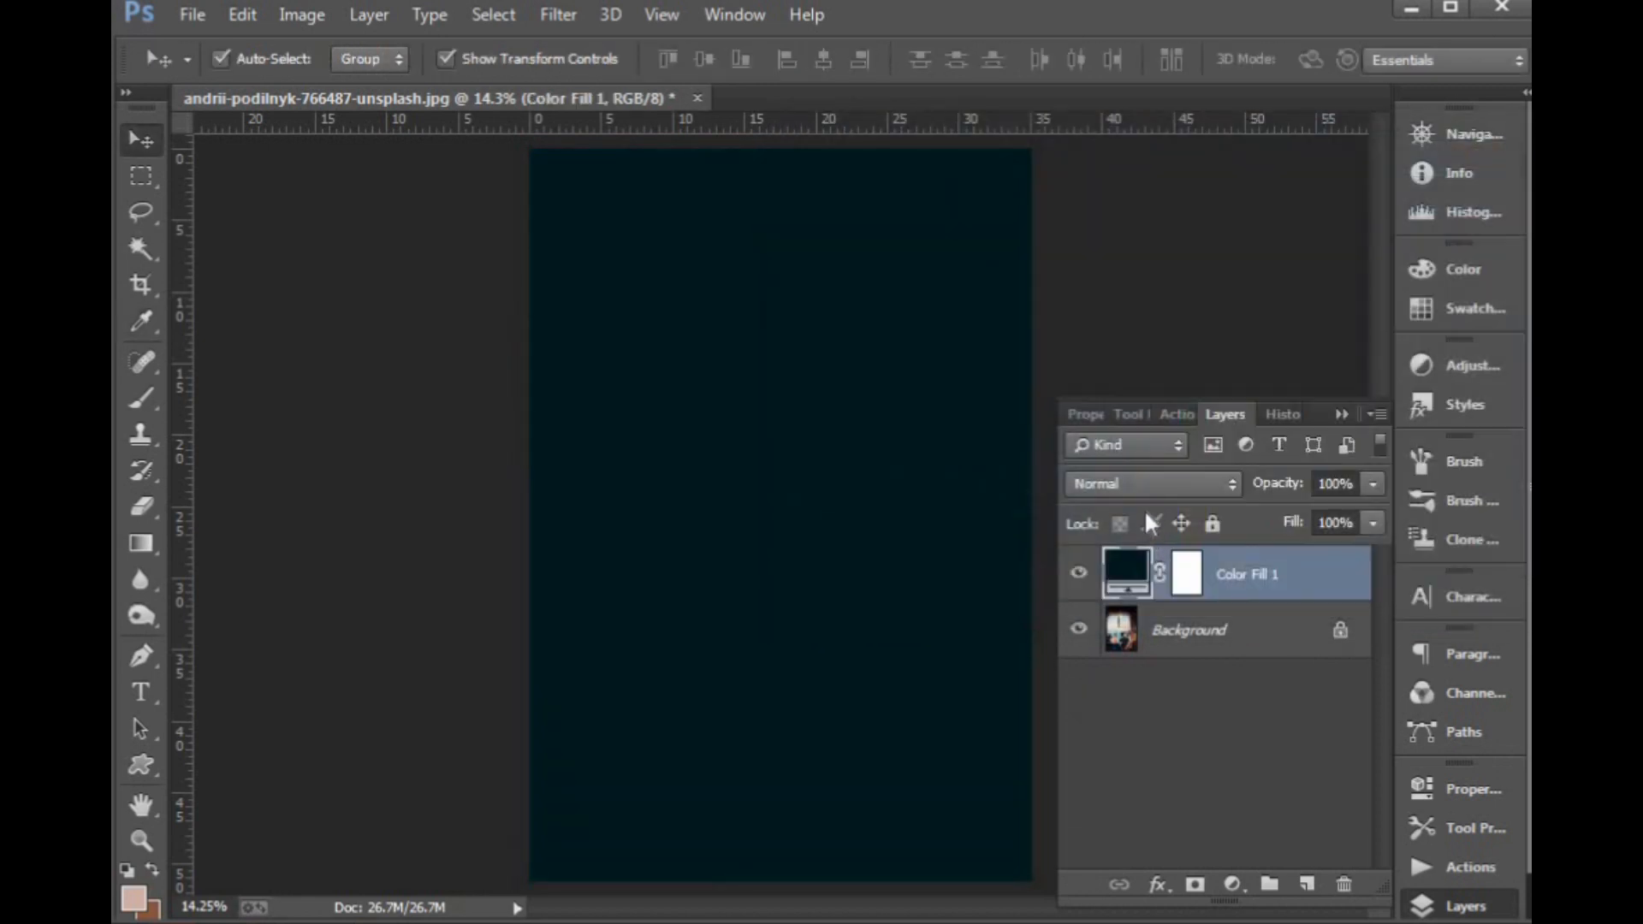
# Set the fill layer's blending mode to Lighten and its opacity to 89%.
pyautogui.click(1162, 486)
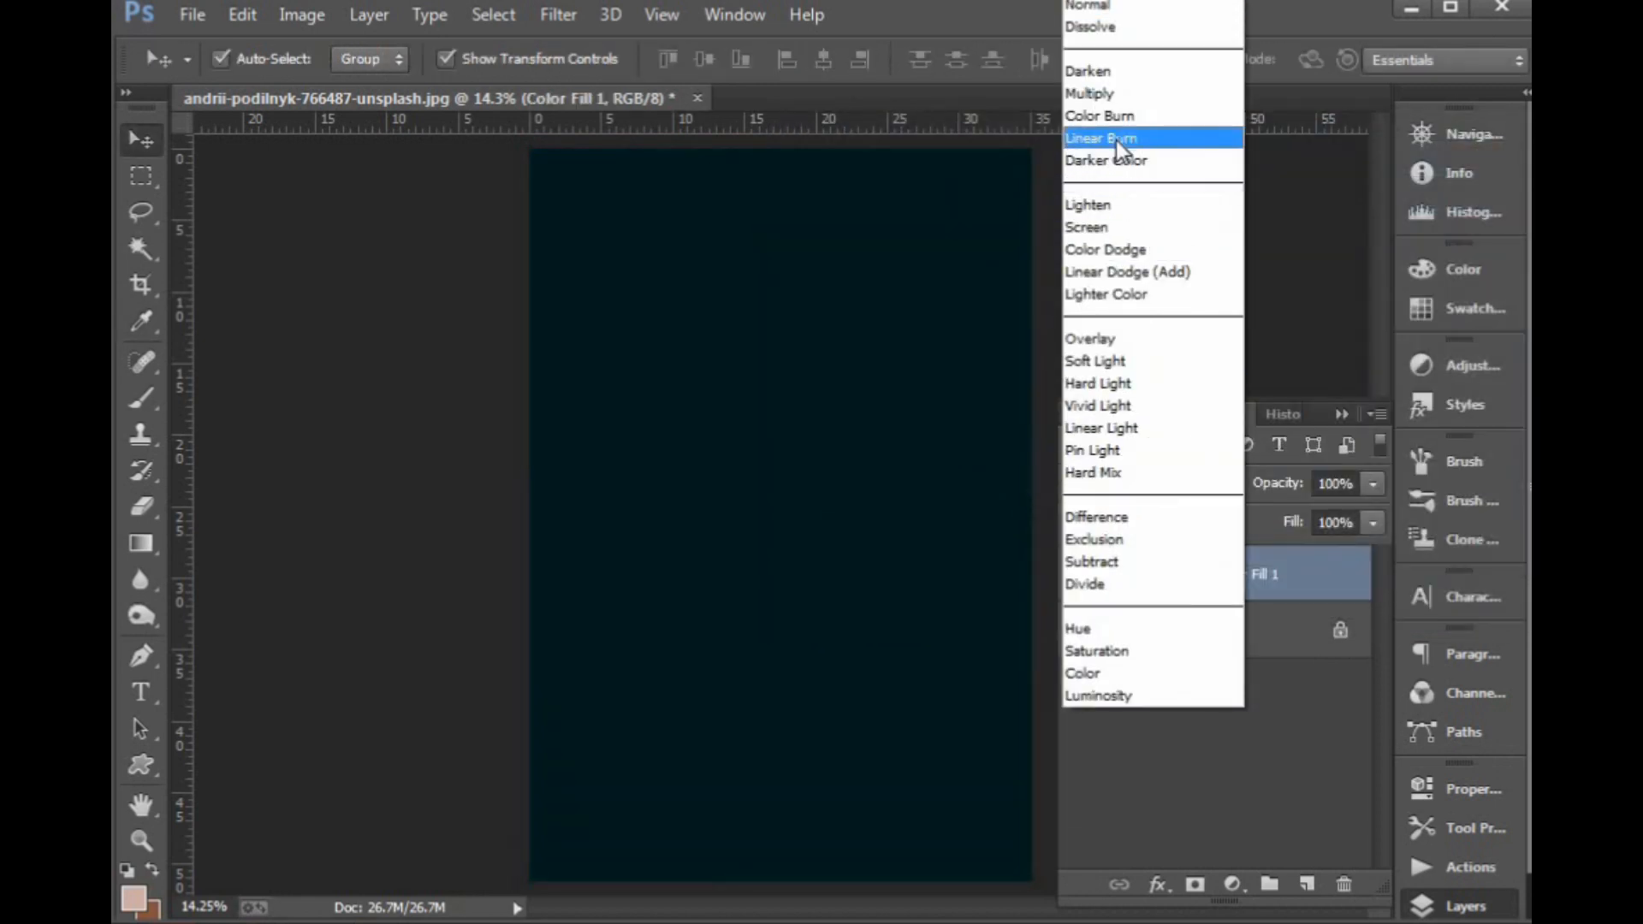
pyautogui.click(1112, 205)
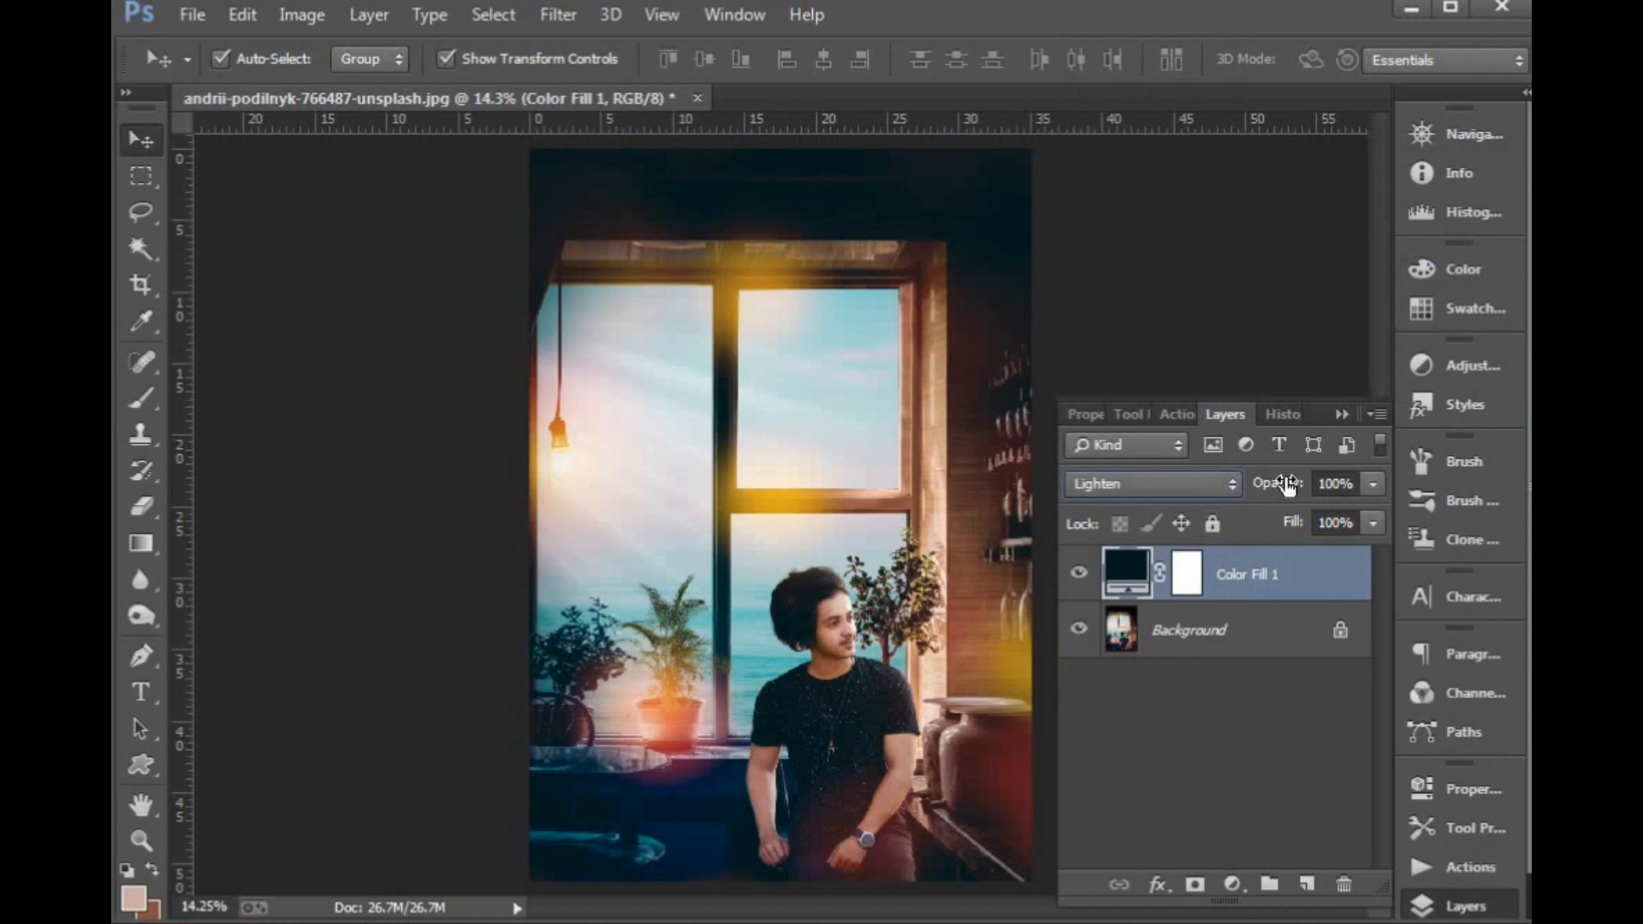
pyautogui.moveTo(1285, 484); pyautogui.dragTo(1272, 484)
# Fine-tune the fill layer's dark teal colour and lower the layer's opacity to 60%.
pyautogui.doubleClick(1125, 580)
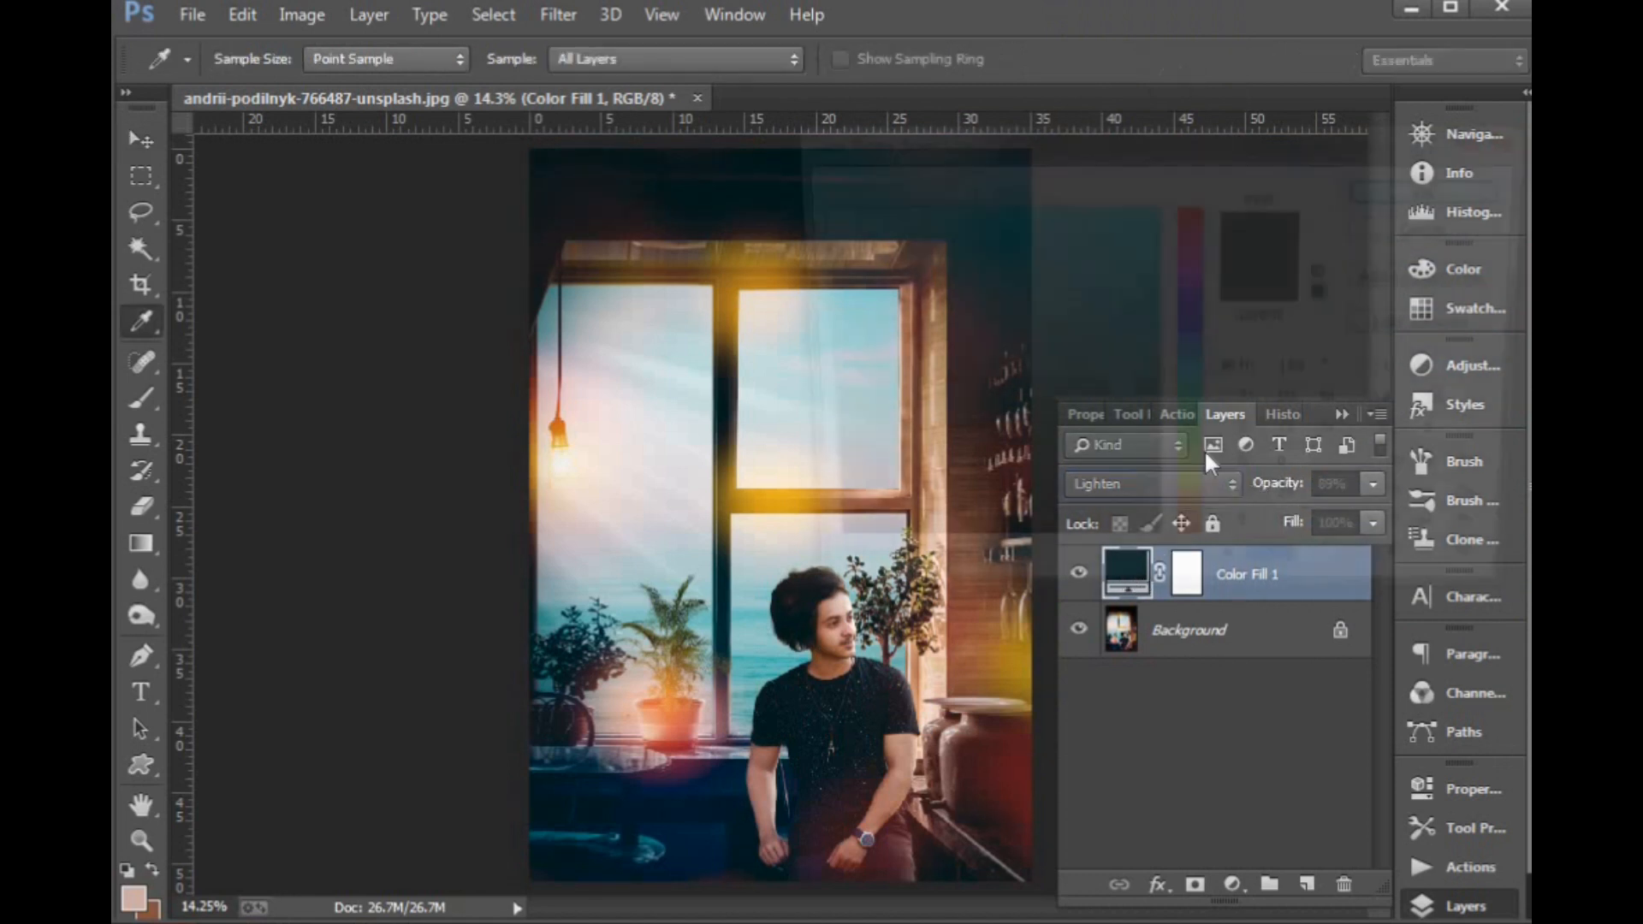
pyautogui.moveTo(1140, 136); pyautogui.dragTo(1249, 136)
pyautogui.moveTo(1292, 308); pyautogui.dragTo(1305, 371)
pyautogui.click(1246, 465)
pyautogui.click(1236, 483)
pyautogui.moveTo(1236, 484); pyautogui.dragTo(1250, 508)
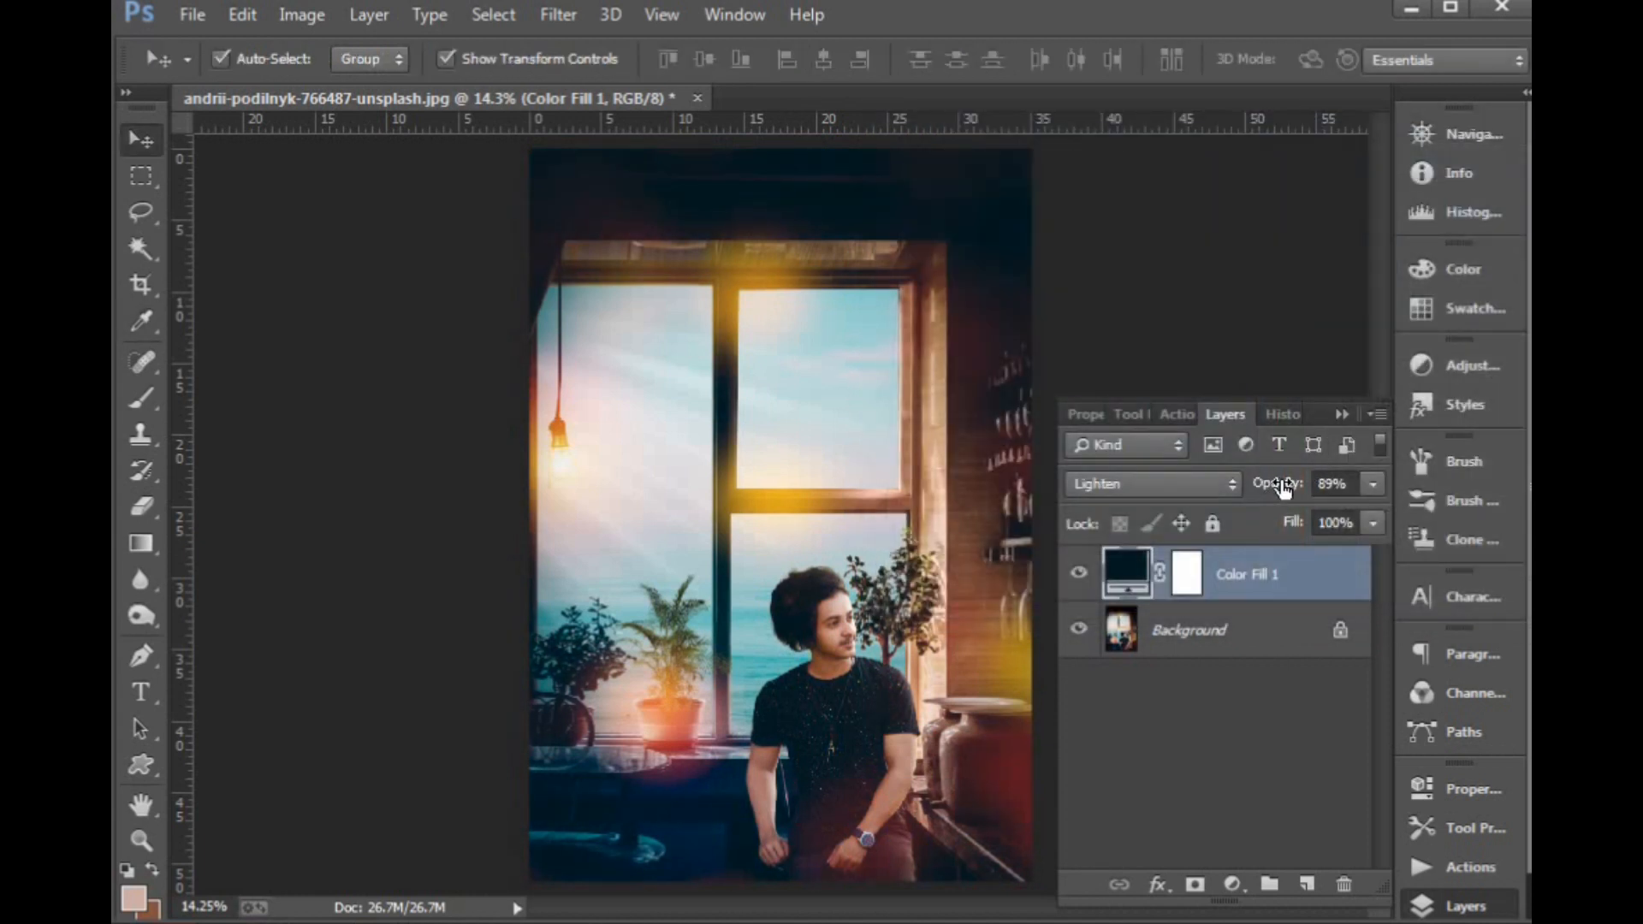
pyautogui.moveTo(1283, 480); pyautogui.dragTo(1240, 487)
# Merge the colour fill layer with the Background into a single layer.
pyautogui.hotkey('ctrl', 'e')
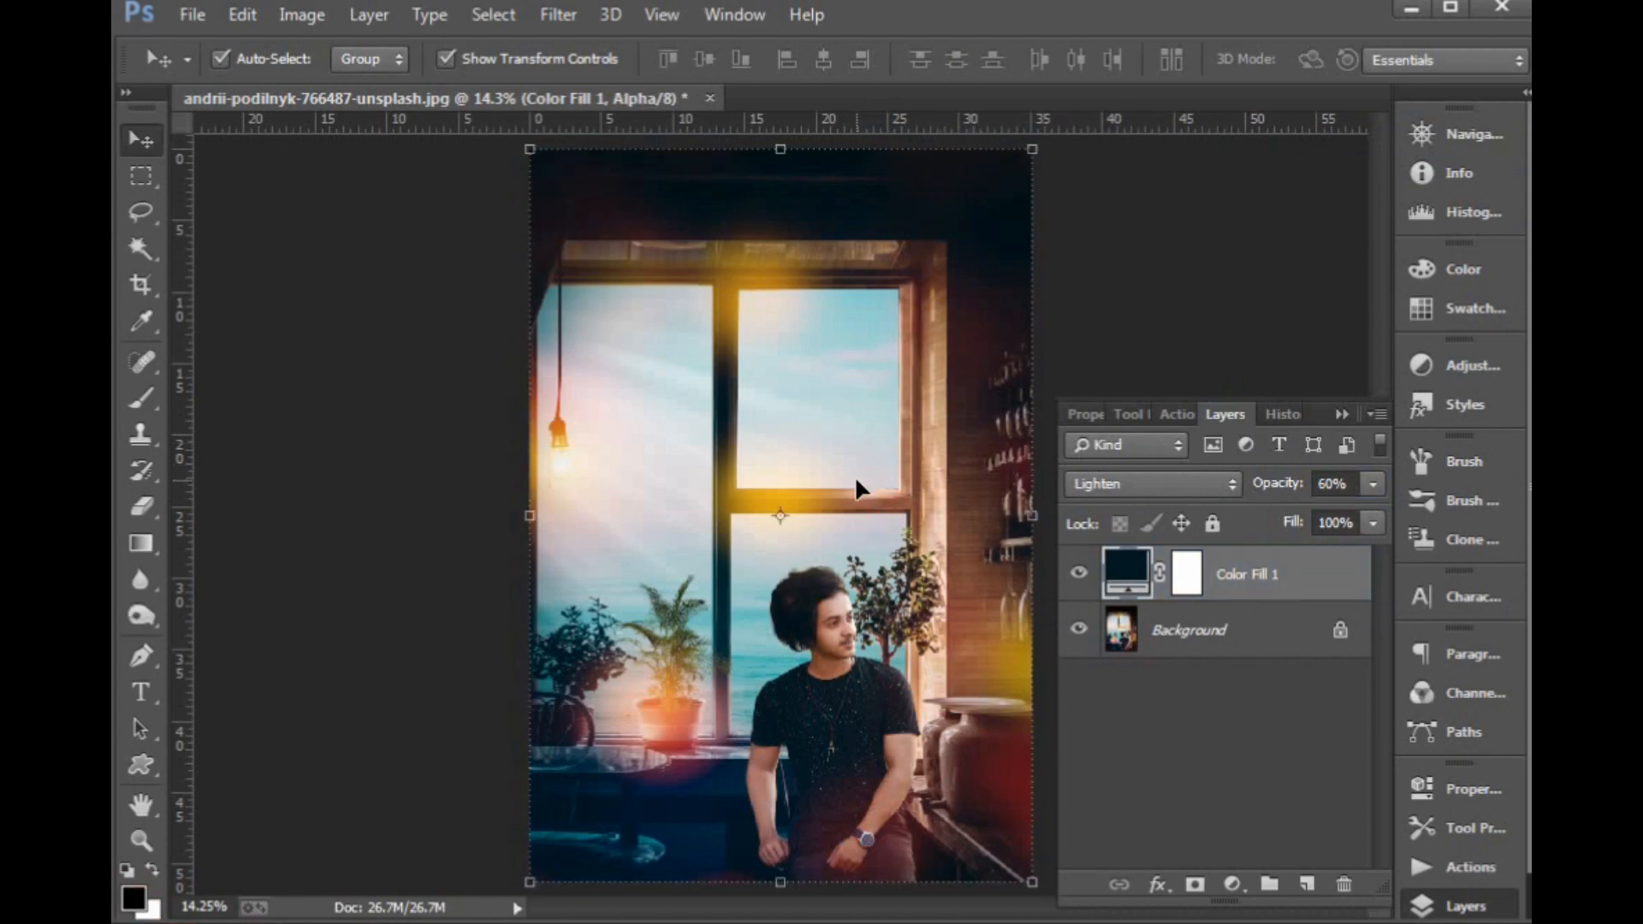
pyautogui.press('q')
pyautogui.moveTo(470, 369); pyautogui.dragTo(1012, 768)
pyautogui.moveTo(866, 688); pyautogui.dragTo(683, 497)
pyautogui.moveTo(575, 325); pyautogui.dragTo(889, 560)
pyautogui.moveTo(832, 503); pyautogui.dragTo(760, 680)
pyautogui.click(1152, 631)
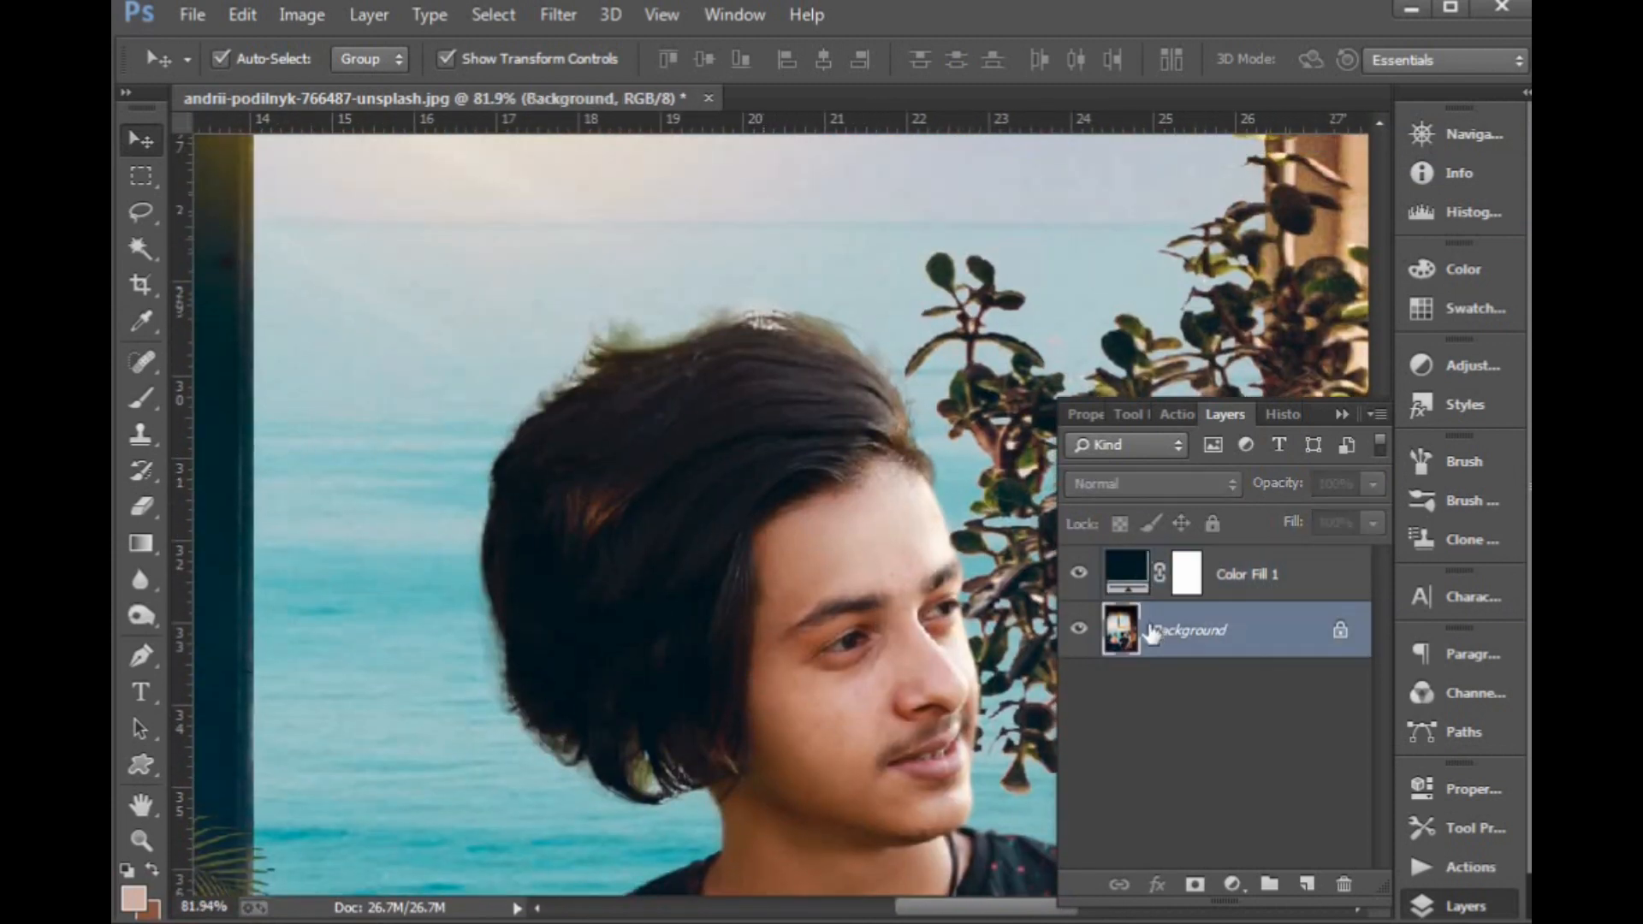
pyautogui.hotkey('ctrl', 'z')
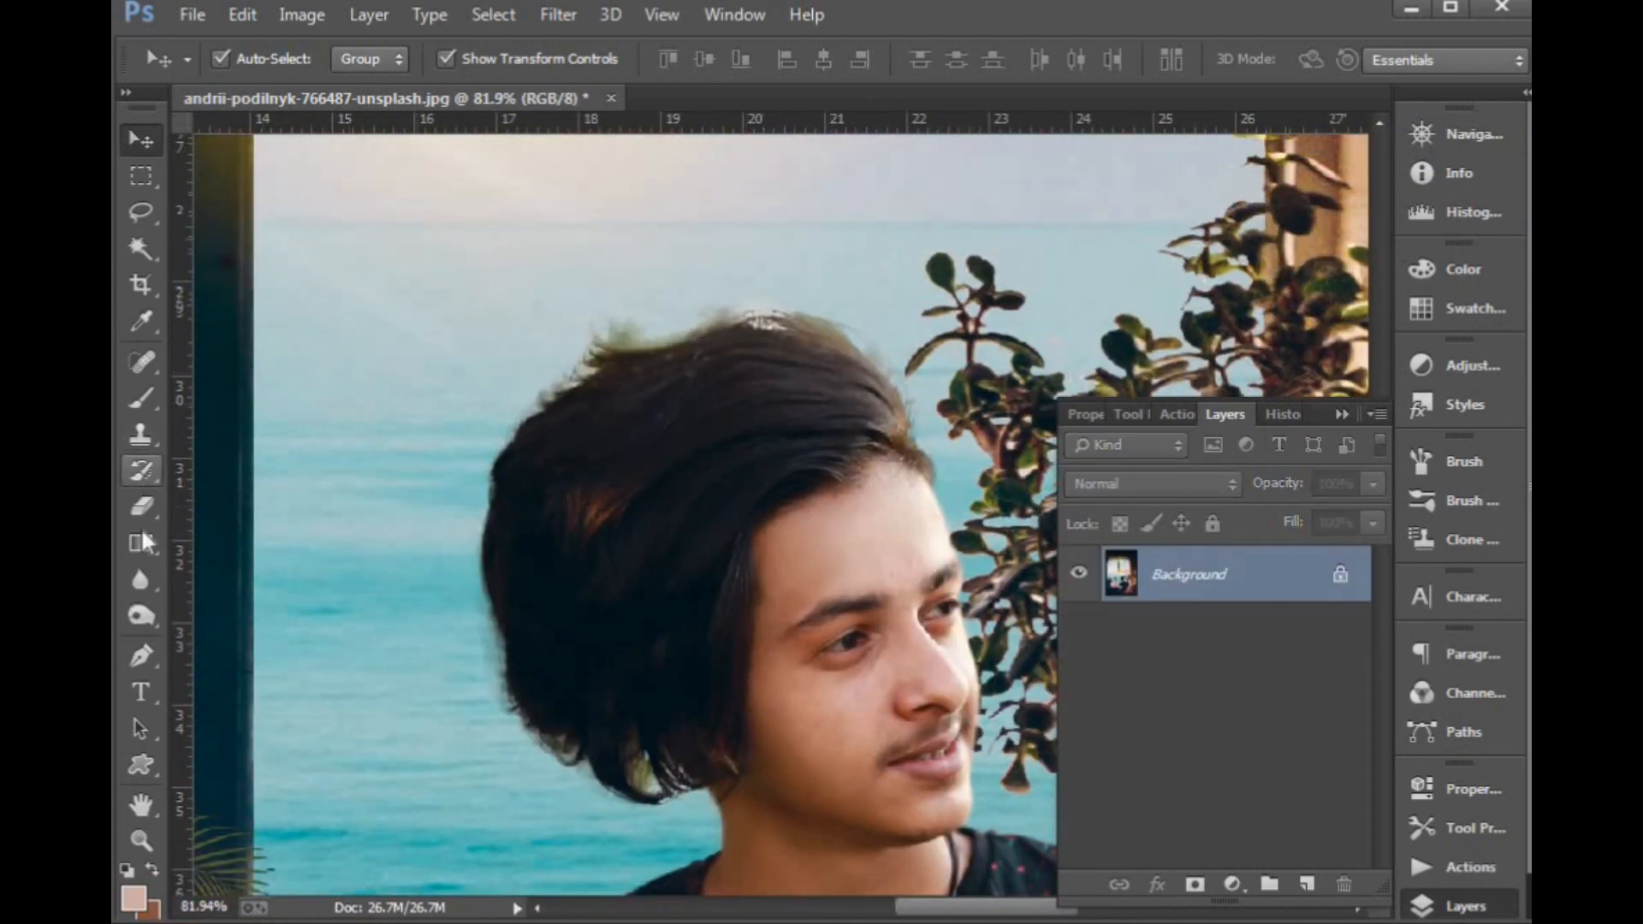
# Darken the light fringe around the man's hair using a size 50 Burn tool set to Midtones at 100% exposure.
pyautogui.click(153, 606)
pyautogui.click(151, 618)
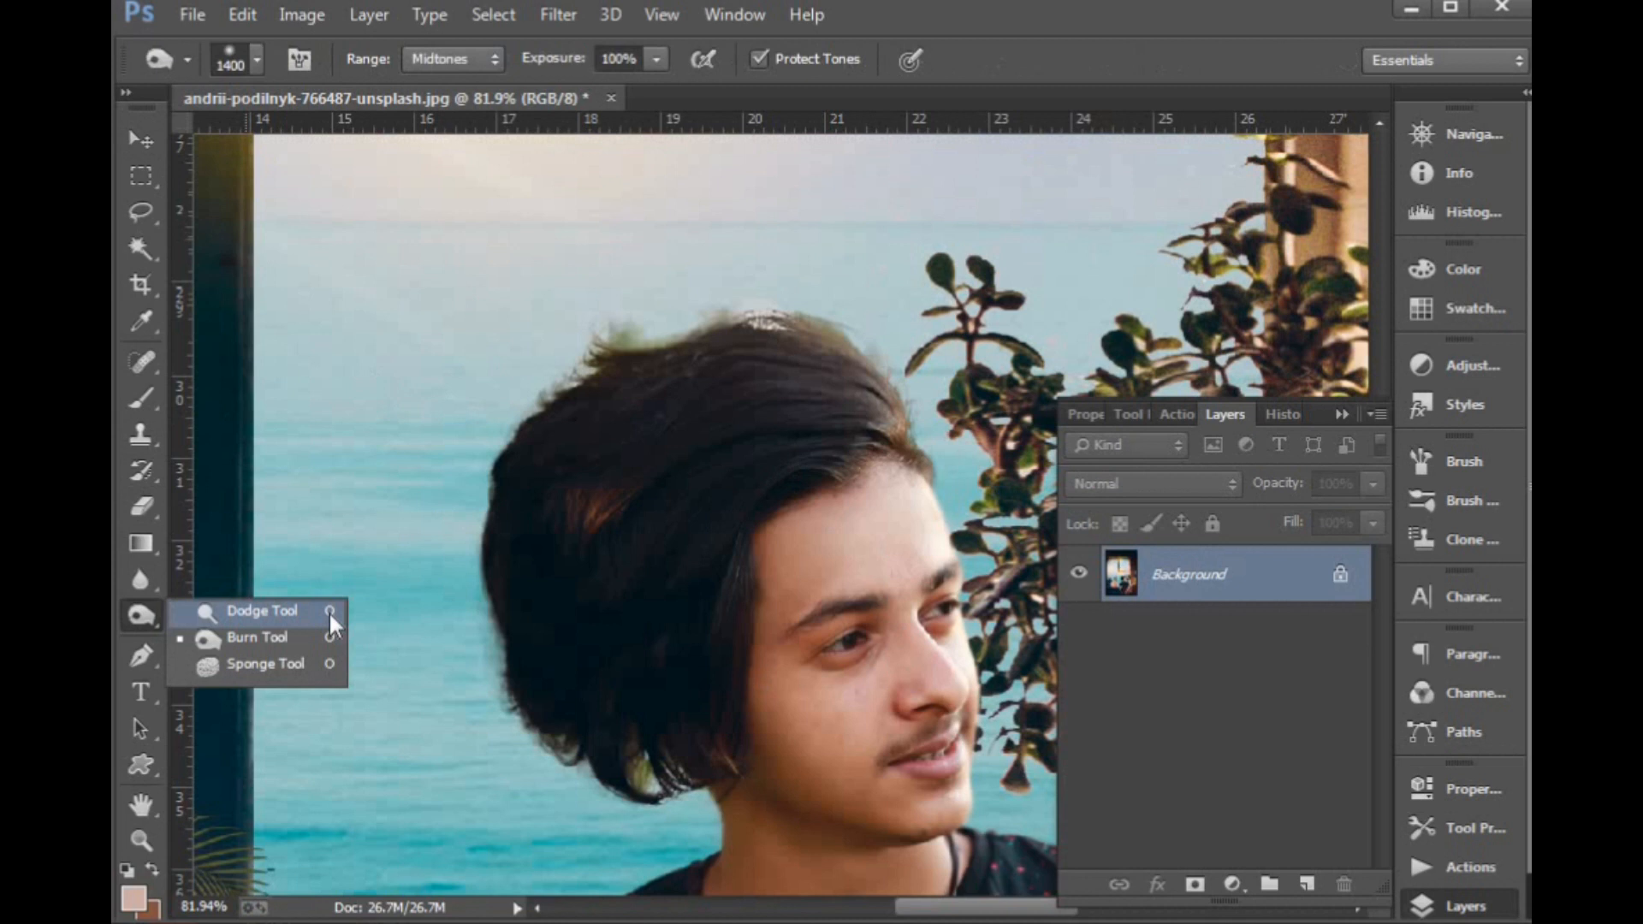
pyautogui.click(294, 640)
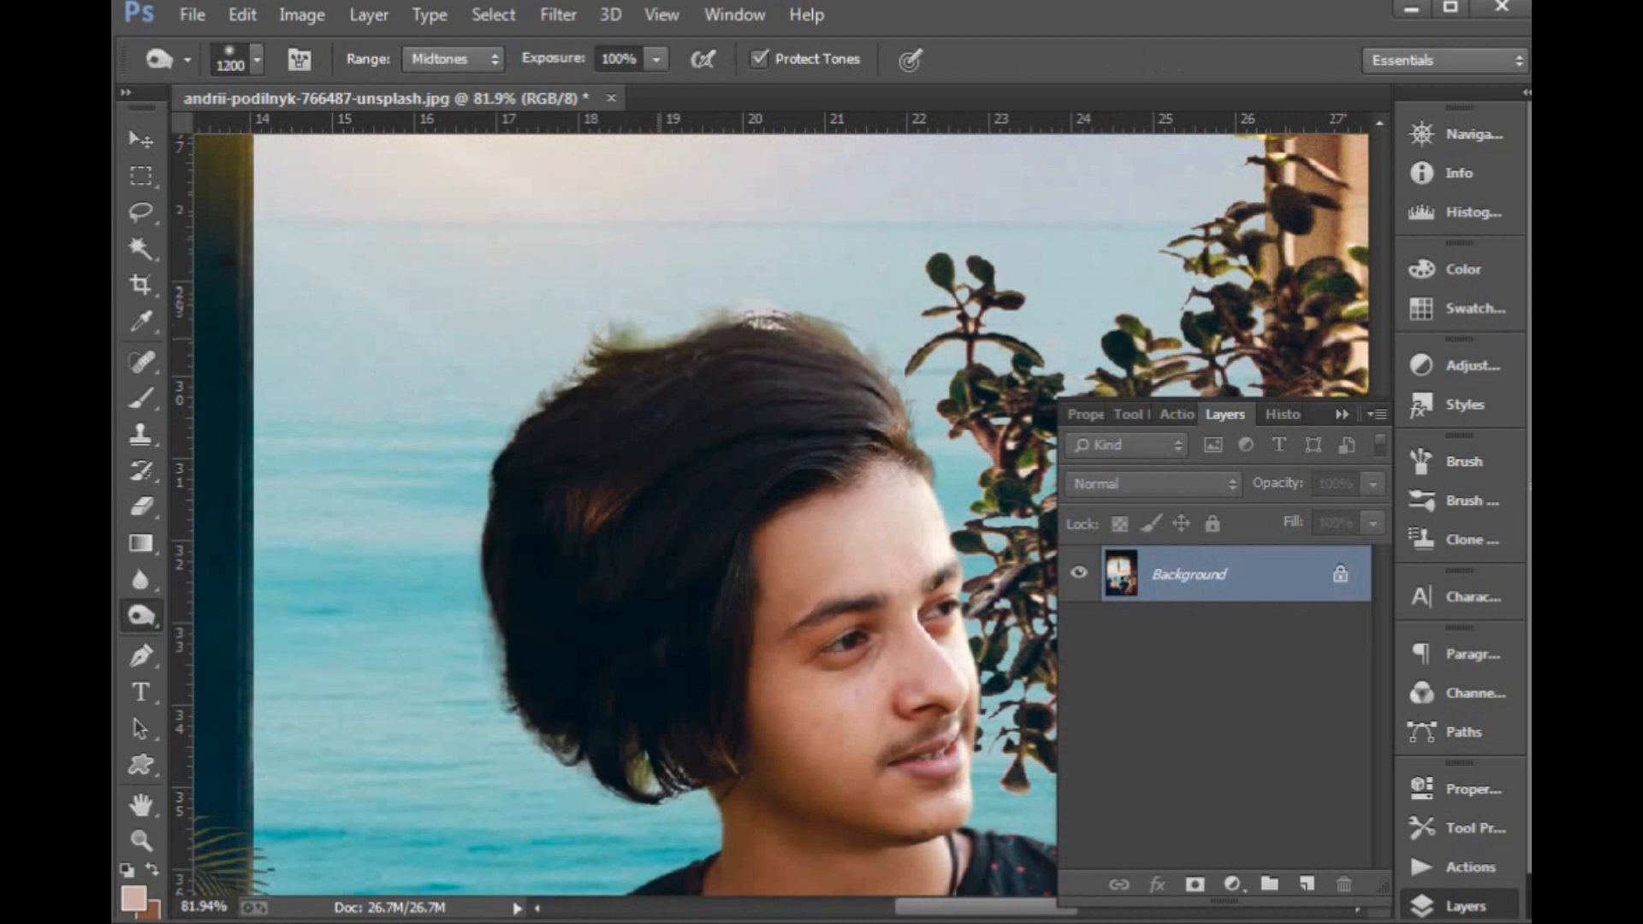
pyautogui.press('[')
pyautogui.press('[')
pyautogui.press('[')
pyautogui.press('[')
pyautogui.press('[')
pyautogui.press('[')
pyautogui.press('[')
pyautogui.press('[')
pyautogui.press('[')
pyautogui.press('[')
pyautogui.press('[')
pyautogui.press('[')
pyautogui.press('[')
pyautogui.press('[')
pyautogui.press('[')
pyautogui.press('[')
pyautogui.press('[')
pyautogui.moveTo(887, 402)
pyautogui.mouseDown()
pyautogui.moveTo(871, 364)
pyautogui.moveTo(794, 333)
pyautogui.moveTo(825, 340)
pyautogui.moveTo(722, 328)
pyautogui.moveTo(754, 318)
pyautogui.moveTo(780, 321)
pyautogui.moveTo(670, 349)
pyautogui.moveTo(617, 340)
pyautogui.moveTo(728, 324)
pyautogui.moveTo(606, 357)
pyautogui.moveTo(548, 419)
pyautogui.mouseUp()
pyautogui.scroll(-3, 601, 414)
pyautogui.moveTo(630, 638)
pyautogui.mouseDown()
pyautogui.moveTo(642, 649)
pyautogui.moveTo(624, 590)
pyautogui.moveTo(645, 658)
pyautogui.moveTo(557, 627)
pyautogui.moveTo(571, 631)
pyautogui.mouseUp()
pyautogui.moveTo(621, 585); pyautogui.dragTo(597, 685)
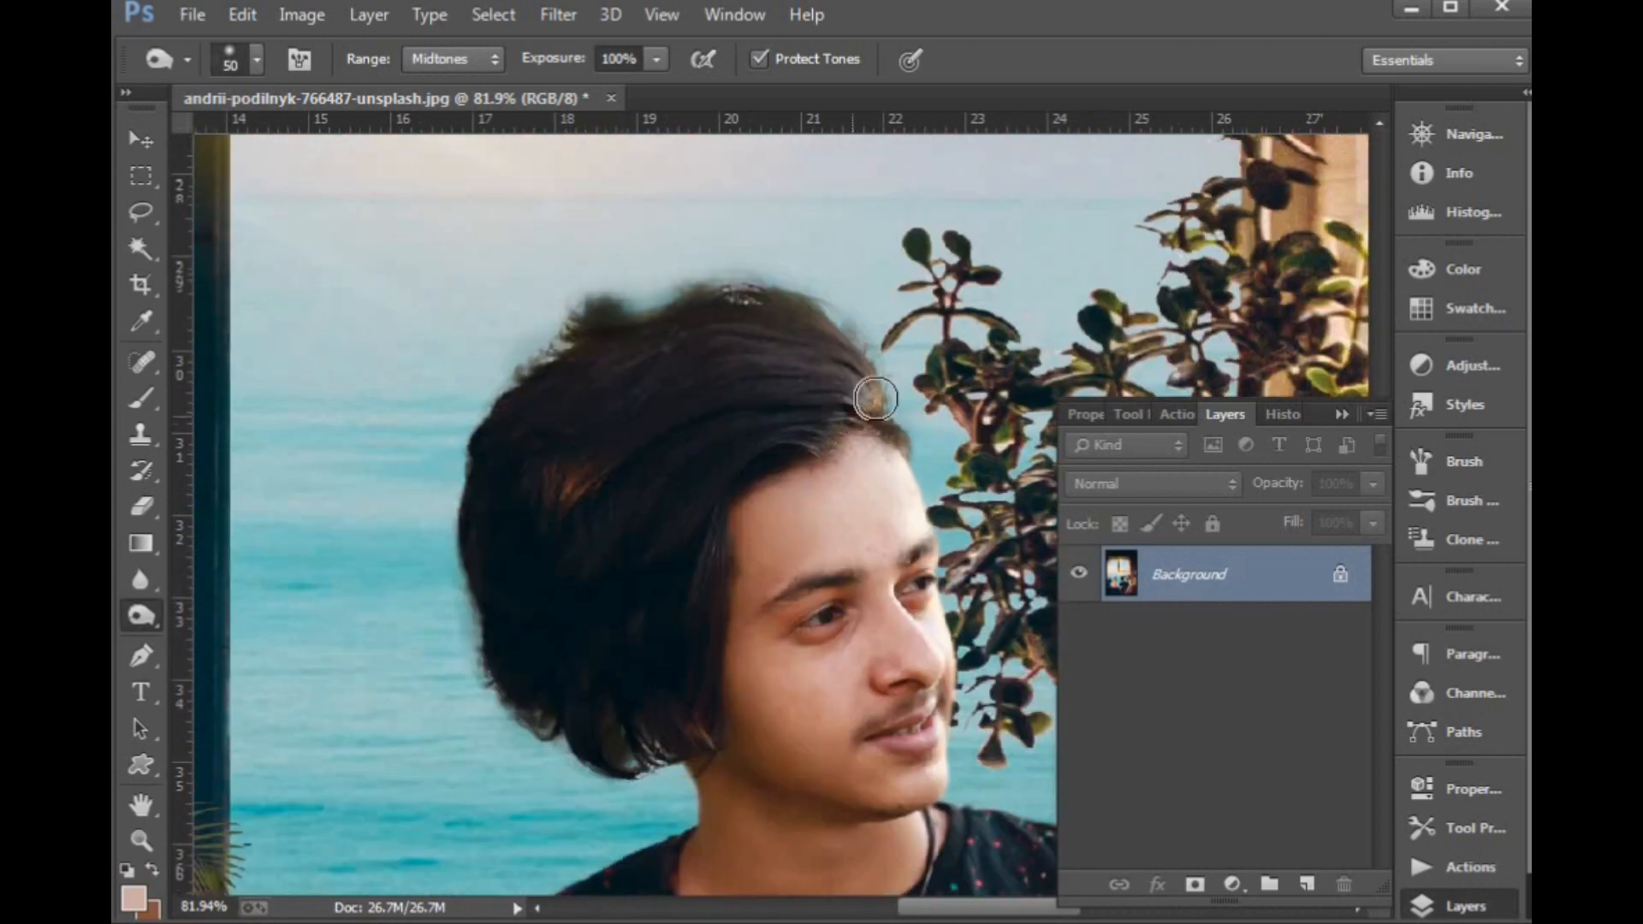
pyautogui.moveTo(848, 351)
pyautogui.mouseDown()
pyautogui.moveTo(780, 305)
pyautogui.moveTo(726, 305)
pyautogui.moveTo(579, 365)
pyautogui.moveTo(546, 436)
pyautogui.moveTo(596, 431)
pyautogui.mouseUp()
# Examine the burned hair edges against the sea background, both in the whole image and close up.
pyautogui.hotkey('ctrl', '-')
pyautogui.hotkey('ctrl', '-')
pyautogui.hotkey('ctrl', '-')
pyautogui.hotkey('ctrl', '-')
pyautogui.hotkey('ctrl', '-')
pyautogui.hotkey('ctrl', '-')
pyautogui.press('v')
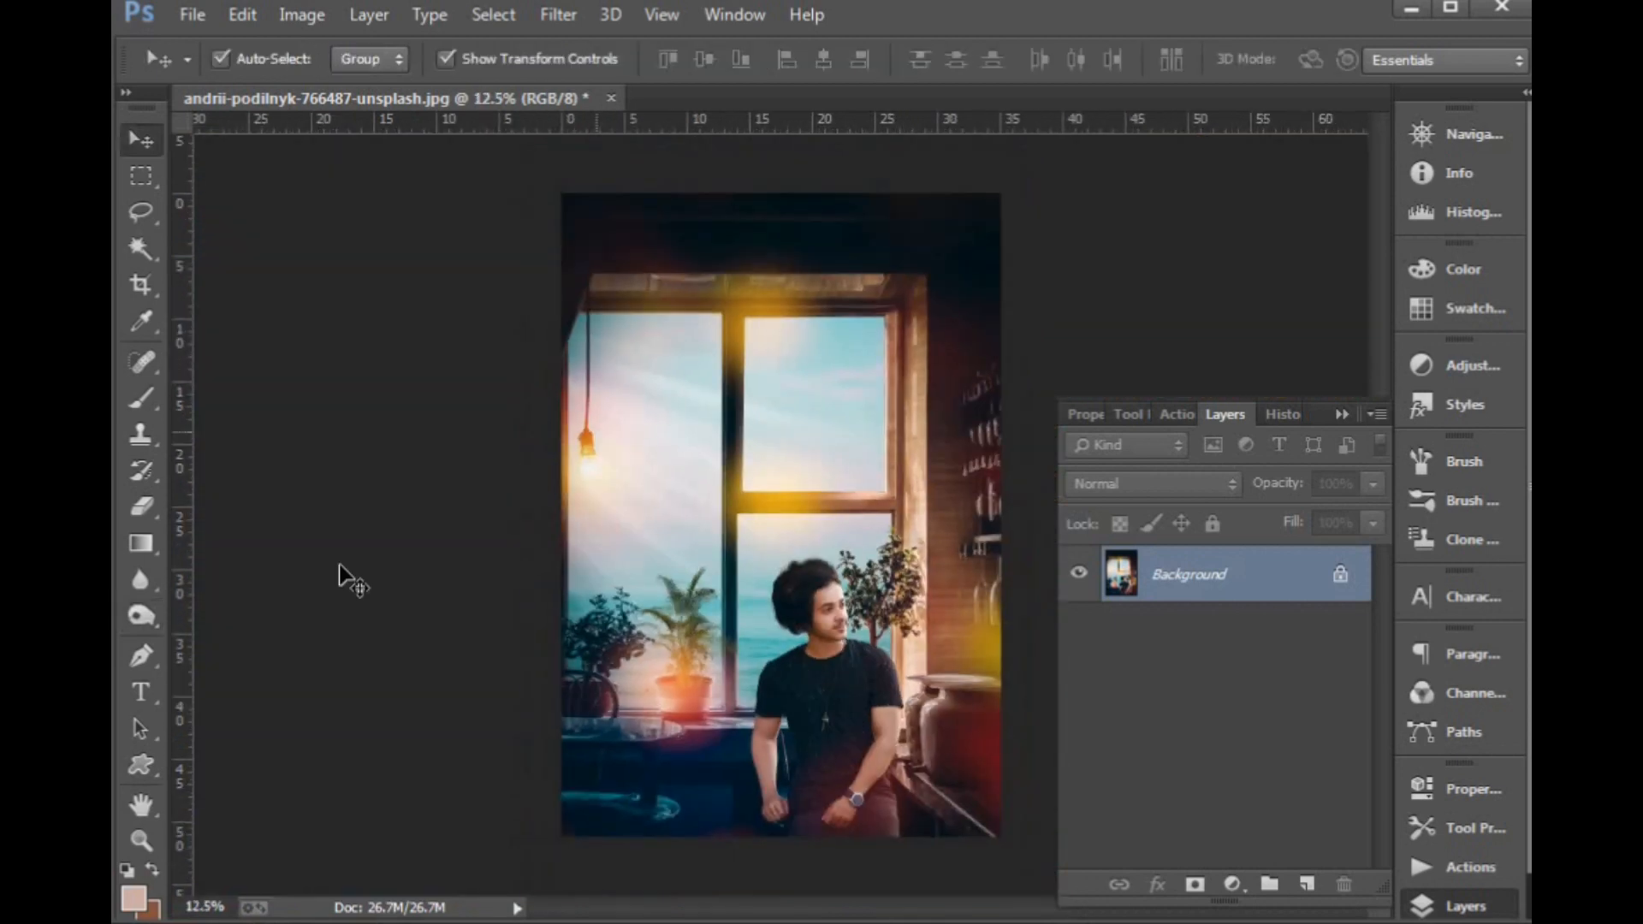
pyautogui.moveTo(802, 565); pyautogui.dragTo(865, 603)
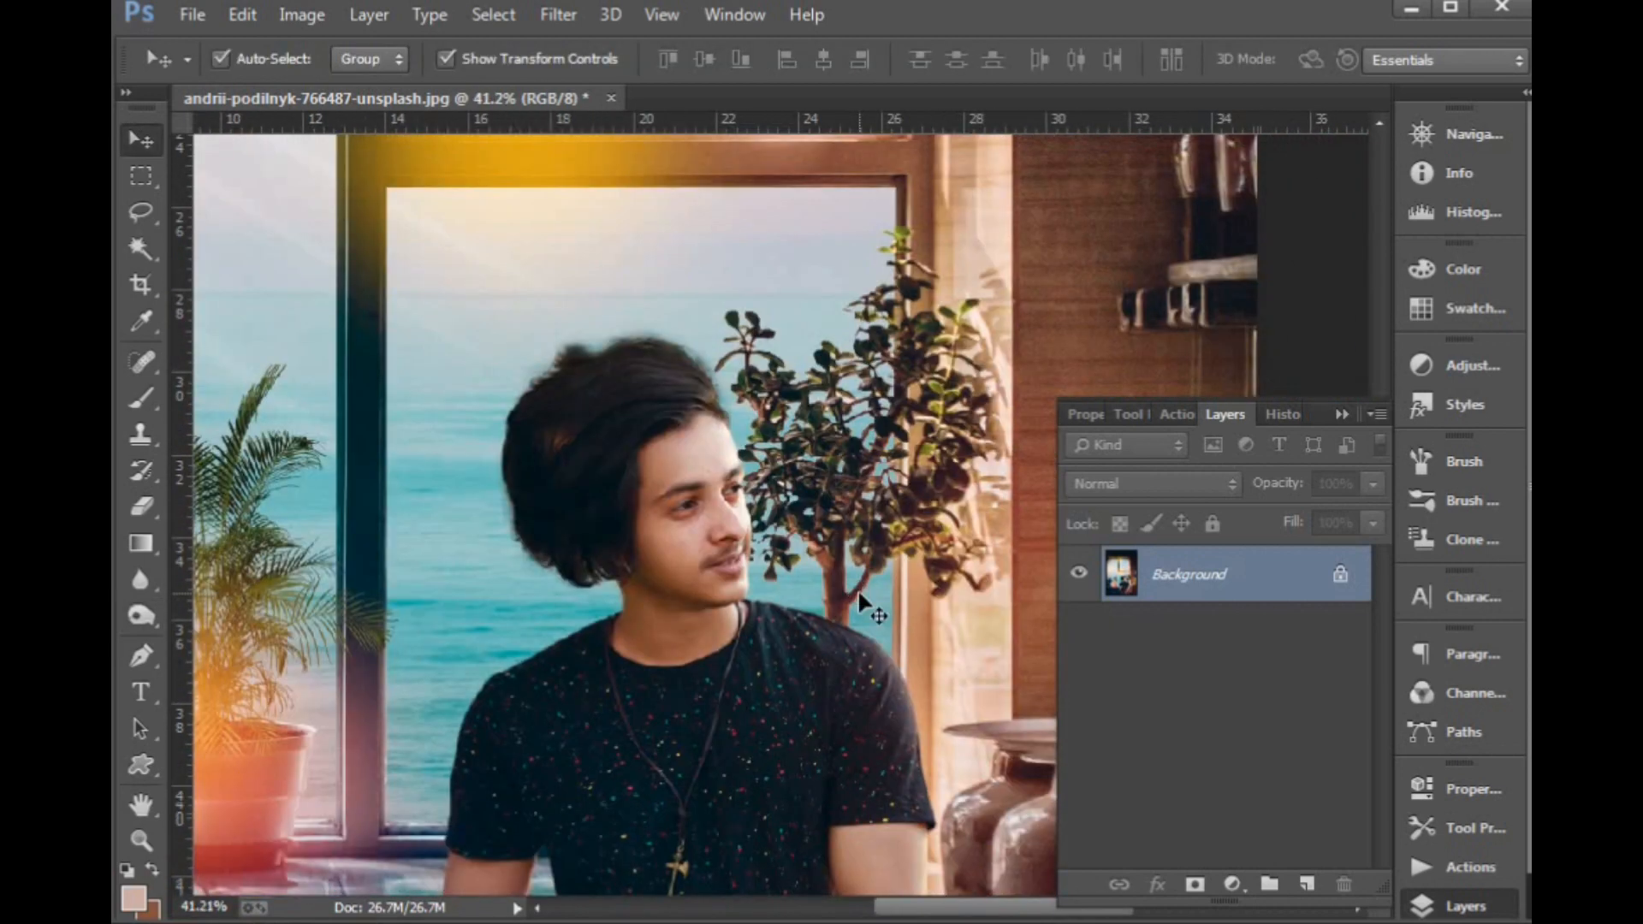
pyautogui.hotkey('ctrl', '-')
pyautogui.hotkey('ctrl', '-')
pyautogui.hotkey('ctrl', '-')
pyautogui.hotkey('ctrl', '-')
# Smooth the image with the Camera Raw Filter, setting the Luminance noise reduction to 73.
pyautogui.click(587, 16)
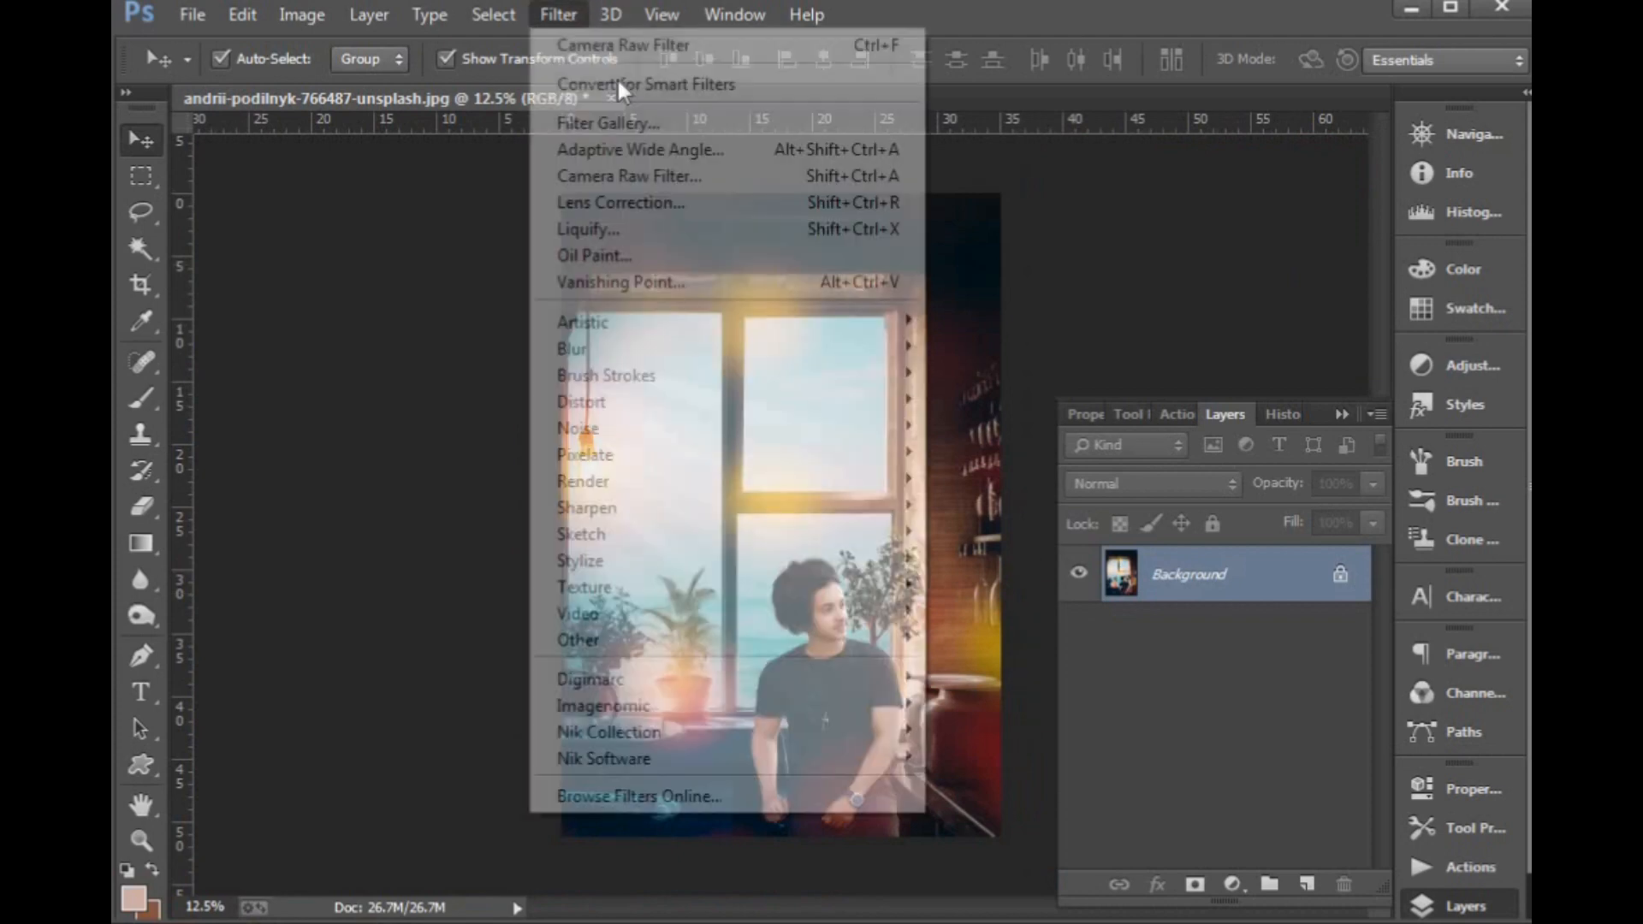
pyautogui.click(654, 173)
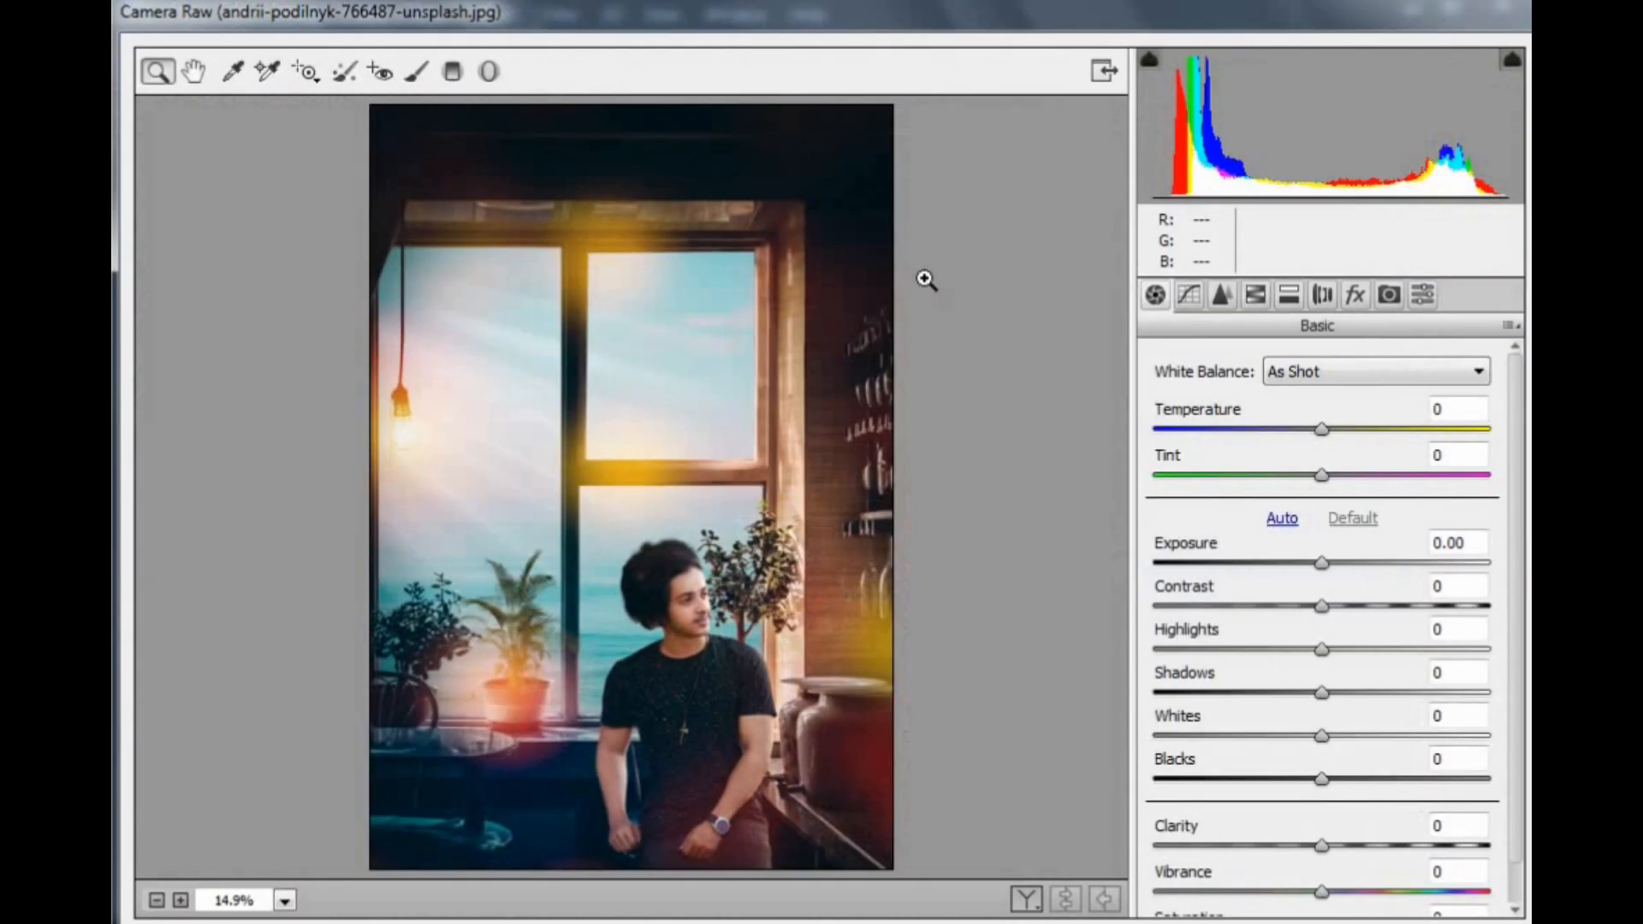
pyautogui.click(1224, 297)
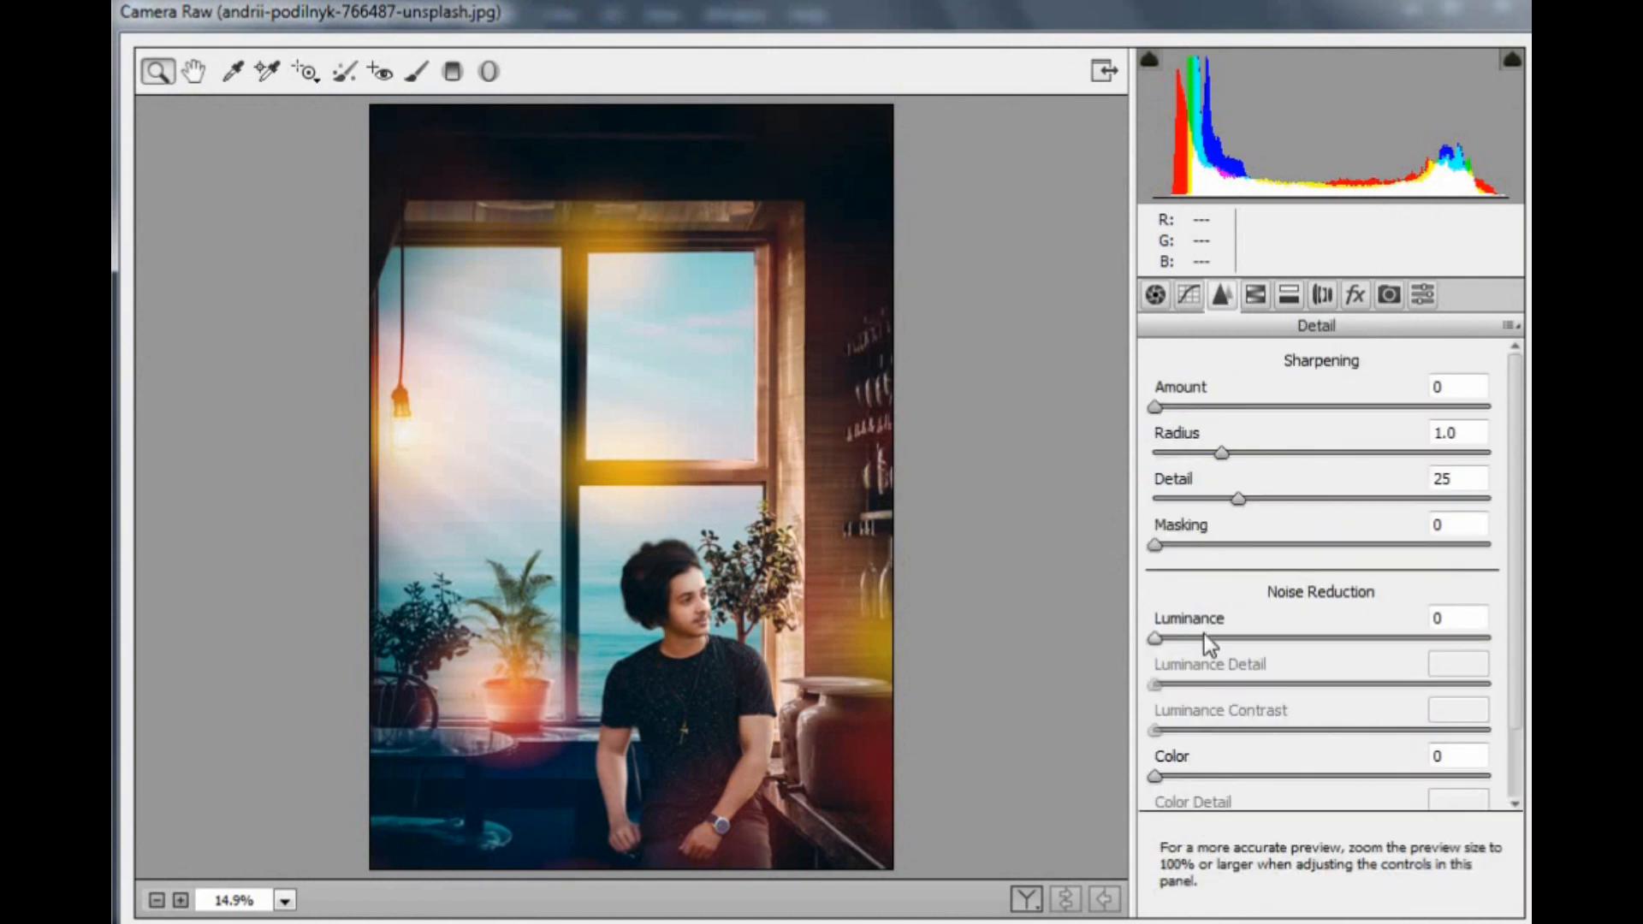
pyautogui.moveTo(1204, 634); pyautogui.dragTo(1398, 625)
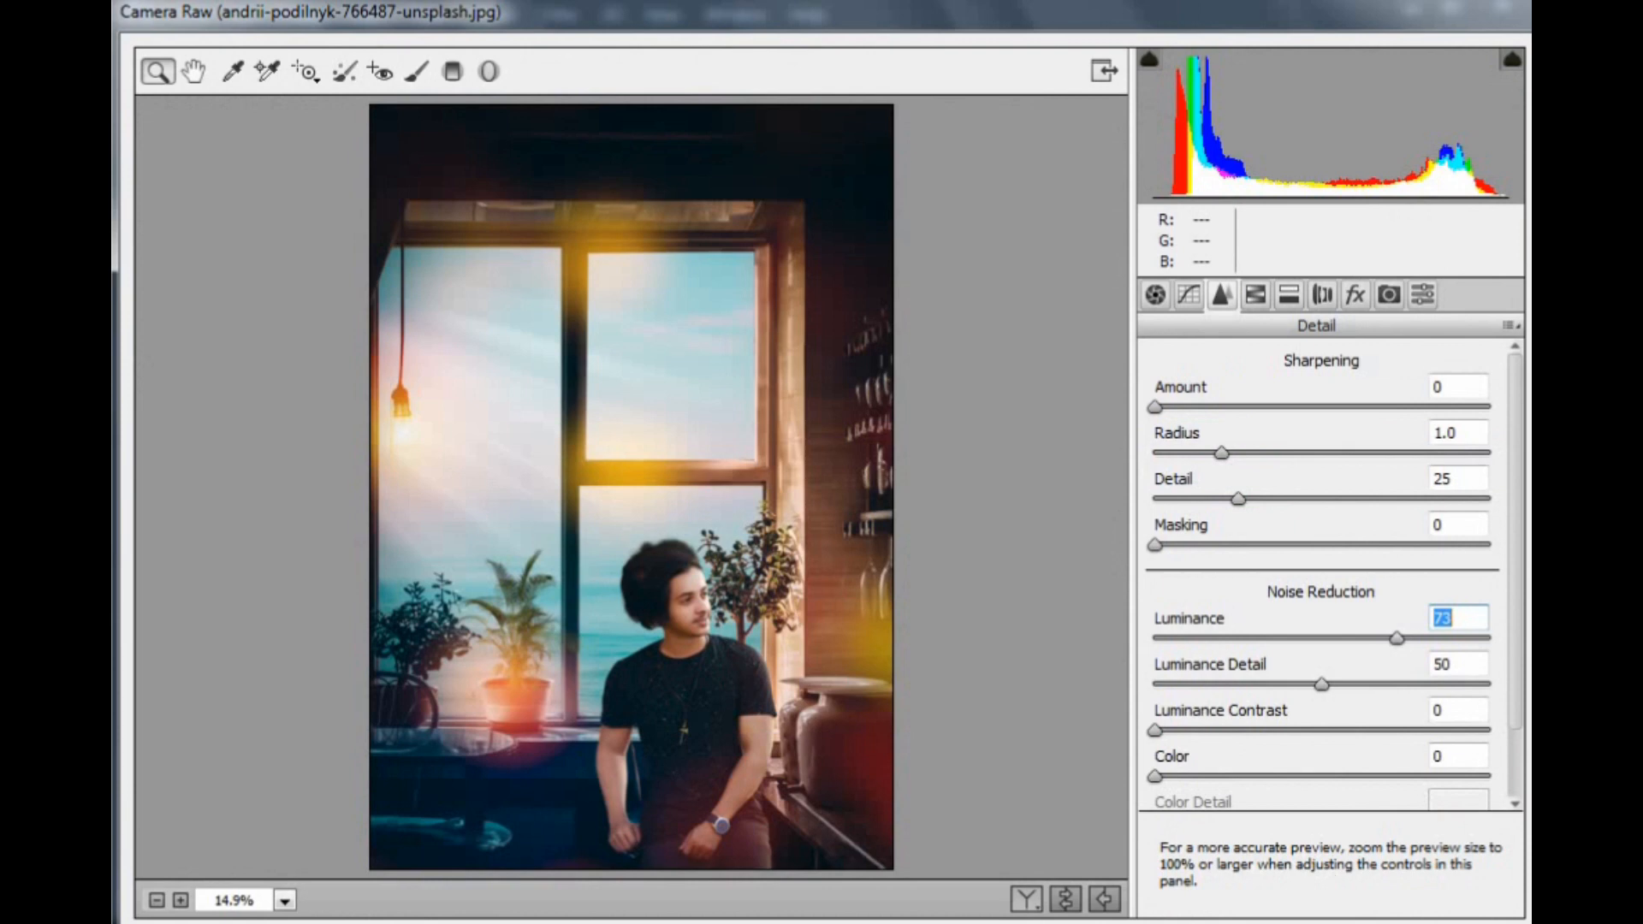
pyautogui.moveTo(1138, 923); pyautogui.dragTo(1138, 911)
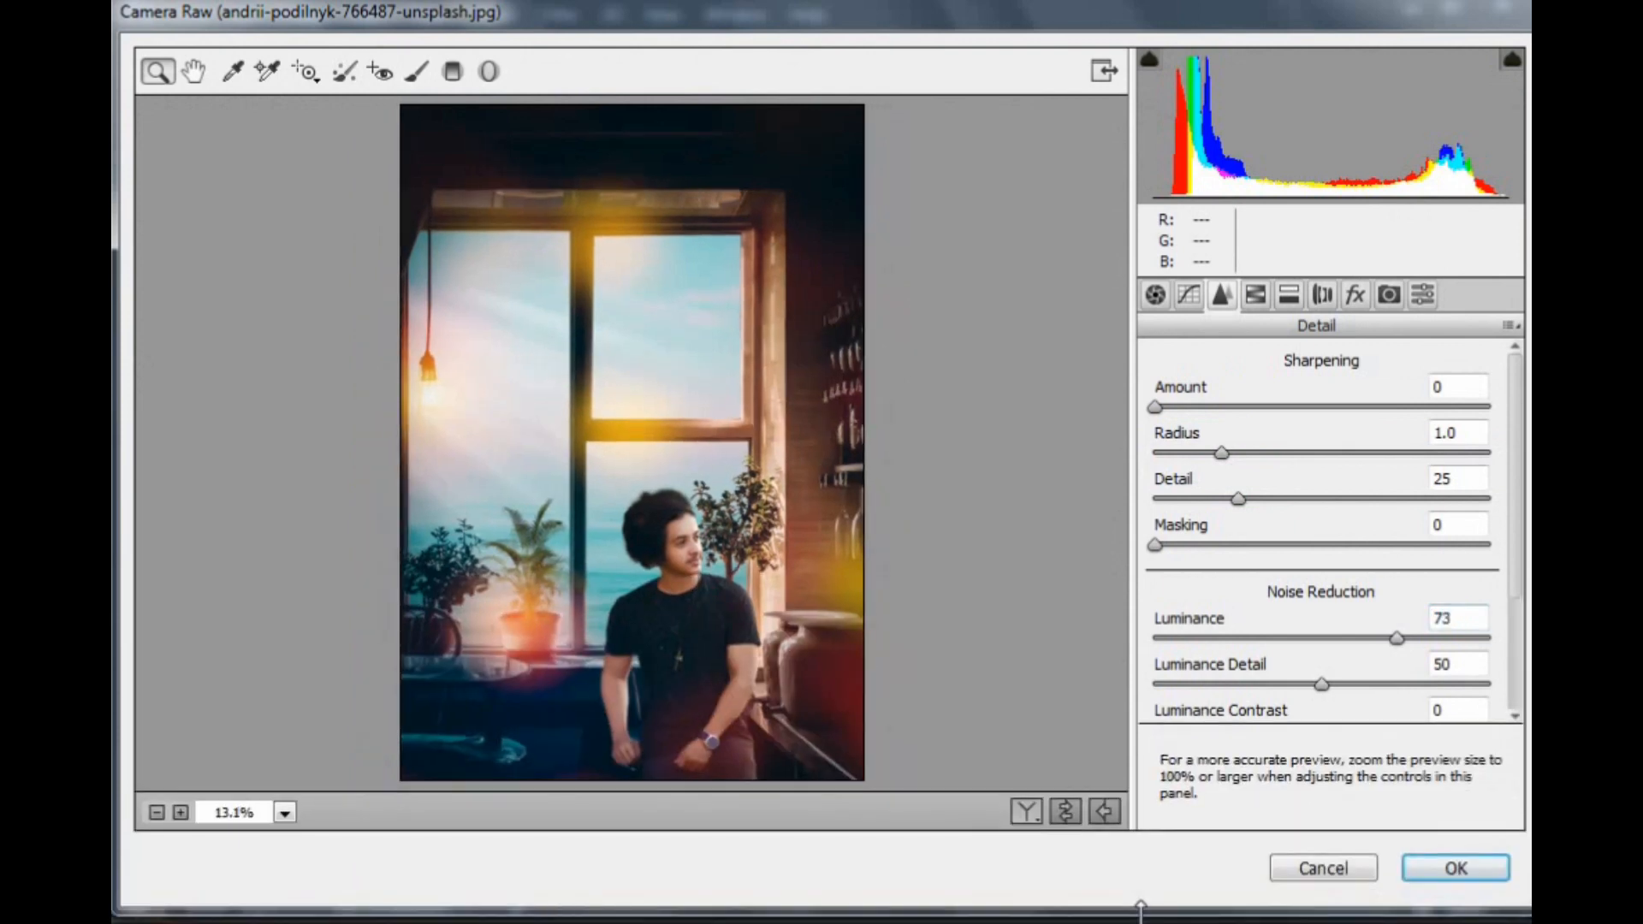
pyautogui.click(1460, 871)
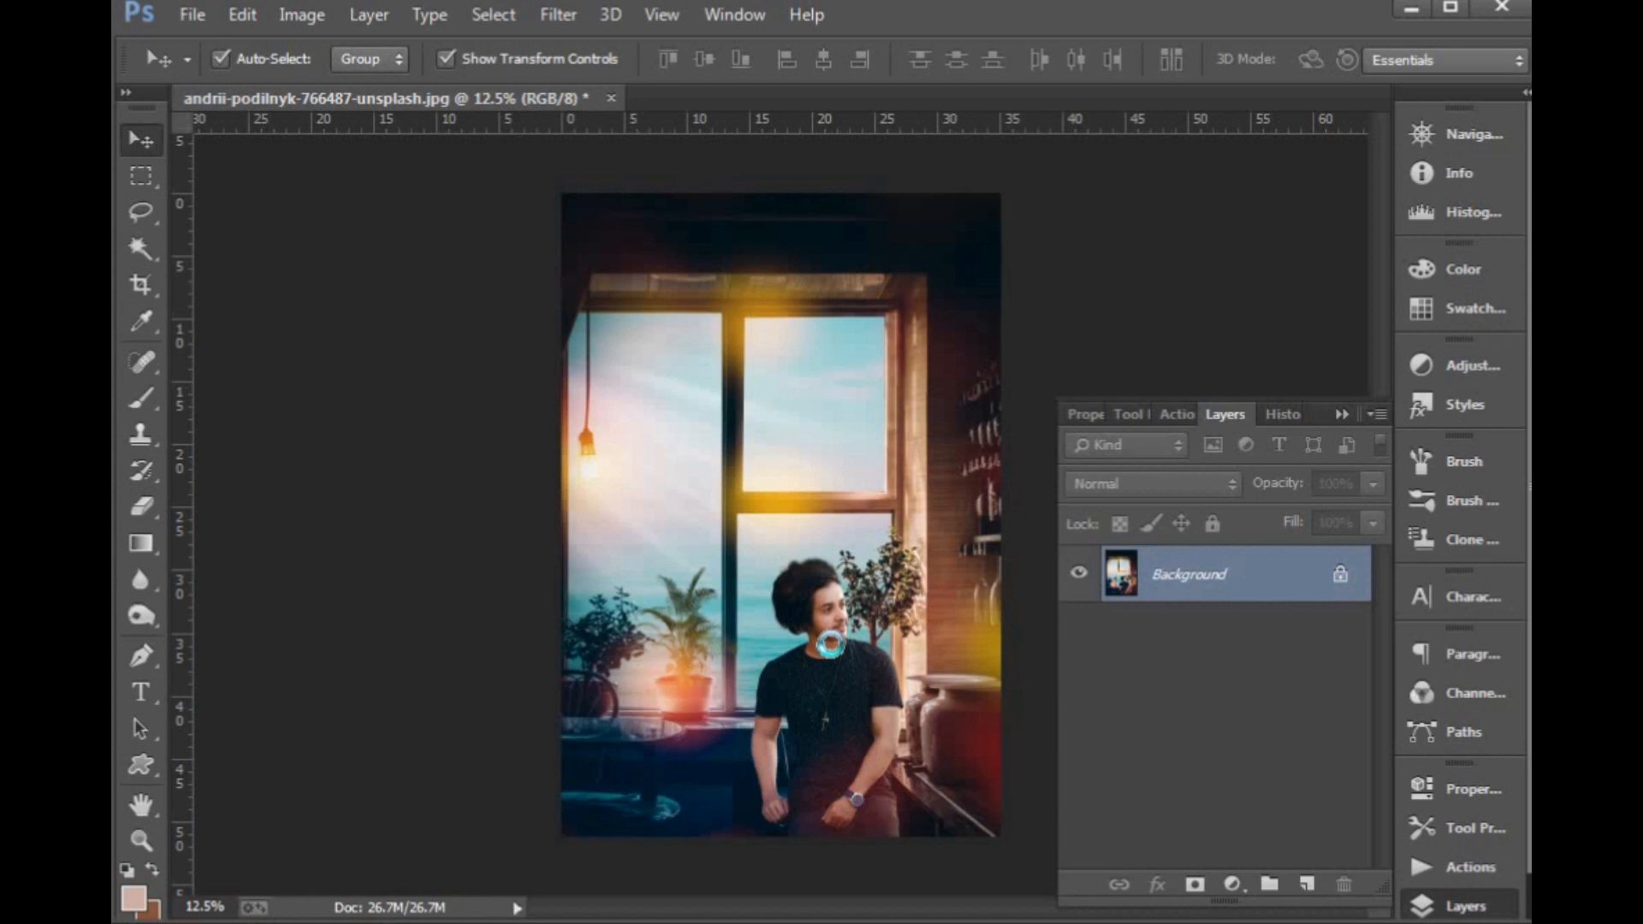
# Inspect the noise reduction on the man's face and hair up close, and return to the full image.
pyautogui.scroll(5, 830, 643)
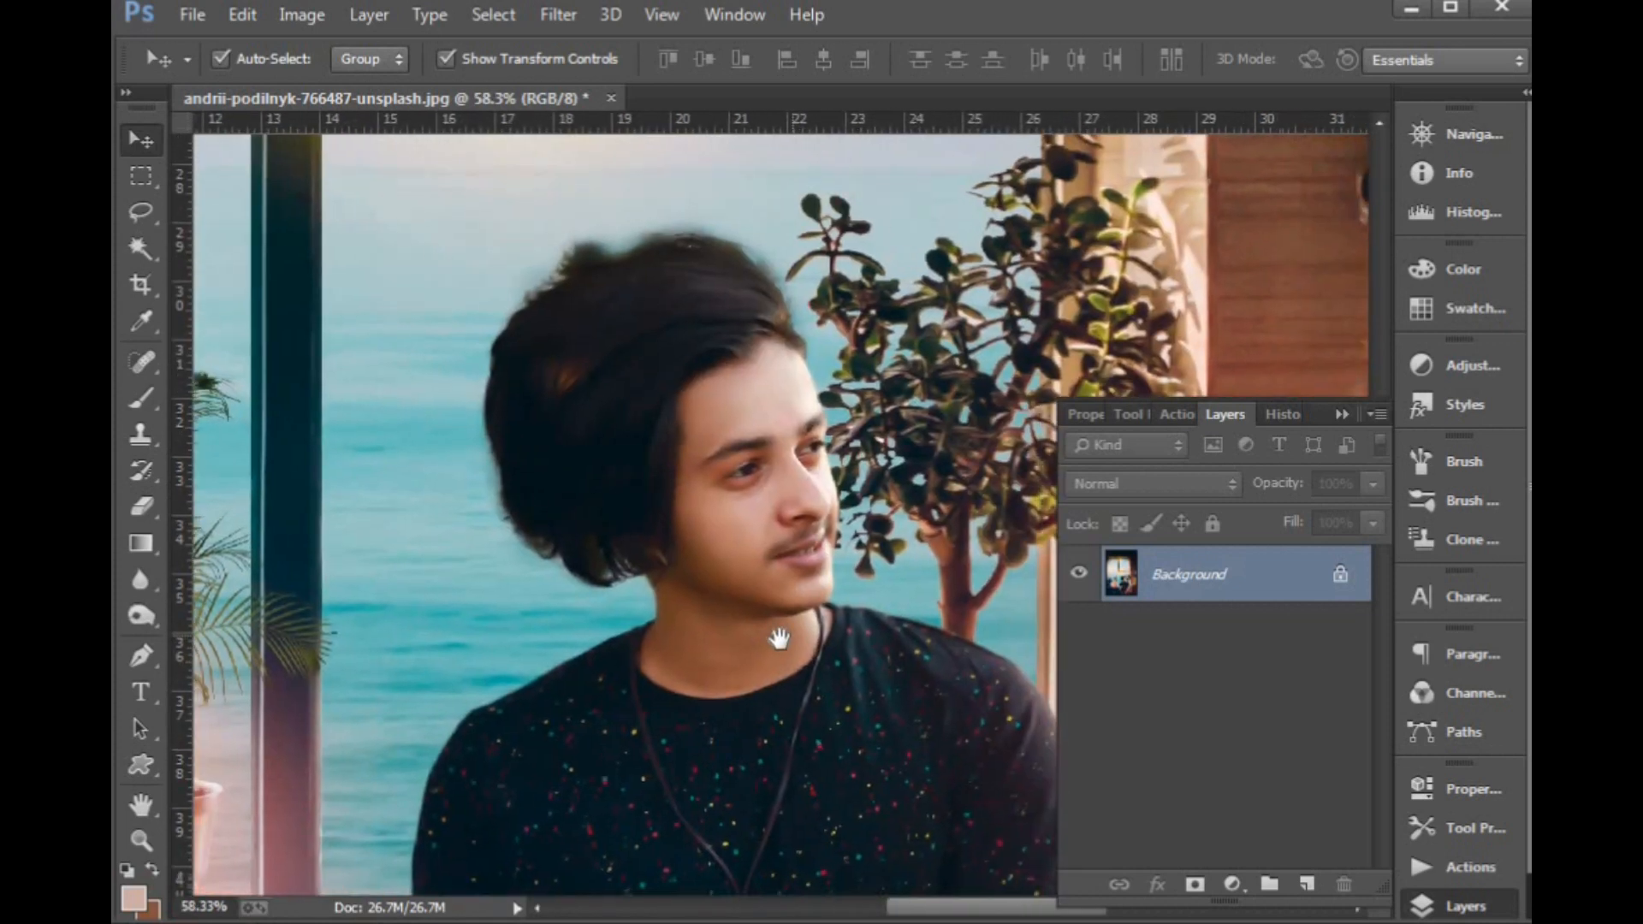
pyautogui.scroll(3, 783, 547)
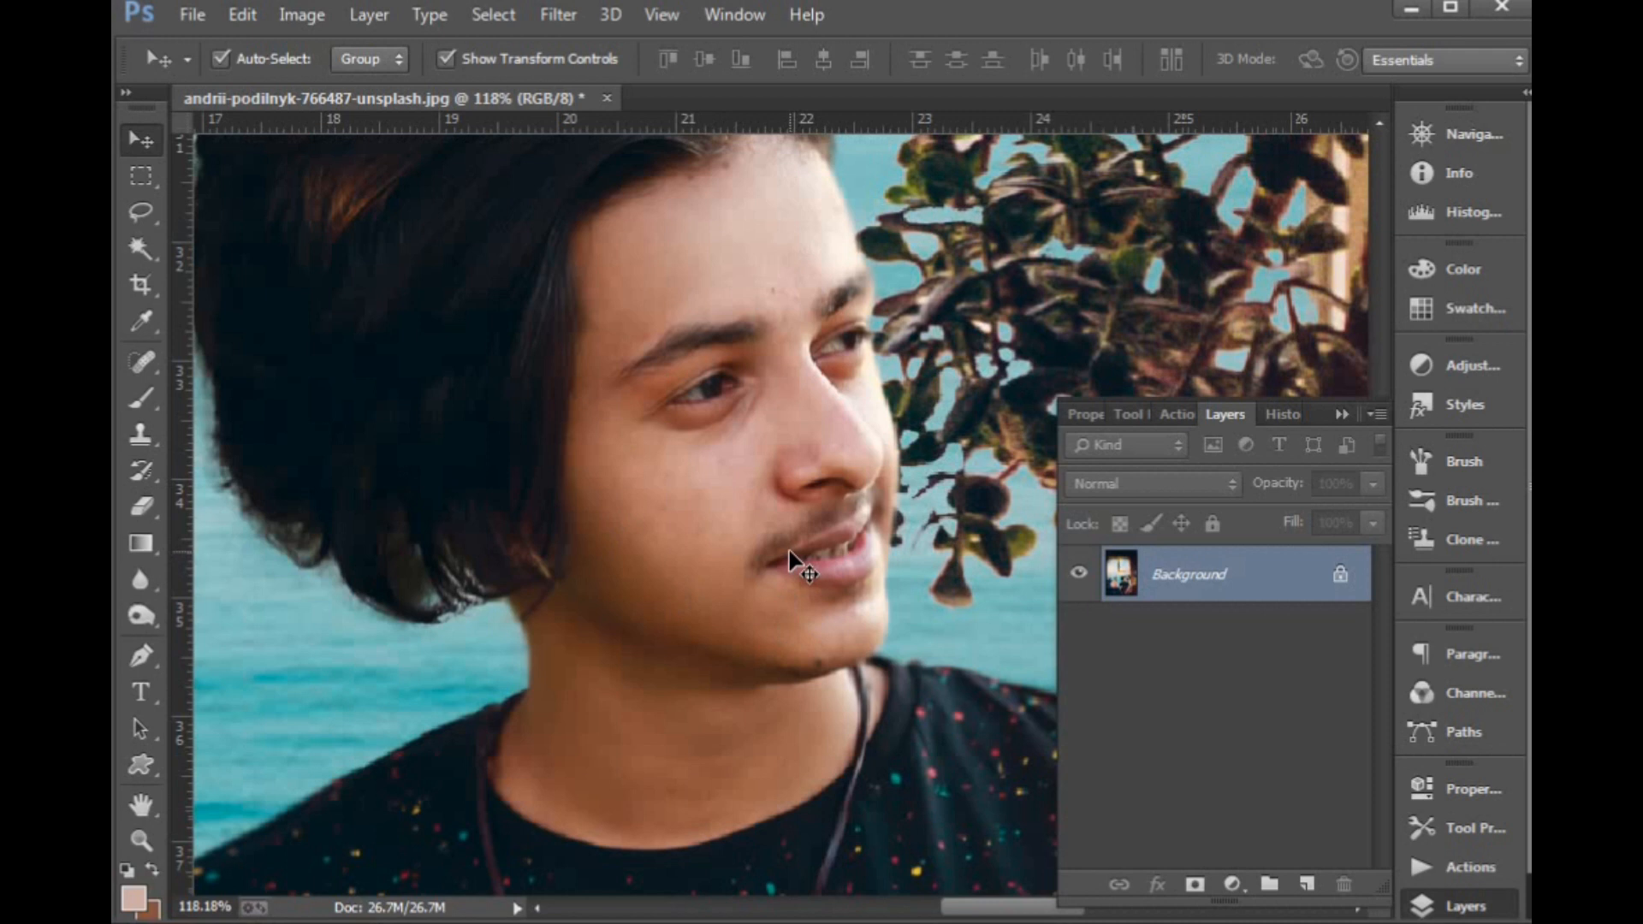
pyautogui.moveTo(480, 231); pyautogui.dragTo(993, 626)
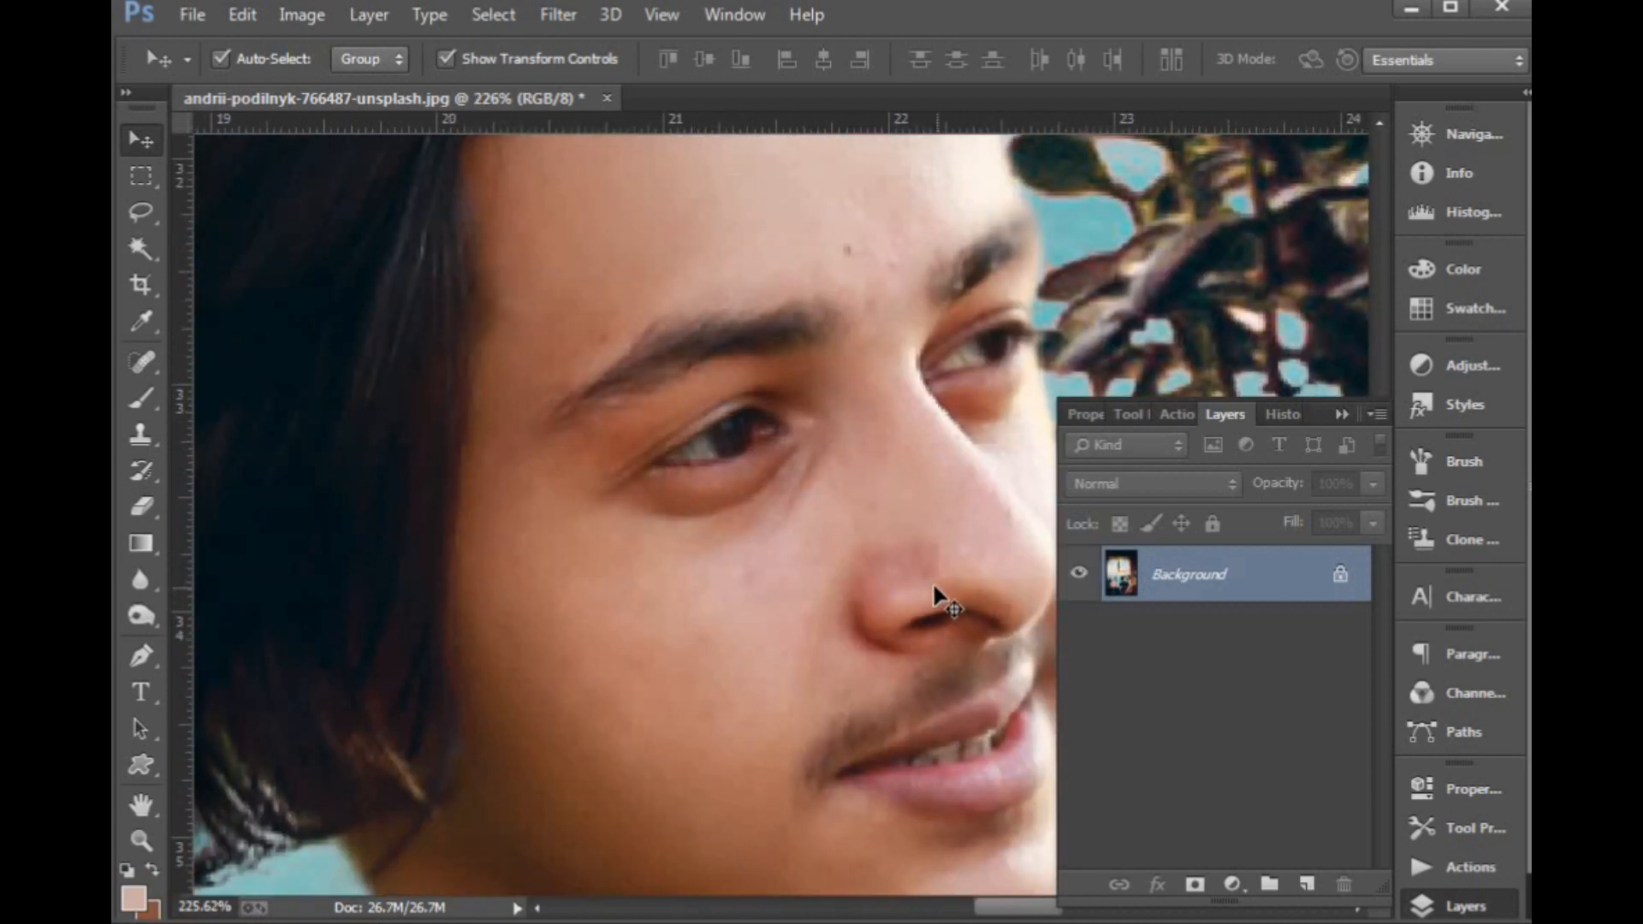
pyautogui.hotkey('ctrl', '0')
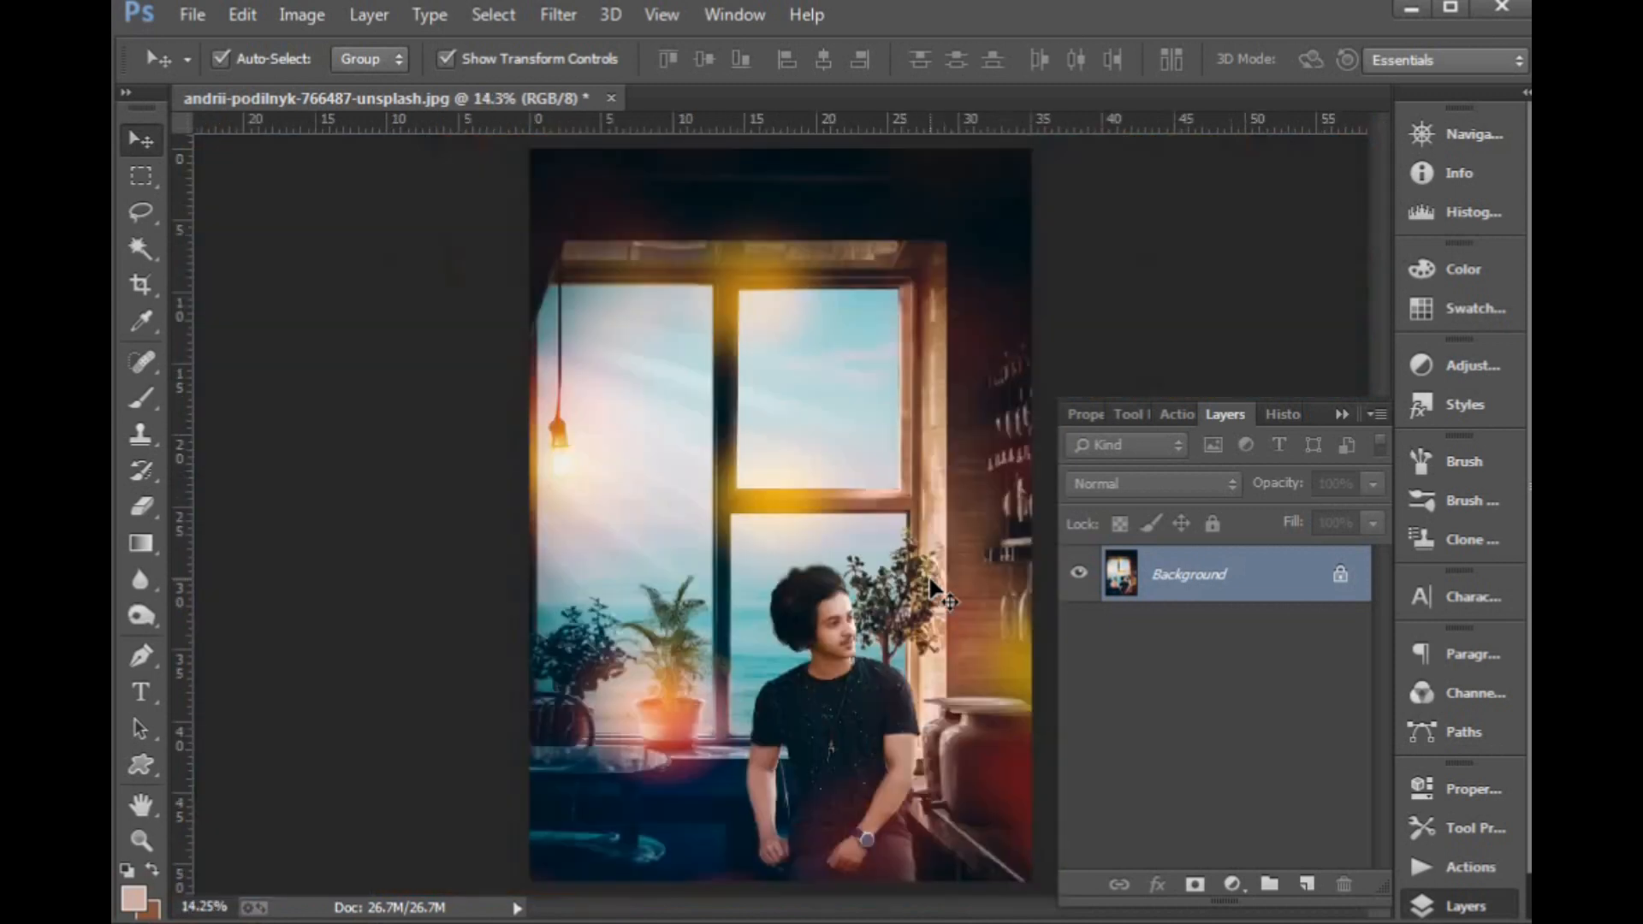